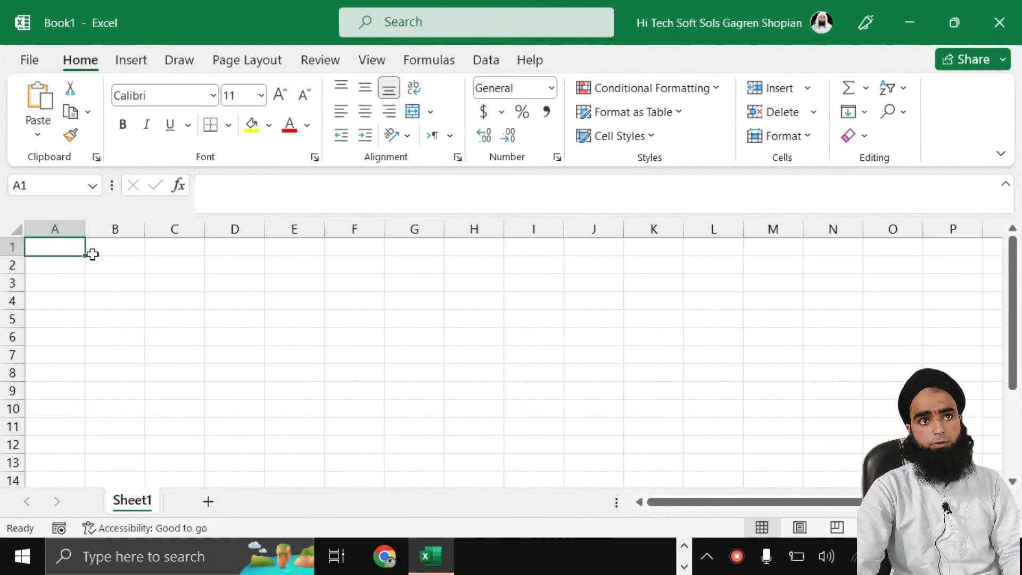
# Step: Select cells D9 through D12 in column D
pyautogui.scroll(6, 98, 300)
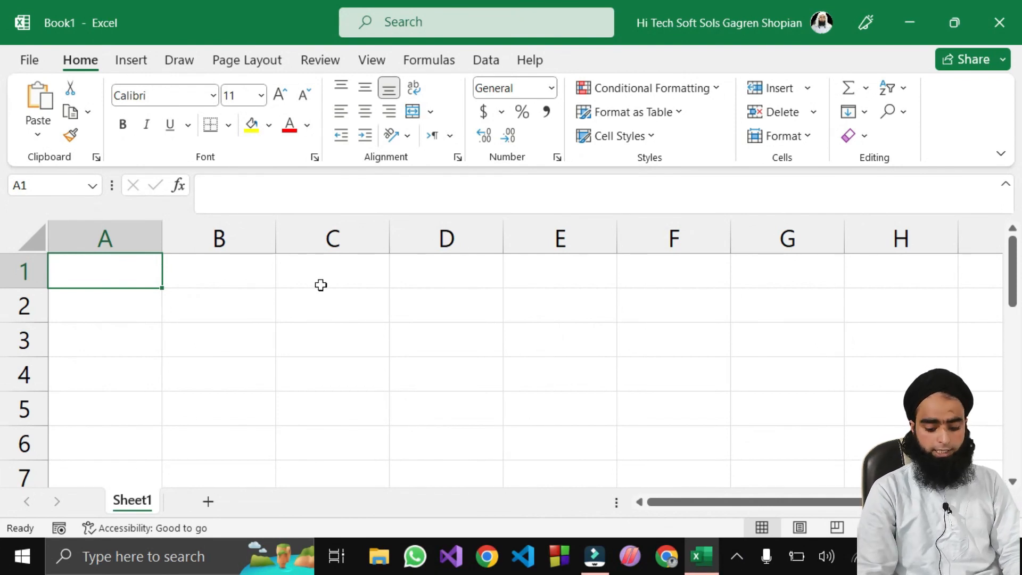
pyautogui.hotkey('shift', 'Down')
pyautogui.hotkey('shift', 'Down')
pyautogui.hotkey('shift', 'Down')
pyautogui.hotkey('shift', 'Down')
pyautogui.hotkey('shift', 'Down')
pyautogui.hotkey('shift', 'Down')
pyautogui.hotkey('shift', 'Down')
pyautogui.hotkey('shift', 'Down')
pyautogui.hotkey('shift', 'Down')
pyautogui.hotkey('shift', 'Down')
pyautogui.hotkey('shift', 'Down')
pyautogui.hotkey('shift', 'Down')
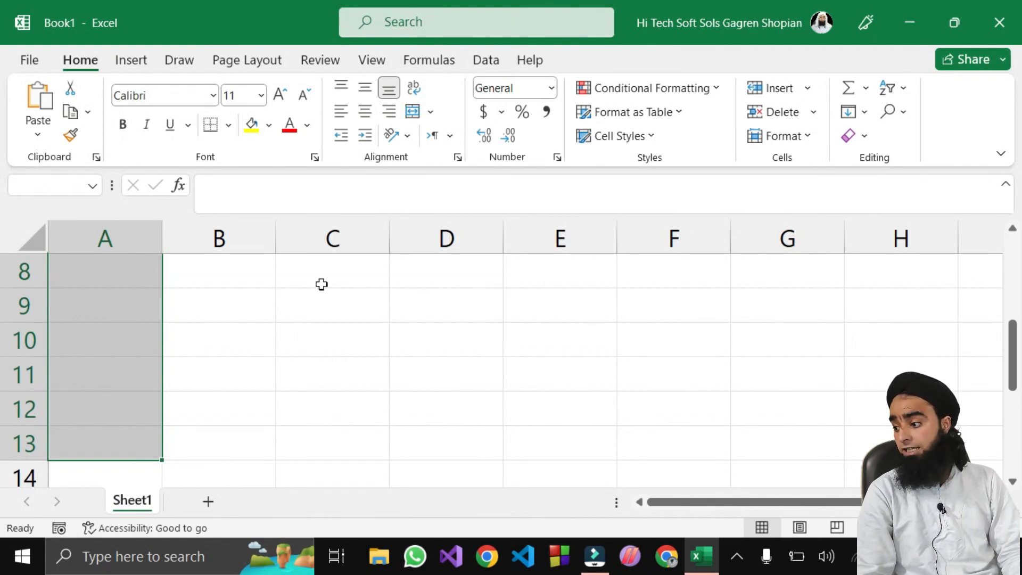
pyautogui.click(321, 282)
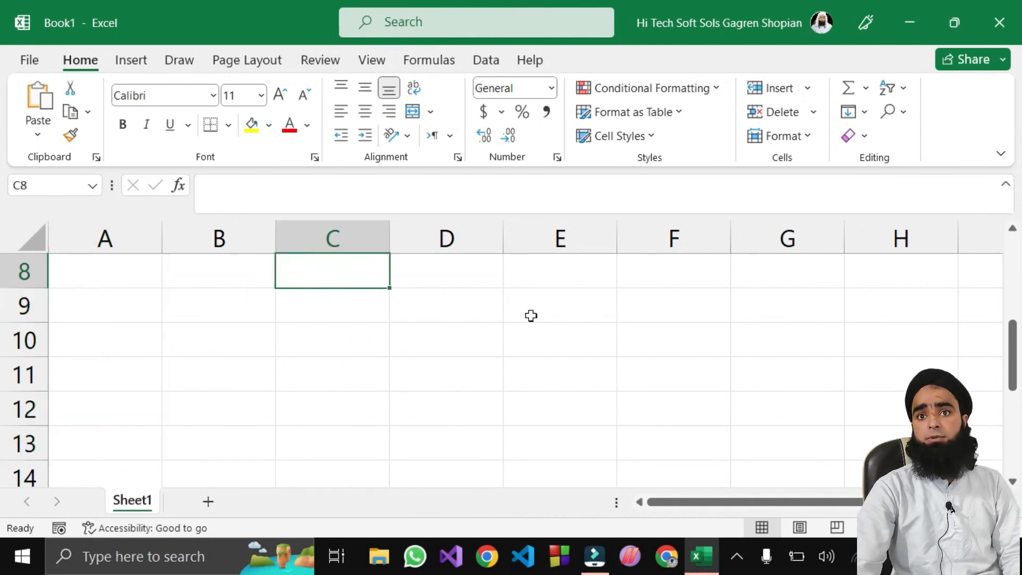
pyautogui.click(468, 310)
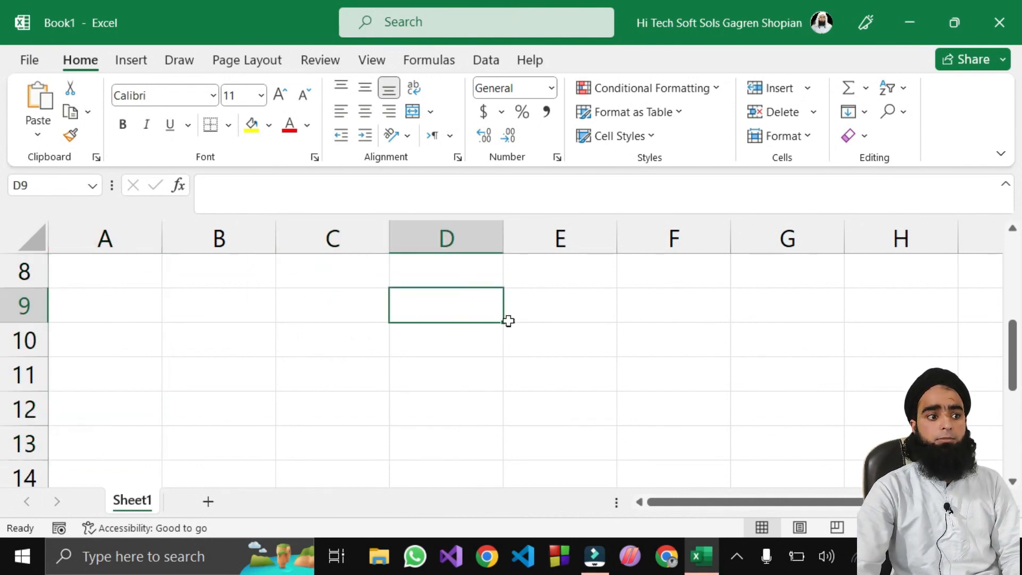
pyautogui.hotkey('shift', 'Down')
pyautogui.hotkey('shift', 'Down')
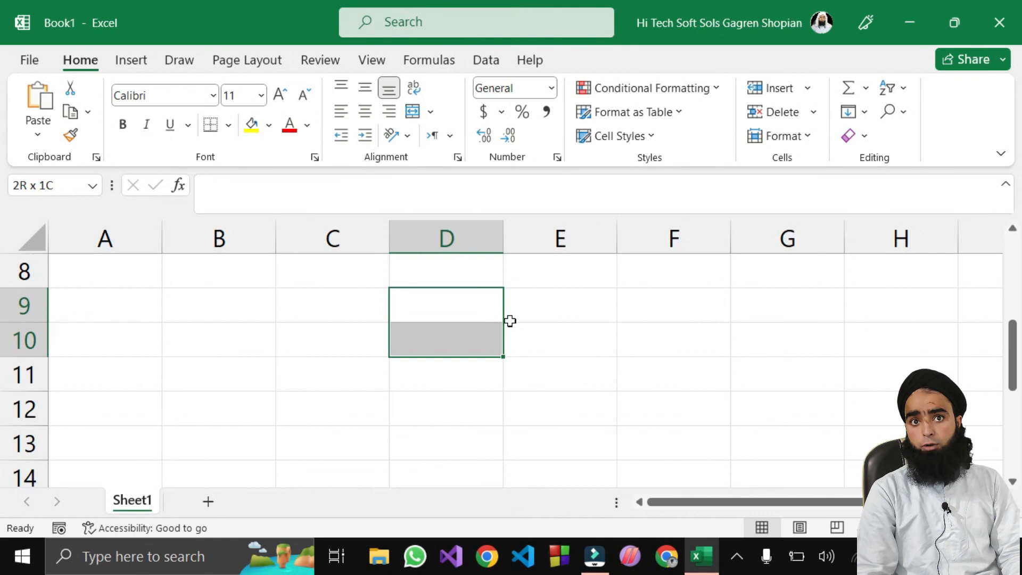
pyautogui.hotkey('shift', 'Down')
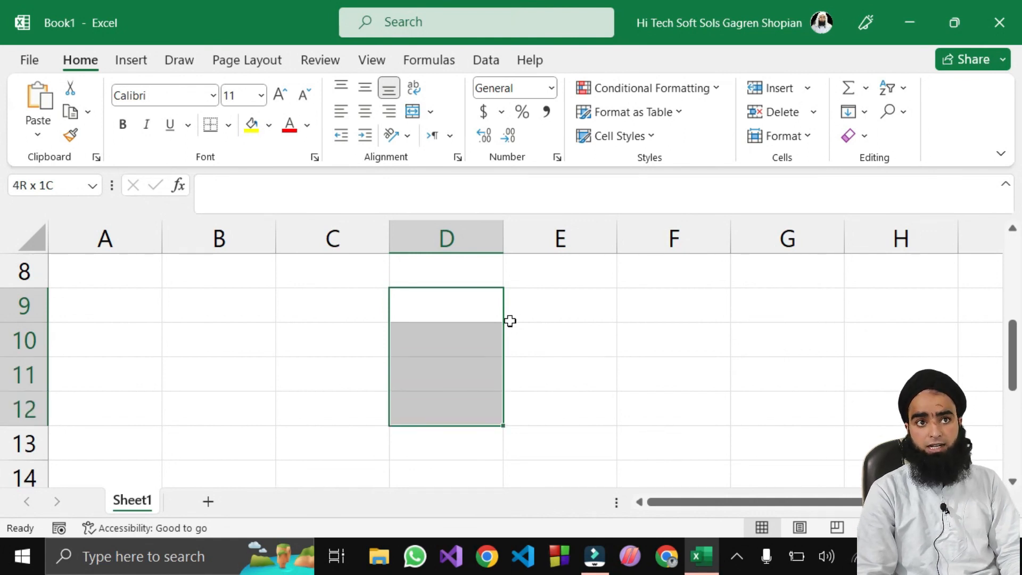
# Step: Select the block B9:G12 starting from B9
pyautogui.click(561, 413)
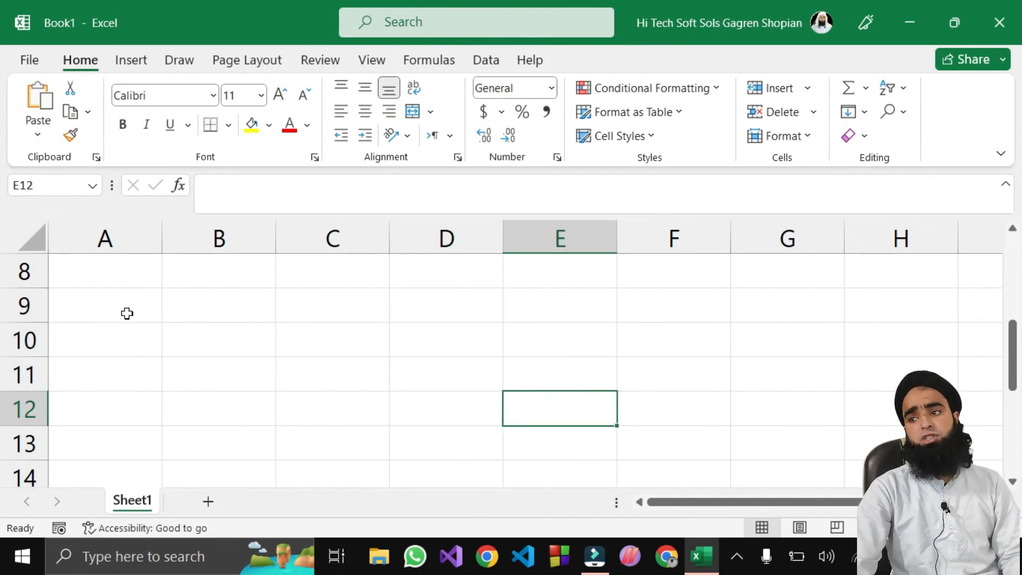
pyautogui.click(196, 310)
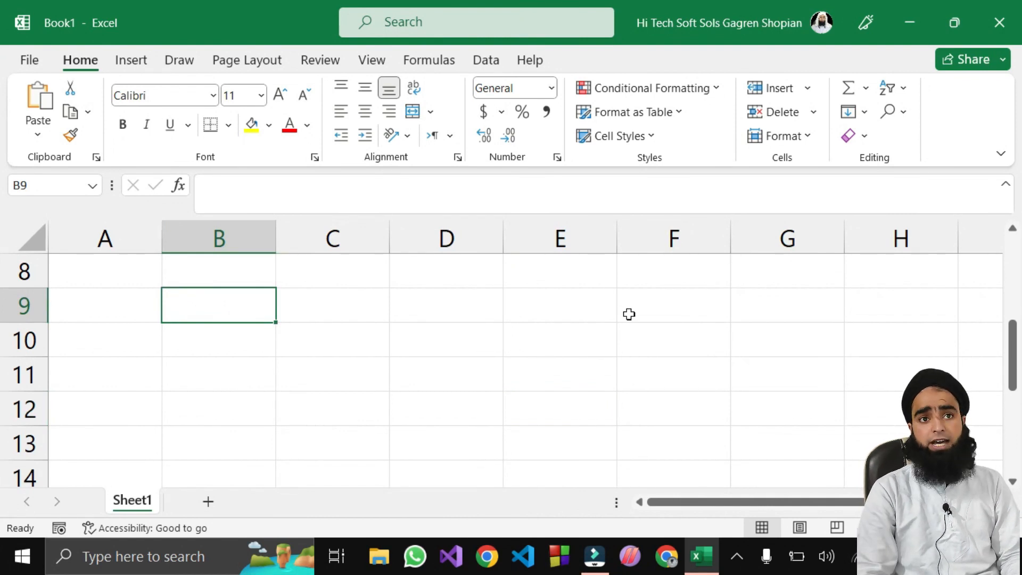
pyautogui.hotkey('shift', 'Right')
pyautogui.hotkey('shift', 'Right')
pyautogui.hotkey('shift', 'Right')
pyautogui.hotkey('shift', 'Right')
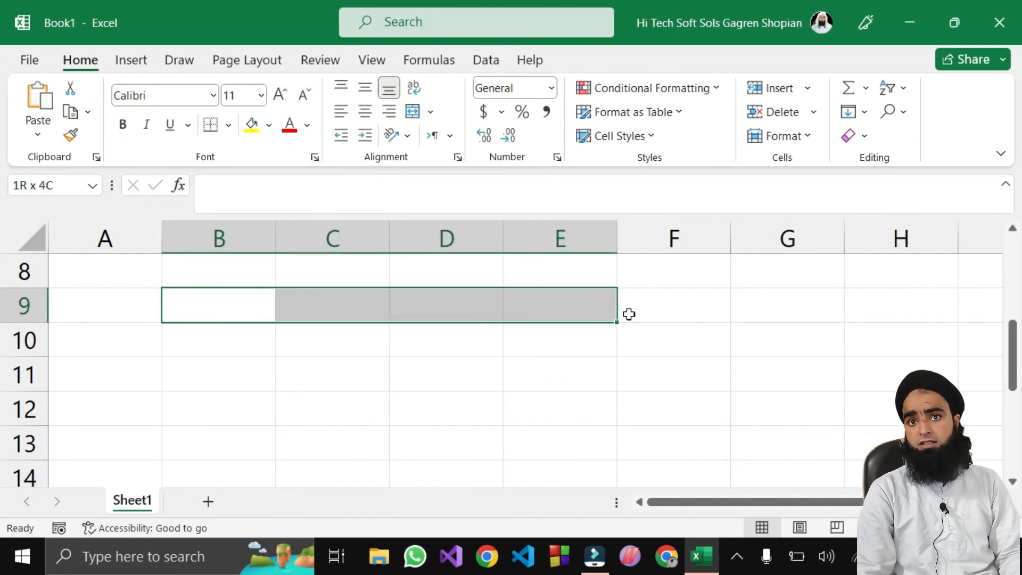
pyautogui.hotkey('shift', 'Right')
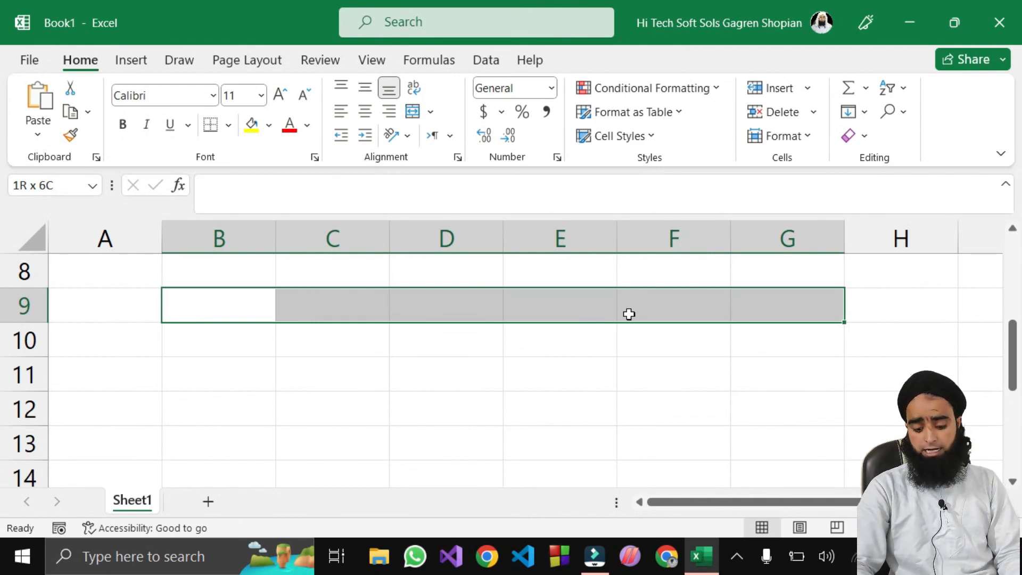
pyautogui.hotkey('shift', 'Down')
pyautogui.hotkey('shift', 'Down')
pyautogui.hotkey('shift', 'Down')
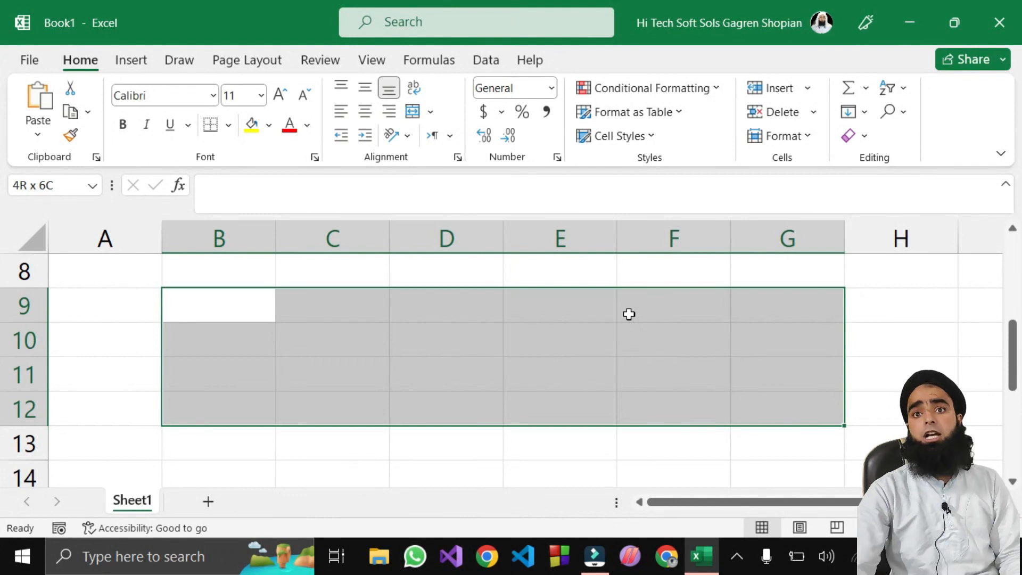
pyautogui.click(340, 458)
pyautogui.moveTo(197, 309); pyautogui.dragTo(208, 421)
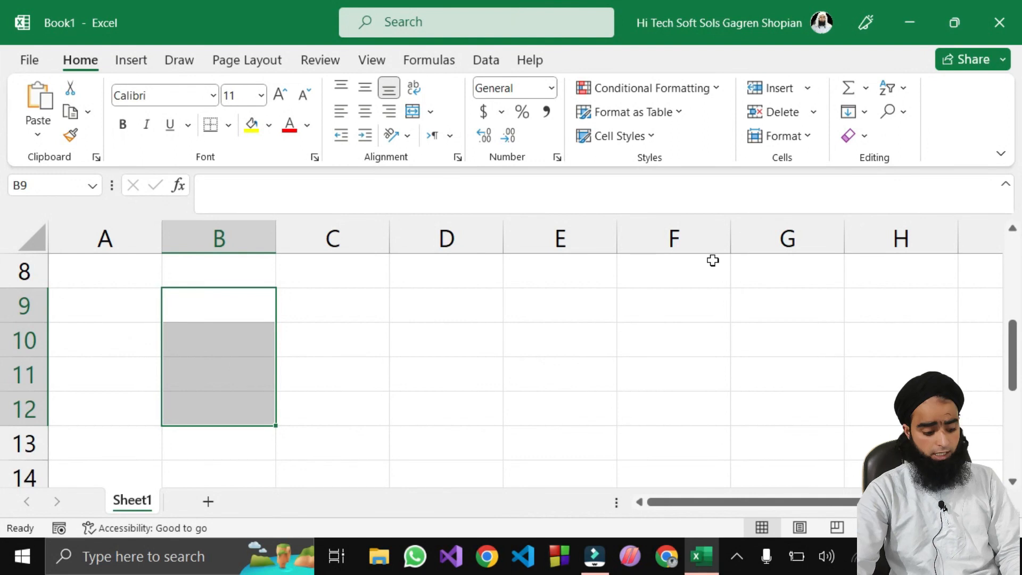
pyautogui.hotkey('shift', 'Right')
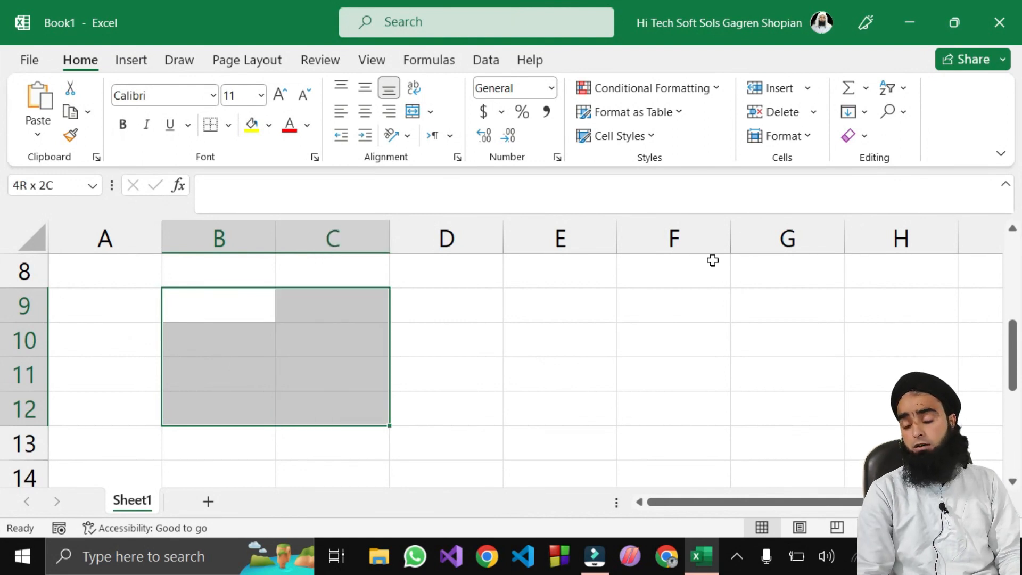
pyautogui.hotkey('shift', 'Right')
pyautogui.hotkey('shift', 'Right')
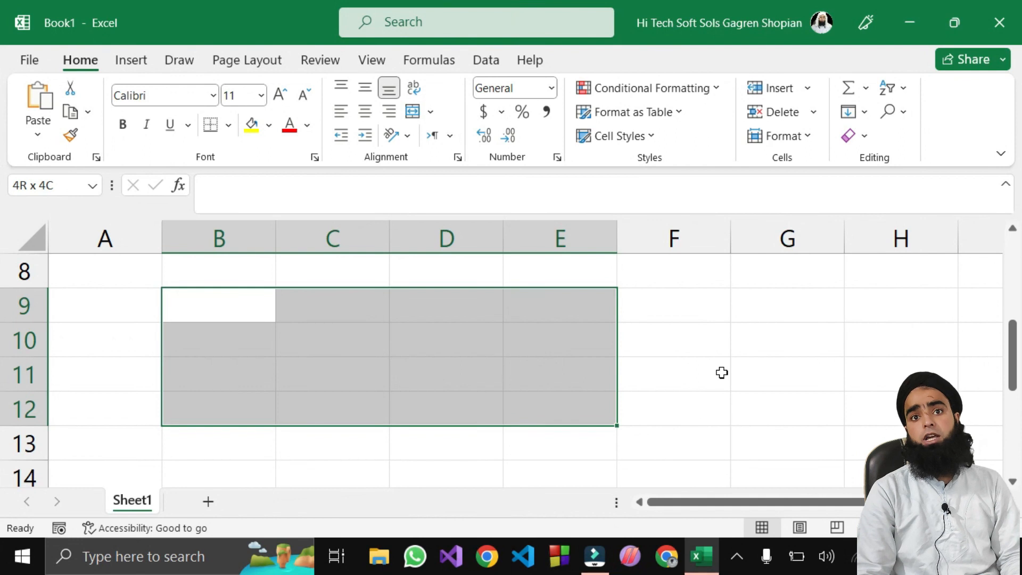
pyautogui.hotkey('shift', 'Down')
pyautogui.hotkey('shift', 'Down')
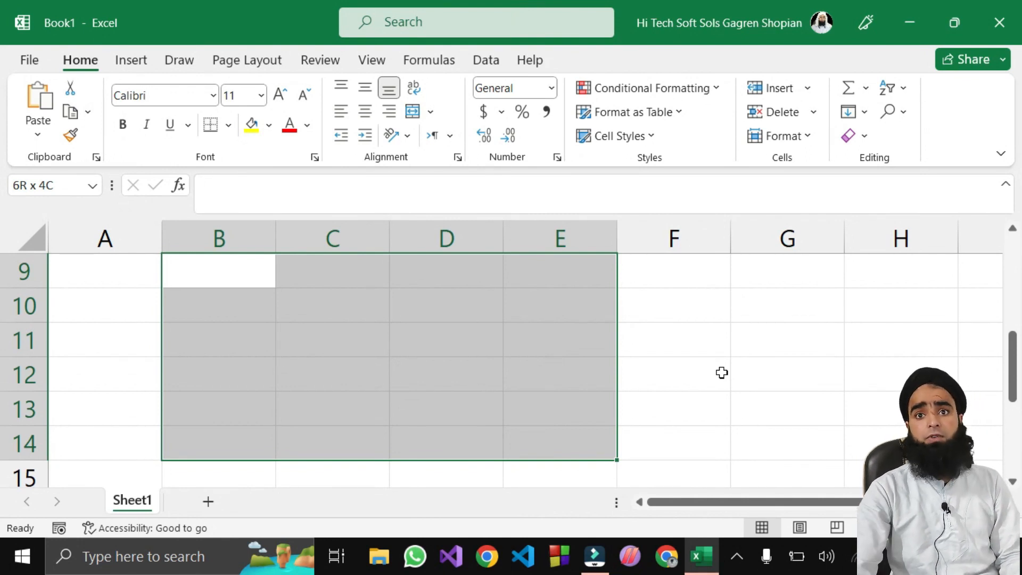
pyautogui.click(722, 373)
pyautogui.moveTo(183, 450); pyautogui.dragTo(206, 431)
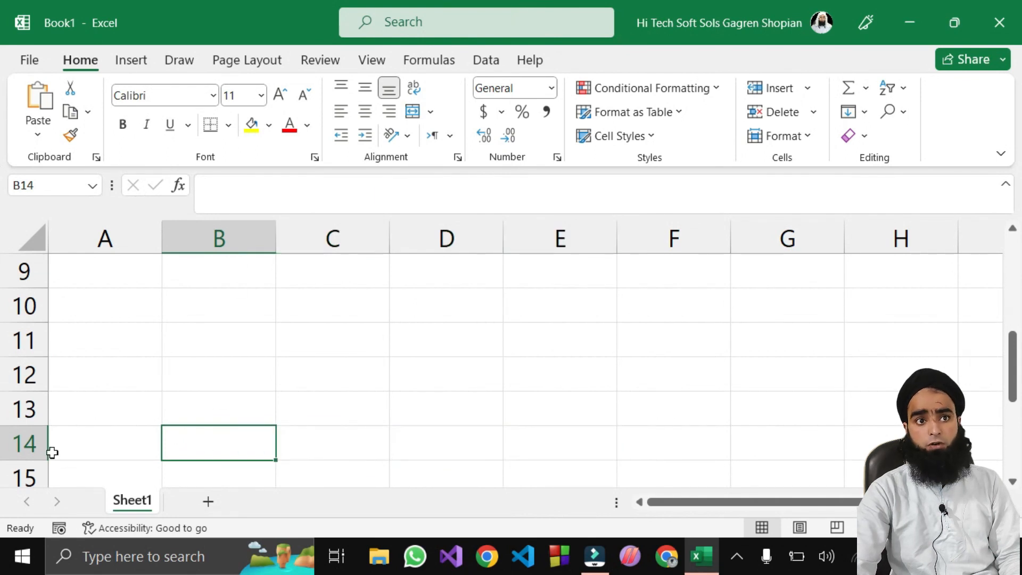
pyautogui.hotkey('shift', 'Up')
pyautogui.hotkey('shift', 'Up')
pyautogui.hotkey('shift', 'Up')
pyautogui.hotkey('shift', 'Up')
pyautogui.hotkey('shift', 'Up')
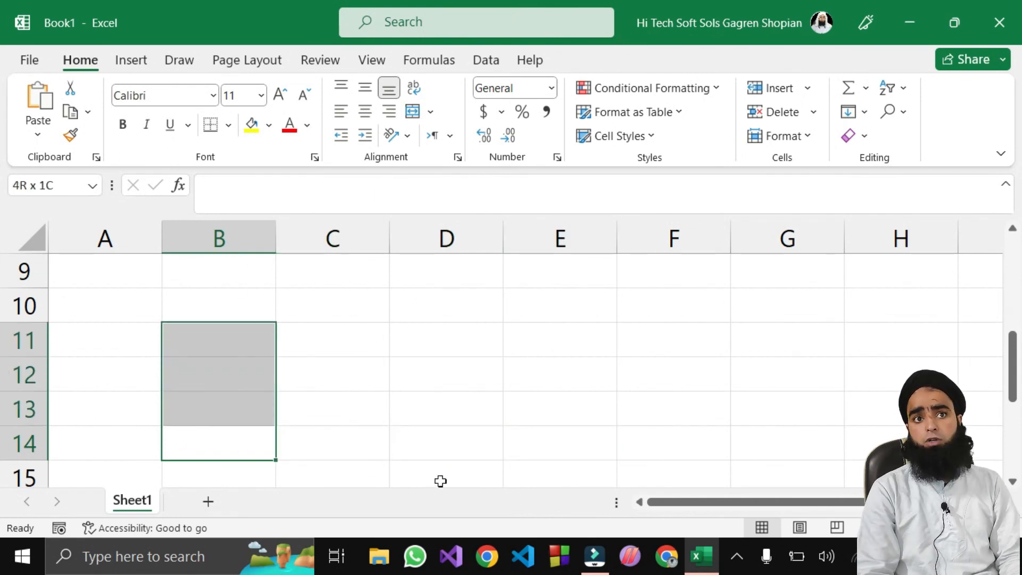
pyautogui.click(440, 480)
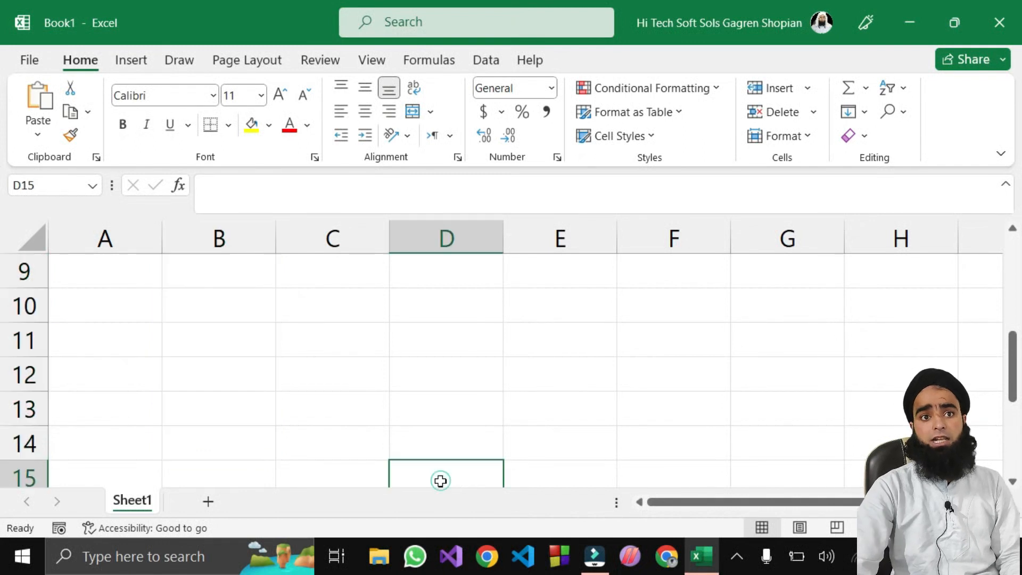
pyautogui.moveTo(194, 452); pyautogui.dragTo(633, 452)
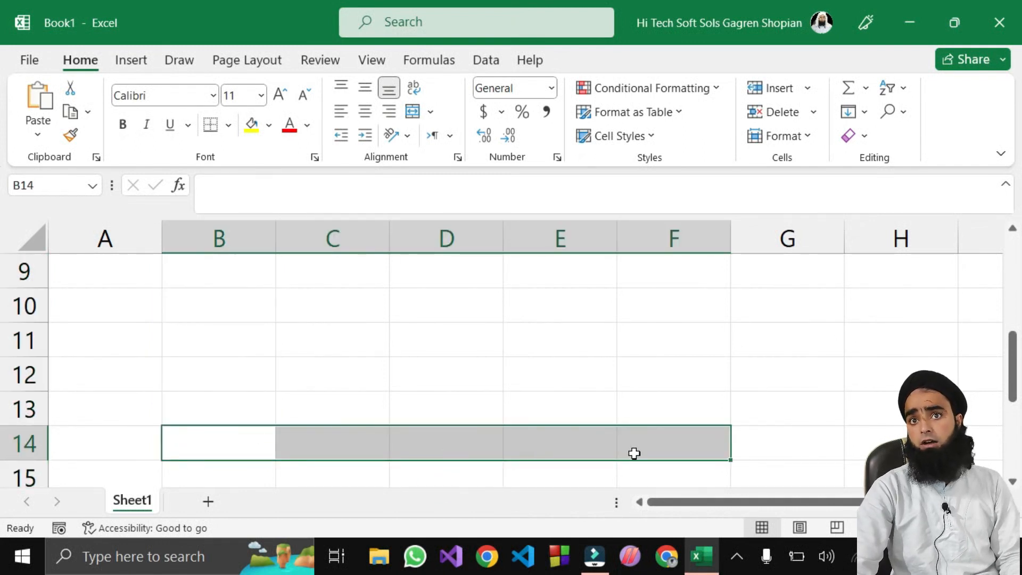
pyautogui.hotkey('shift', 'Up')
pyautogui.hotkey('shift', 'Up')
pyautogui.hotkey('shift', 'Up')
pyautogui.hotkey('shift', 'Up')
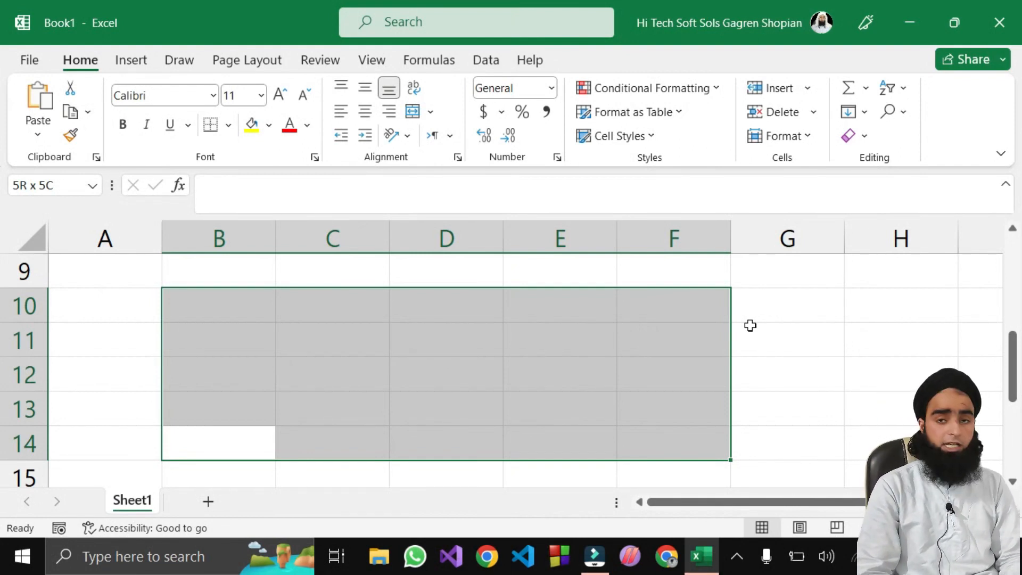
pyautogui.click(266, 379)
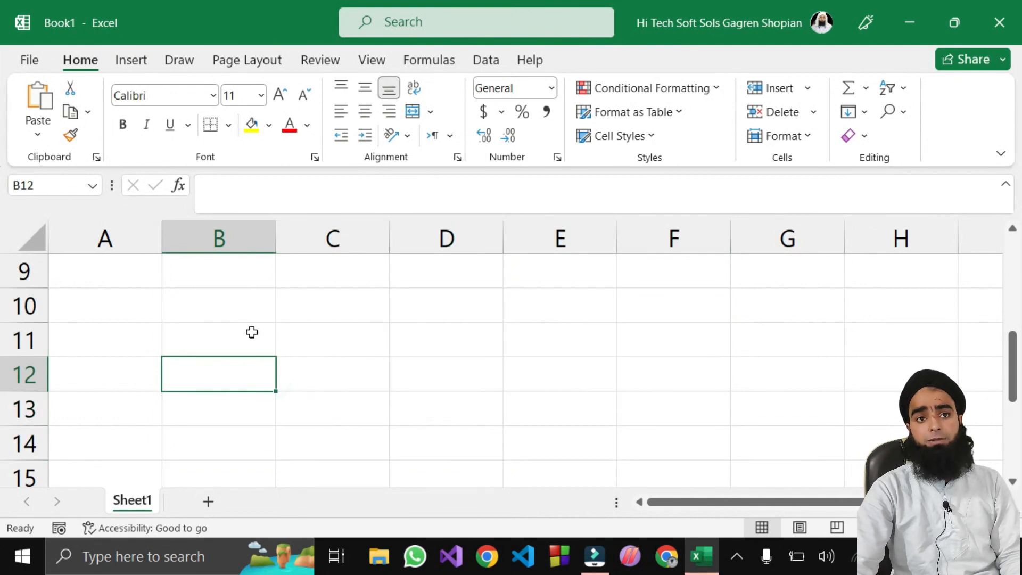
pyautogui.click(349, 297)
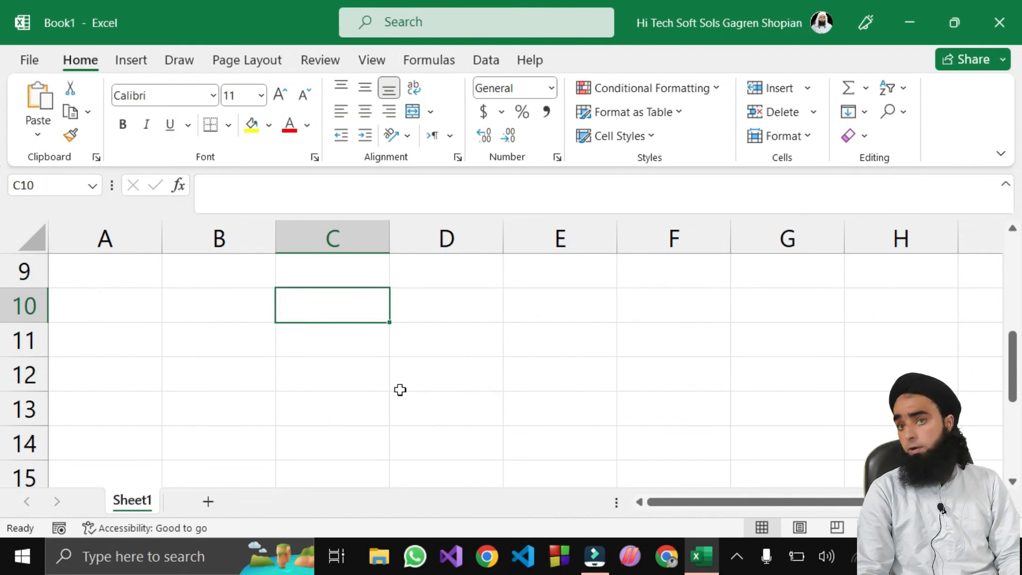
pyautogui.hotkey('shift', 'Left')
pyautogui.hotkey('shift', 'Left')
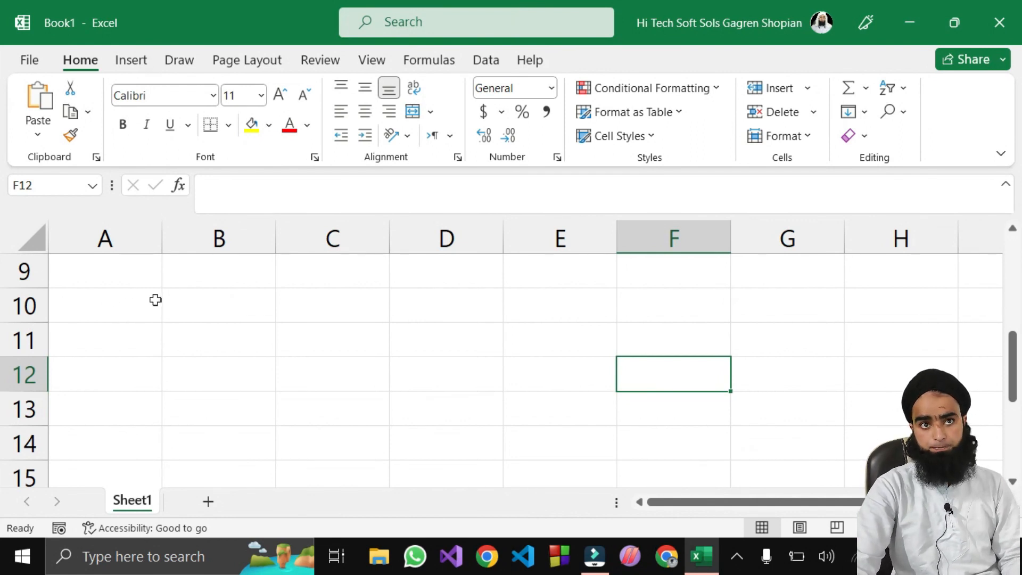
pyautogui.click(192, 318)
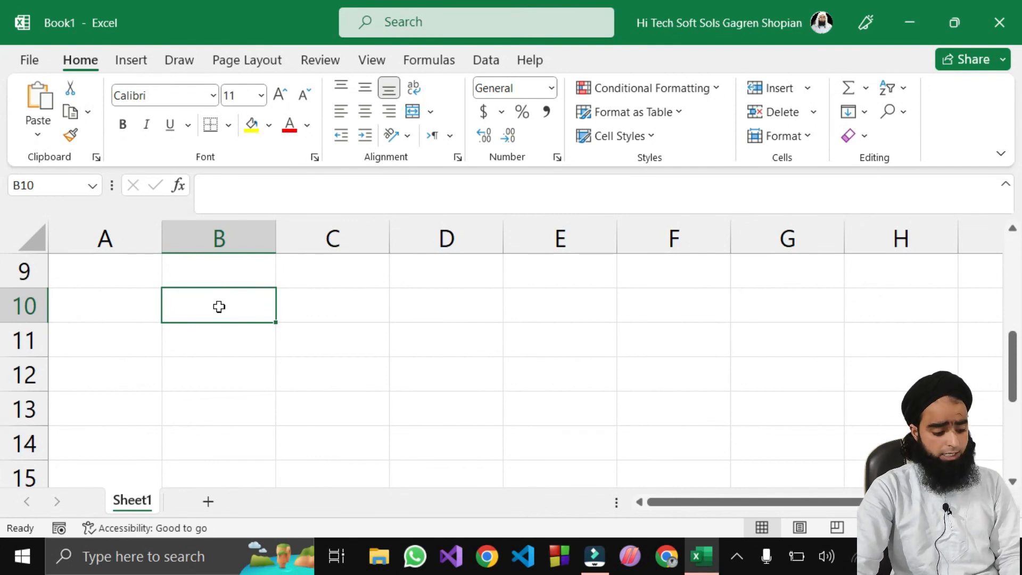
# Step: Jump back to cell A1 through the Name Box and enter 12 there
pyautogui.hotkey('ctrl', 'shift', 'Down')
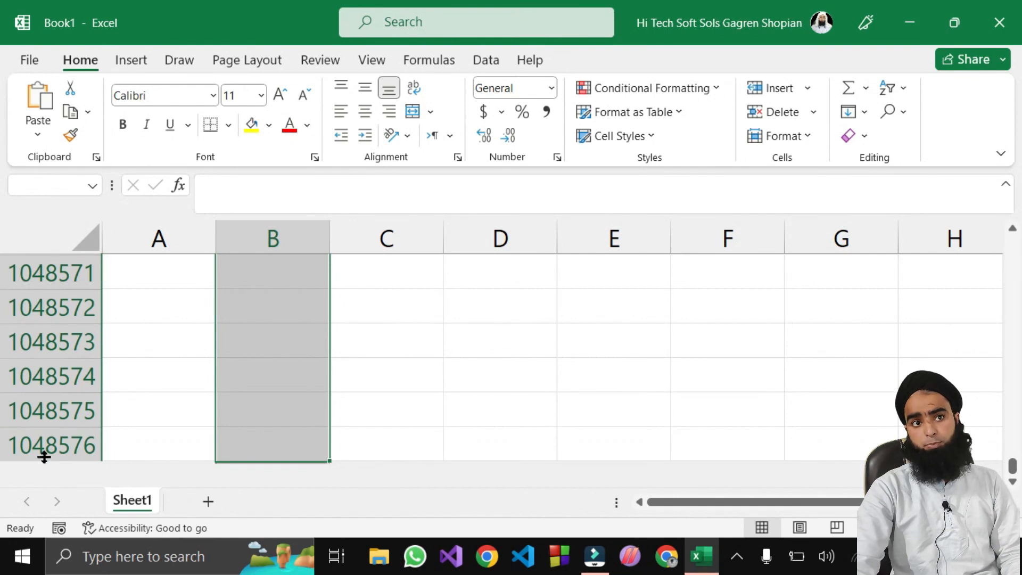
pyautogui.click(416, 373)
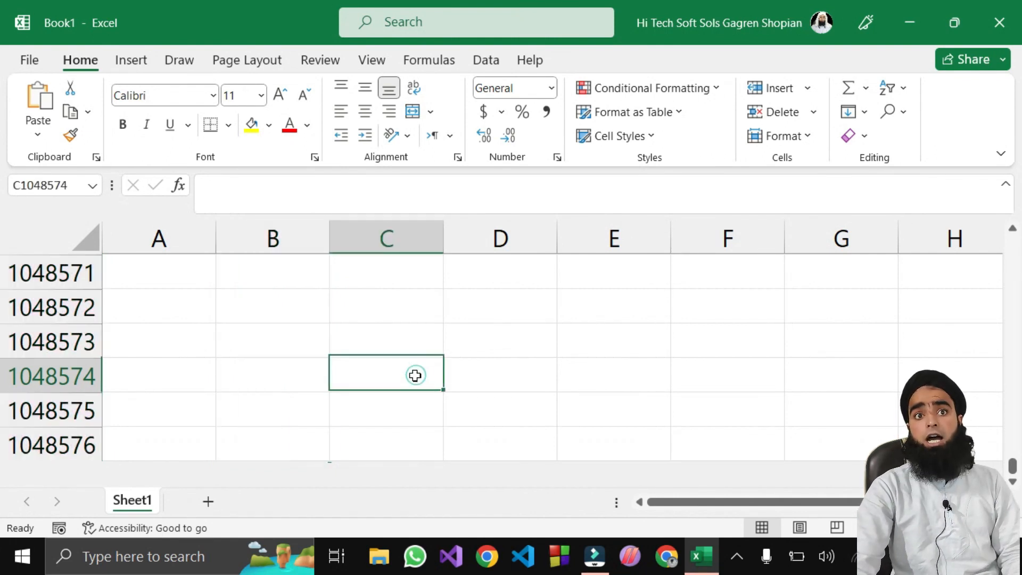
pyautogui.click(68, 184)
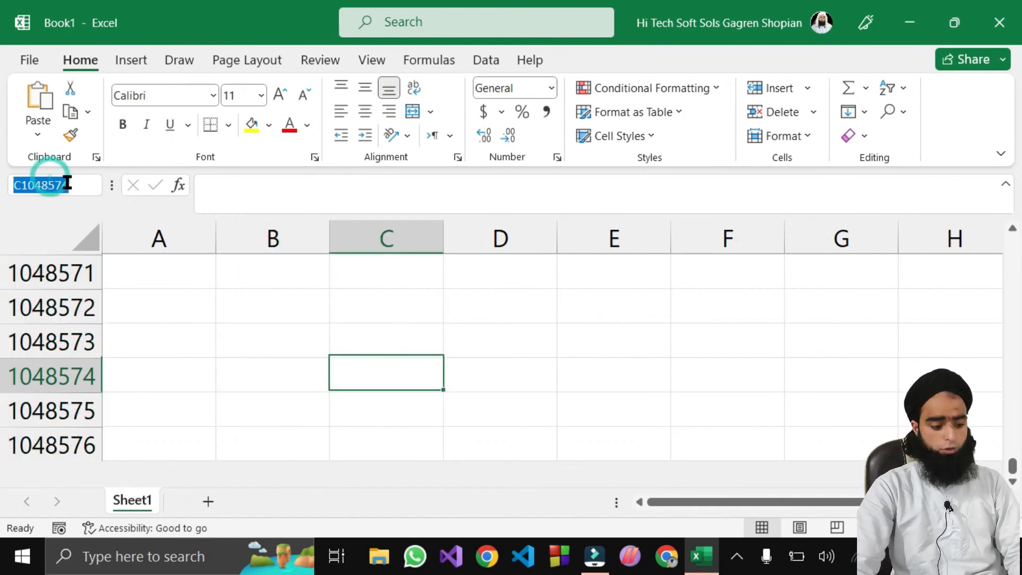
pyautogui.write('A1')
pyautogui.press('Return')
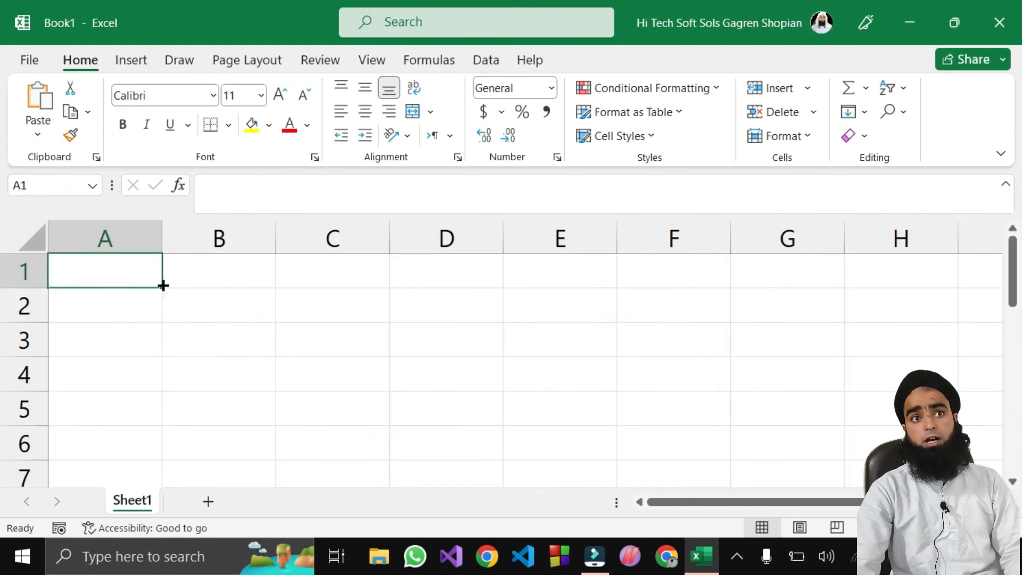
pyautogui.doubleClick(119, 269)
pyautogui.write('12')
pyautogui.press('Down')
pyautogui.press('Down')
pyautogui.press('Down')
pyautogui.press('Down')
pyautogui.press('Down')
pyautogui.press('Down')
pyautogui.press('Down')
pyautogui.press('Down')
pyautogui.press('Down')
pyautogui.press('Down')
pyautogui.press('Down')
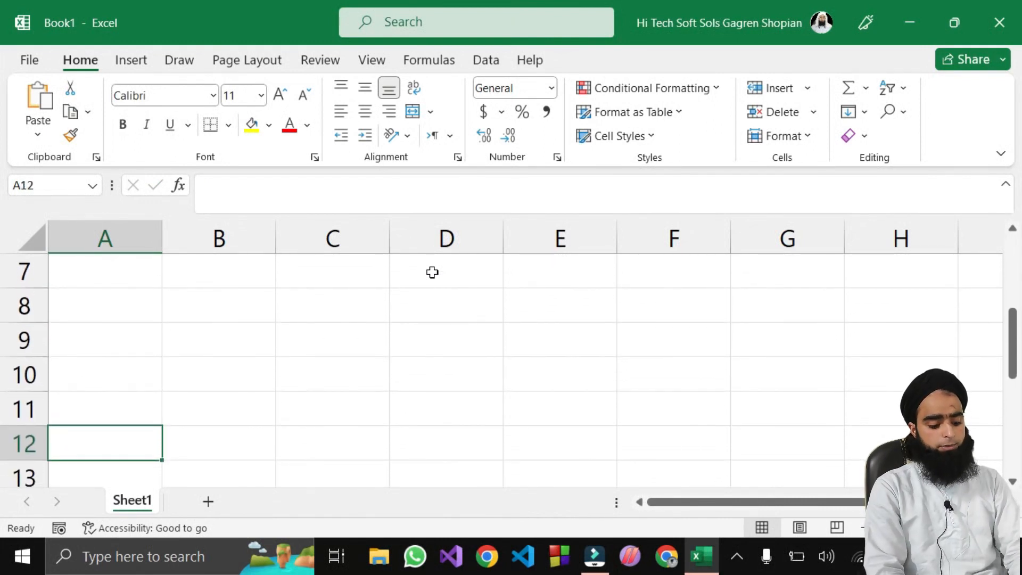
pyautogui.write('66')
pyautogui.scroll(2, 433, 272)
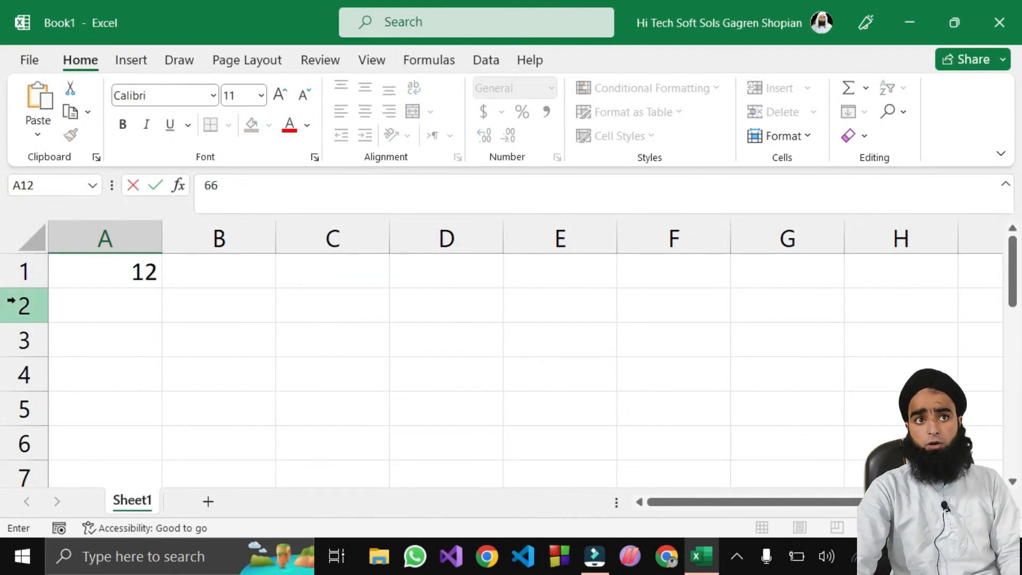
pyautogui.click(97, 270)
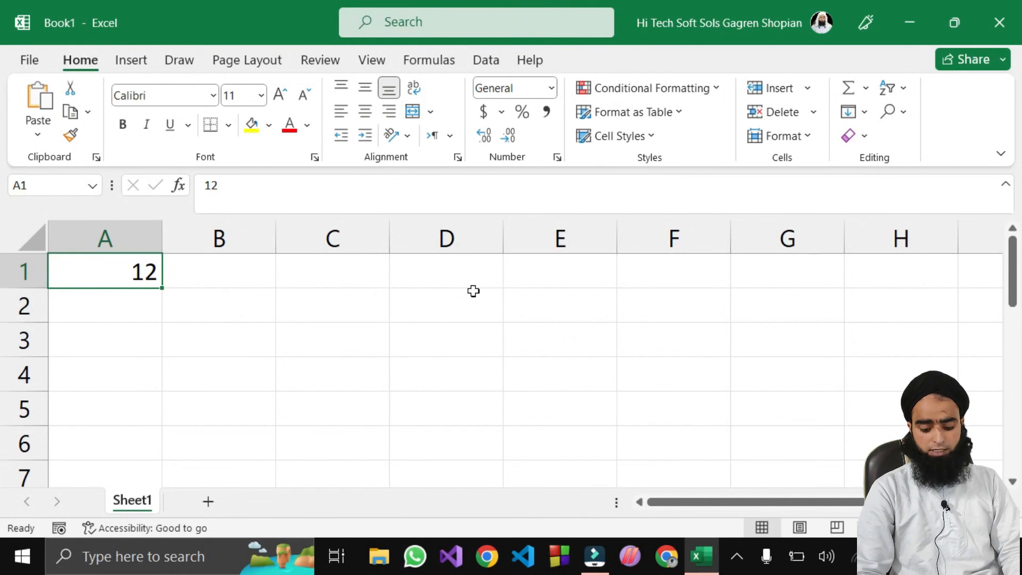
pyautogui.hotkey('ctrl', 'shift', 'Down')
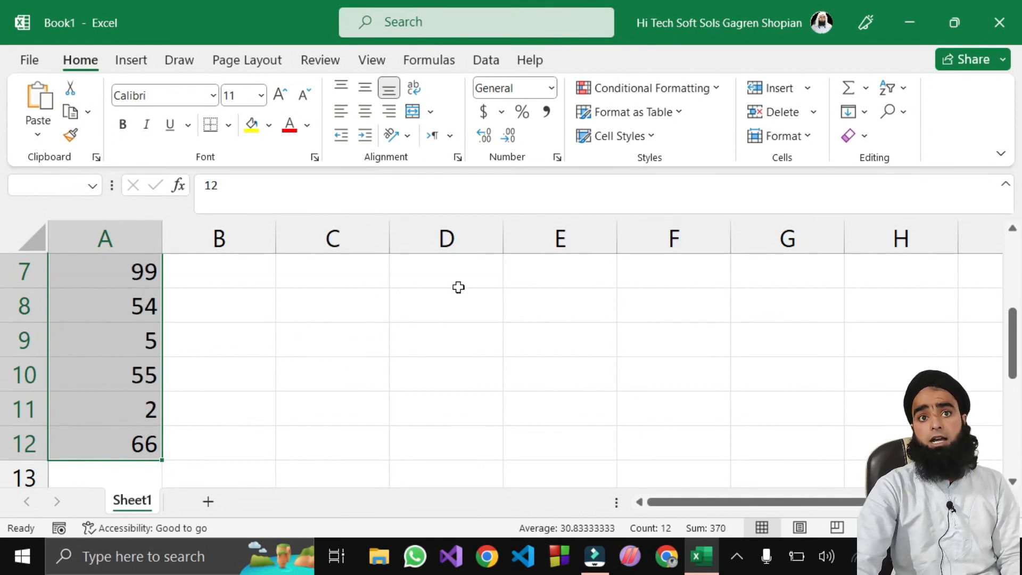
pyautogui.click(453, 274)
pyautogui.scroll(2, 256, 354)
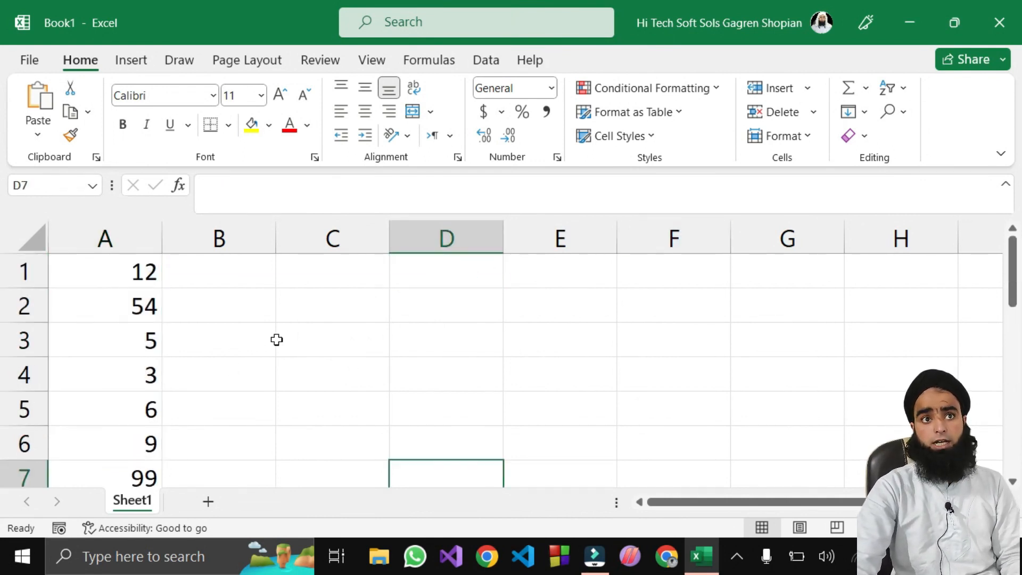
pyautogui.click(451, 303)
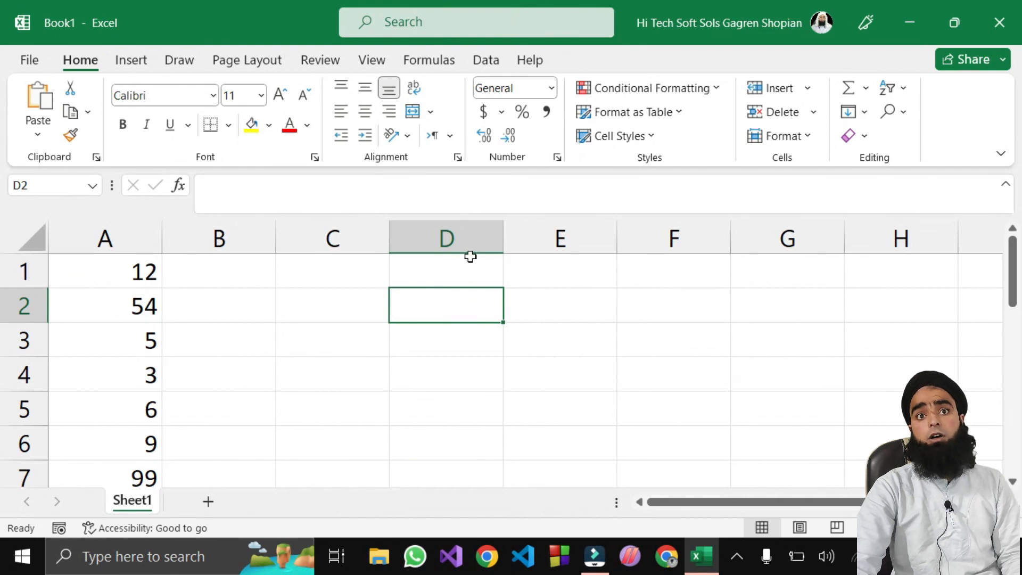
# Step: Enter 22 in D2, 12 in B2, 21 in C2 and 55 in F2
pyautogui.write('22')
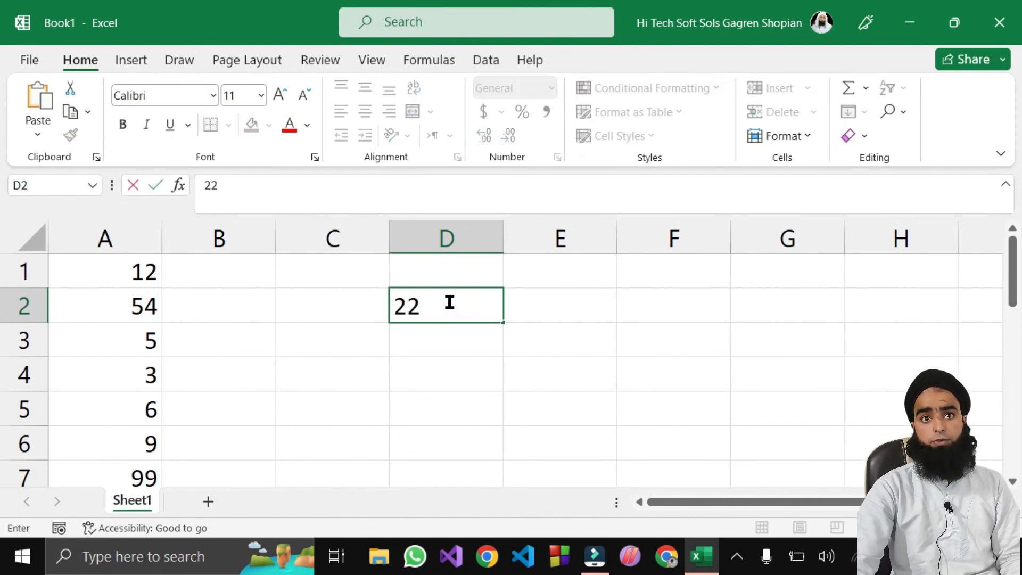
pyautogui.click(115, 311)
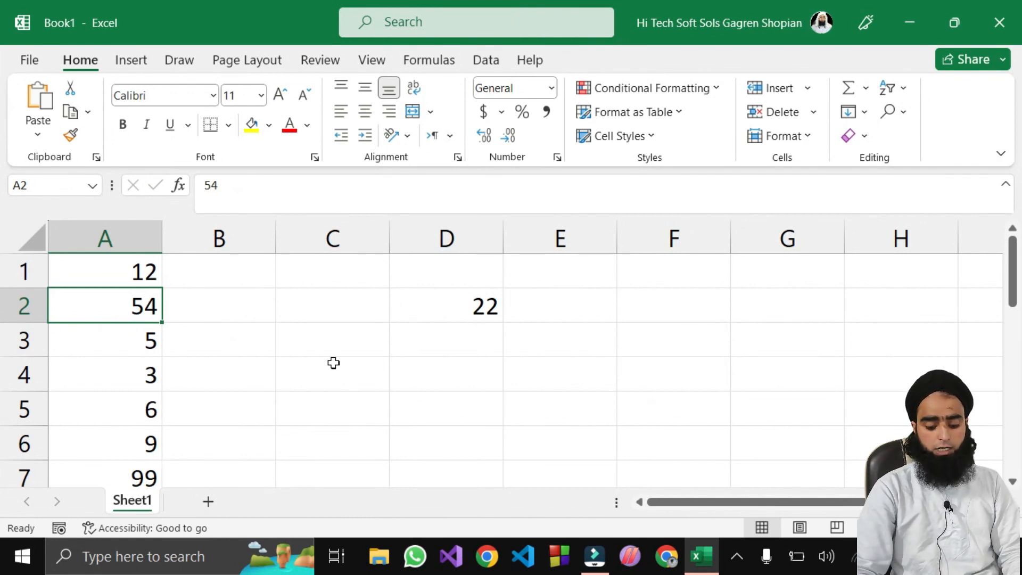
pyautogui.hotkey('ctrl', 'shift', 'Right')
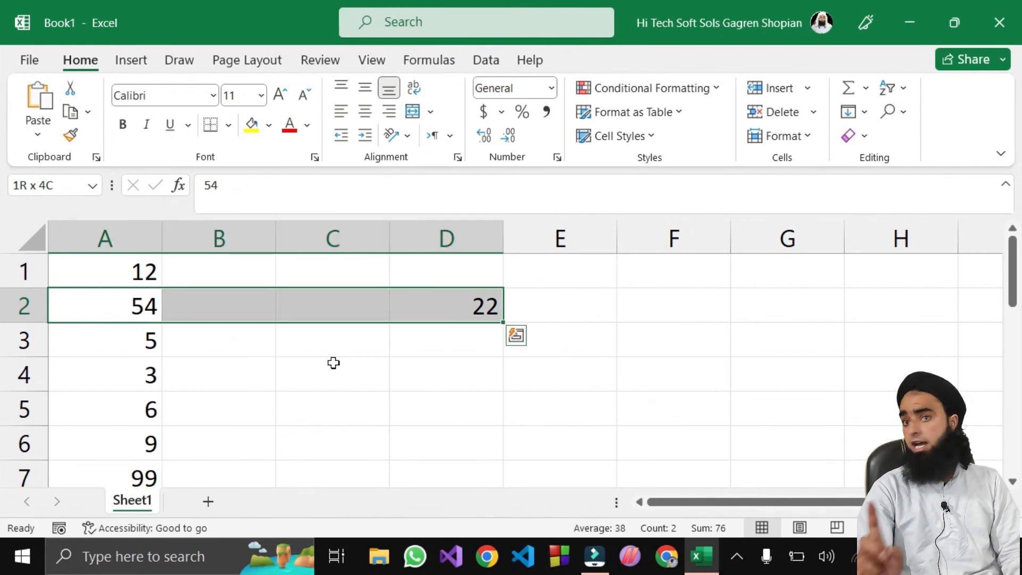
pyautogui.click(245, 305)
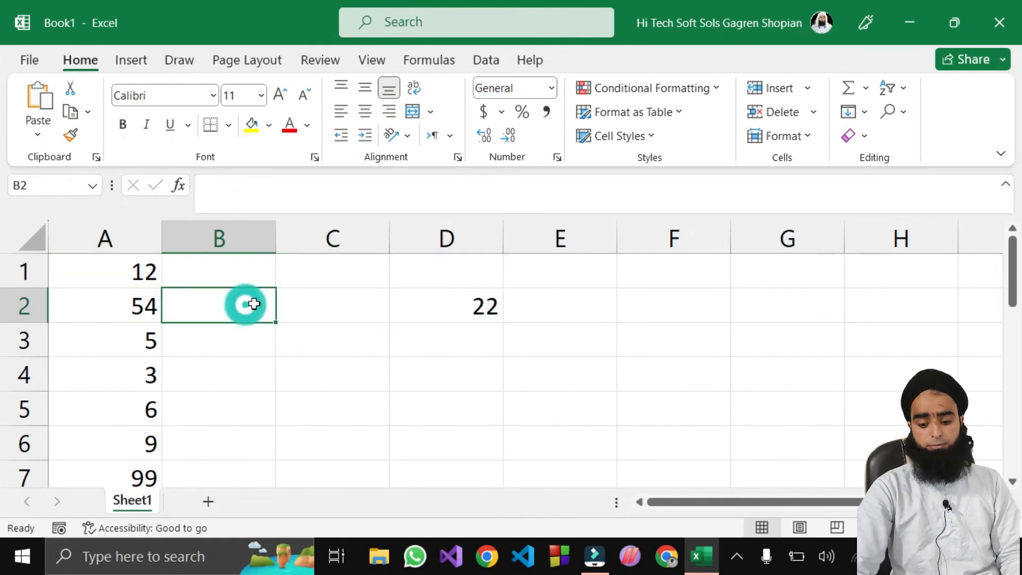
pyautogui.write('12')
pyautogui.click(304, 309)
pyautogui.write('21')
pyautogui.click(691, 318)
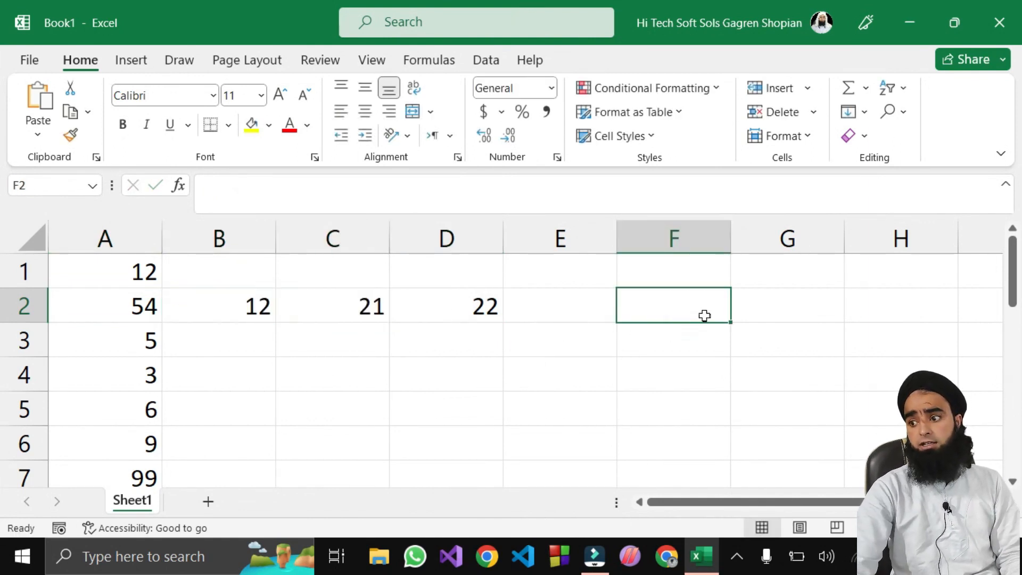
pyautogui.write('55')
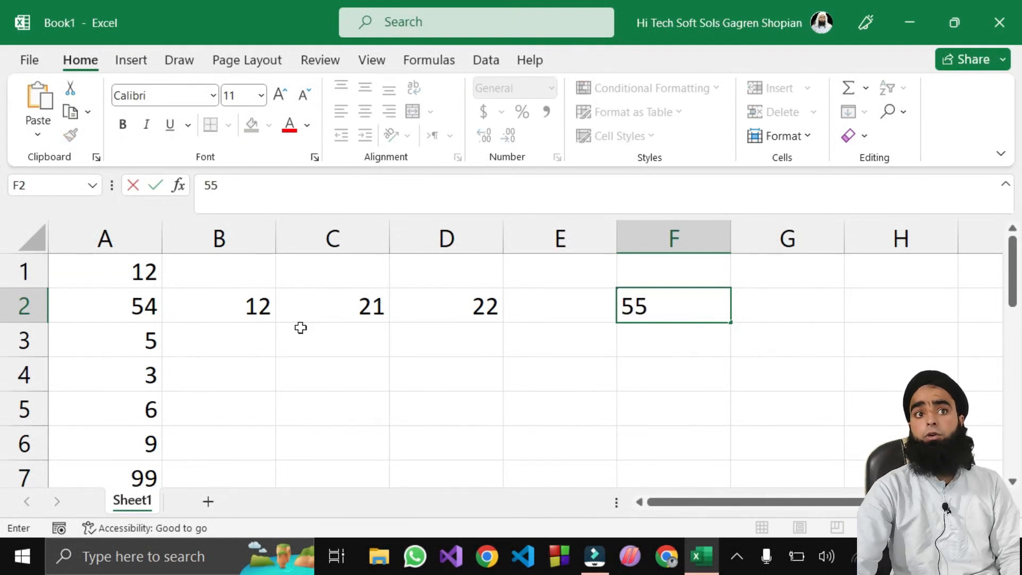
pyautogui.click(52, 318)
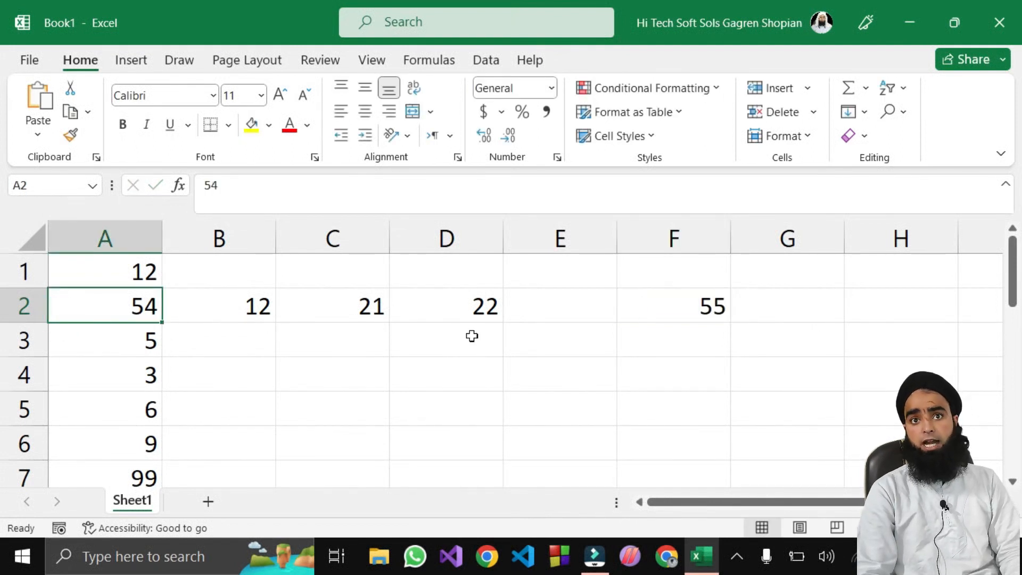
# Step: Enter 05 in E2, which shows as 5, and select A2:F2
pyautogui.keyDown('shift'); pyautogui.click(472, 335); pyautogui.keyUp('shift')
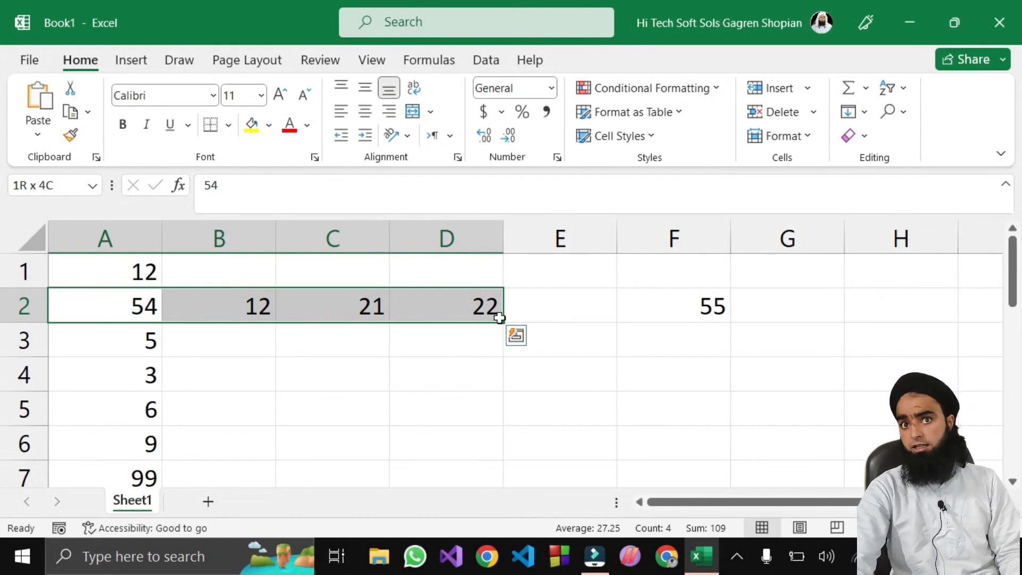
pyautogui.click(569, 311)
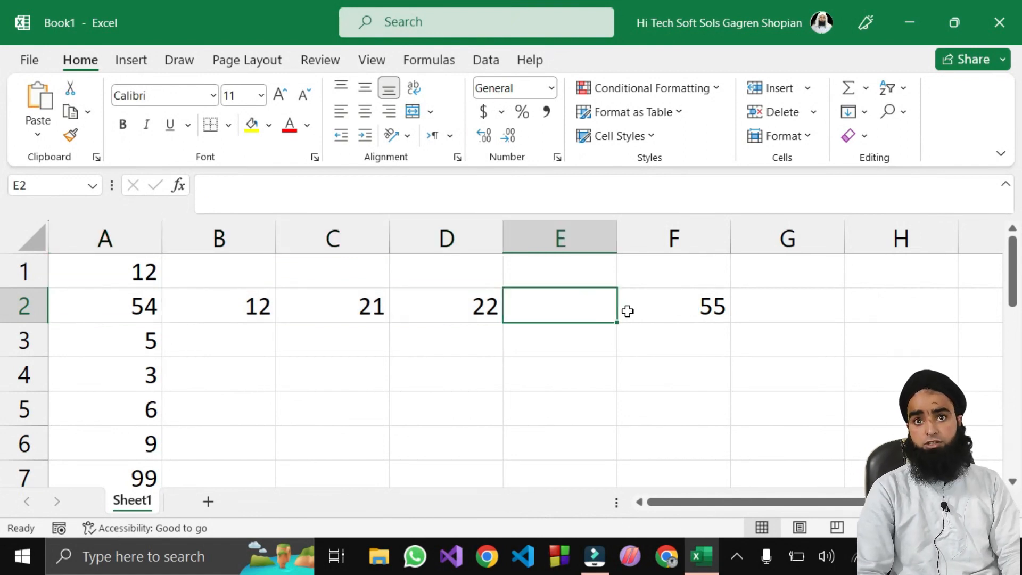
pyautogui.write('05')
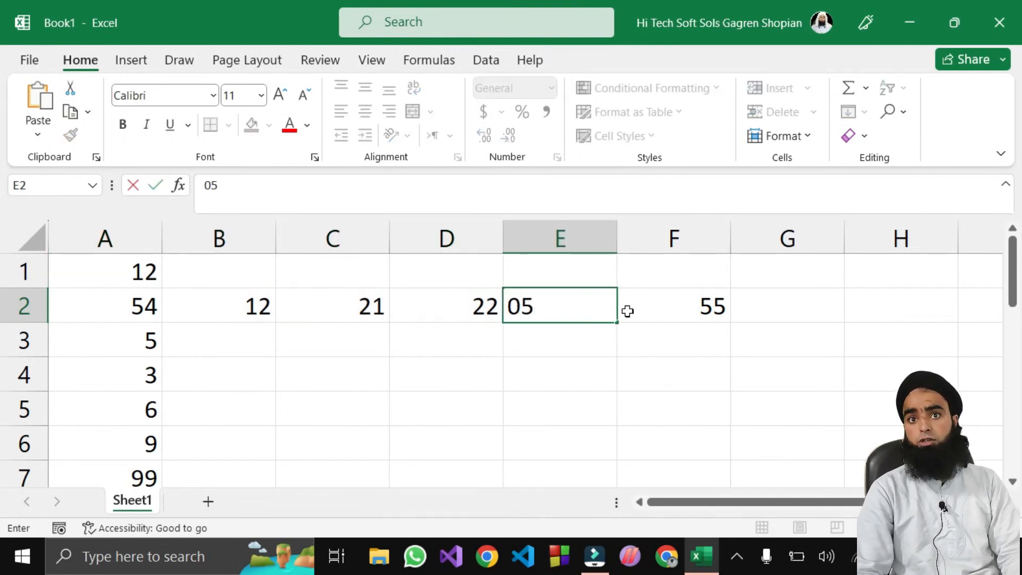
pyautogui.click(534, 336)
pyautogui.click(141, 306)
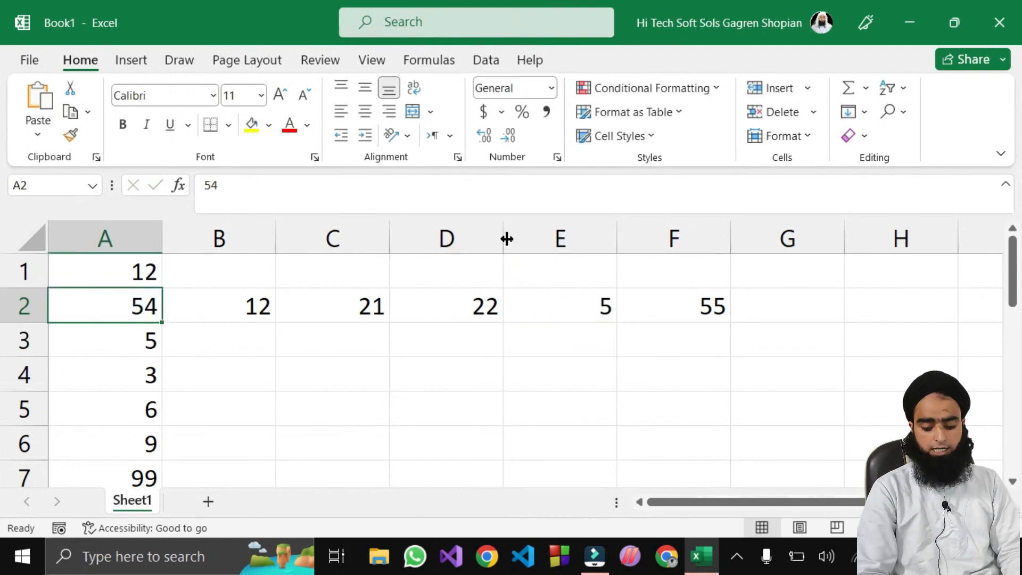
pyautogui.hotkey('ctrl', 'shift', 'Right')
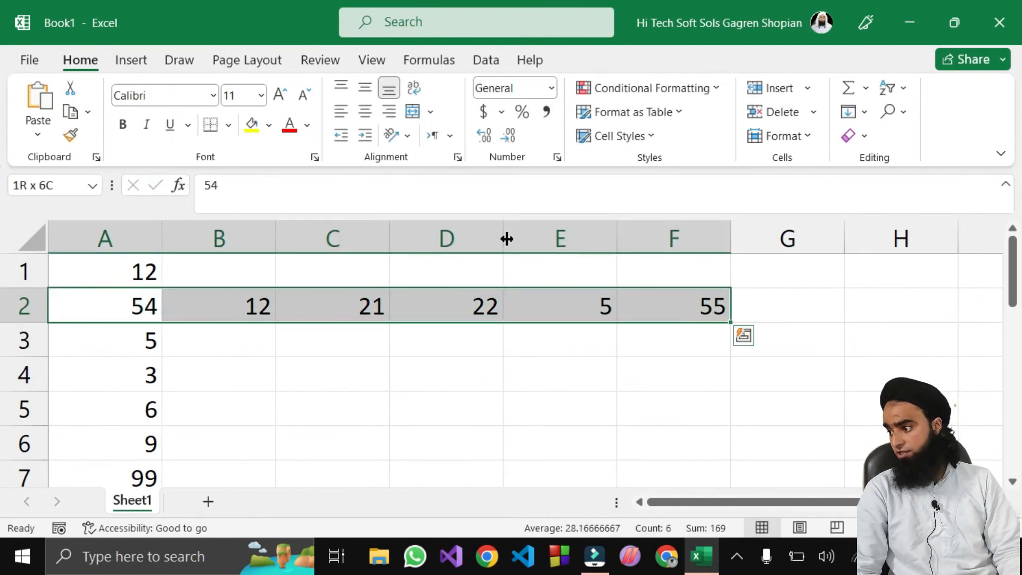
# Step: Type df, sd, jk and ly across C3:F3
pyautogui.click(254, 350)
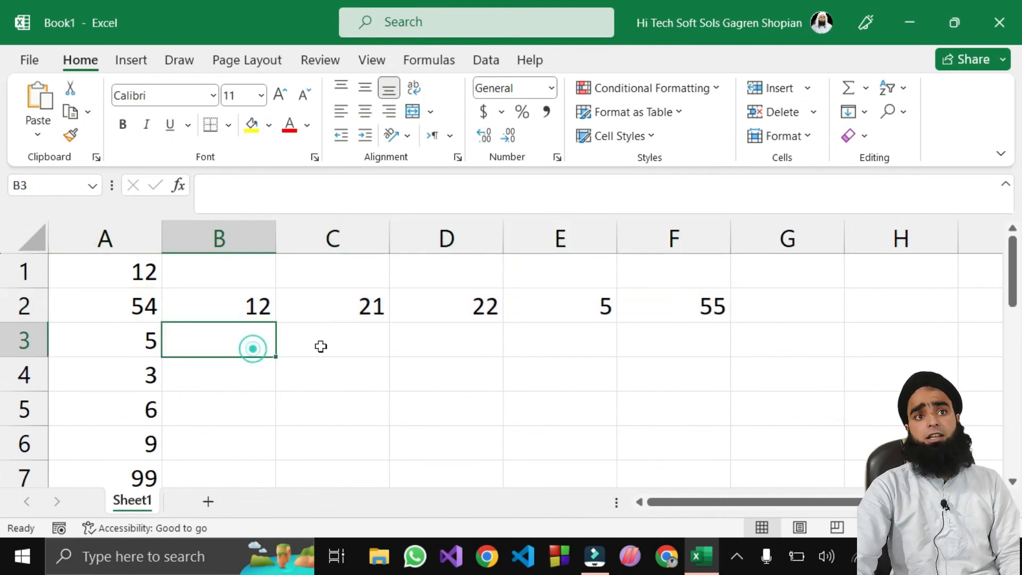
pyautogui.click(355, 334)
pyautogui.write('df')
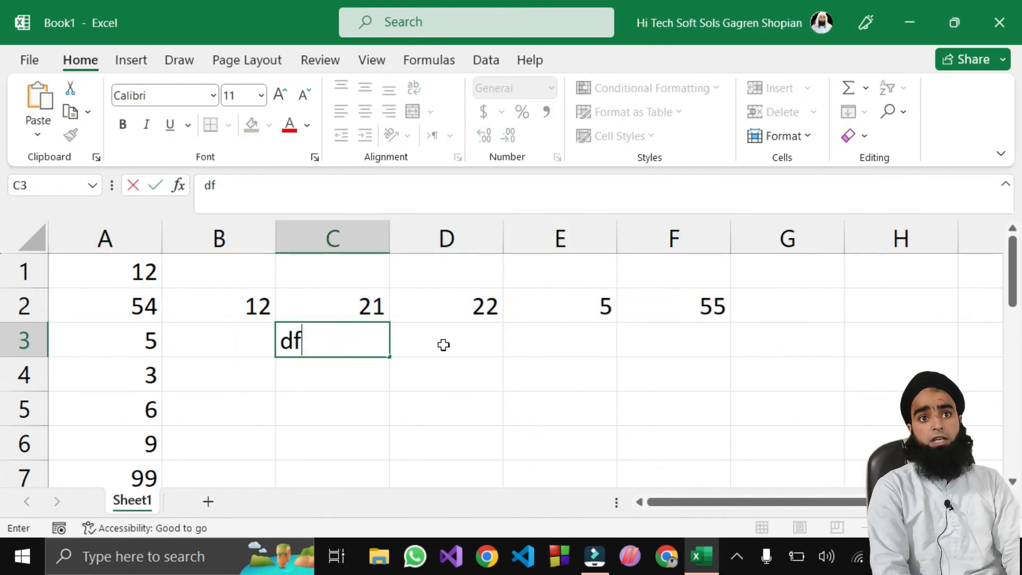
pyautogui.click(444, 345)
pyautogui.write('sd')
pyautogui.press('Tab')
pyautogui.write('jk')
pyautogui.press('Tab')
pyautogui.write('ly')
pyautogui.click(328, 385)
pyautogui.click(319, 341)
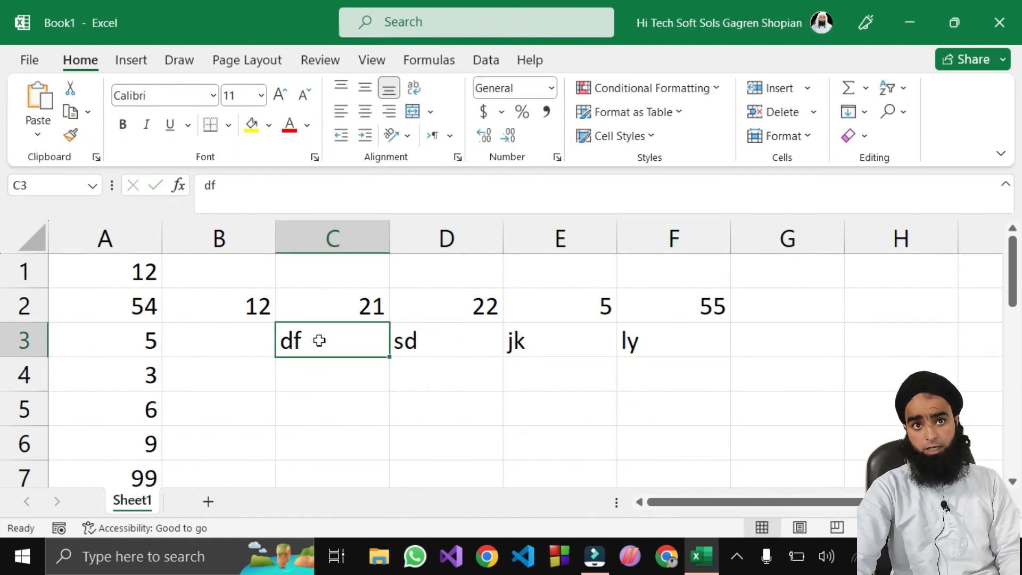
pyautogui.keyDown('shift'); pyautogui.click(659, 347); pyautogui.keyUp('shift')
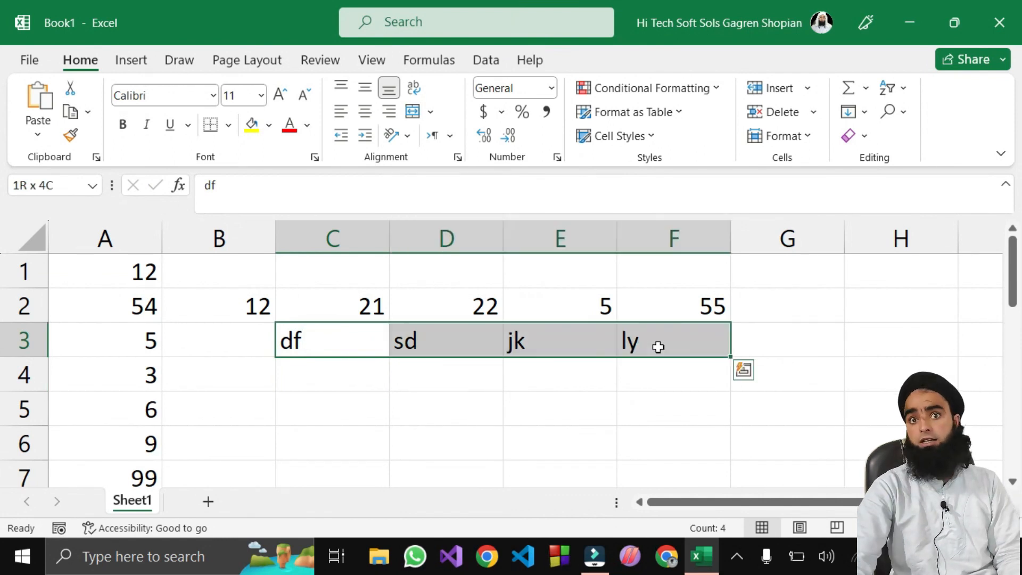
# Step: Replace sd in D3 with 22 and reselect C3:F3
pyautogui.doubleClick(446, 334)
pyautogui.moveTo(445, 333); pyautogui.dragTo(394, 341)
pyautogui.write('22')
pyautogui.click(290, 360)
pyautogui.click(290, 339)
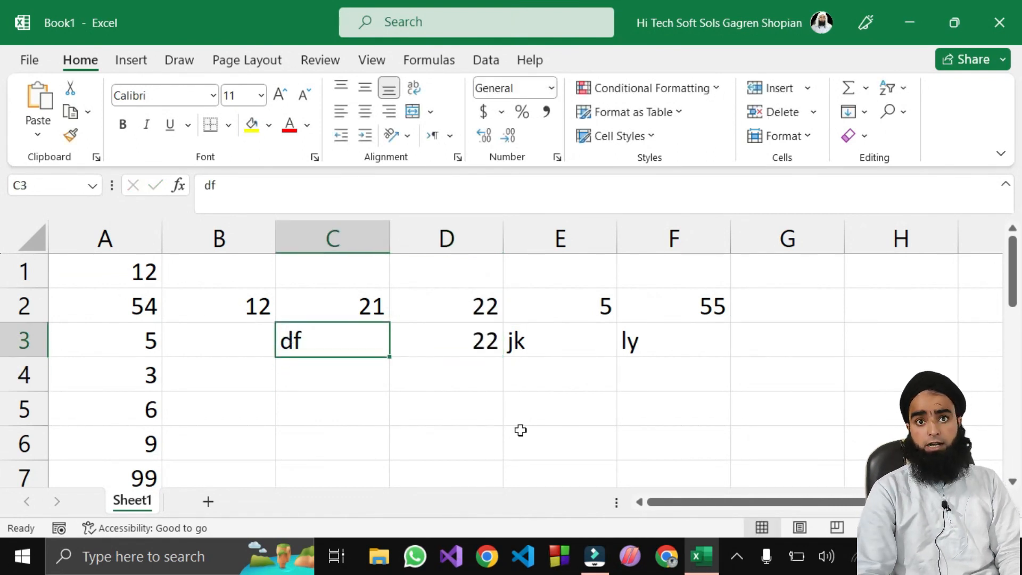
pyautogui.hotkey('ctrl', 'shift', 'Right')
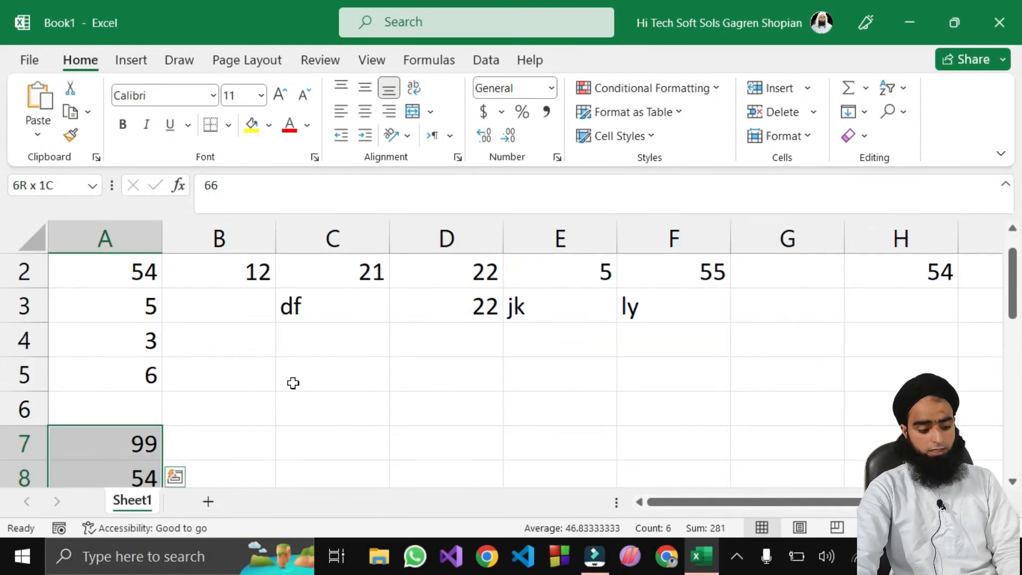
# Step: Select the entire worksheet and delete all its cells
pyautogui.hotkey('ctrl', 'a')
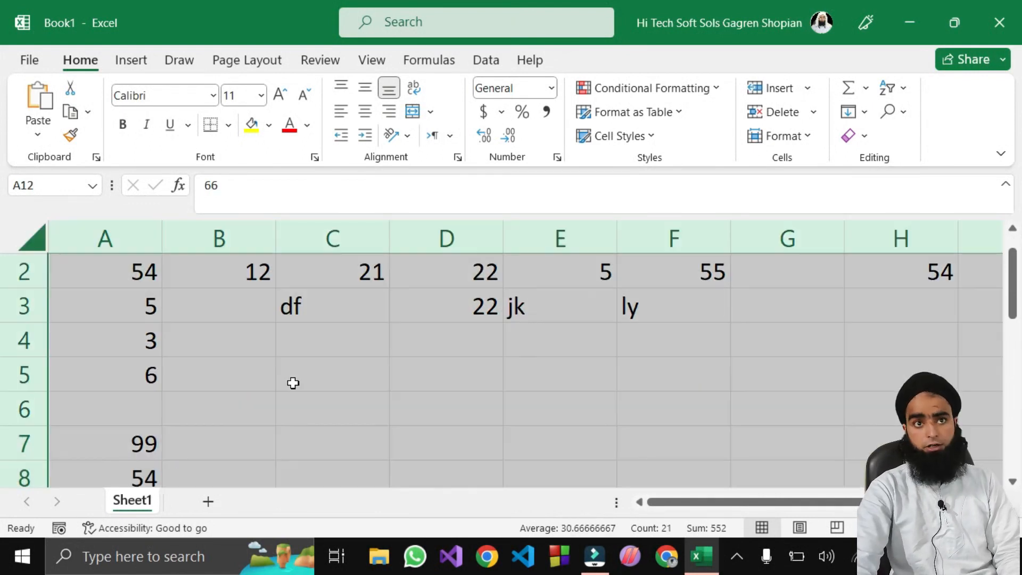
pyautogui.click(778, 112)
pyautogui.scroll(3, 246, 346)
# Step: Enter 98, 66, 55, 32 and 23 down A1:A5
pyautogui.click(139, 282)
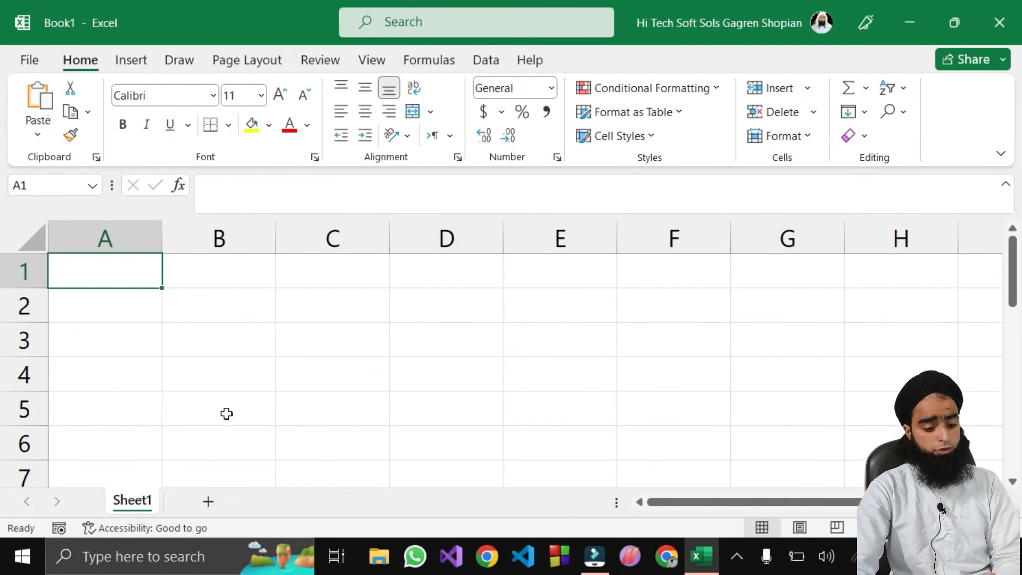
pyautogui.write('98')
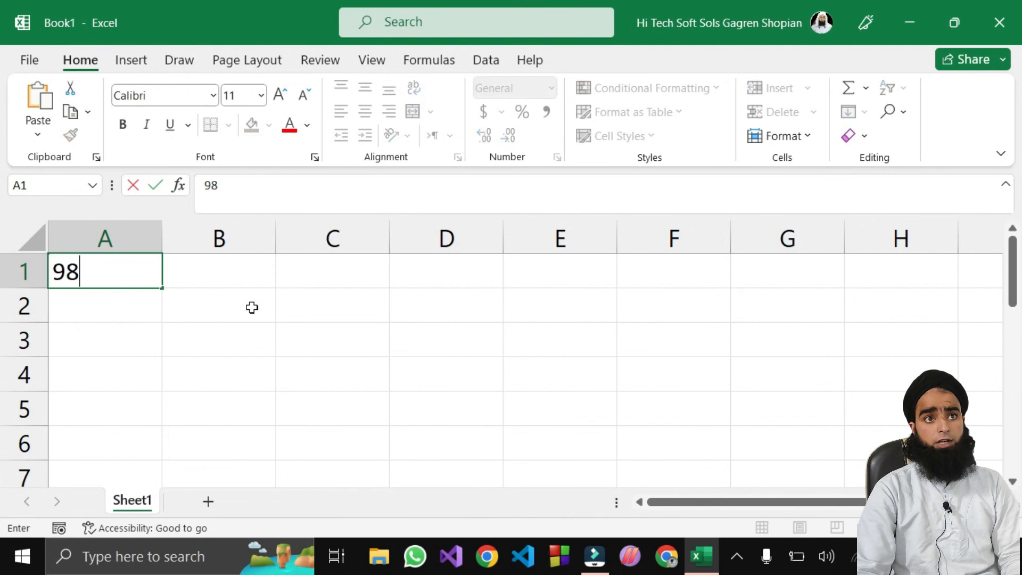
pyautogui.click(115, 303)
pyautogui.write('66')
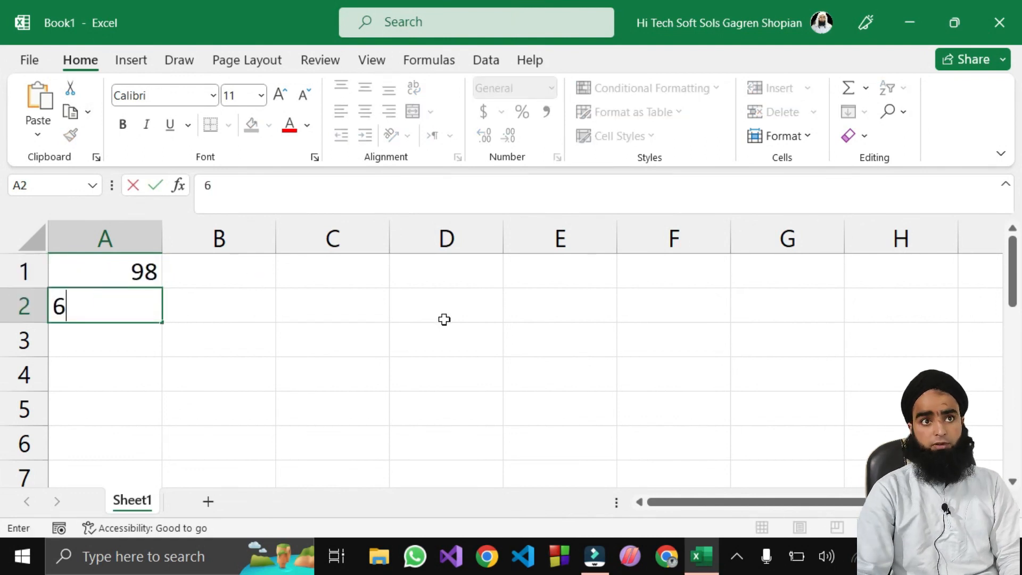
pyautogui.click(80, 337)
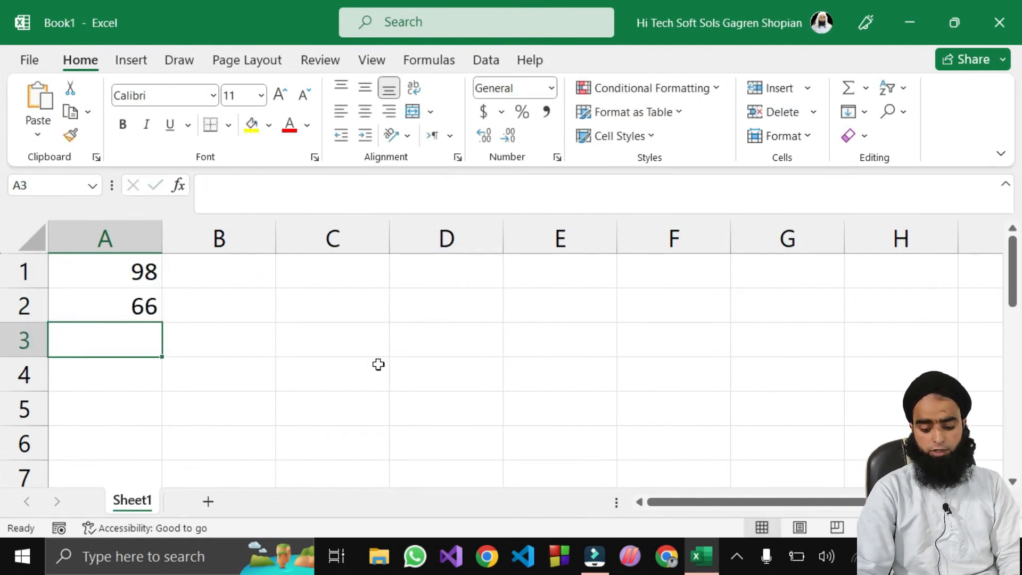
pyautogui.write('55')
pyautogui.press('Return')
pyautogui.write('32')
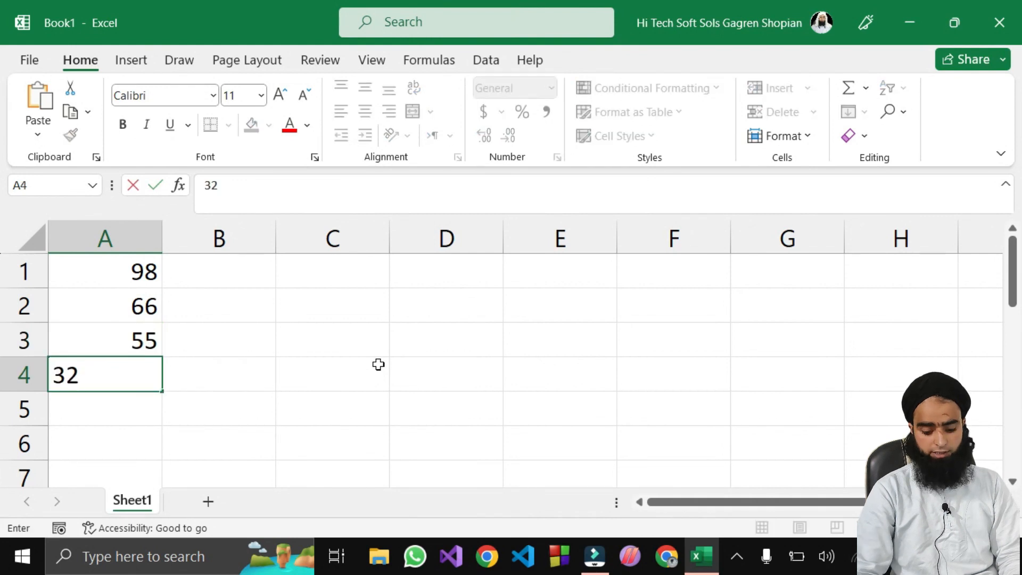
pyautogui.press('Return')
pyautogui.write('23')
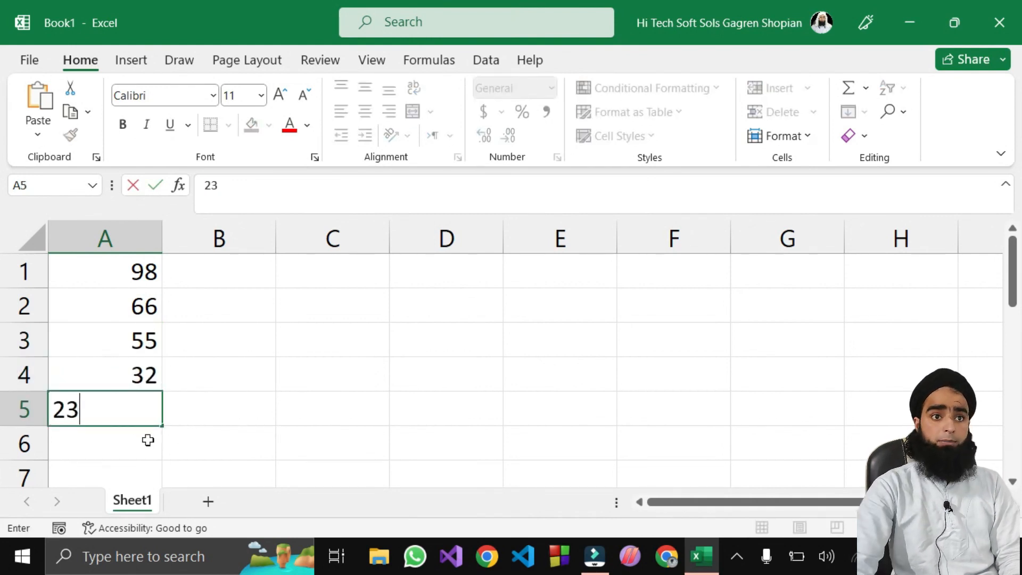
pyautogui.click(130, 442)
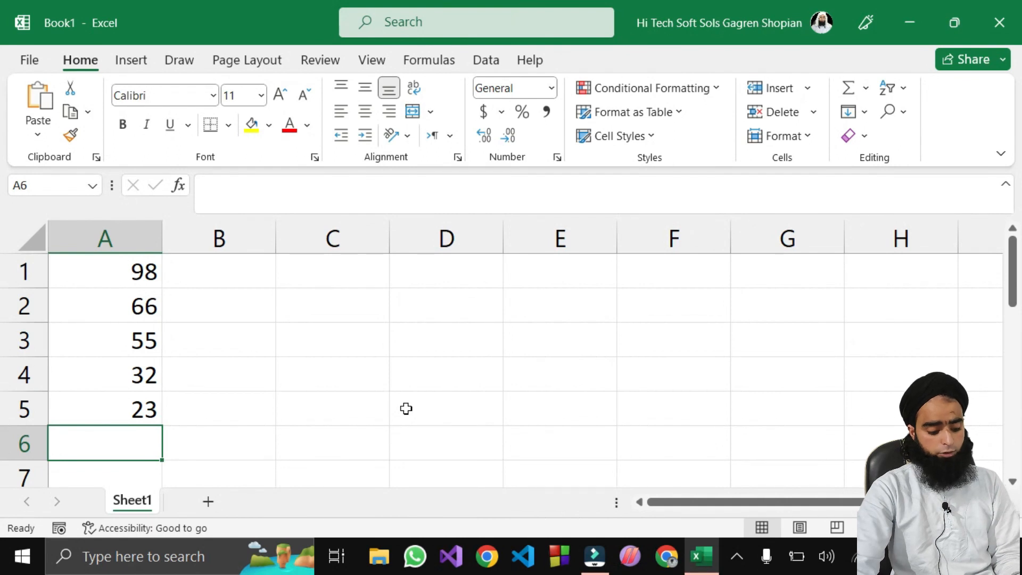
# Step: AutoSum A1:A5 into A6 with Alt+=, giving 274
pyautogui.press('alt')
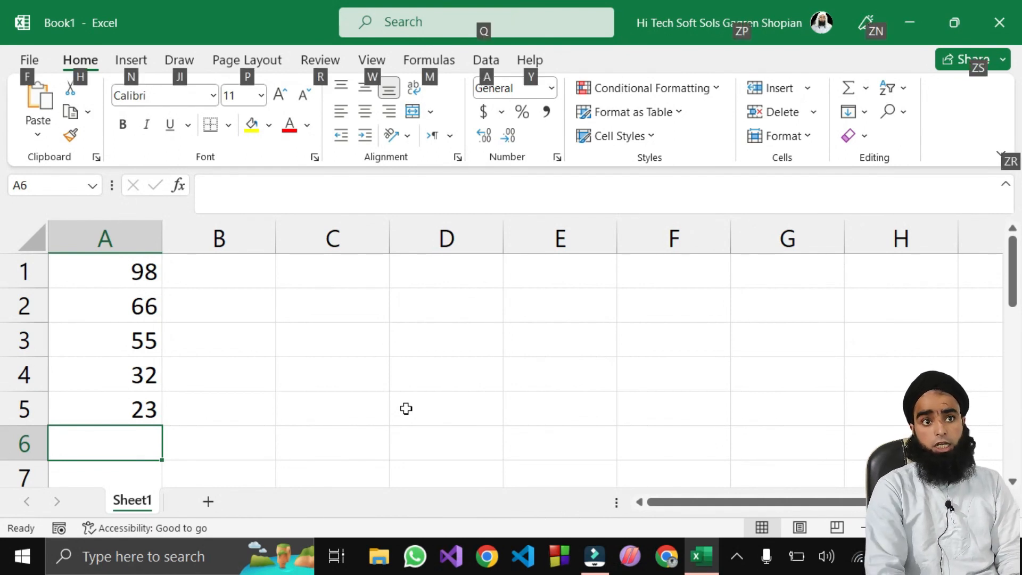
pyautogui.hotkey('alt', '=')
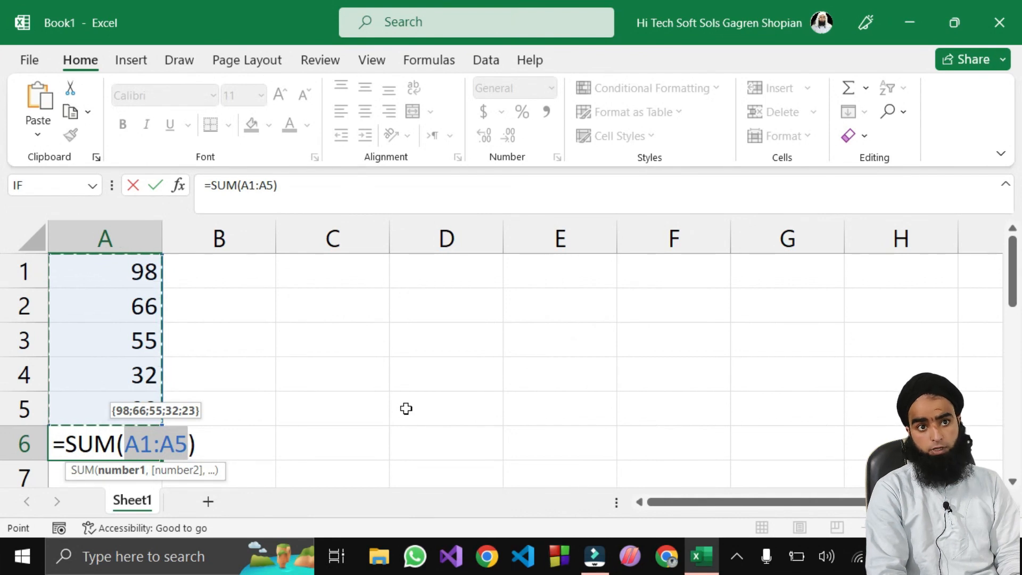
pyautogui.press('Return')
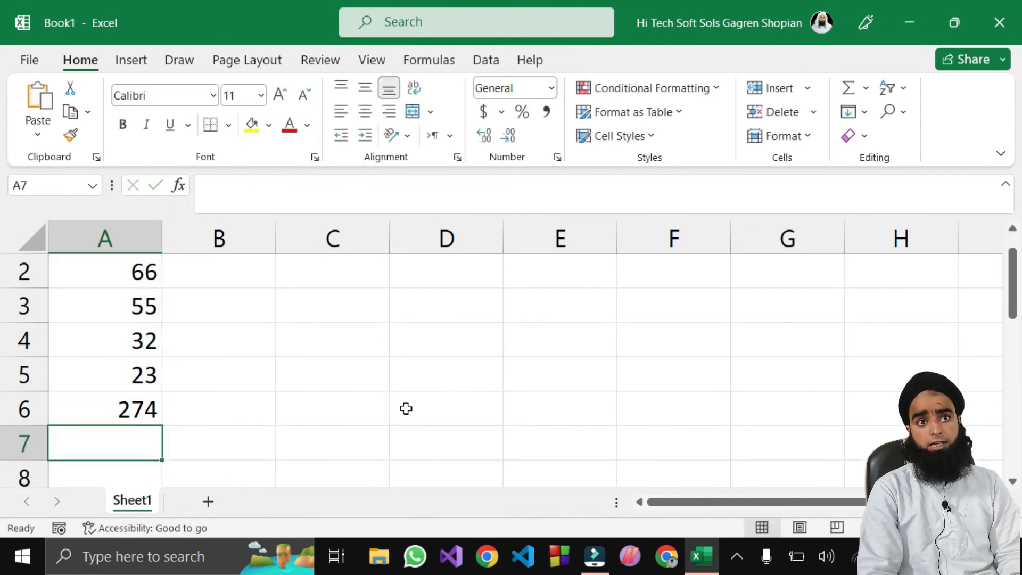
# Step: Enter 105 in C1 and C2 and AutoSum them in C3 to get 210
pyautogui.scroll(1, 126, 298)
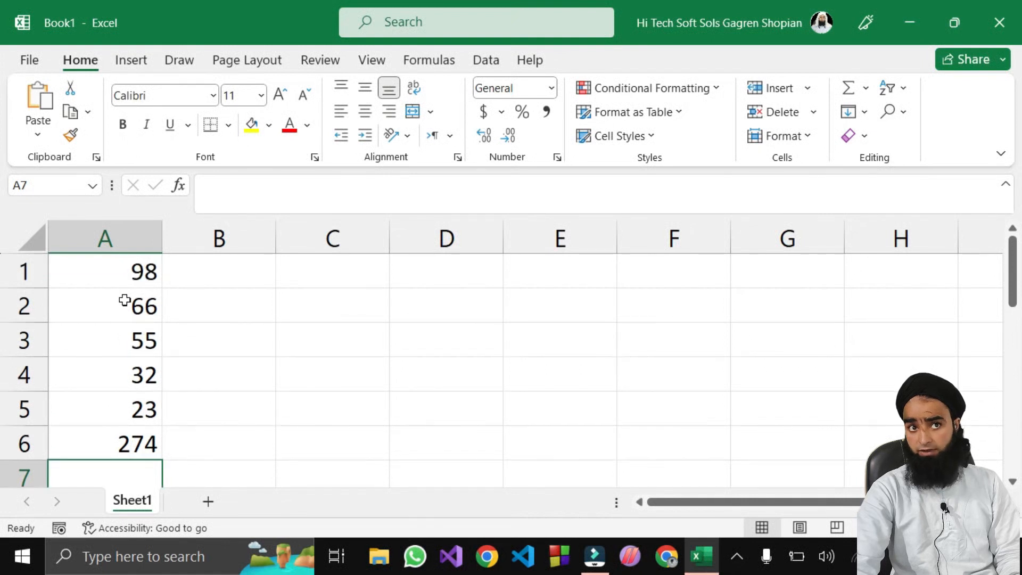
pyautogui.click(288, 274)
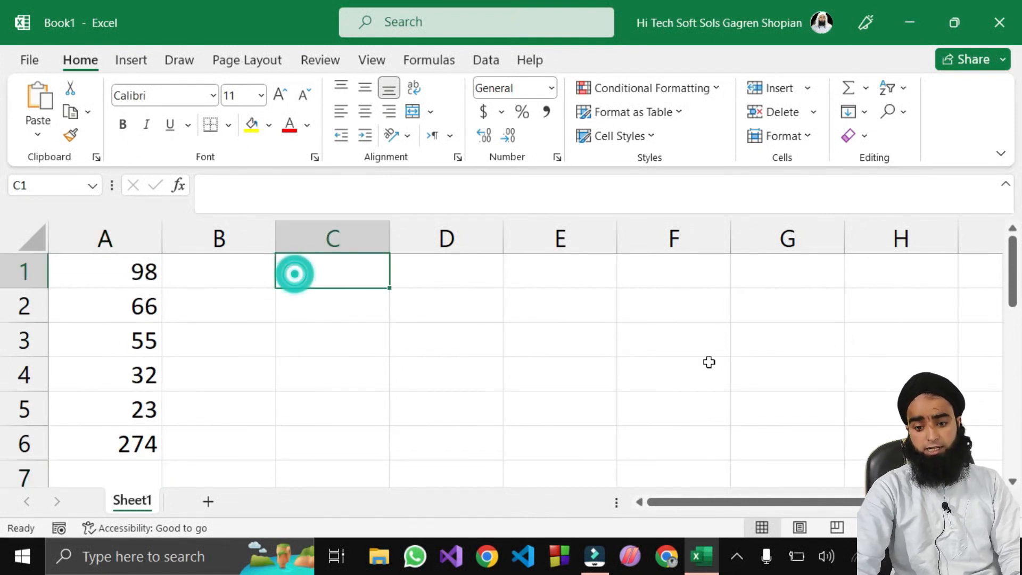
pyautogui.write('105')
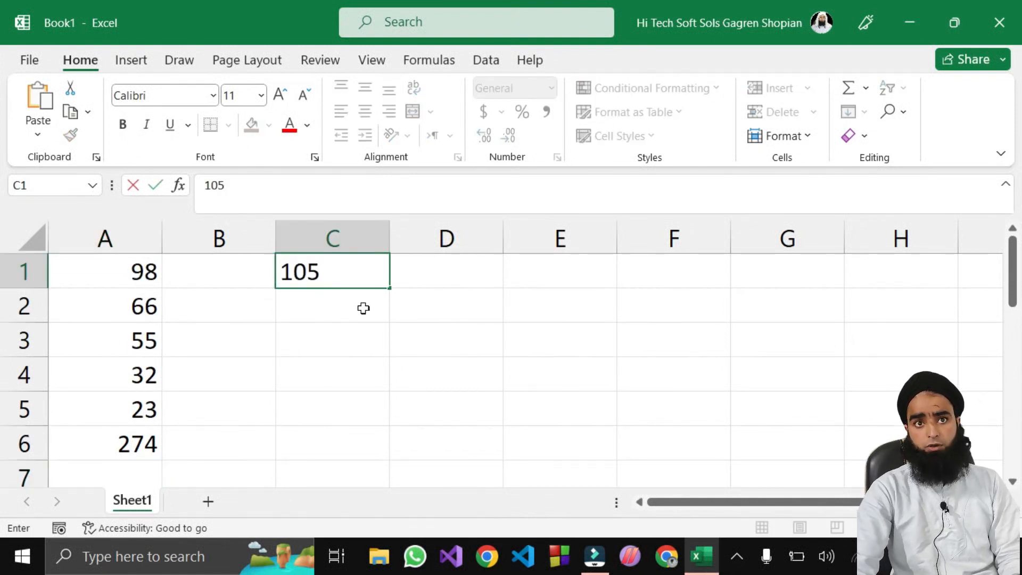
pyautogui.press('Return')
pyautogui.write('105')
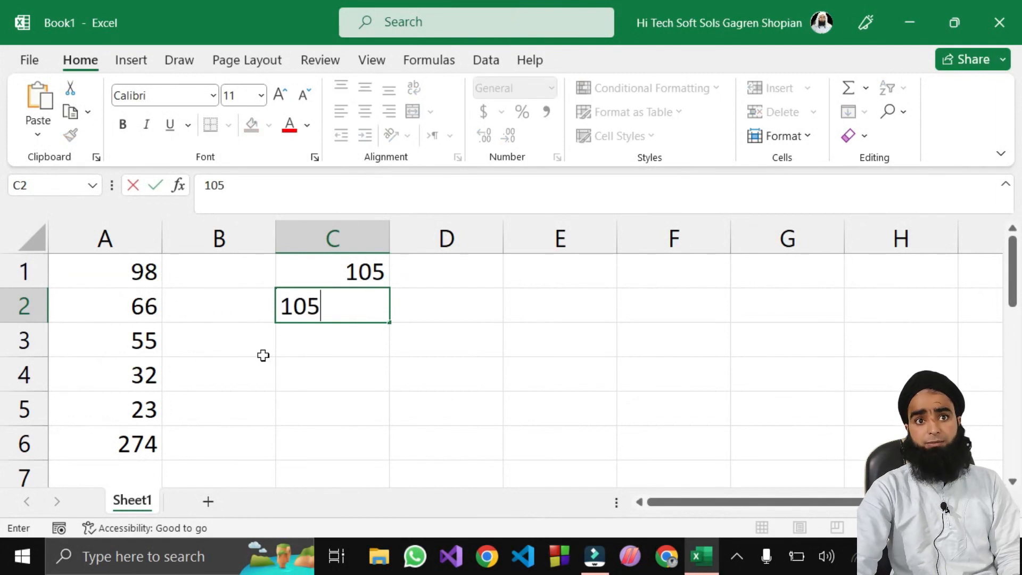
pyautogui.press('Return')
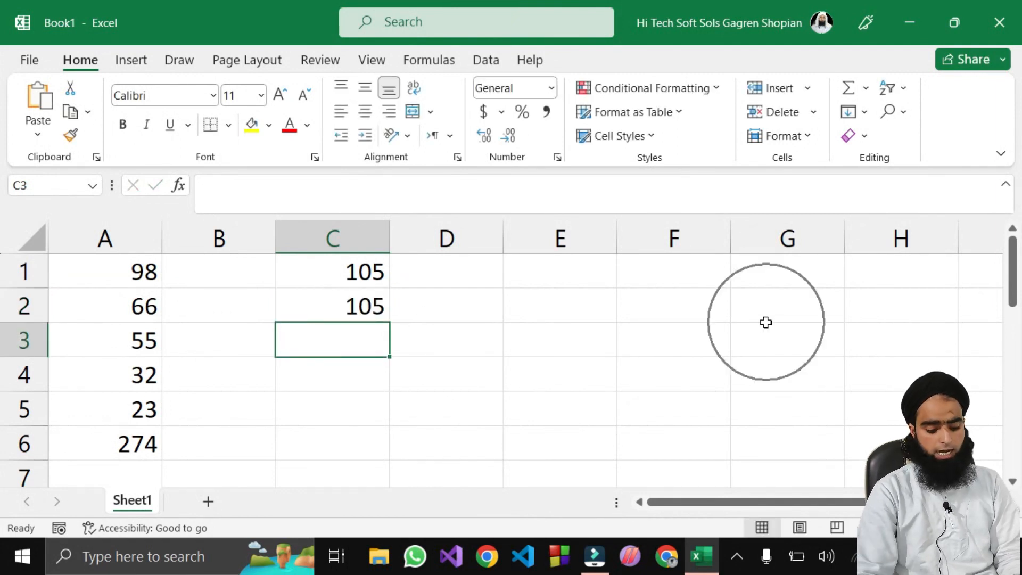
pyautogui.hotkey('ctrl', "'")
pyautogui.hotkey('alt', '=')
pyautogui.press('Return')
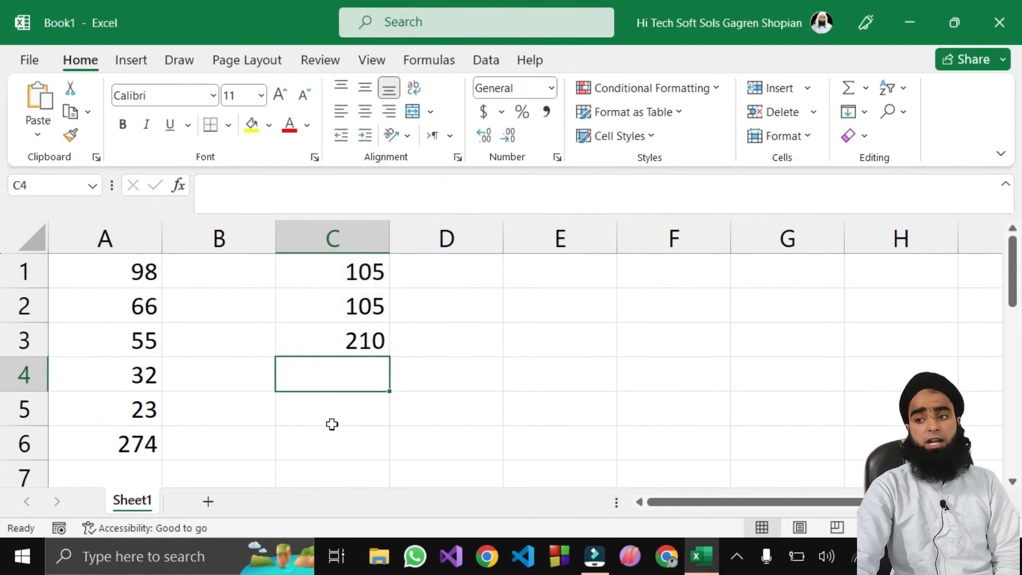
pyautogui.scroll(-2, 341, 442)
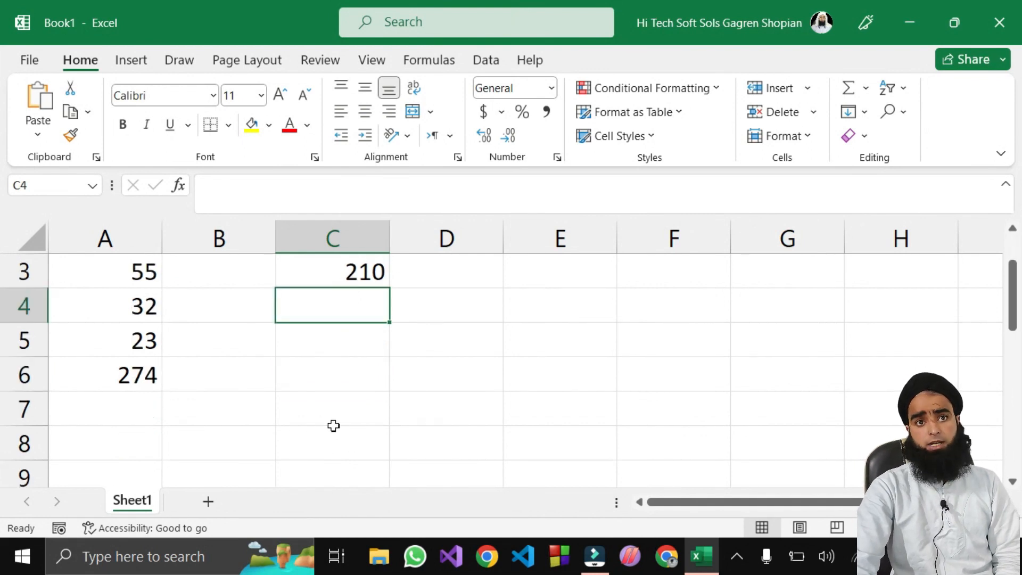
# Step: Enter 45 in cell A8
pyautogui.click(122, 447)
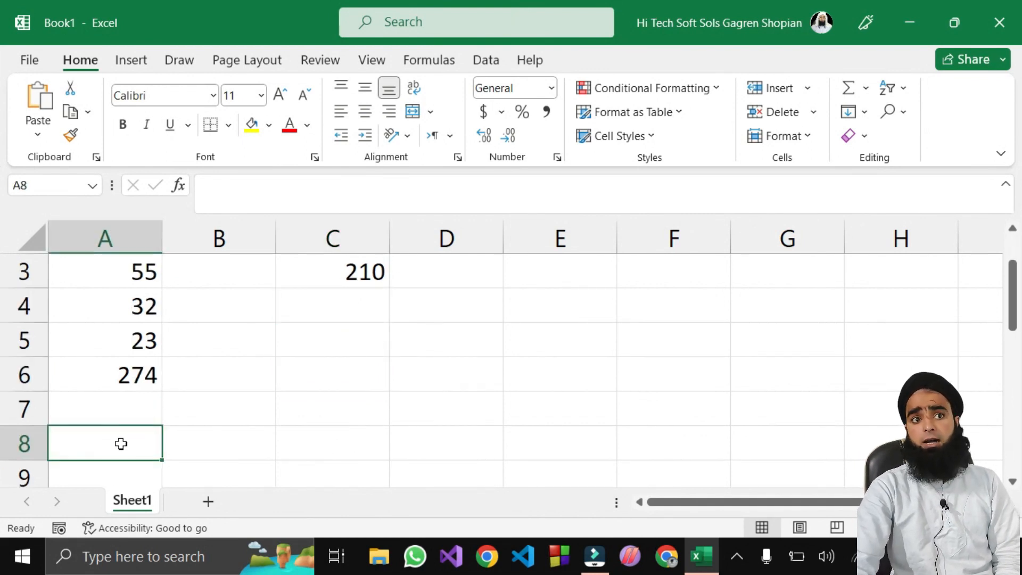
pyautogui.scroll(-2, 159, 437)
pyautogui.click(123, 420)
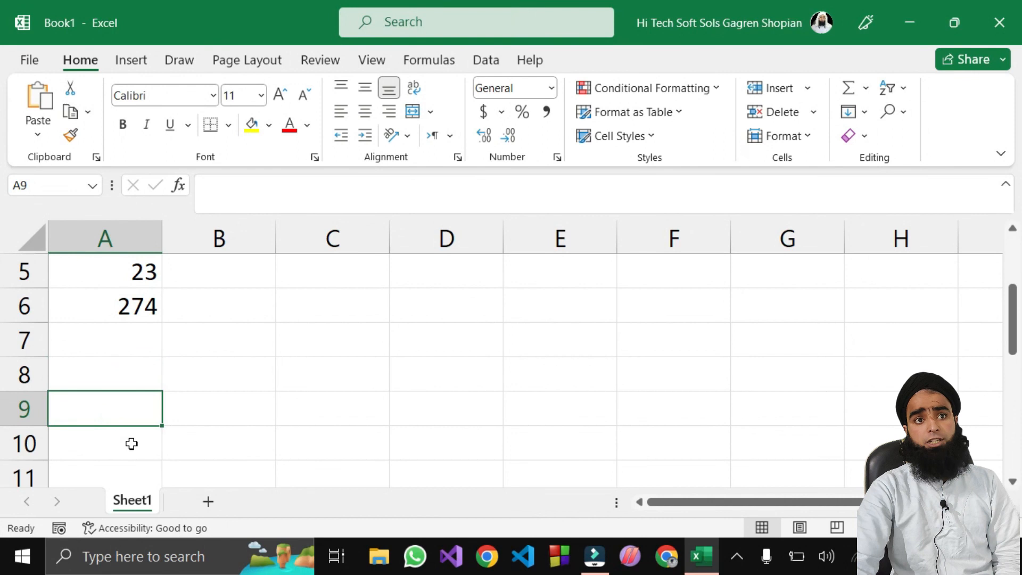
pyautogui.click(108, 379)
pyautogui.doubleClick(107, 380)
pyautogui.write('45')
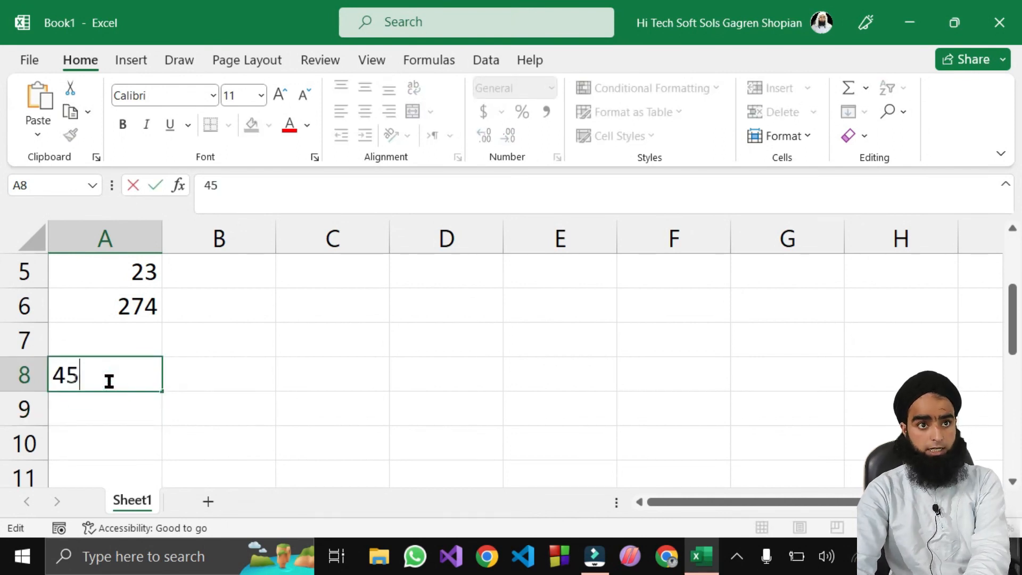
pyautogui.click(80, 433)
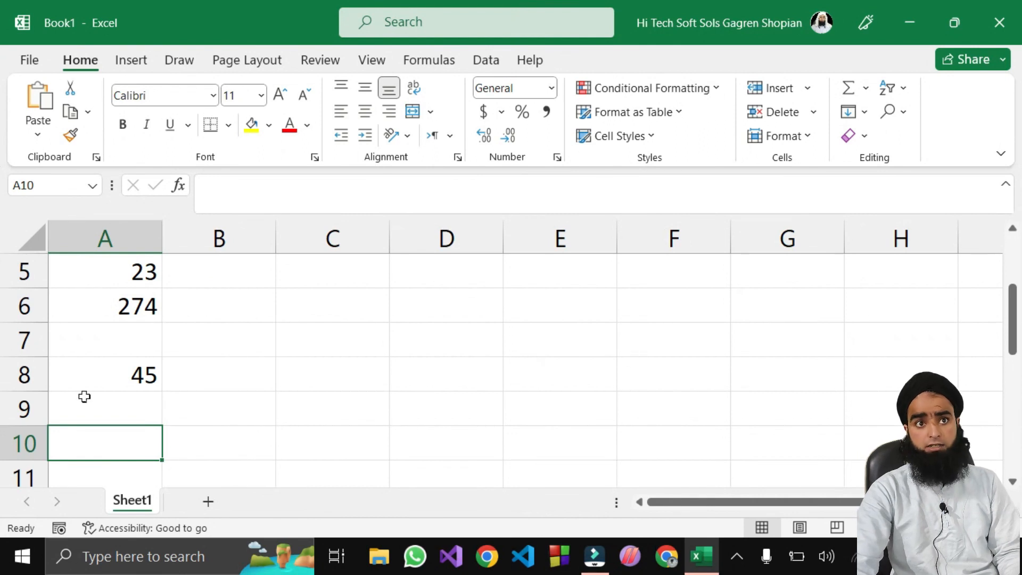
# Step: AutoSum in A10 with the range edited to A1:A8, showing 593
pyautogui.scroll(2, 131, 359)
pyautogui.scroll(-1, 108, 463)
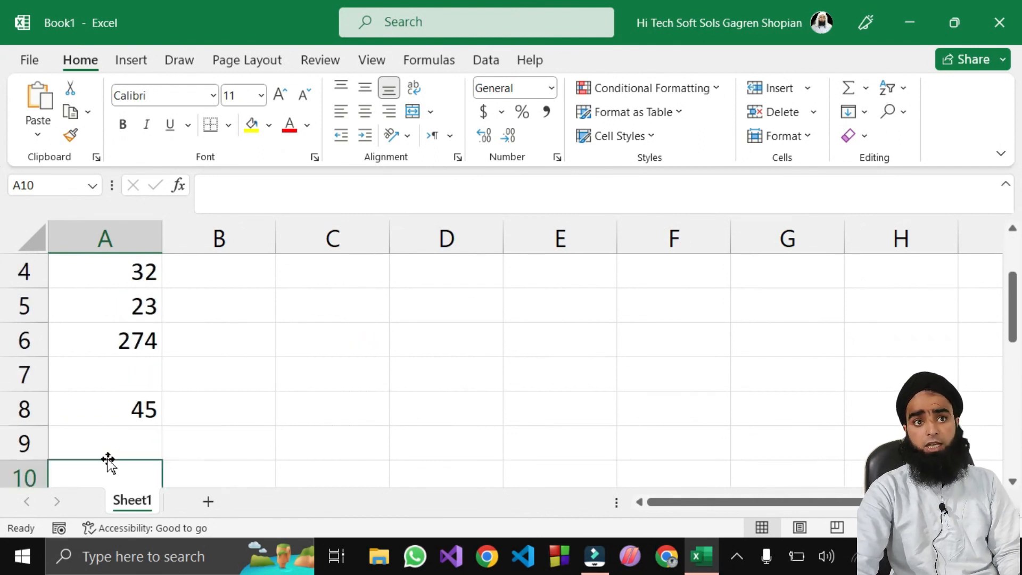
pyautogui.scroll(-1, 109, 462)
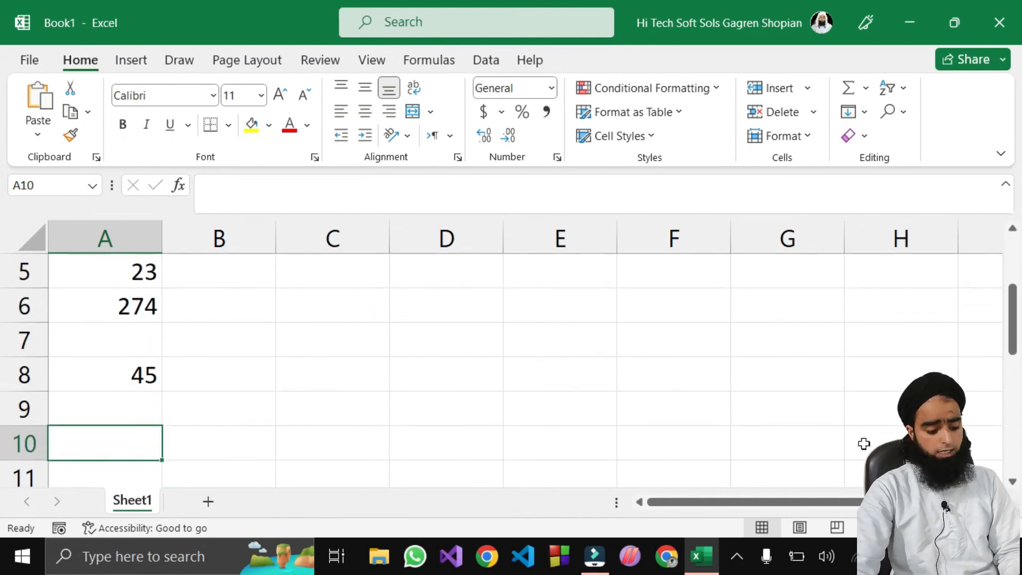
pyautogui.hotkey('alt', '=')
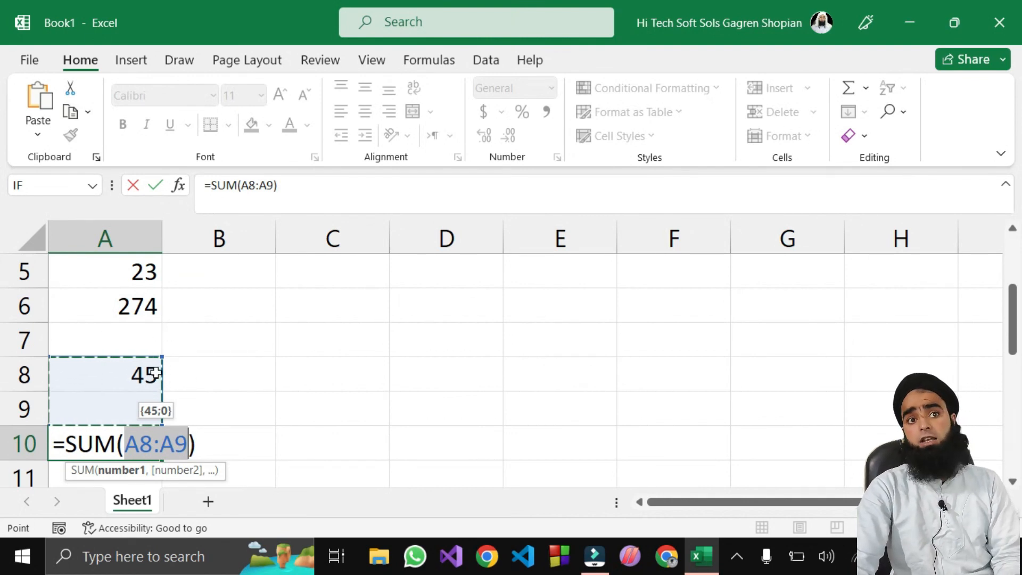
pyautogui.scroll(2, 136, 376)
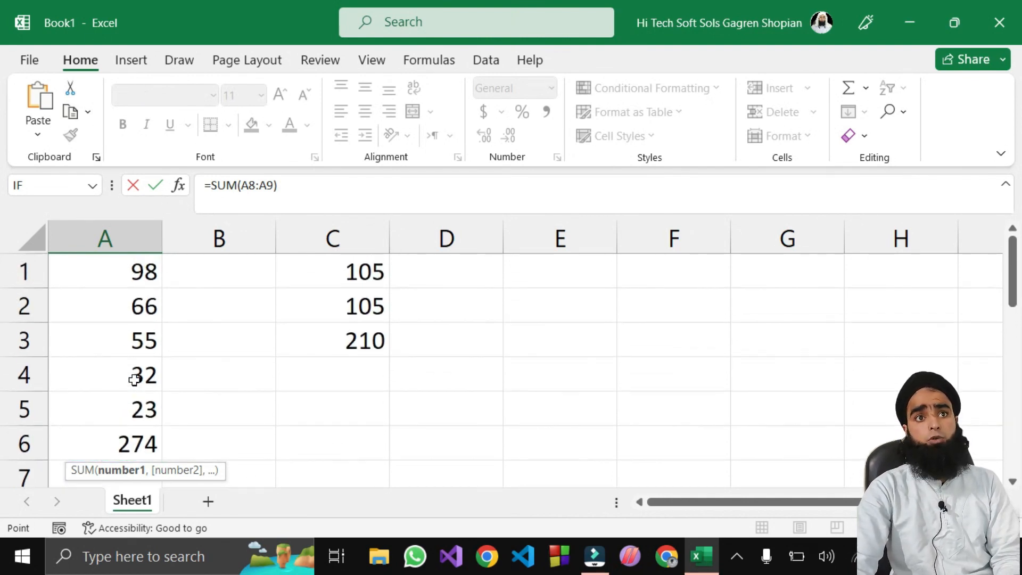
pyautogui.moveTo(107, 268); pyautogui.dragTo(123, 409)
pyautogui.scroll(-1, 198, 410)
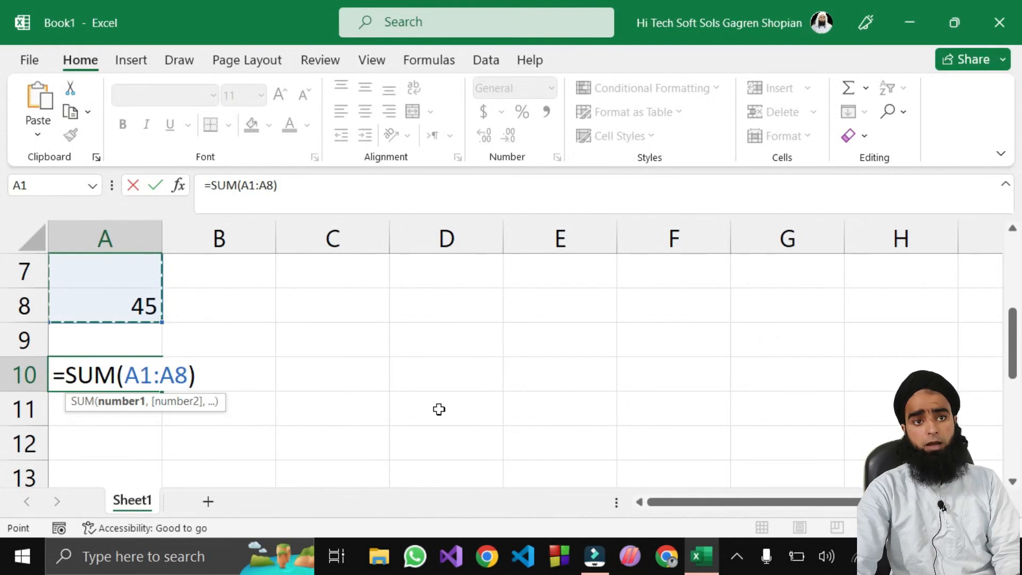
pyautogui.press('BackSpace')
pyautogui.press('BackSpace')
pyautogui.press('BackSpace')
pyautogui.press('BackSpace')
pyautogui.press('BackSpace')
pyautogui.press('BackSpace')
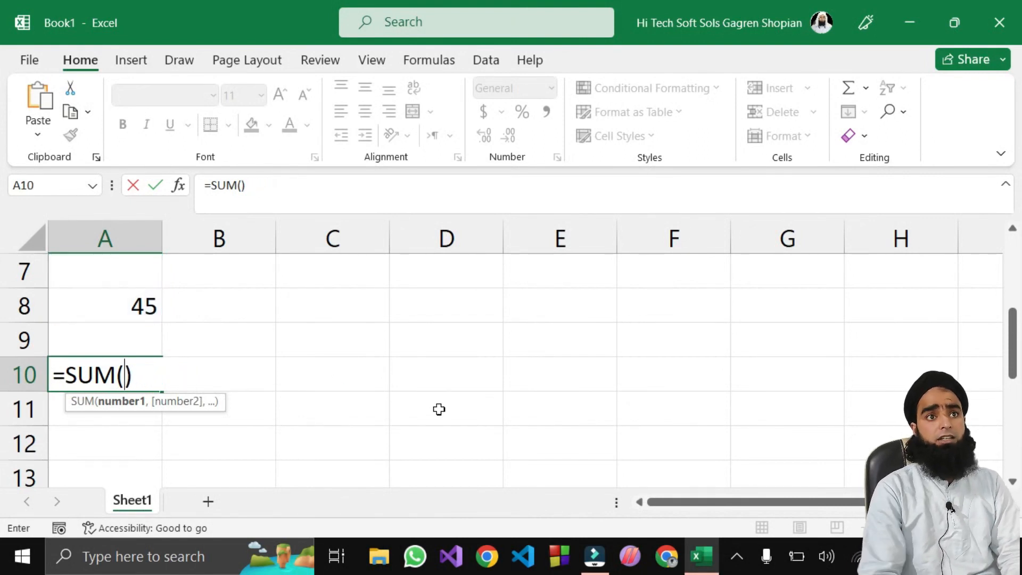
pyautogui.scroll(2, 439, 409)
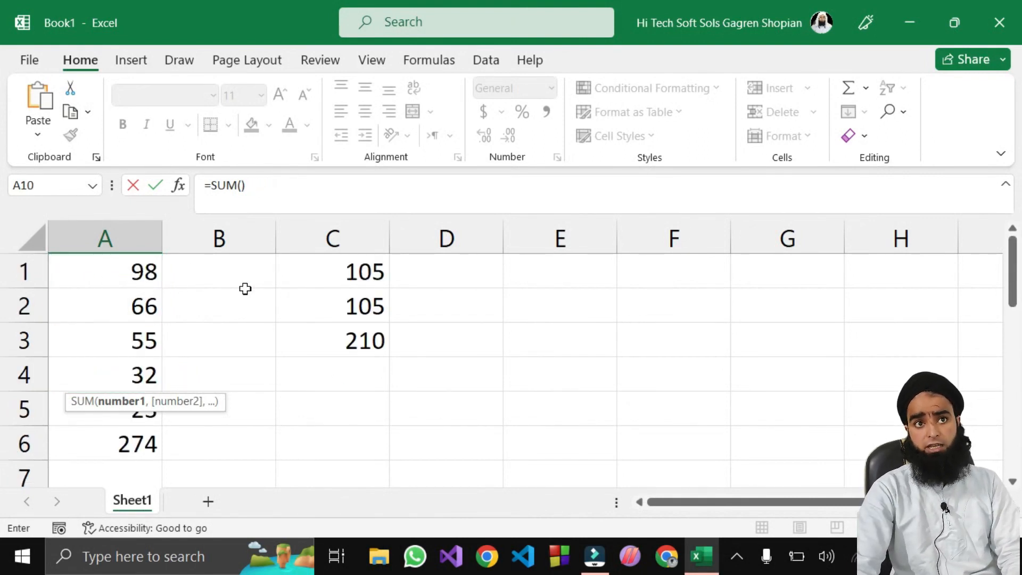
pyautogui.scroll(-2, 144, 354)
pyautogui.write('A1:')
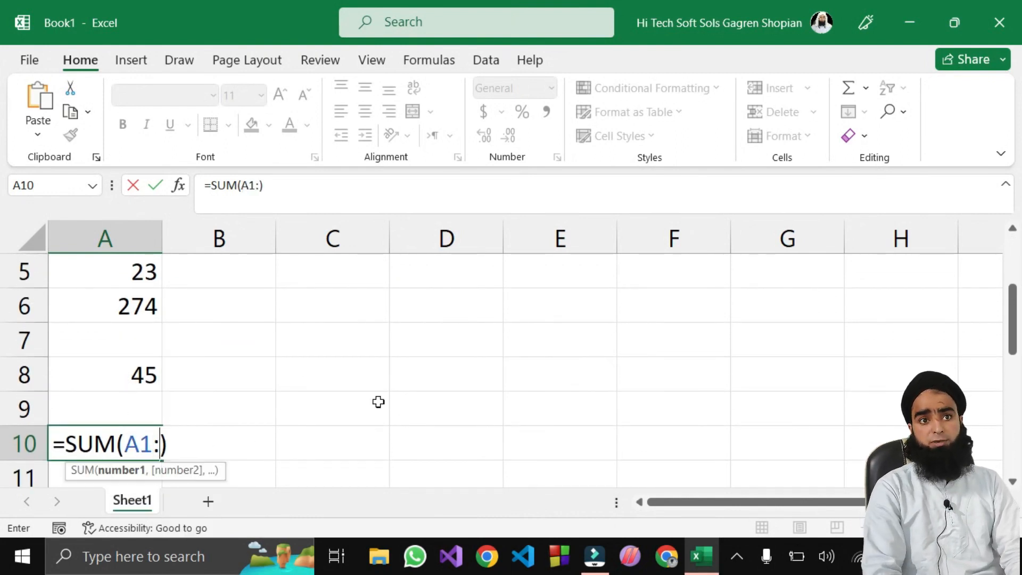
pyautogui.write('A8')
pyautogui.press('Return')
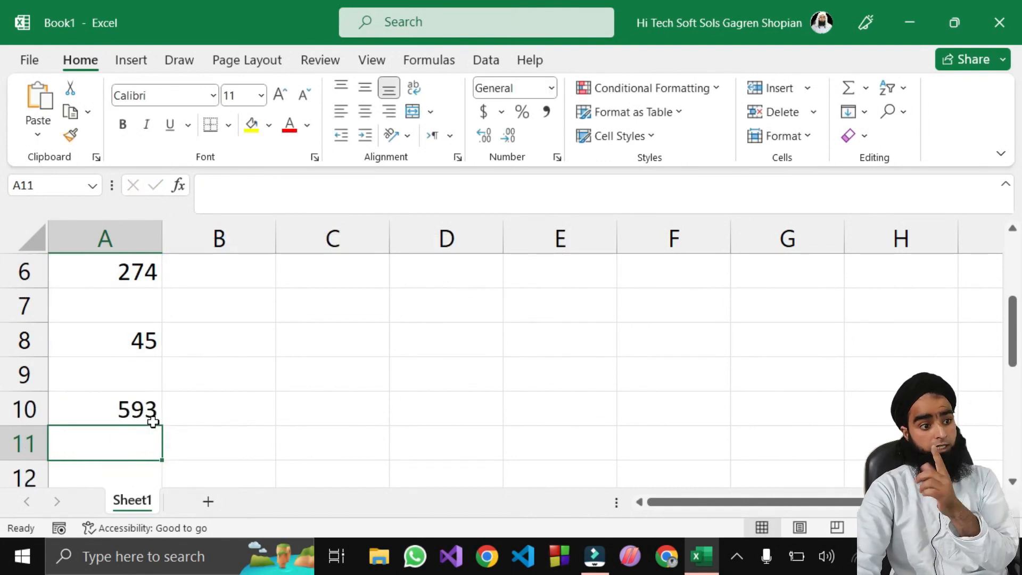
pyautogui.scroll(2, 159, 410)
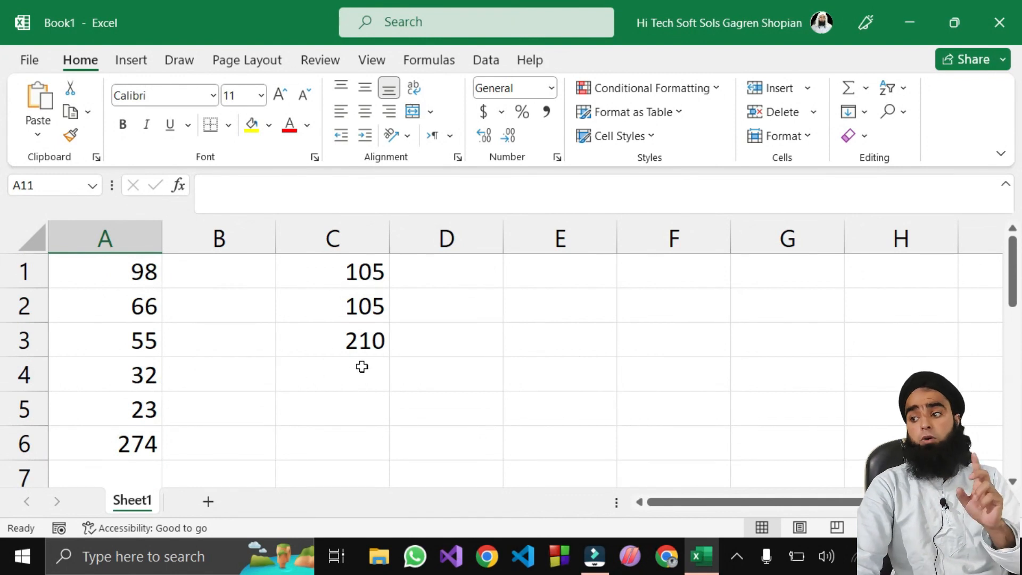
# Step: Check A6's =SUM(A1:A5) formula, then switch to File Explorer from the taskbar
pyautogui.doubleClick(115, 436)
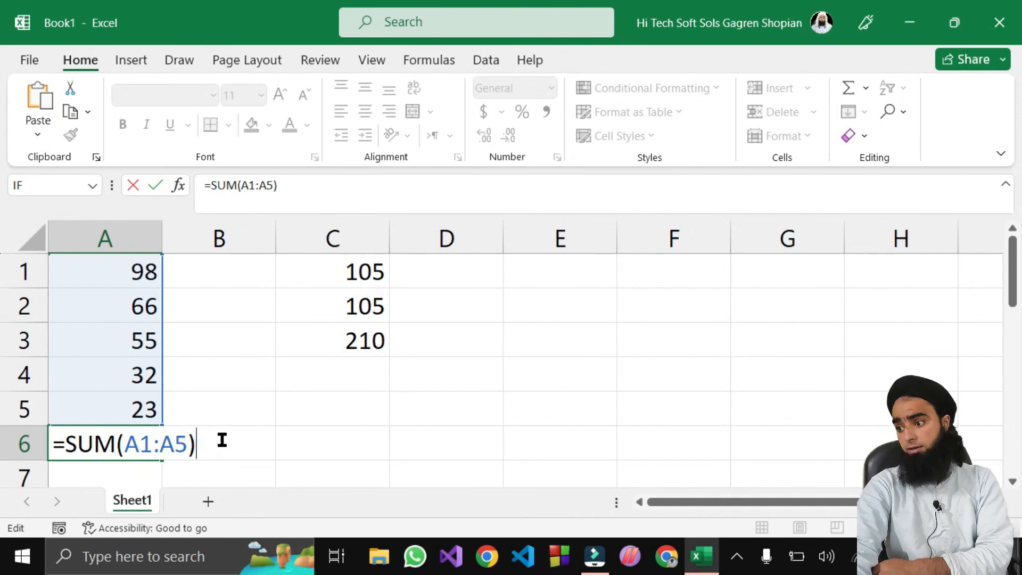
pyautogui.click(333, 418)
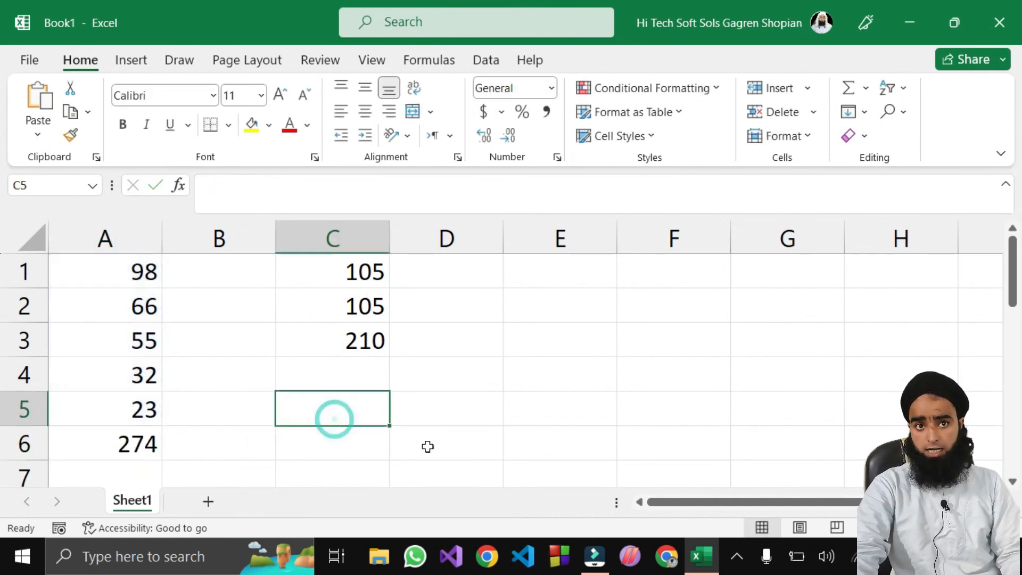
pyautogui.click(379, 556)
pyautogui.scroll(-5, 807, 441)
# Step: View the keyboard Pic image from Quick access, then Alt+Tab back to Excel
pyautogui.click(597, 448)
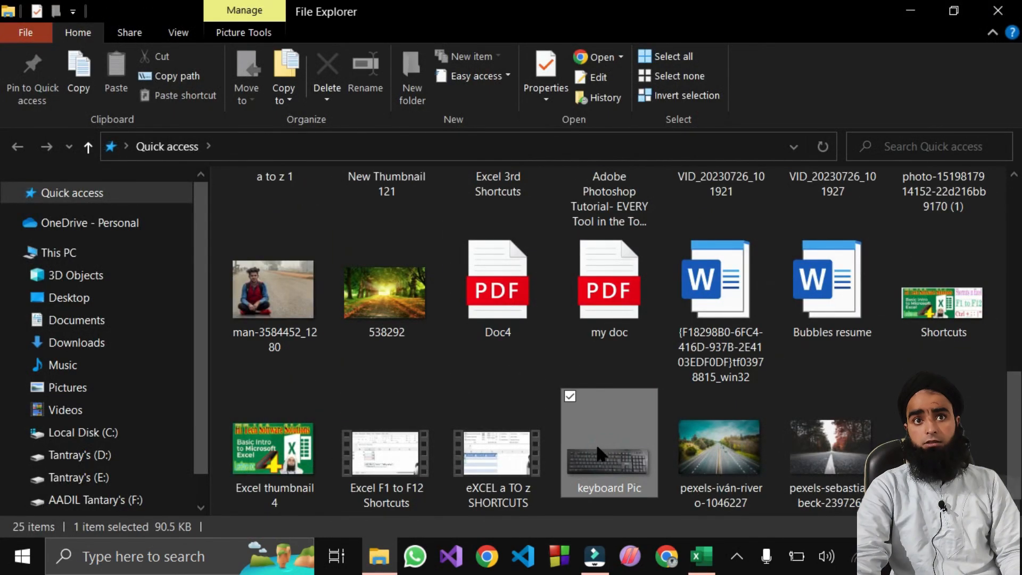
pyautogui.doubleClick(597, 446)
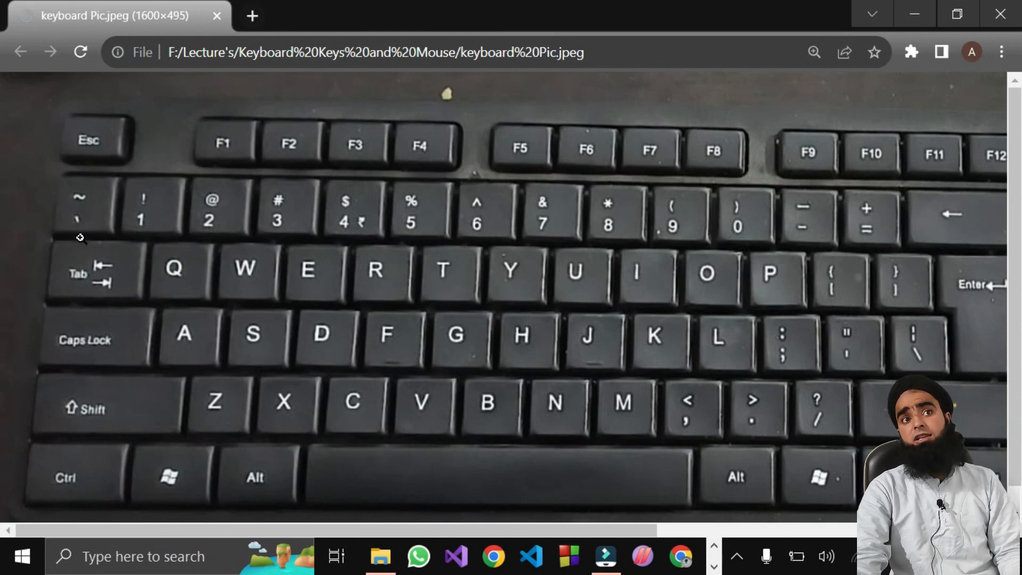
pyautogui.hotkey('alt', 'Tab')
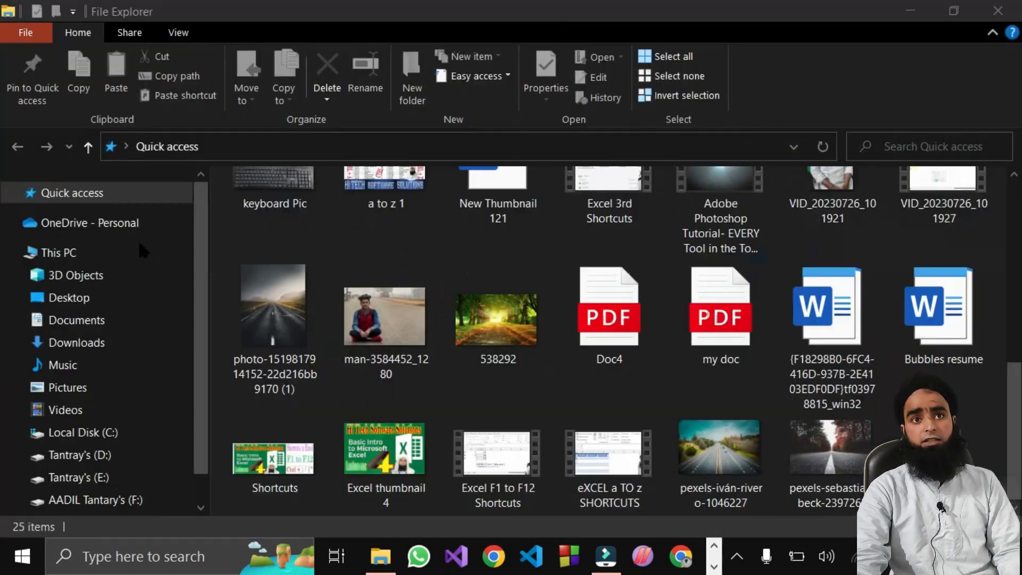
pyautogui.hotkey('alt', 'Tab')
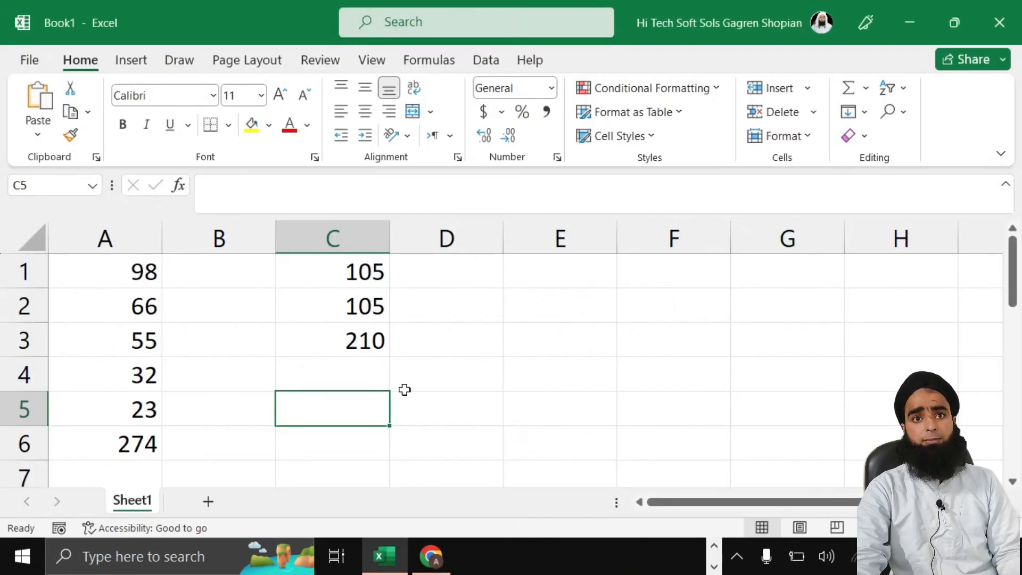
# Step: Turn on Show Formulas with Ctrl+` to view the formulas behind the totals
pyautogui.click(508, 409)
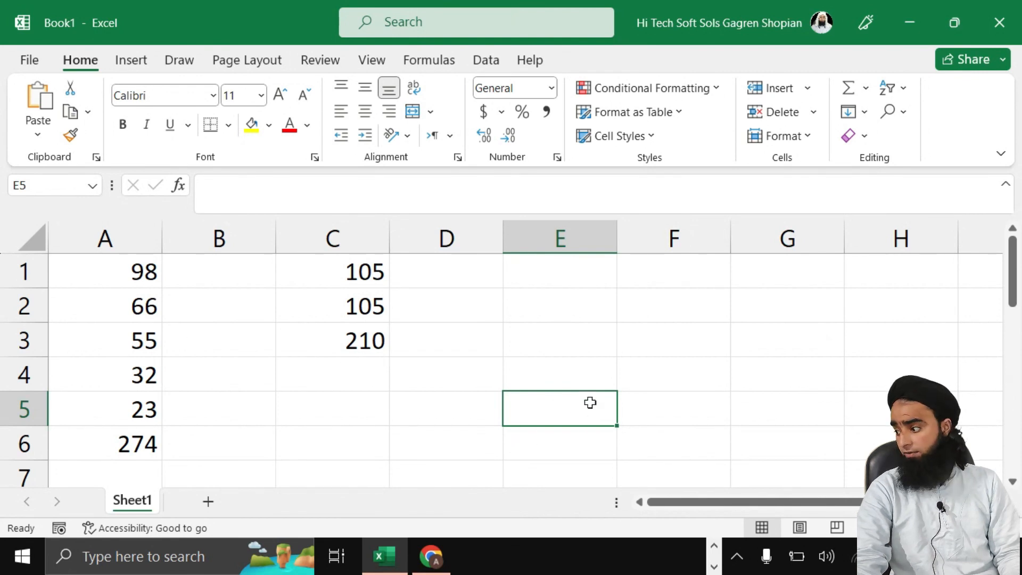
pyautogui.hotkey('ctrl', '`')
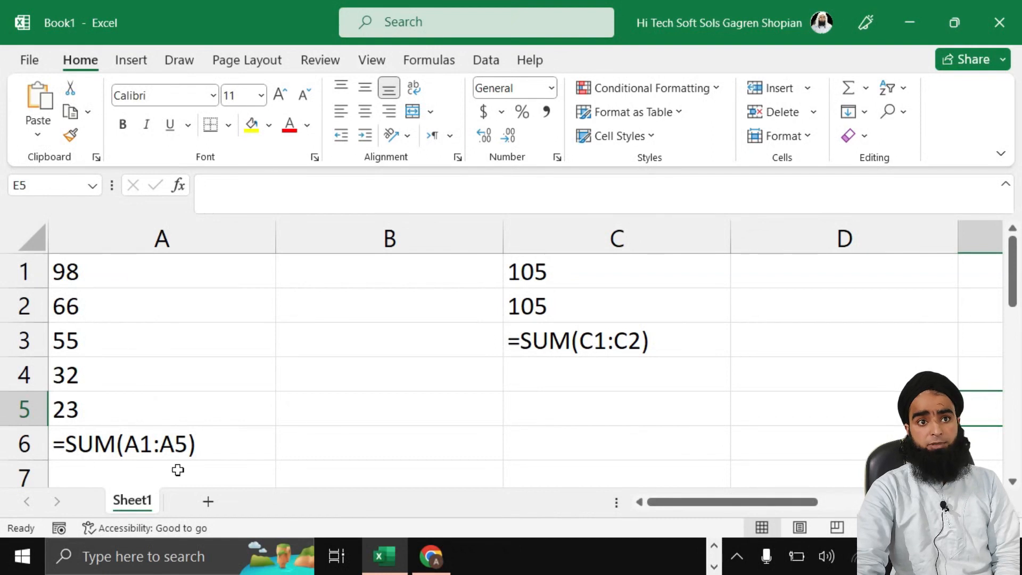
pyautogui.scroll(-1, 184, 453)
pyautogui.scroll(-2, 183, 453)
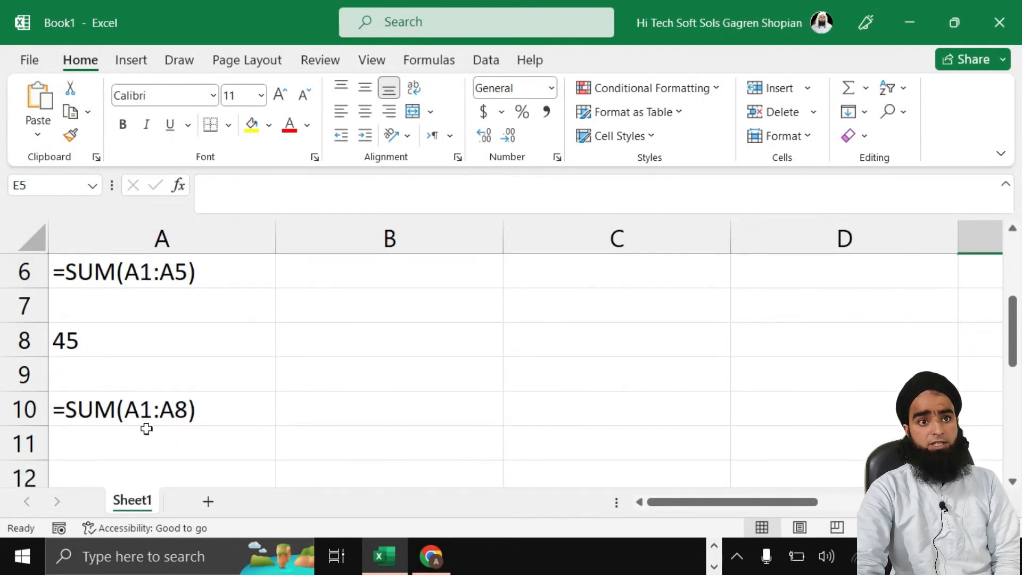
pyautogui.scroll(2, 629, 354)
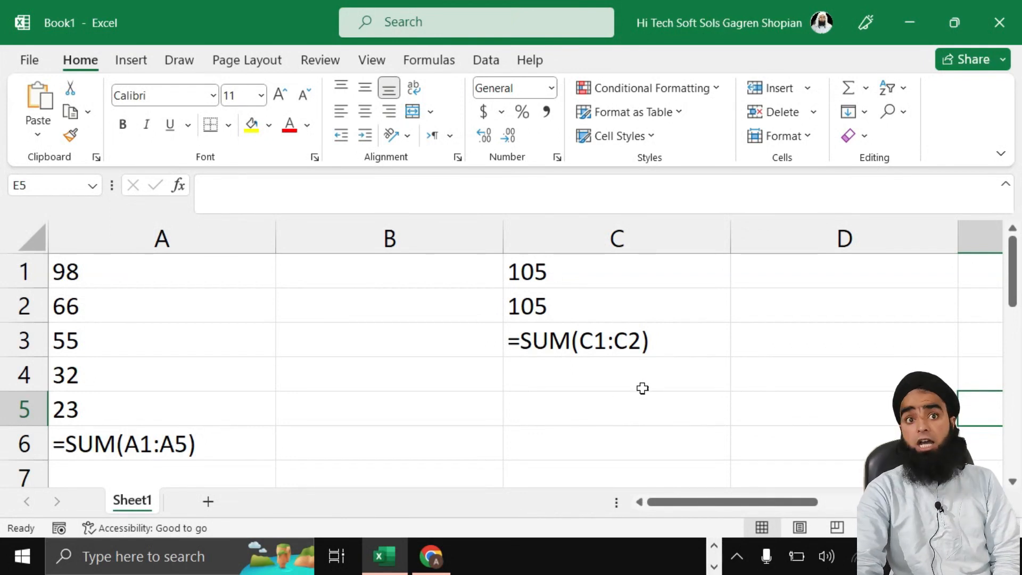
# Step: Leave cell B4 and turn Show Formulas off so 274 and 210 display
pyautogui.click(413, 379)
pyautogui.doubleClick(412, 379)
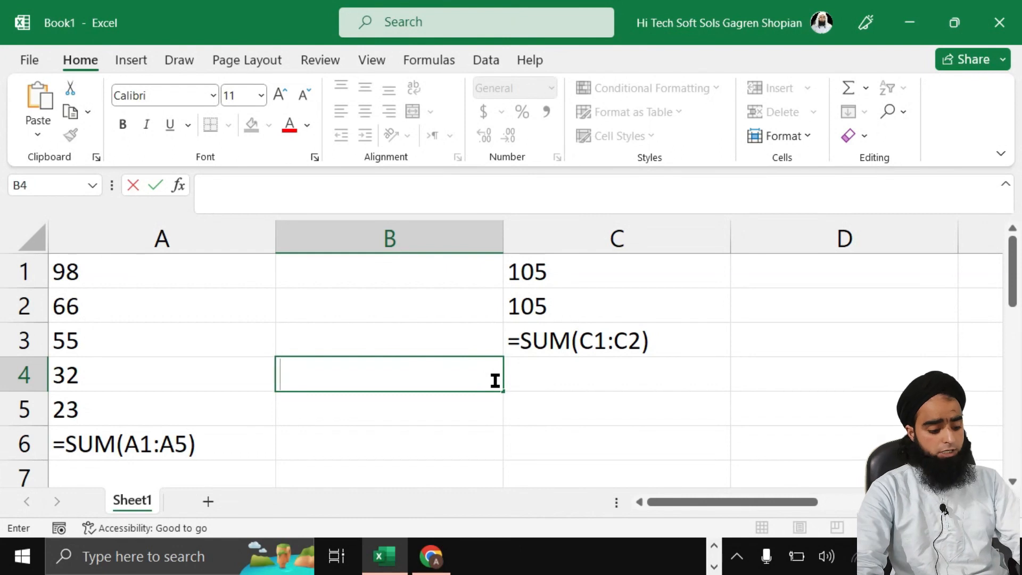
pyautogui.click(309, 396)
pyautogui.hotkey('ctrl', '`')
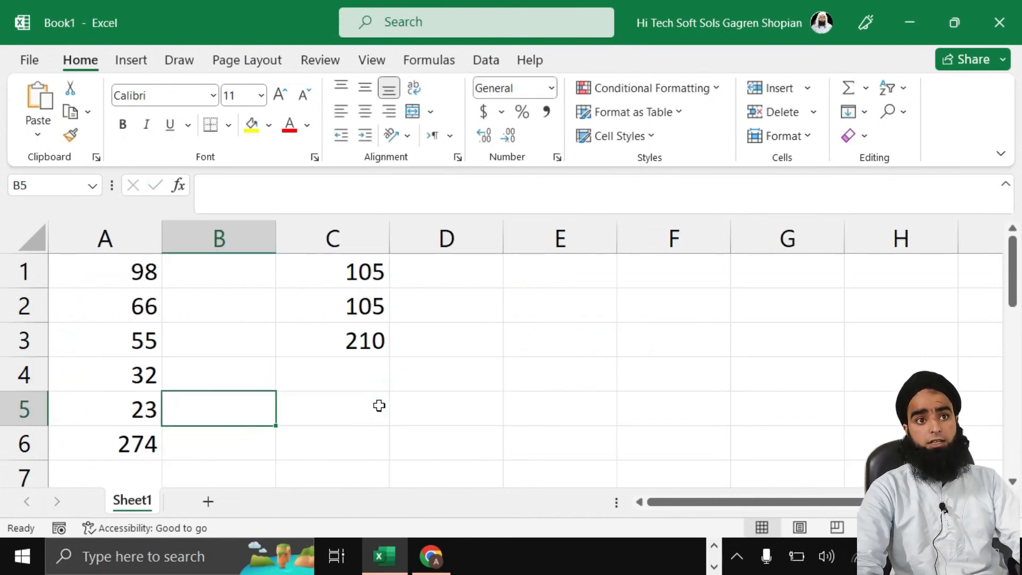
# Step: Enter =AVERAGE(A1:A3) in C5, which gives 73
pyautogui.click(334, 409)
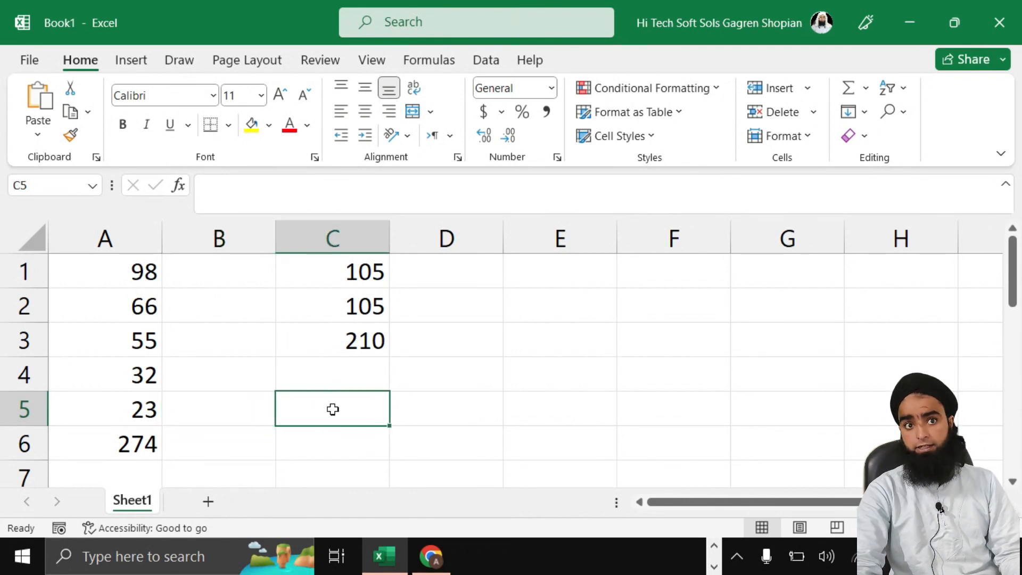
pyautogui.write('=a')
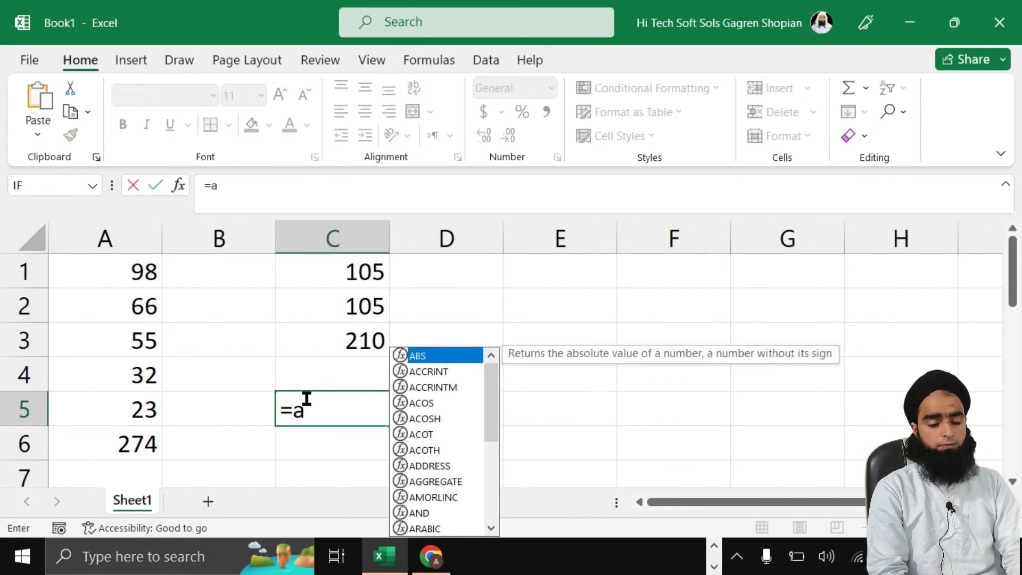
pyautogui.write('verage(')
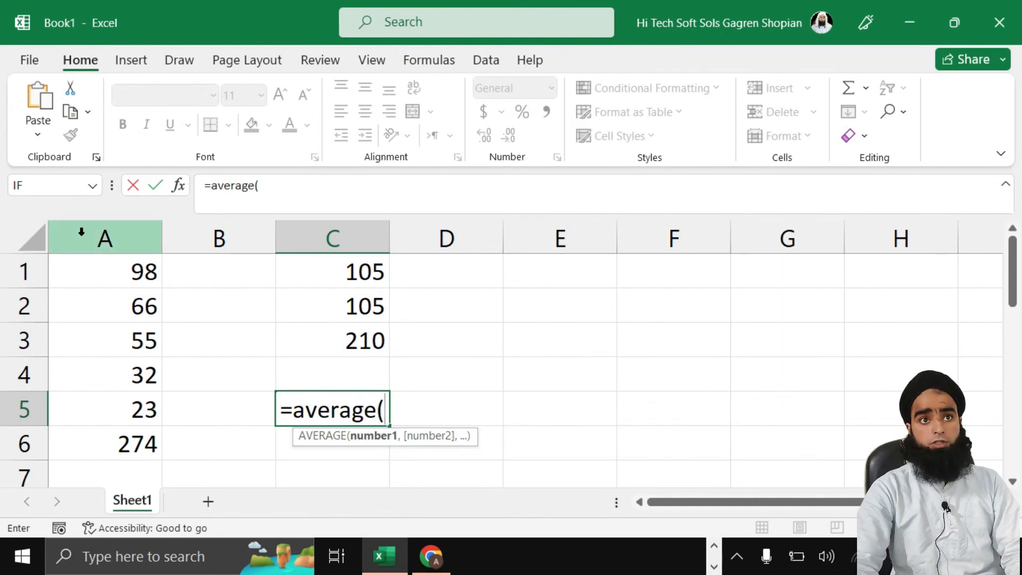
pyautogui.moveTo(94, 269); pyautogui.dragTo(97, 337)
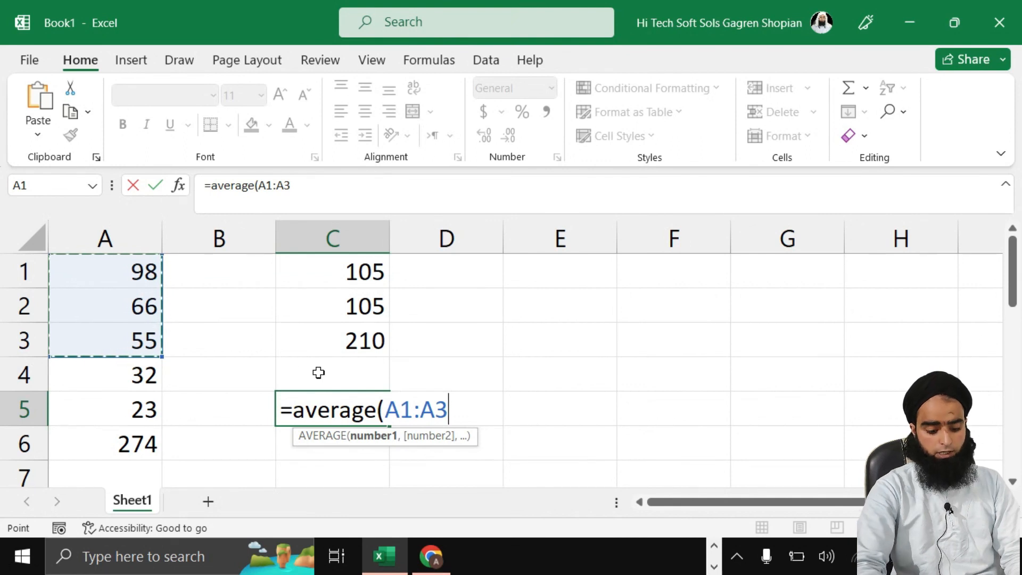
pyautogui.write(')')
pyautogui.press('Return')
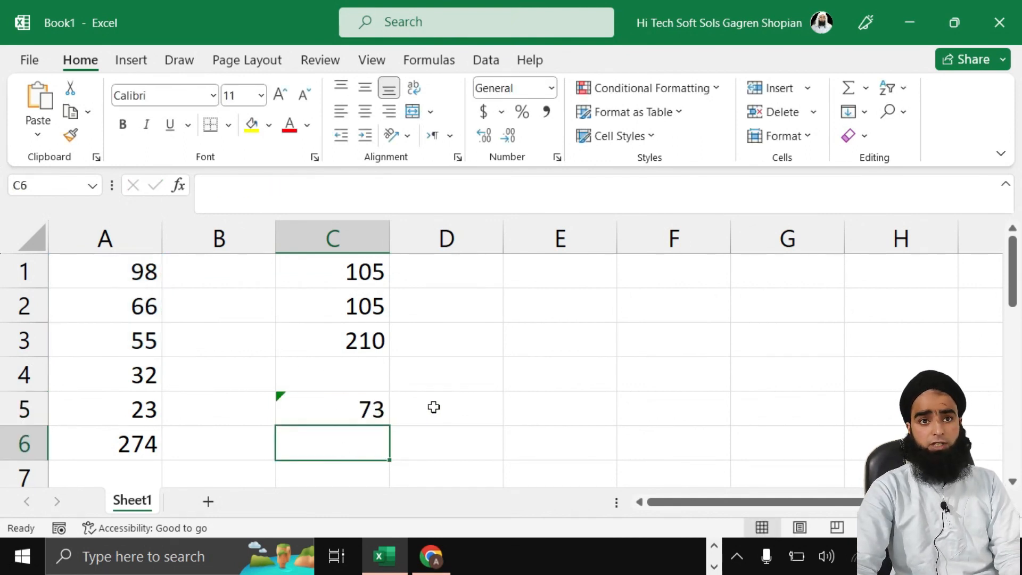
# Step: Switch the sheet to display formulas instead of their results
pyautogui.hotkey('ctrl', '`')
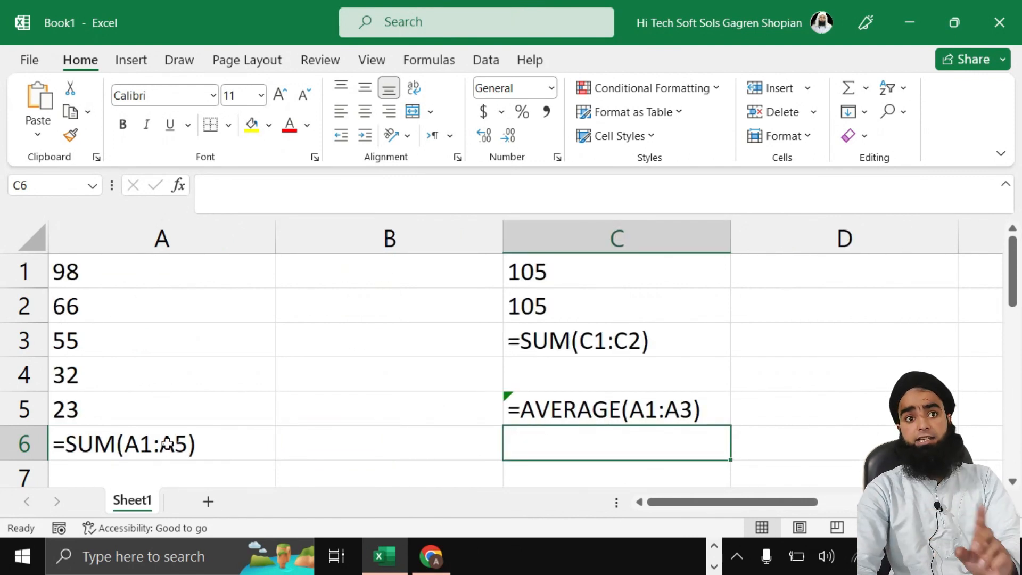
pyautogui.scroll(-2, 166, 431)
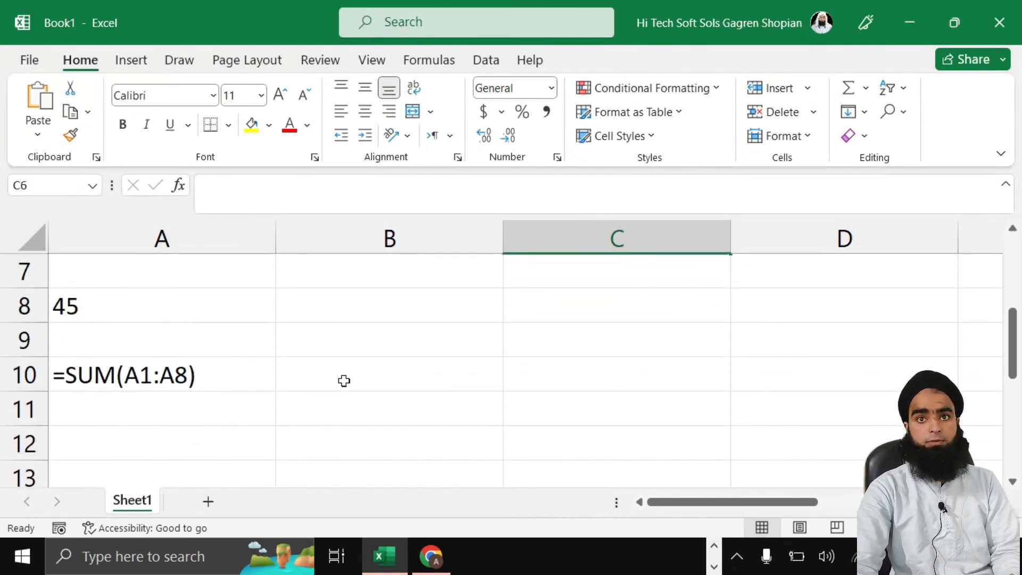
pyautogui.scroll(3, 342, 381)
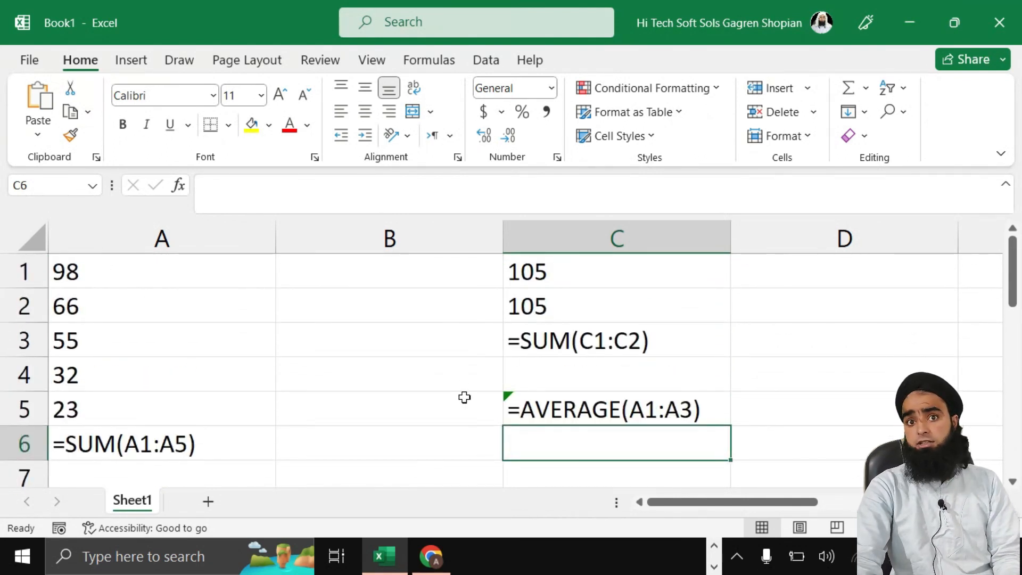
# Step: Look at the keyboard picture in Chrome, then return to Excel and toggle off formula view
pyautogui.hotkey('alt', 'Tab')
pyautogui.hotkey('alt', 'Tab')
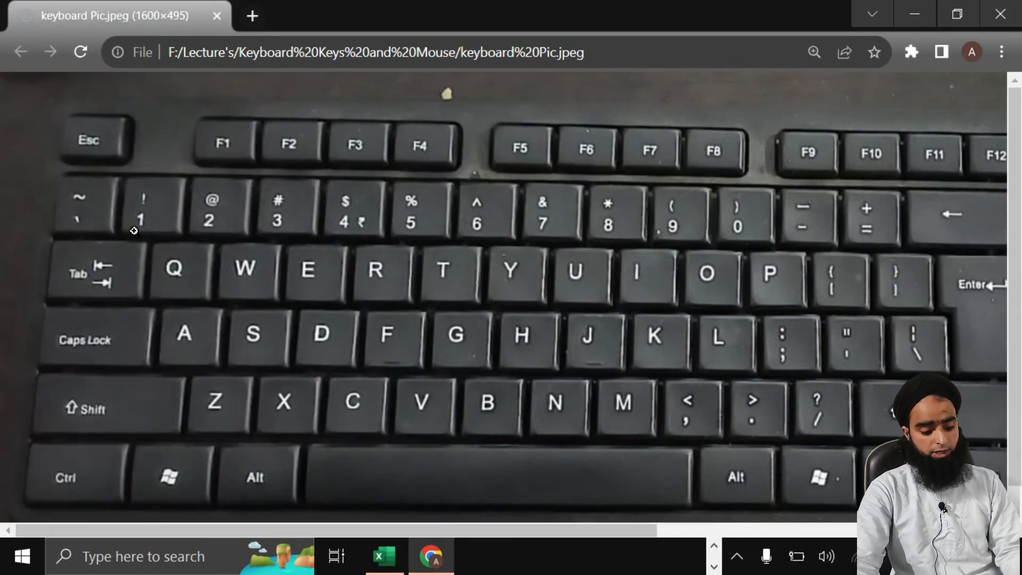
pyautogui.hotkey('alt', 'Tab')
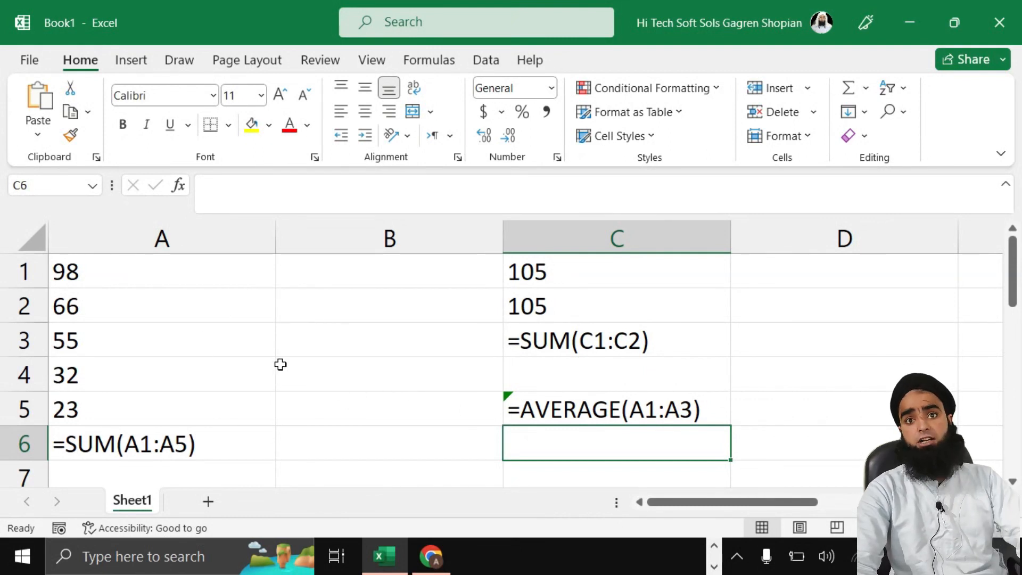
pyautogui.hotkey('ctrl', '`')
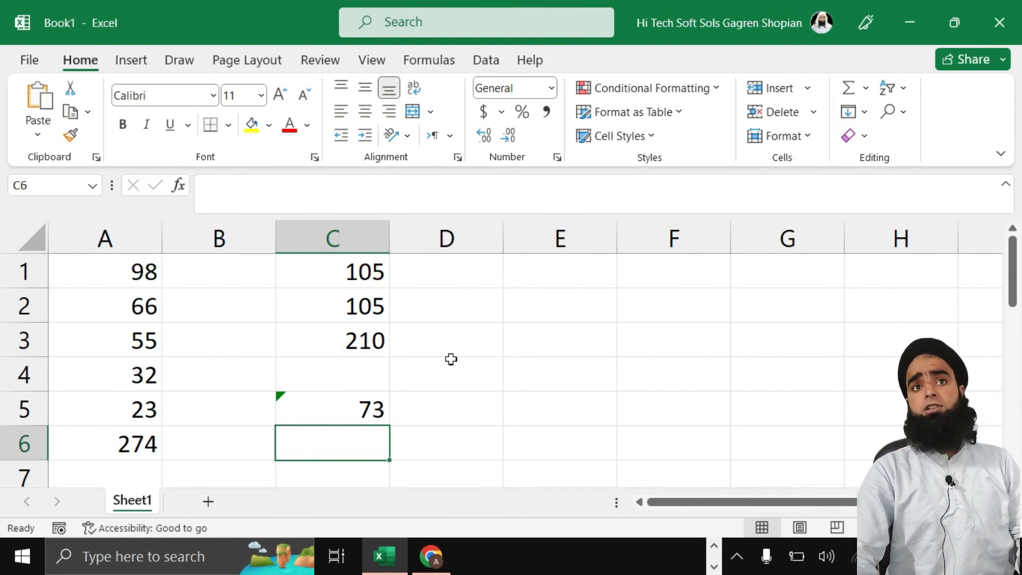
# Step: Demonstrate selecting D2 and the block A1:B4, then enter 45 in C4
pyautogui.click(486, 310)
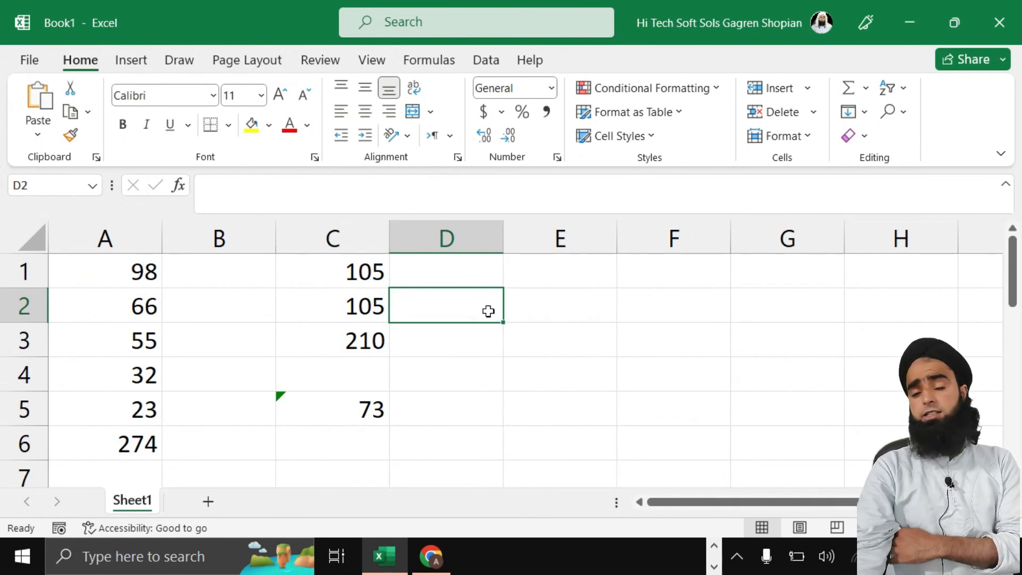
pyautogui.doubleClick(459, 310)
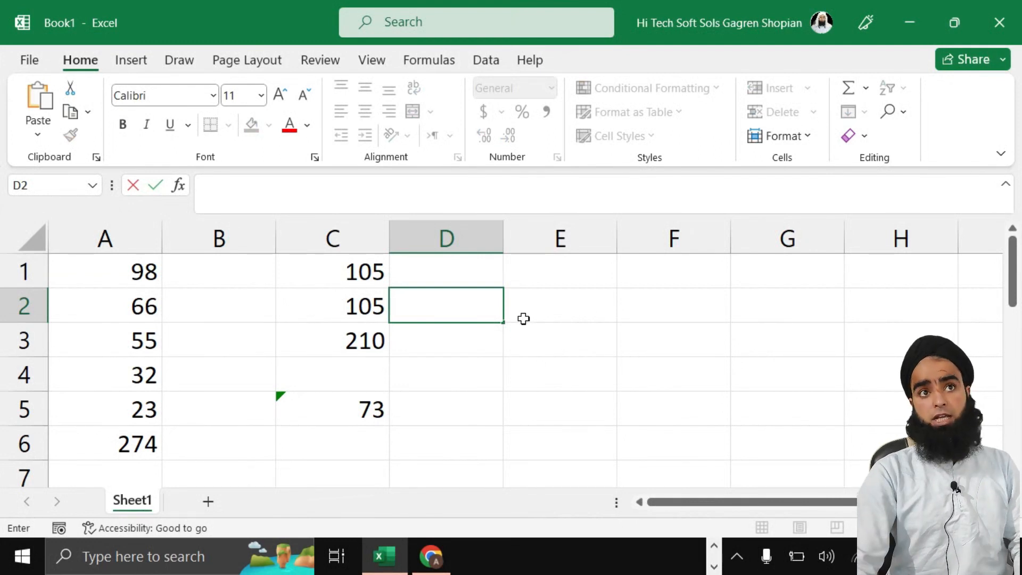
pyautogui.moveTo(84, 272); pyautogui.dragTo(375, 407)
pyautogui.scroll(2, 340, 373)
pyautogui.click(340, 373)
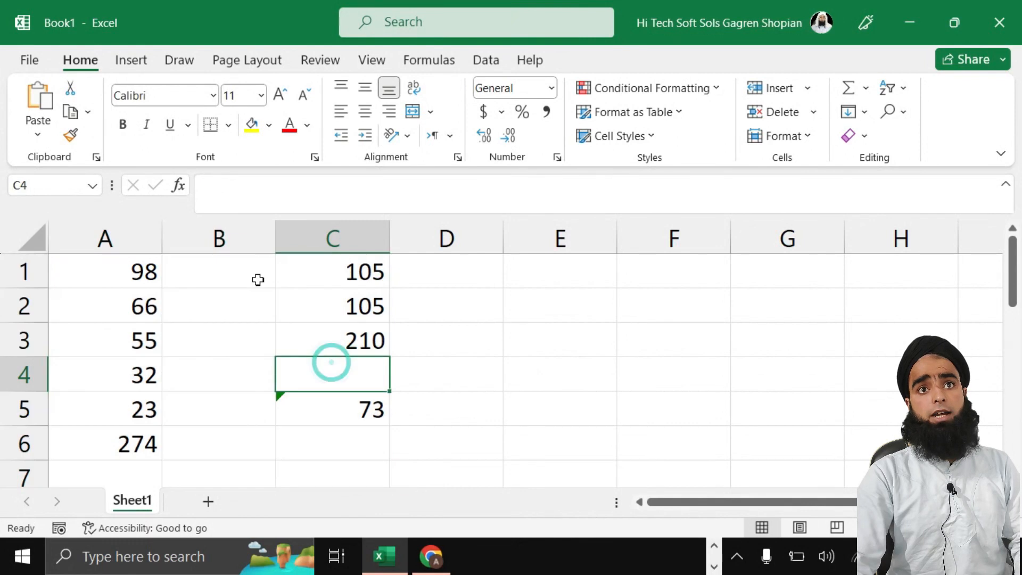
pyautogui.write('45')
pyautogui.click(228, 271)
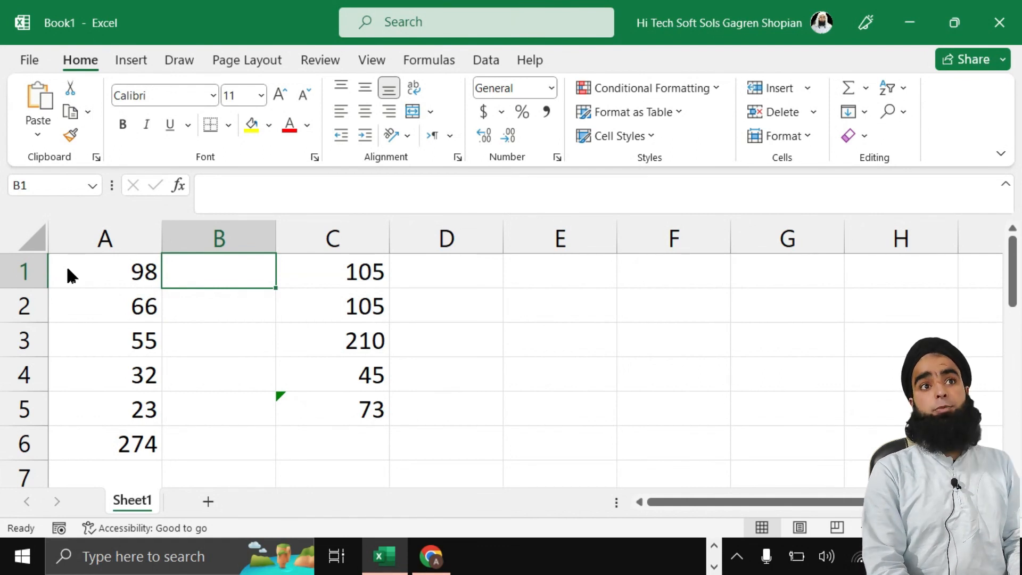
# Step: Insert an entire column and move the numbers from column A into column B
pyautogui.hotkey('ctrl', 'shift', '+')
pyautogui.click(414, 365)
pyautogui.click(433, 391)
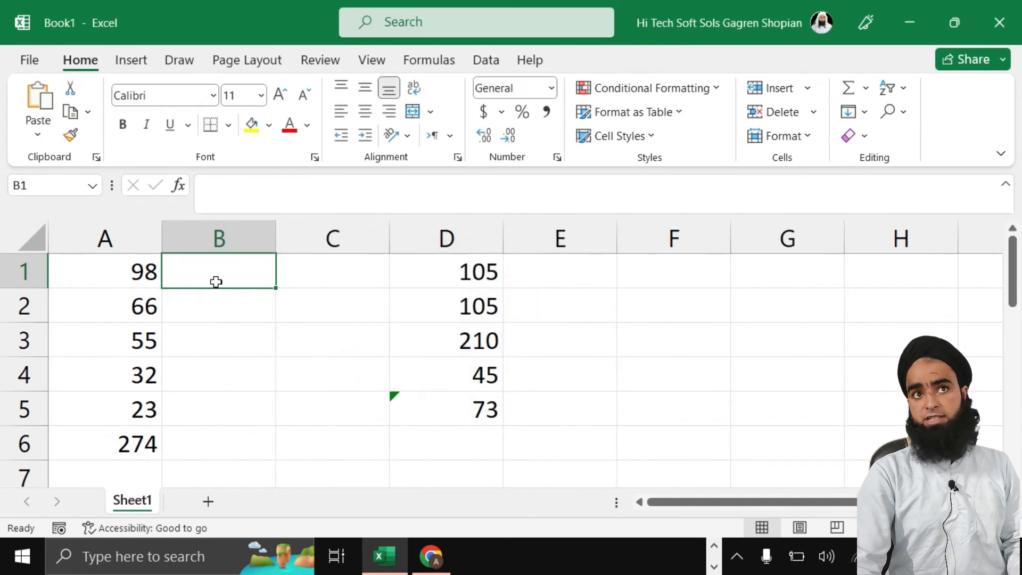
pyautogui.moveTo(107, 266); pyautogui.dragTo(107, 434)
pyautogui.click(107, 433)
pyautogui.moveTo(96, 274); pyautogui.dragTo(96, 445)
pyautogui.moveTo(168, 289); pyautogui.dragTo(241, 292)
# Step: Type jan in A1 and fill the months down to jun in A6
pyautogui.click(131, 270)
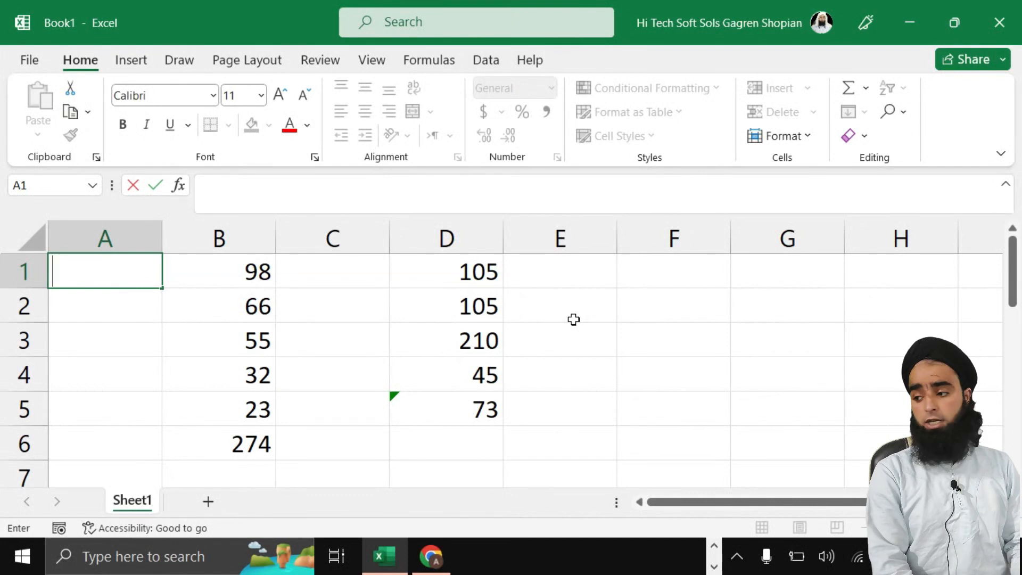
pyautogui.write('jan')
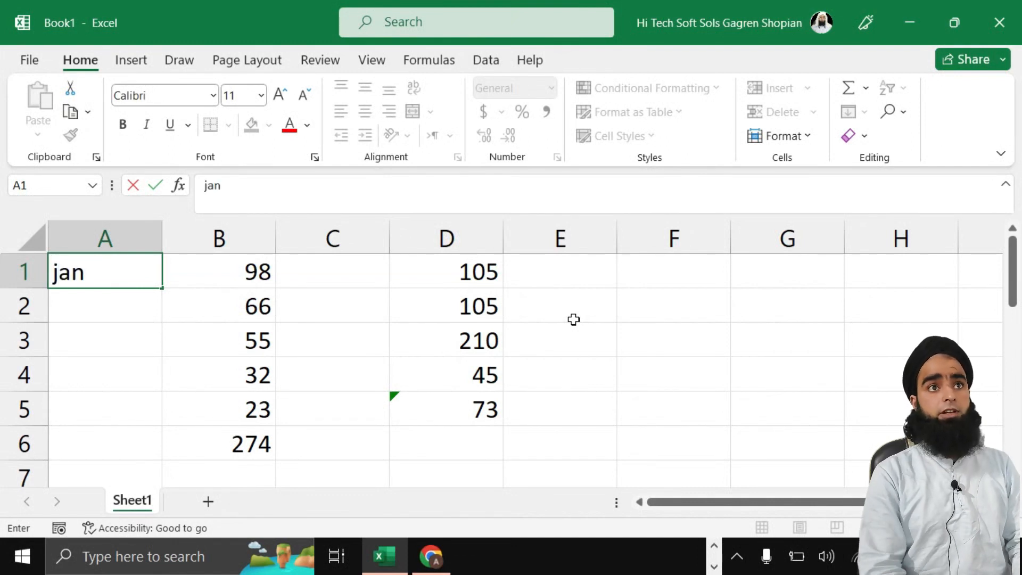
pyautogui.click(167, 297)
pyautogui.click(153, 282)
pyautogui.moveTo(160, 287); pyautogui.dragTo(149, 454)
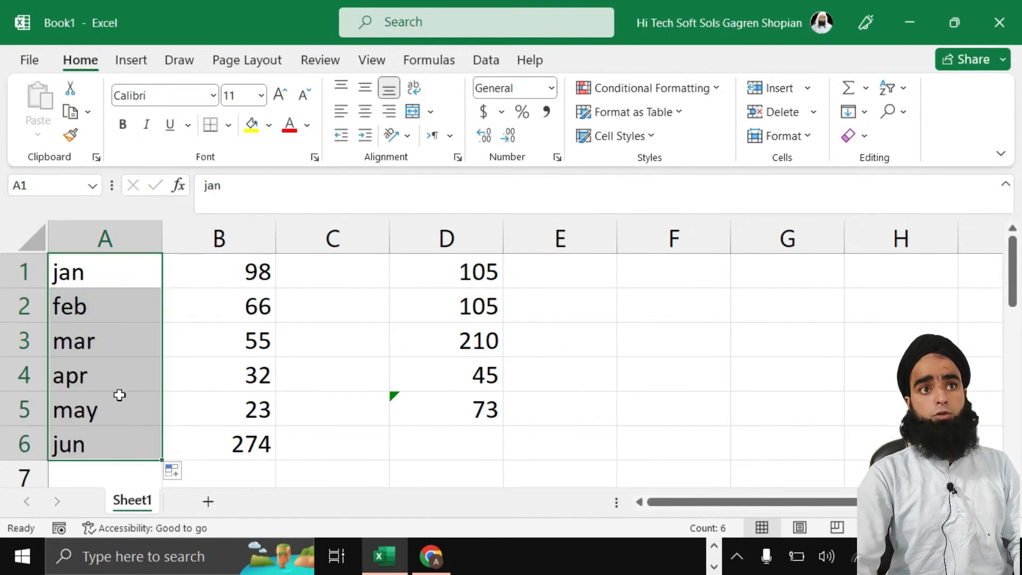
# Step: Move the numbers in D1:D5 back into column C
pyautogui.click(353, 278)
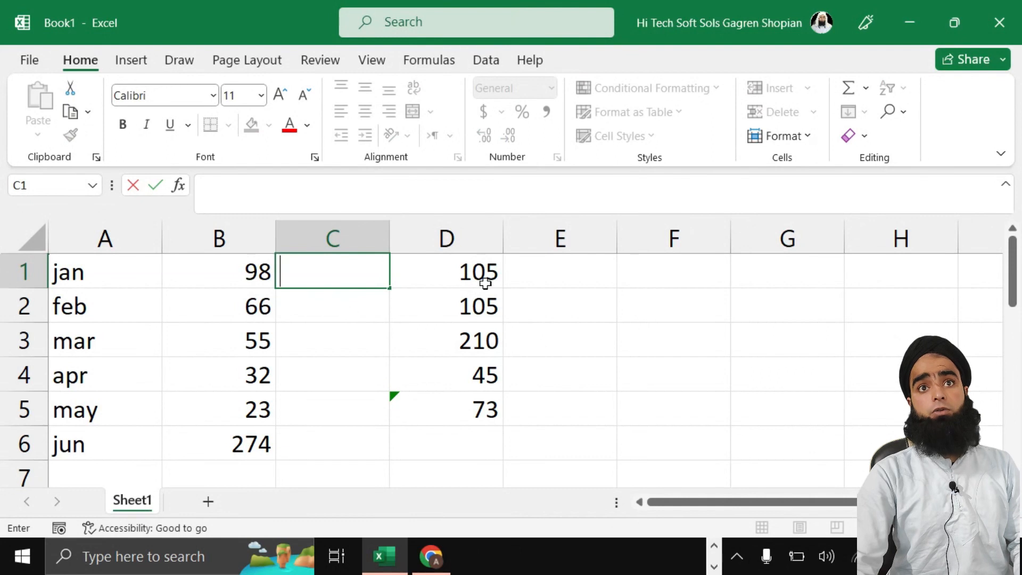
pyautogui.moveTo(449, 272); pyautogui.dragTo(454, 404)
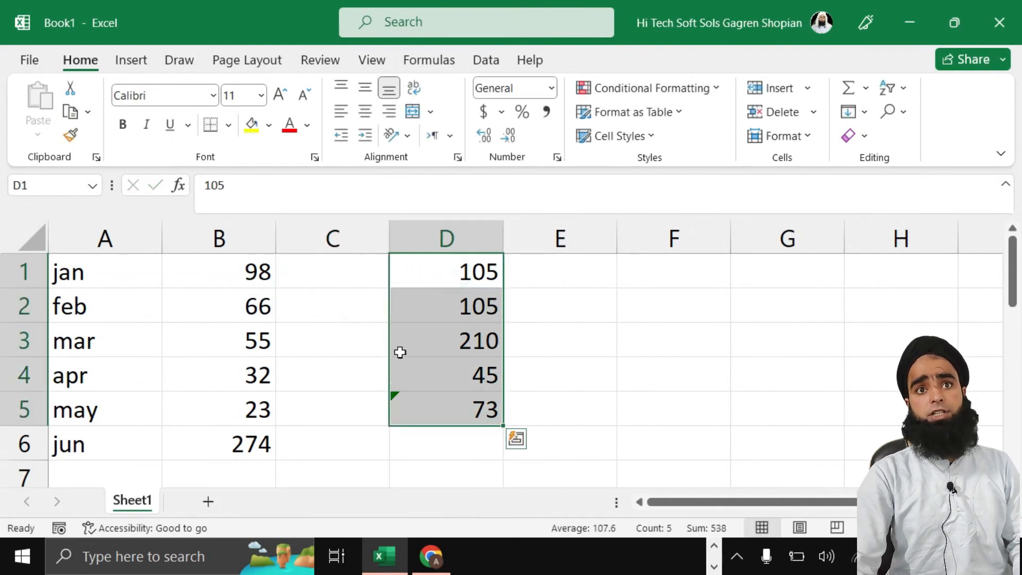
pyautogui.moveTo(391, 328); pyautogui.dragTo(361, 330)
pyautogui.click(483, 283)
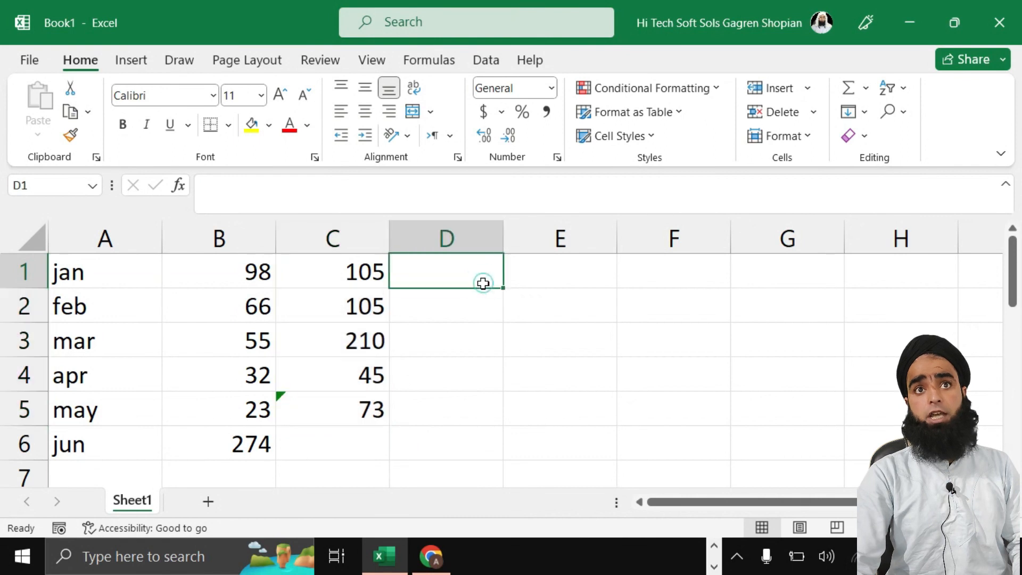
# Step: Enter tomatos, potatos and Onion in E1, E2 and E3
pyautogui.doubleClick(521, 274)
pyautogui.write('tomatos')
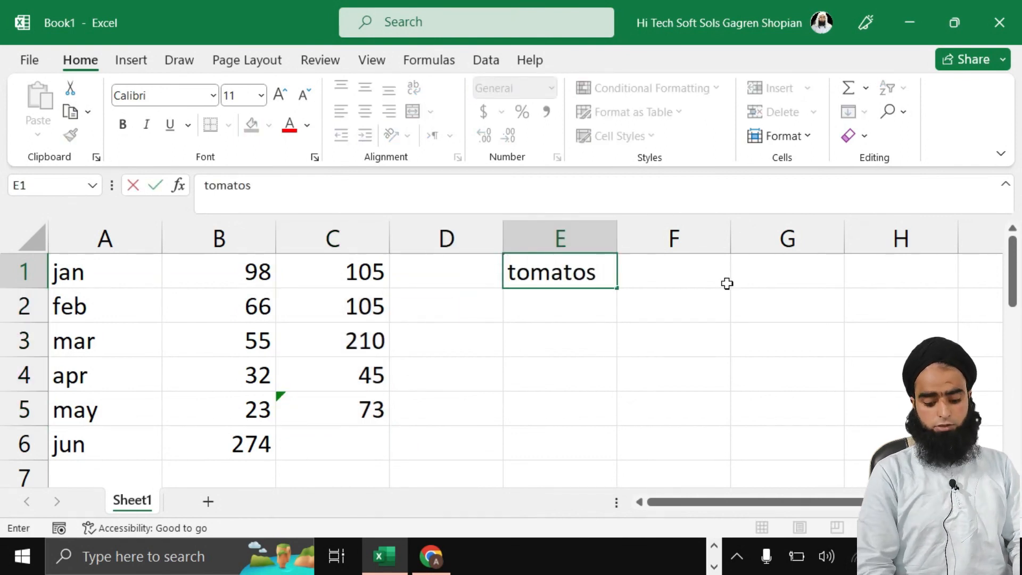
pyautogui.press('Return')
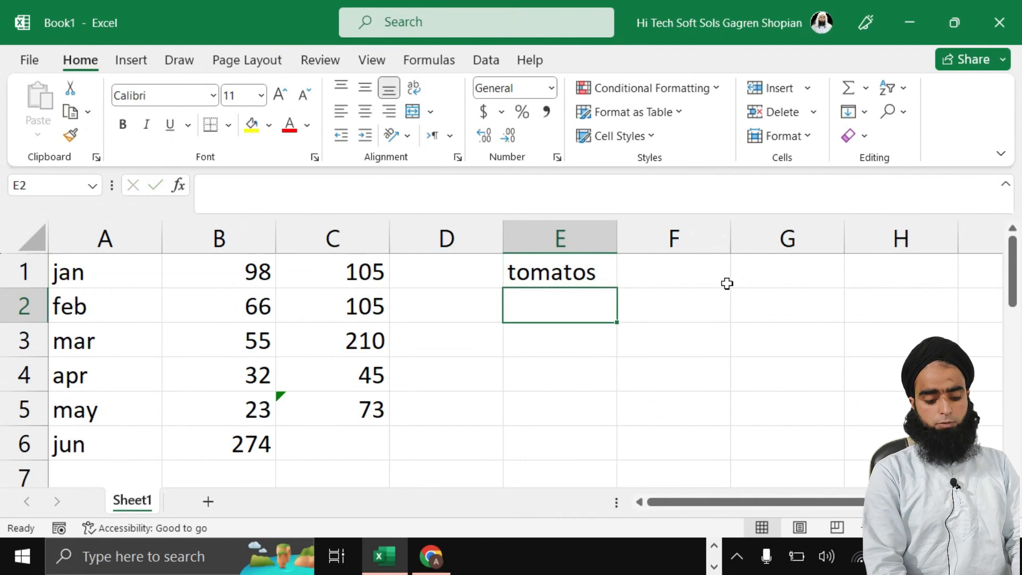
pyautogui.write('potatp')
pyautogui.press('BackSpace')
pyautogui.write('os')
pyautogui.press('Return')
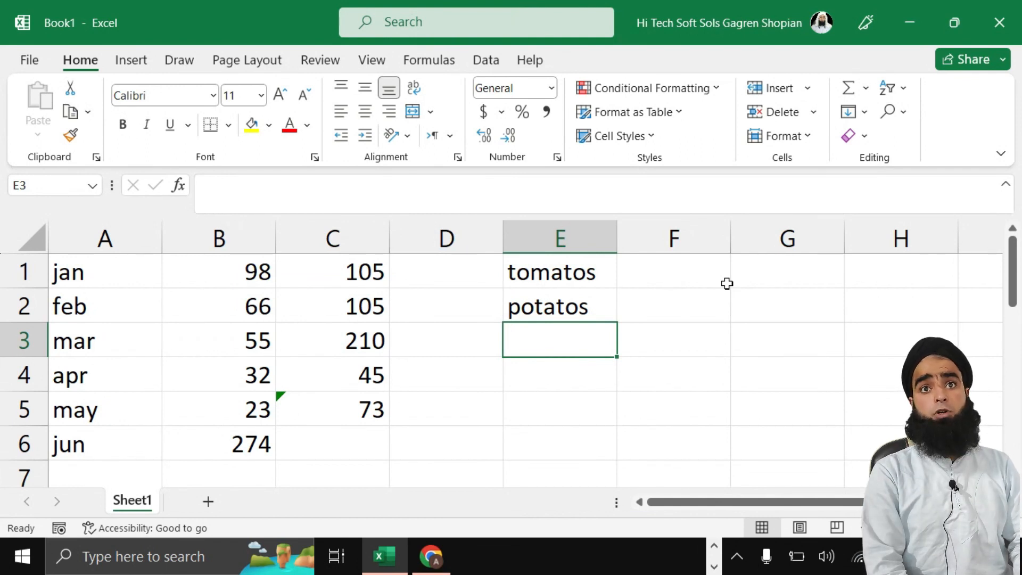
pyautogui.write('Onoin')
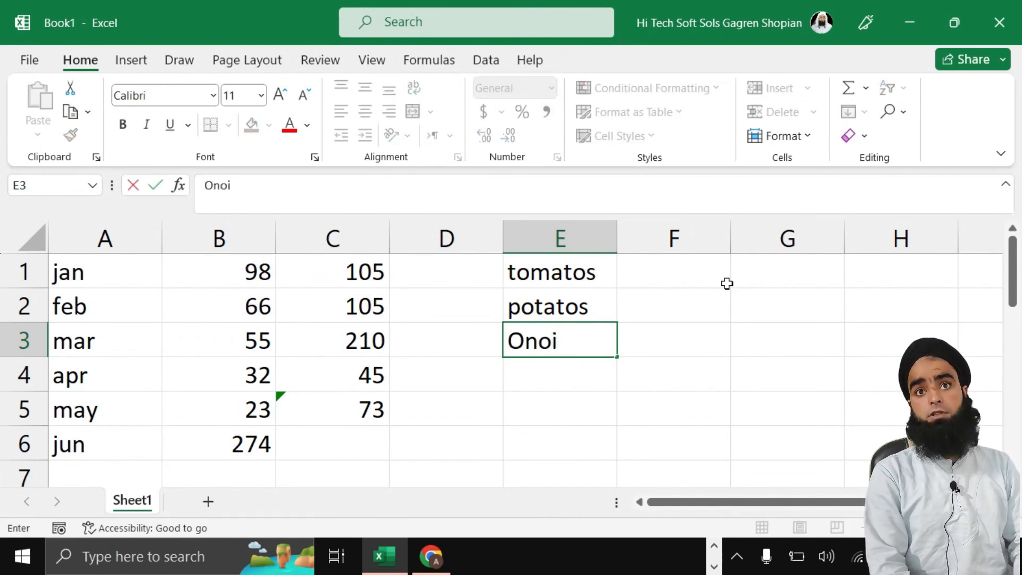
pyautogui.press('BackSpace')
pyautogui.press('BackSpace')
pyautogui.press('BackSpace')
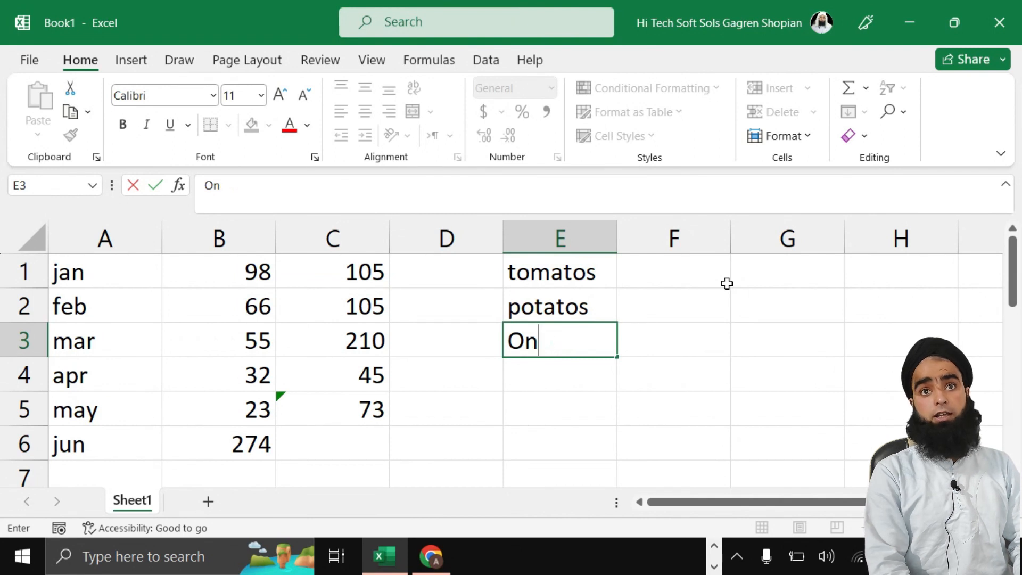
pyautogui.write('ion')
pyautogui.click(665, 372)
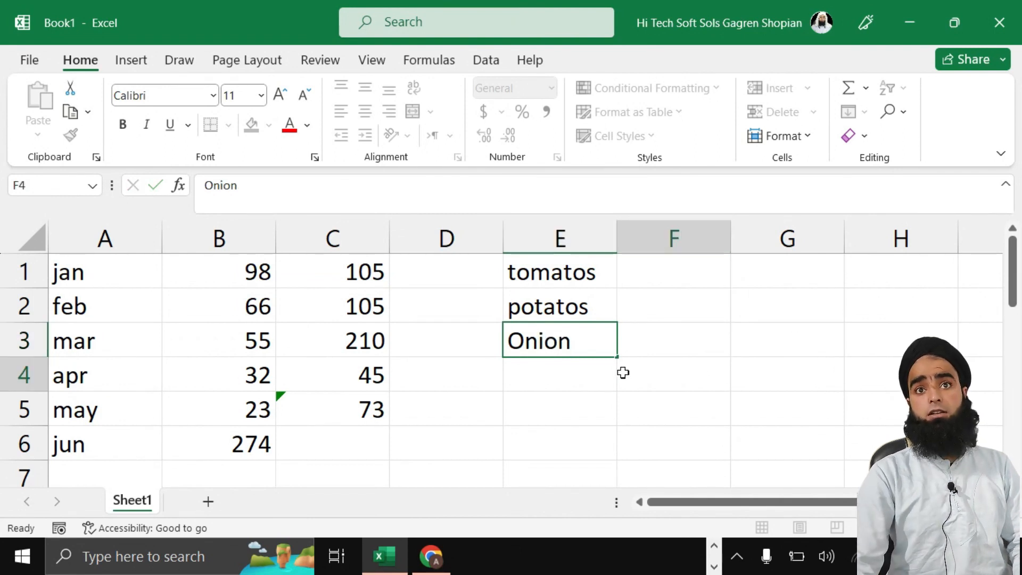
# Step: Start an =AND( formula in cell F2
pyautogui.click(672, 314)
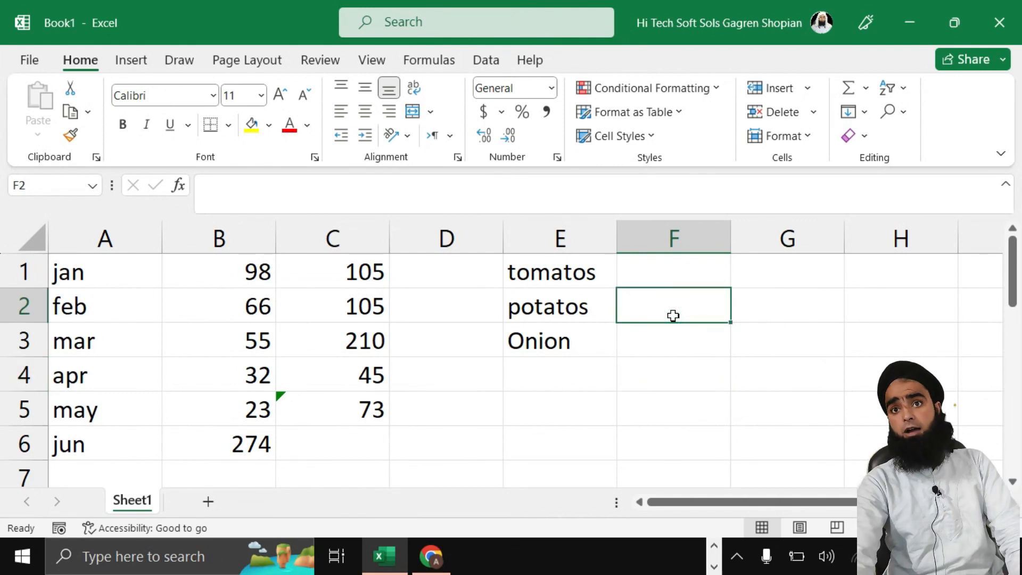
pyautogui.doubleClick(673, 315)
pyautogui.write('=')
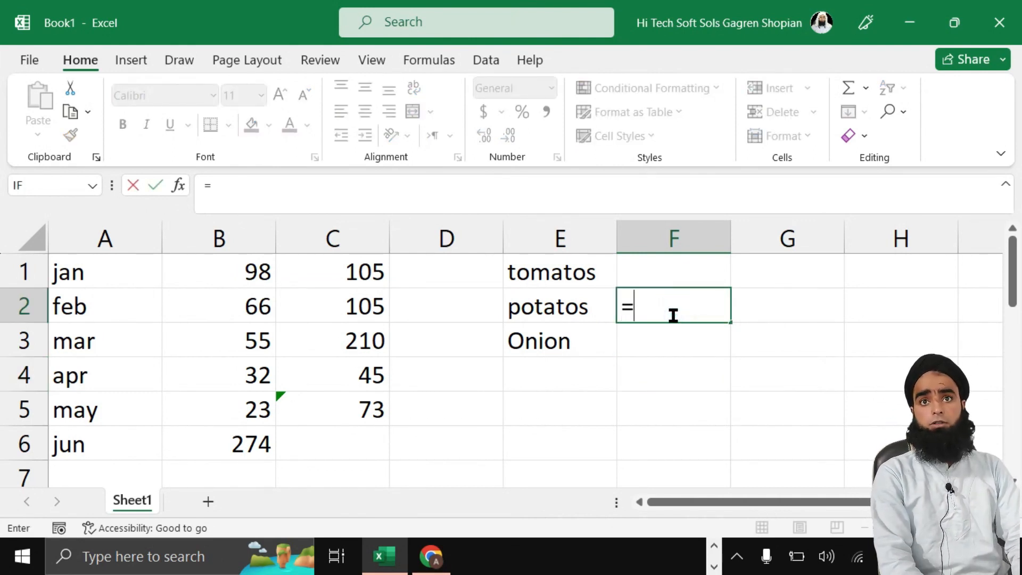
pyautogui.write('and')
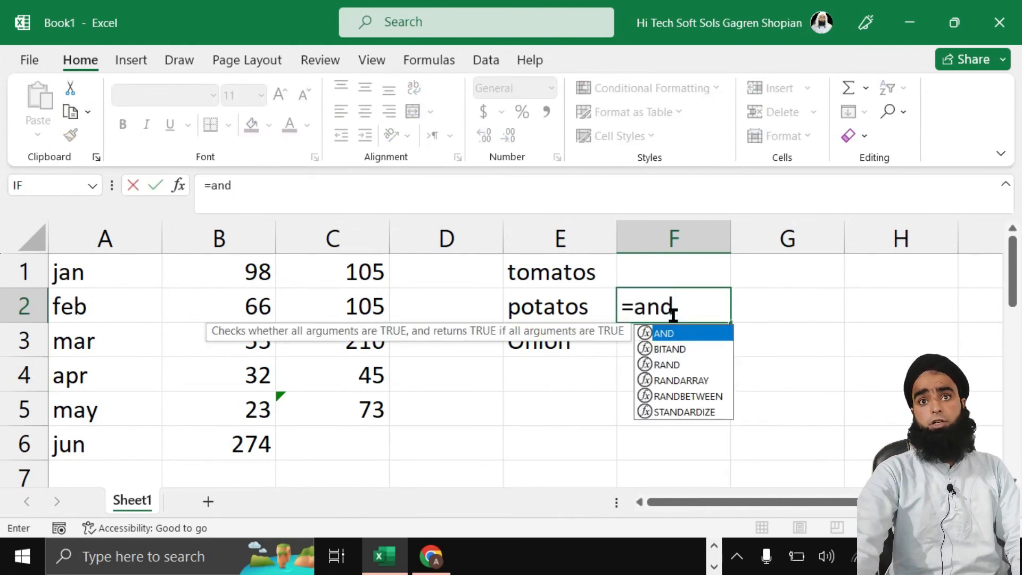
pyautogui.write('(')
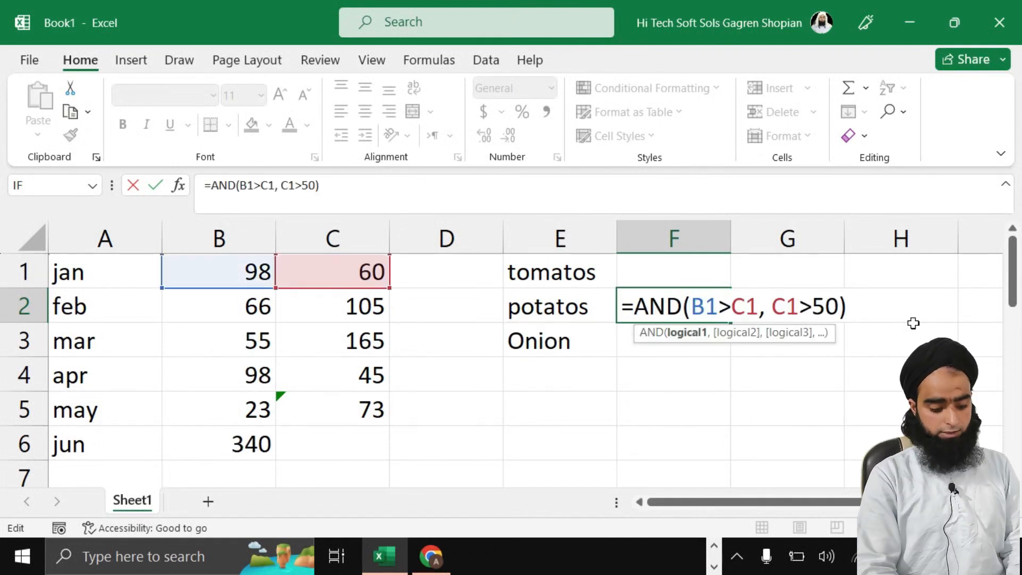
# Step: Write the first AND condition in F2 as A1="jan"
pyautogui.write('a1>C1, C1>50')
pyautogui.click(728, 310)
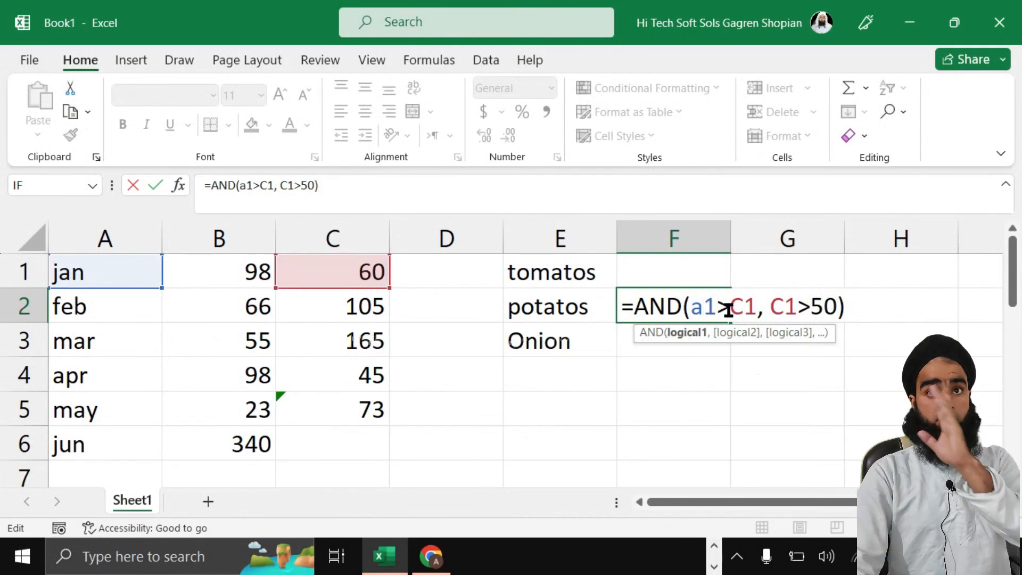
pyautogui.press('BackSpace')
pyautogui.write('==')
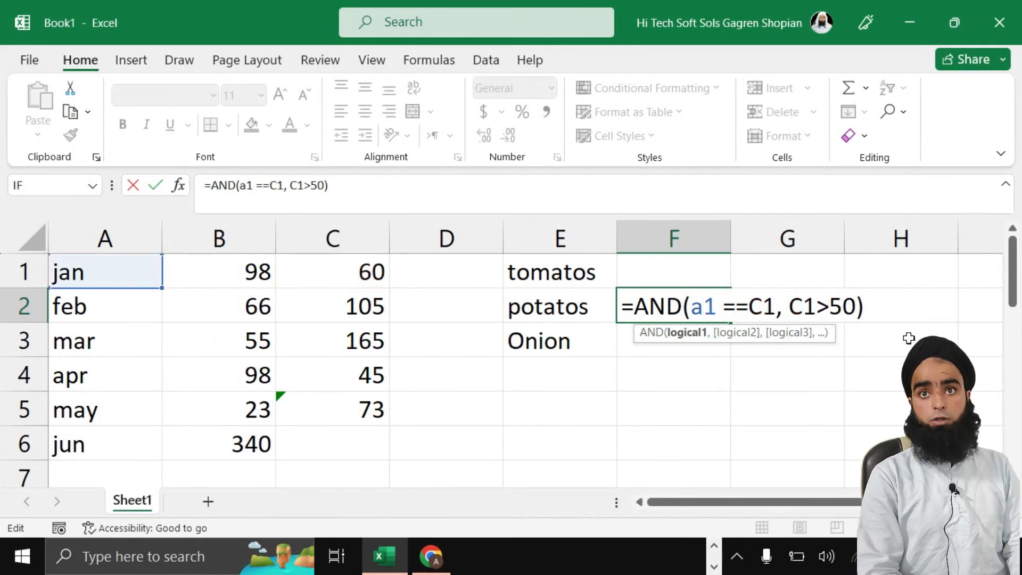
pyautogui.press('BackSpace')
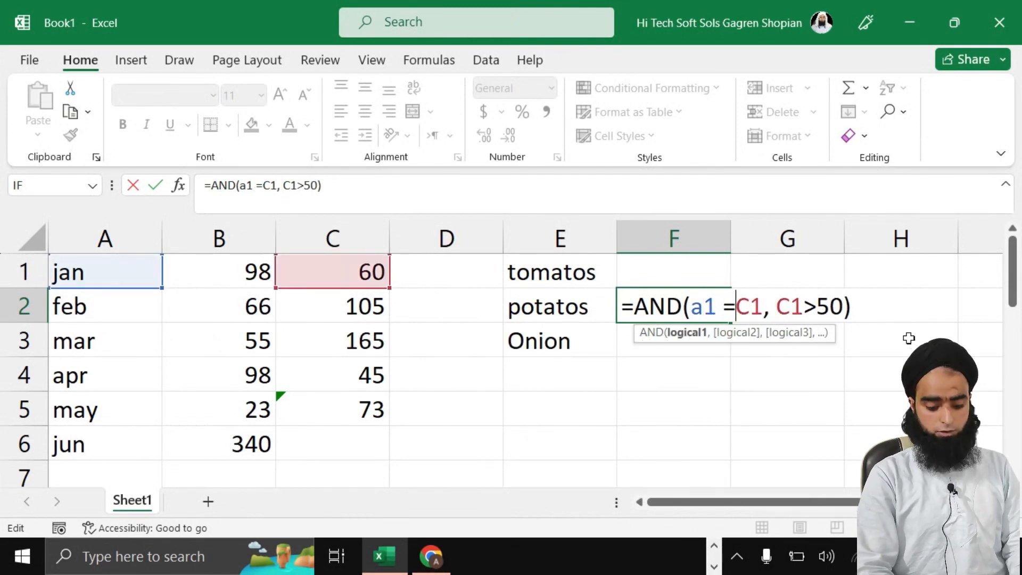
pyautogui.write('"')
pyautogui.write('jan"')
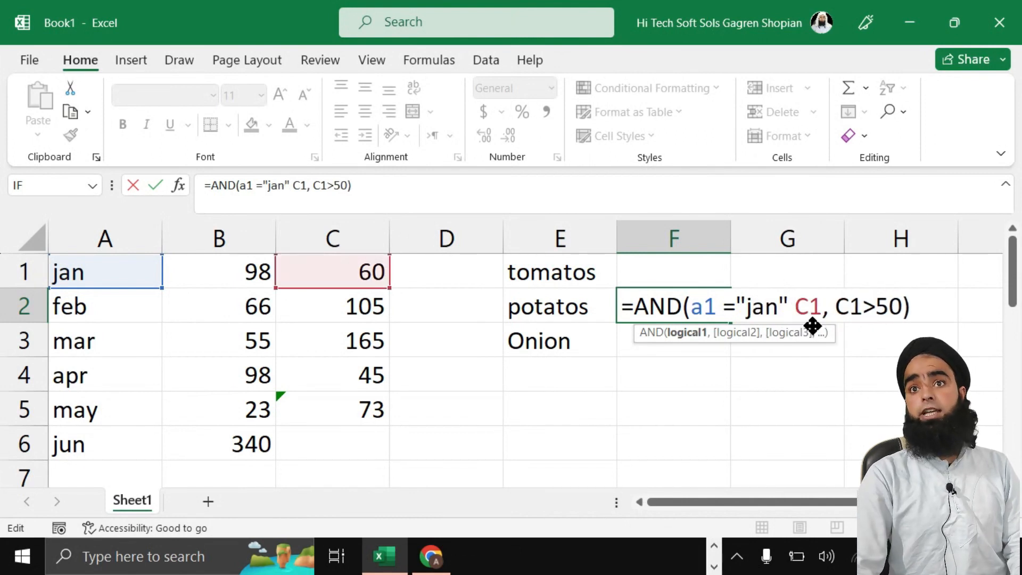
pyautogui.press('BackSpace')
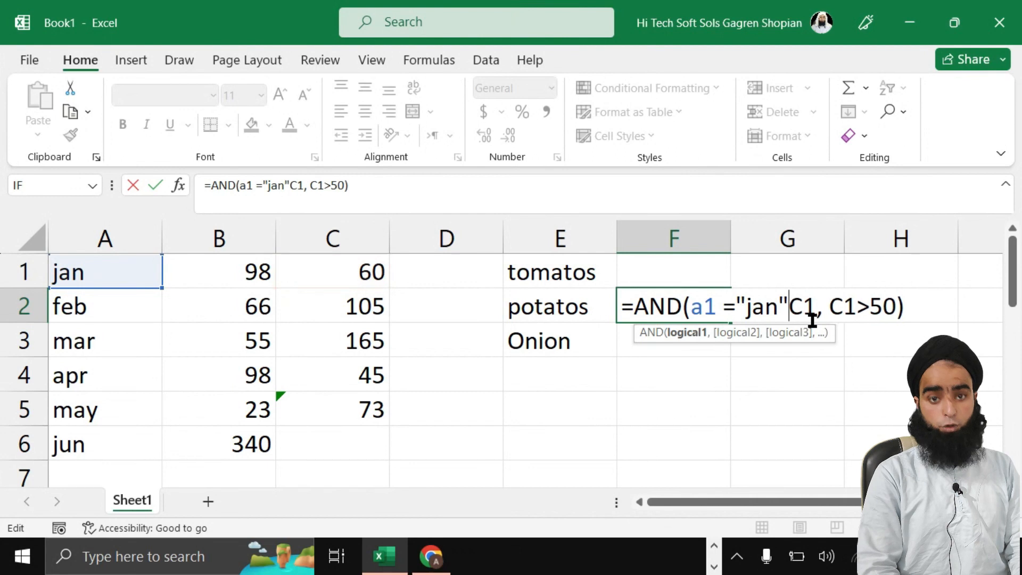
pyautogui.write(';')
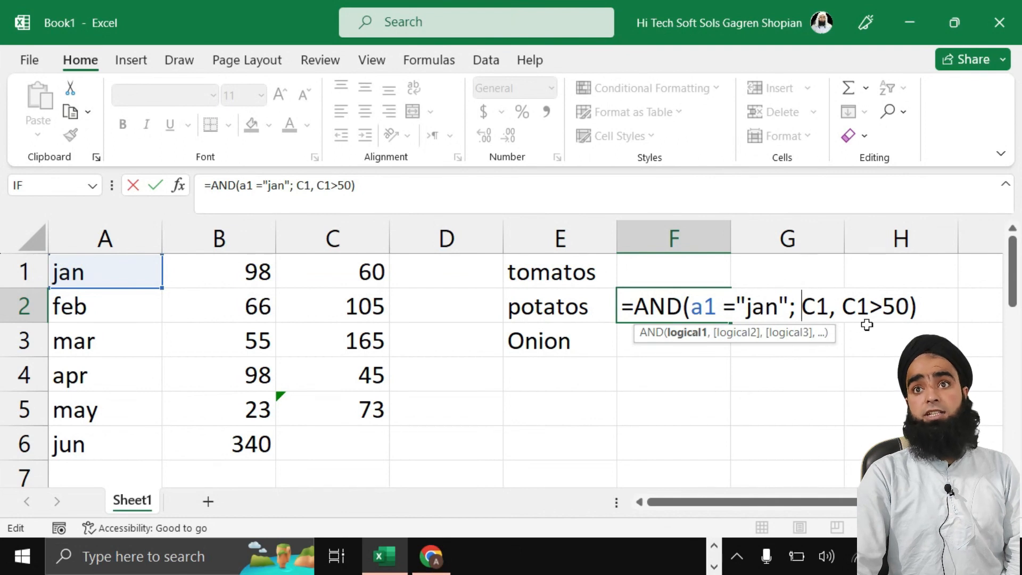
# Step: Fix the leftover argument and replace the semicolon with a comma after the error, committing the AND formula
pyautogui.click(830, 308)
pyautogui.press('BackSpace')
pyautogui.press('BackSpace')
pyautogui.press('Delete')
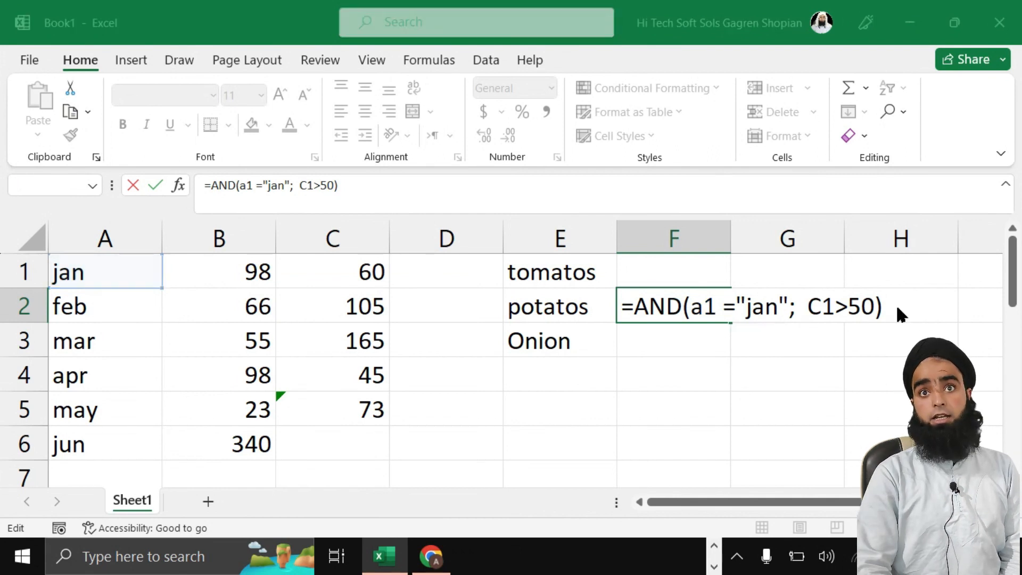
pyautogui.press('Return')
pyautogui.click(483, 379)
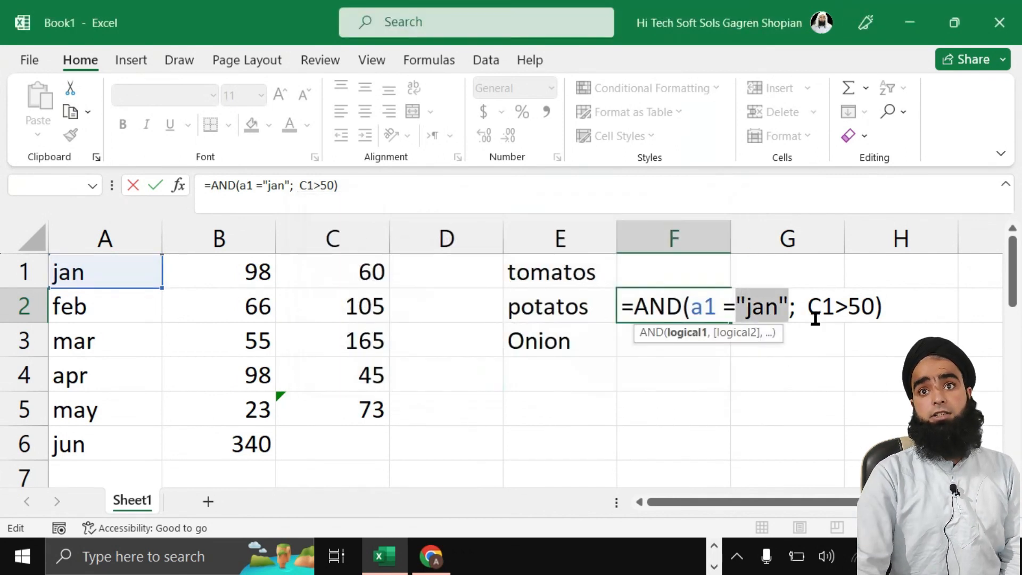
pyautogui.click(868, 307)
pyautogui.press('BackSpace')
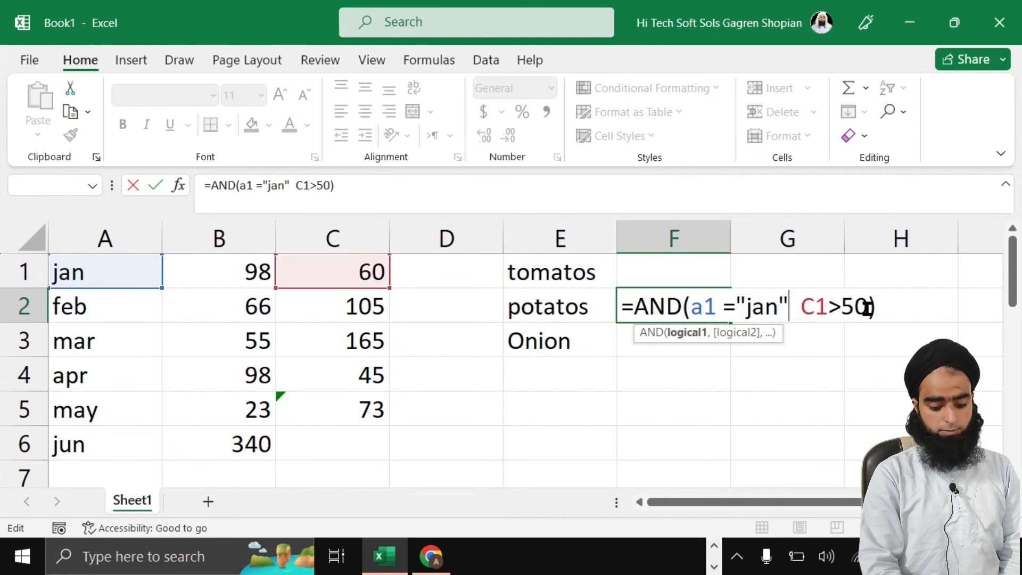
pyautogui.write(',')
pyautogui.press('Return')
# Step: Change "jan" to "january" in F2's AND test so it returns FALSE
pyautogui.doubleClick(693, 309)
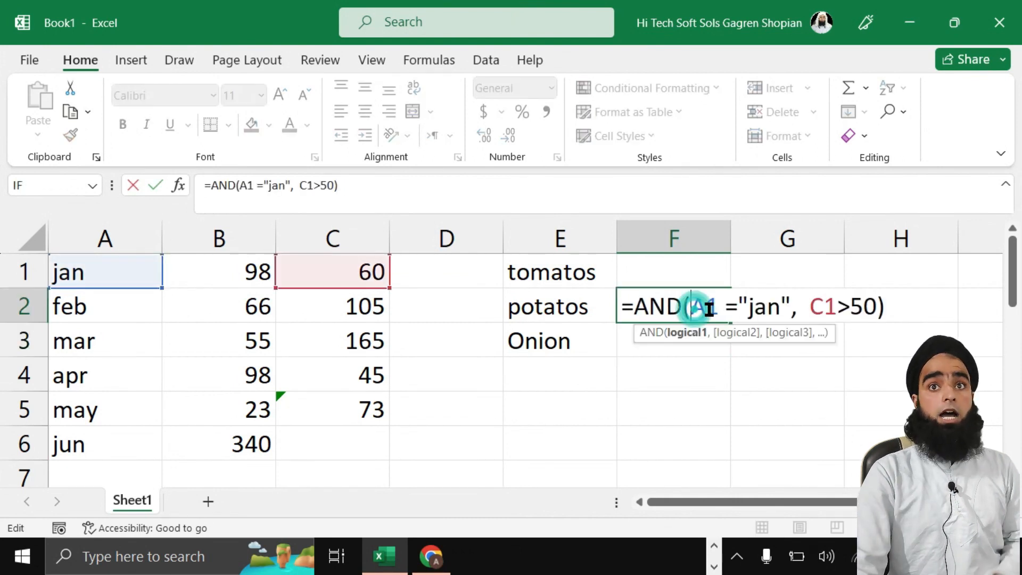
pyautogui.click(776, 308)
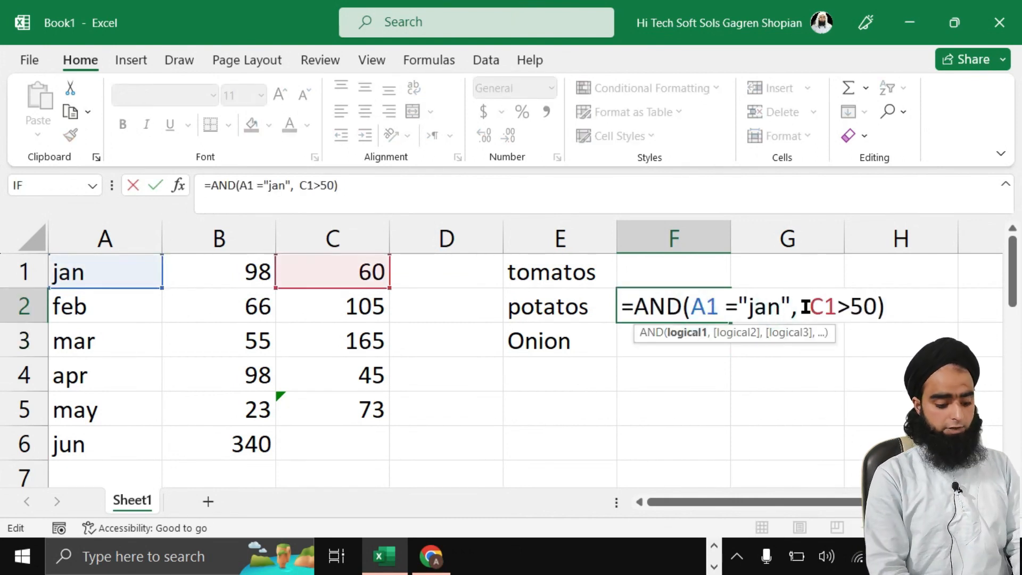
pyautogui.write('u')
pyautogui.write('ary')
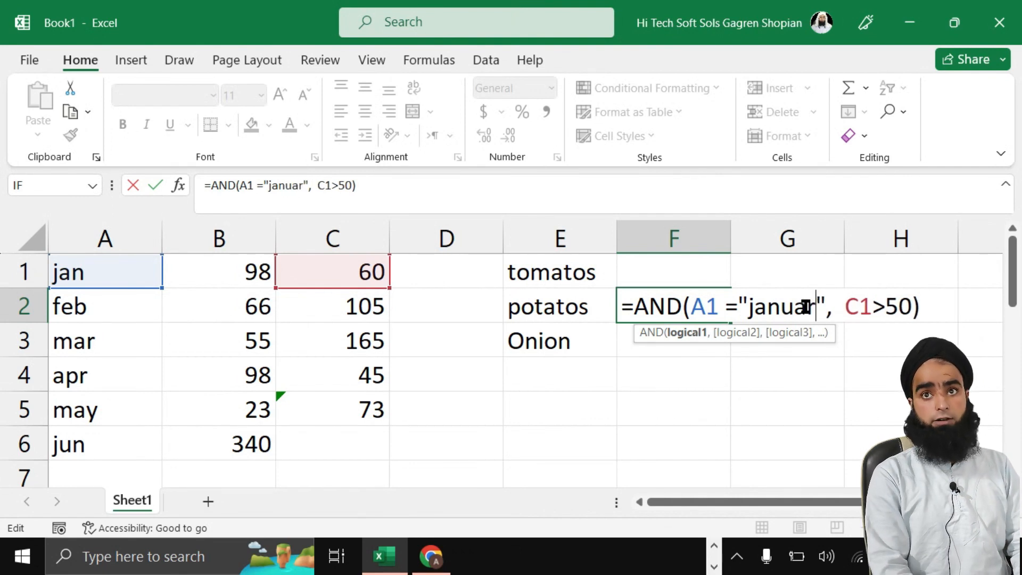
pyautogui.press('Return')
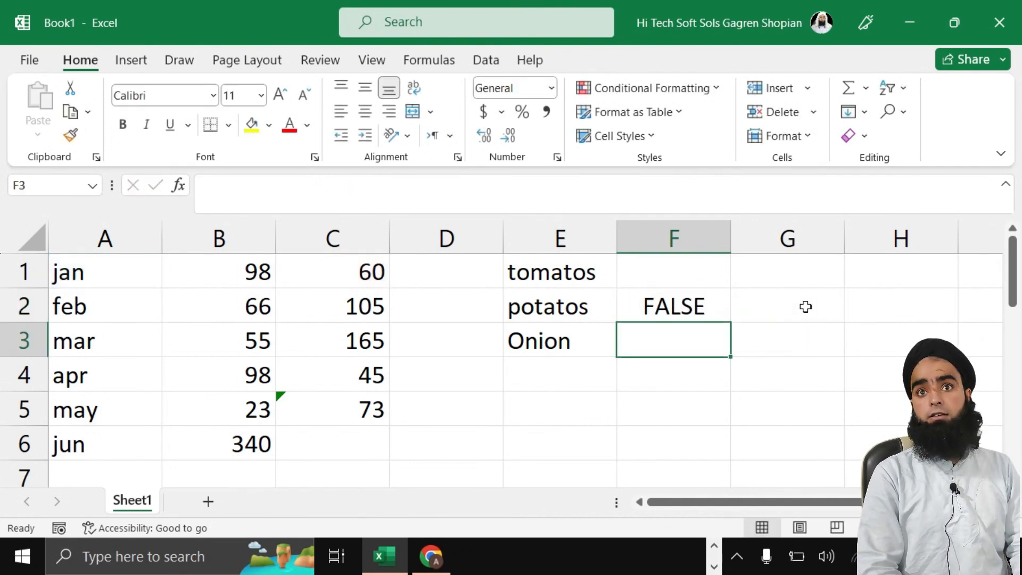
pyautogui.doubleClick(637, 304)
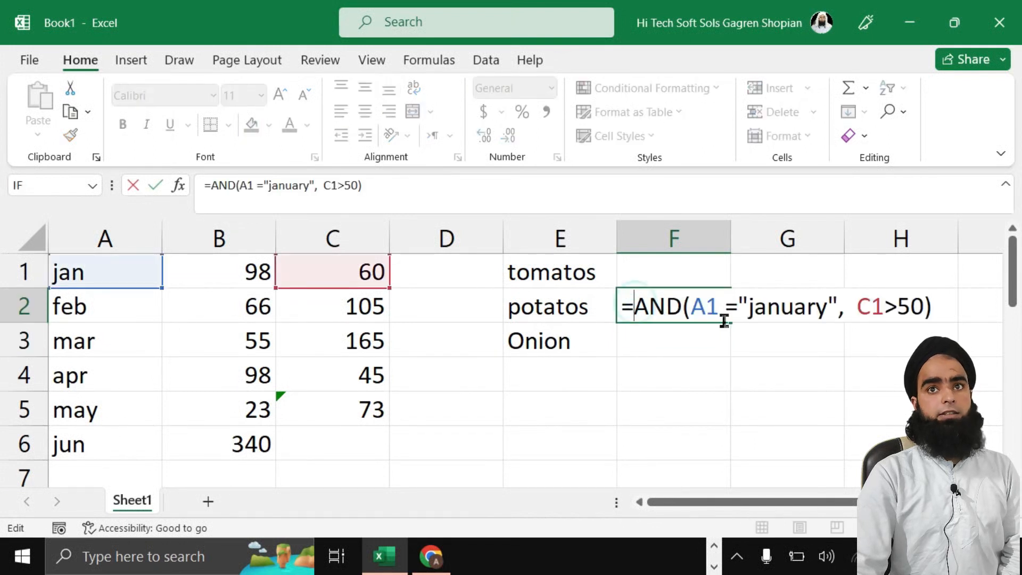
# Step: Trim "january" back to "jan" in F2 so the AND test shows TRUE
pyautogui.click(821, 313)
pyautogui.press('BackSpace')
pyautogui.press('BackSpace')
pyautogui.press('BackSpace')
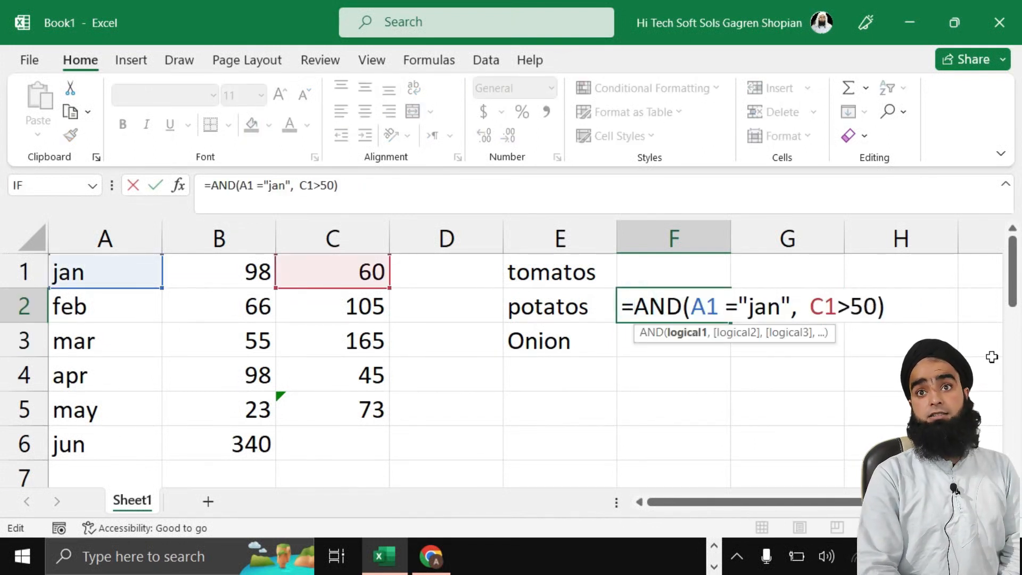
pyautogui.press('Return')
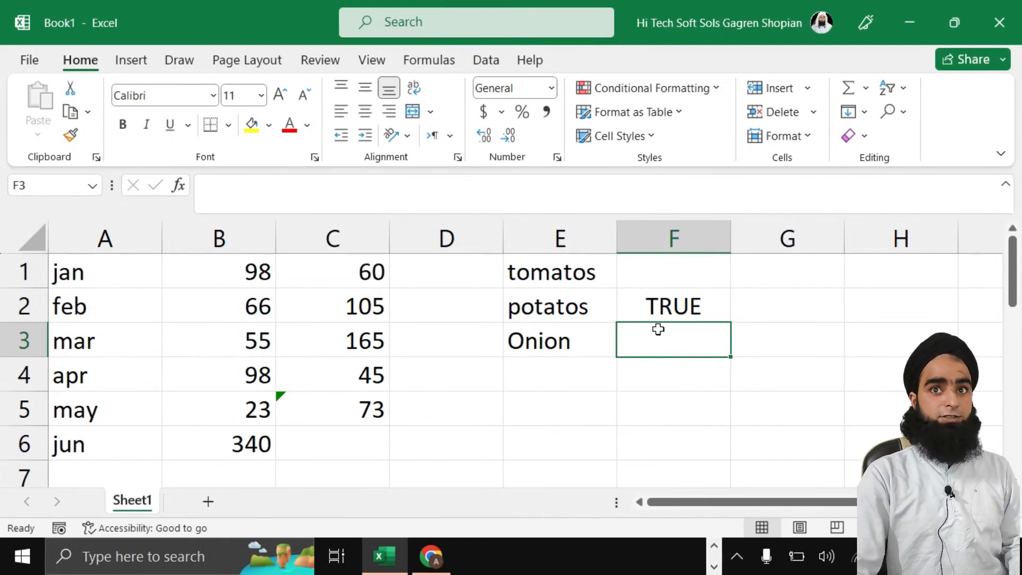
pyautogui.doubleClick(666, 306)
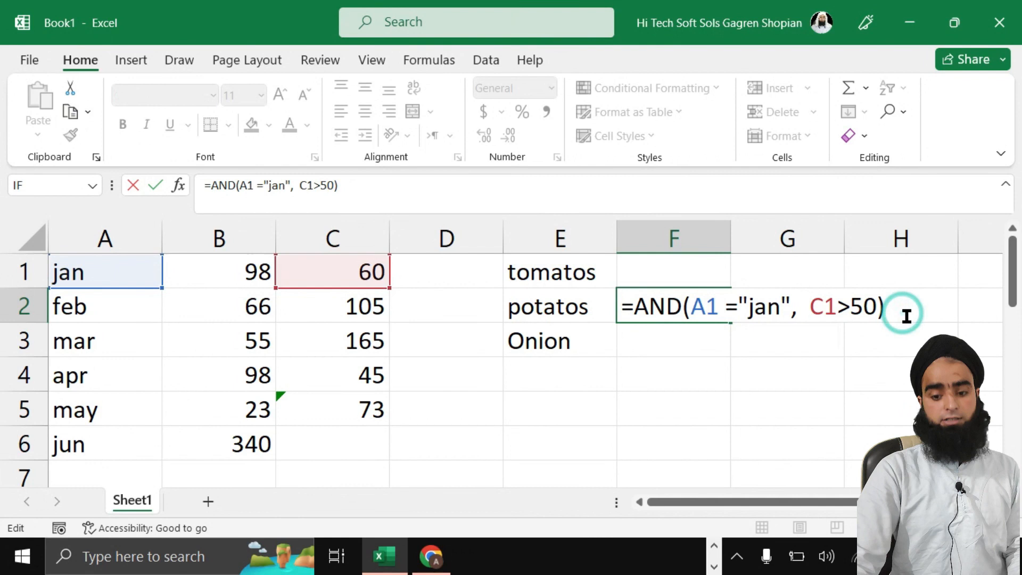
pyautogui.press('Return')
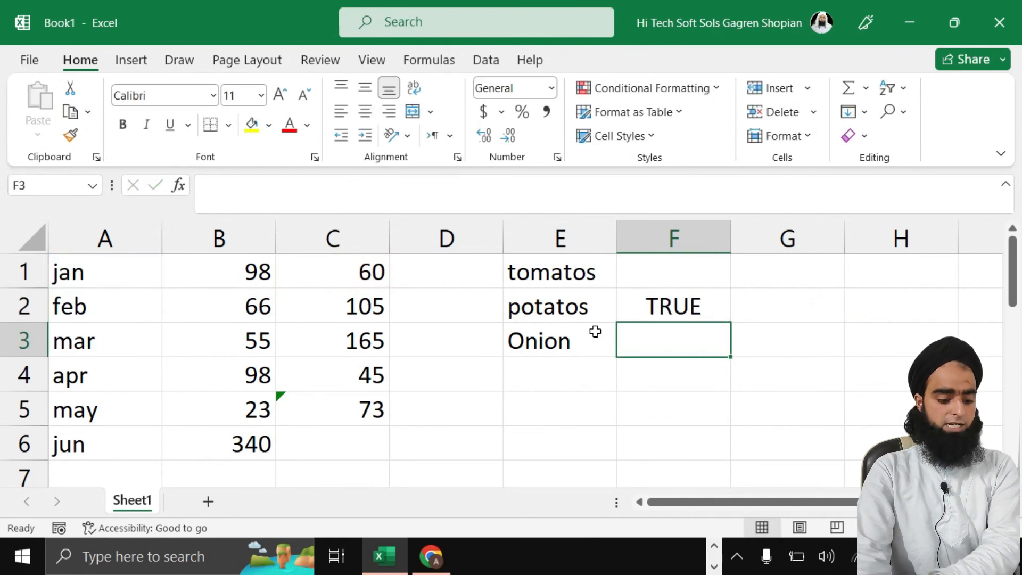
pyautogui.click(536, 380)
# Step: Enter =AVERAGE(B1:B5) in E4, which gives 68
pyautogui.doubleClick(570, 378)
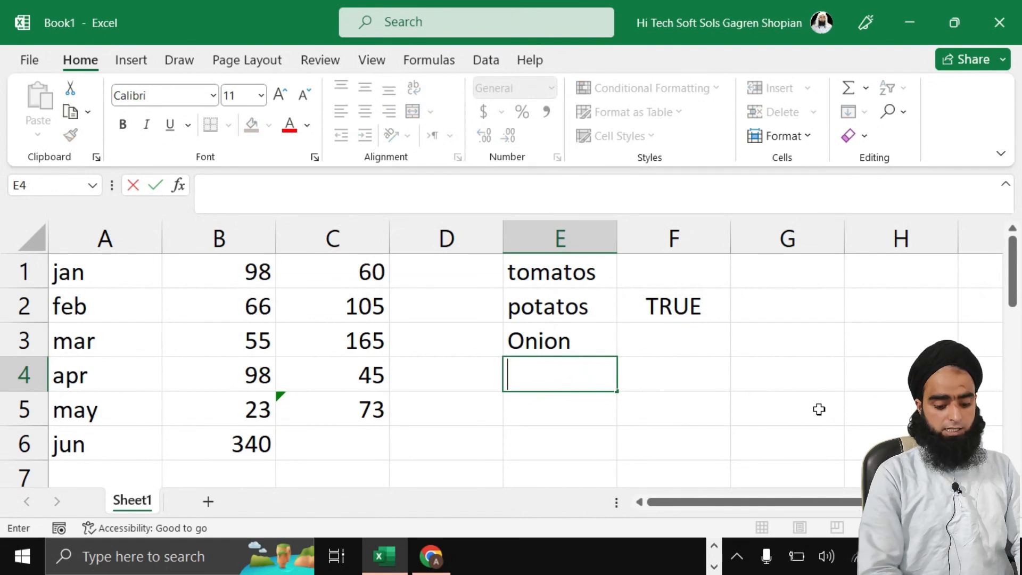
pyautogui.write('=average(')
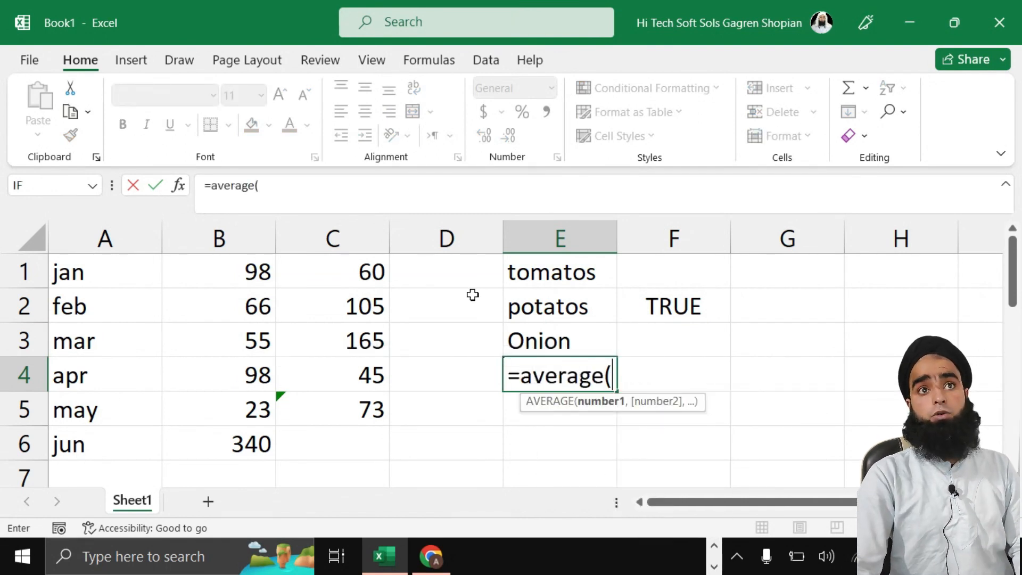
pyautogui.moveTo(220, 271); pyautogui.dragTo(229, 417)
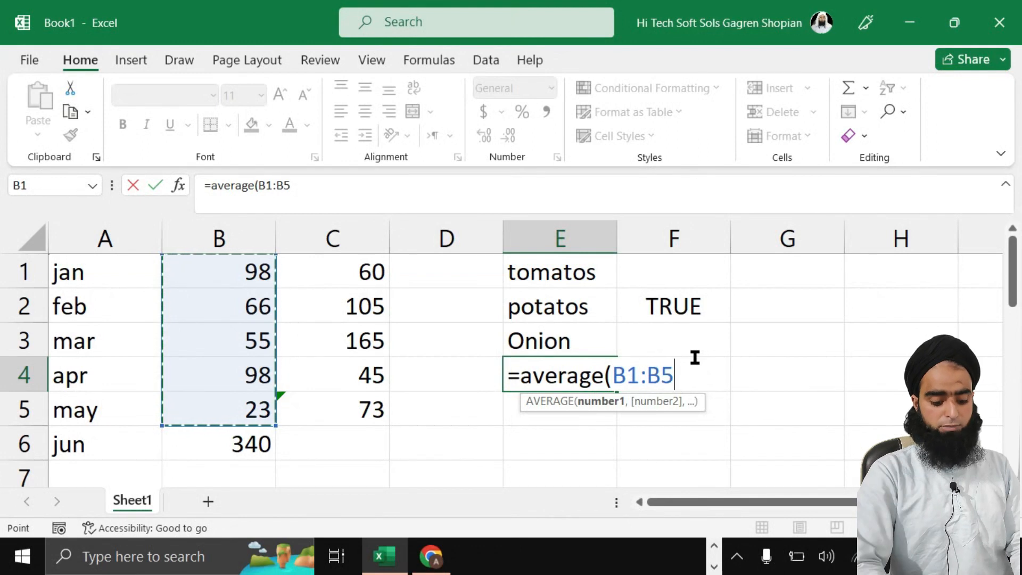
pyautogui.write(')')
pyautogui.press('Return')
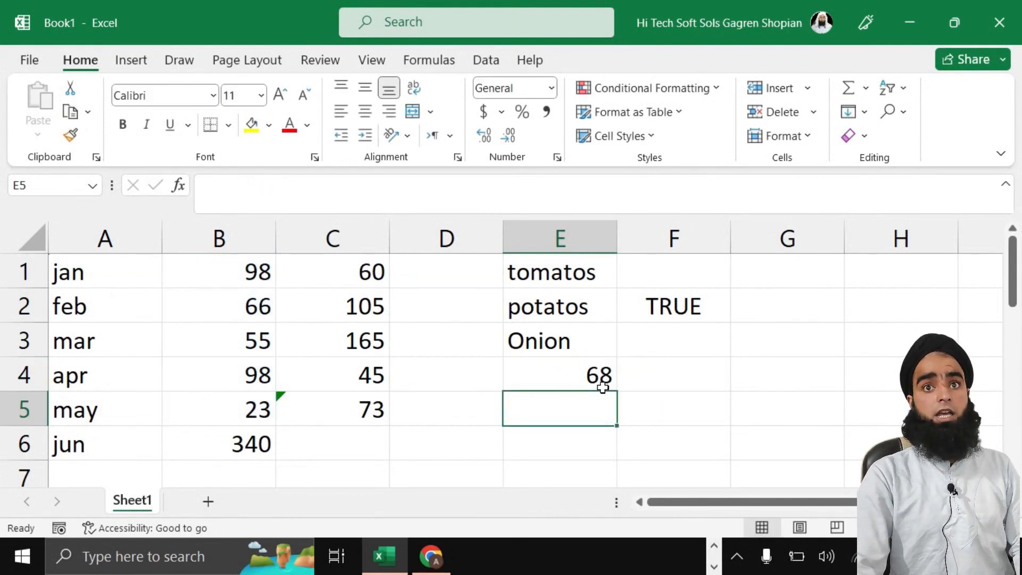
pyautogui.doubleClick(591, 373)
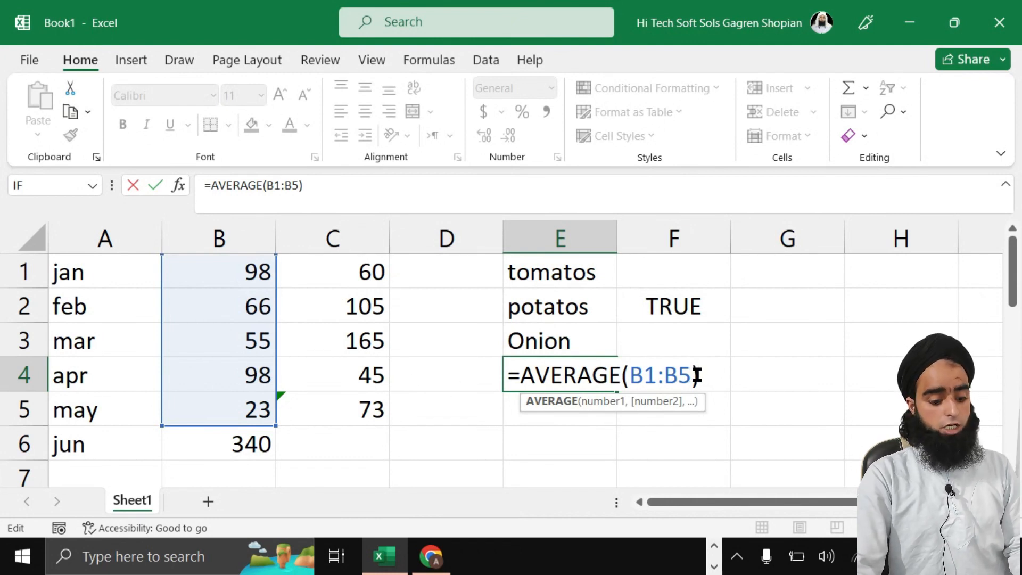
# Step: Try converting E4's formula to AVERAGEIF, then abandon it after the too-few-arguments warning
pyautogui.click(593, 375)
pyautogui.click(621, 374)
pyautogui.write('if')
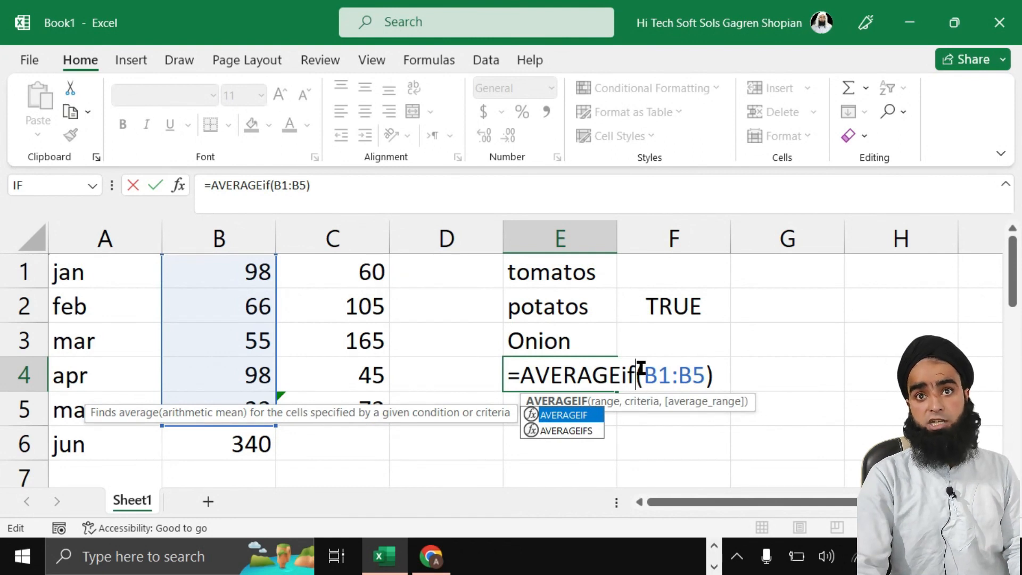
pyautogui.press('BackSpace')
pyautogui.press('BackSpace')
pyautogui.write('IF')
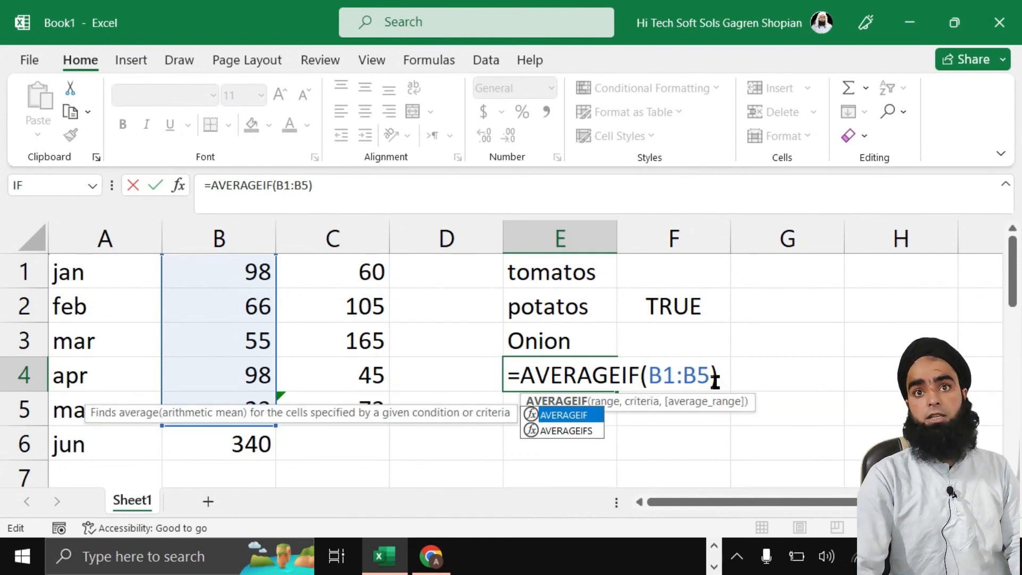
pyautogui.click(707, 375)
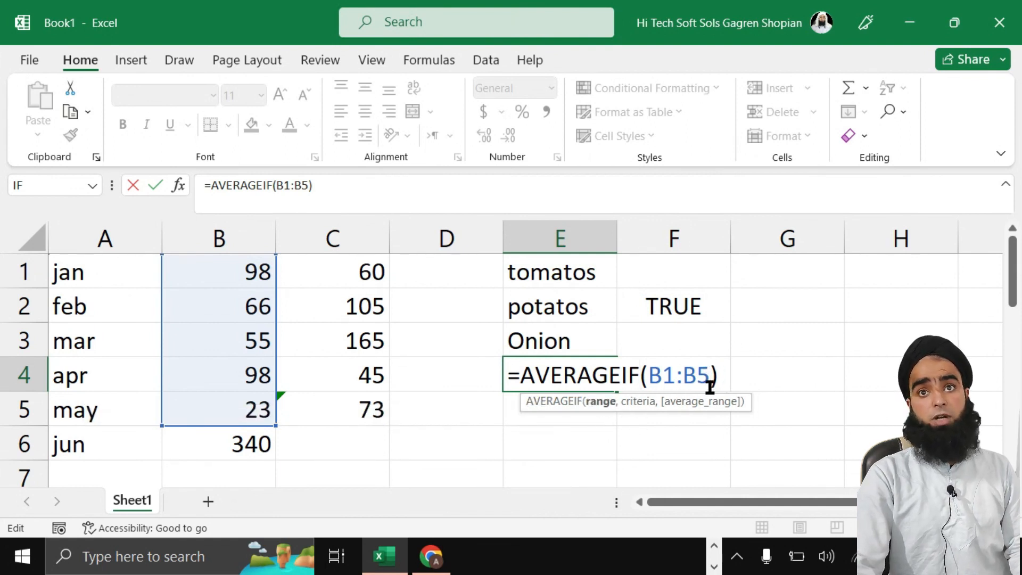
pyautogui.write(',')
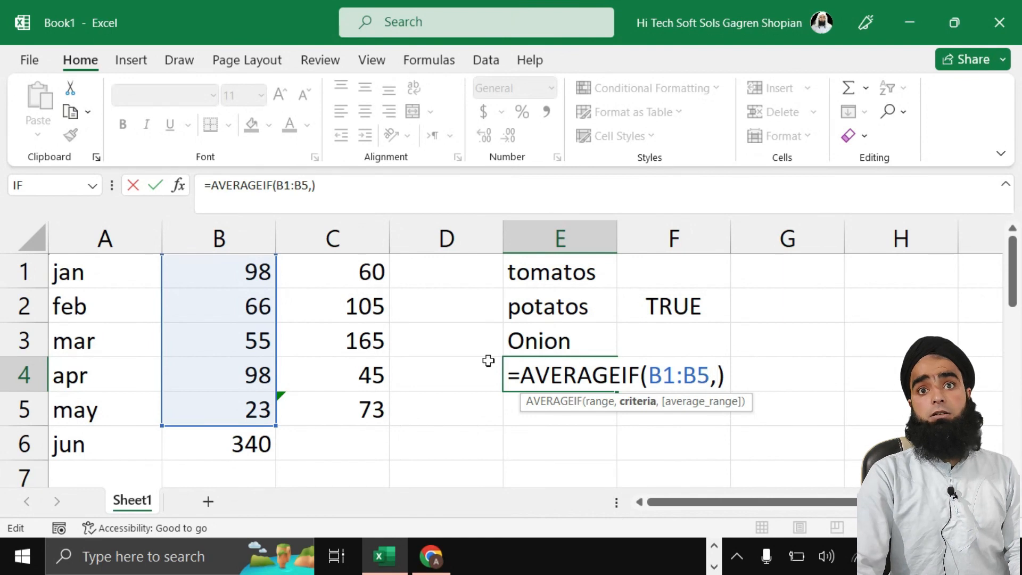
pyautogui.press('BackSpace')
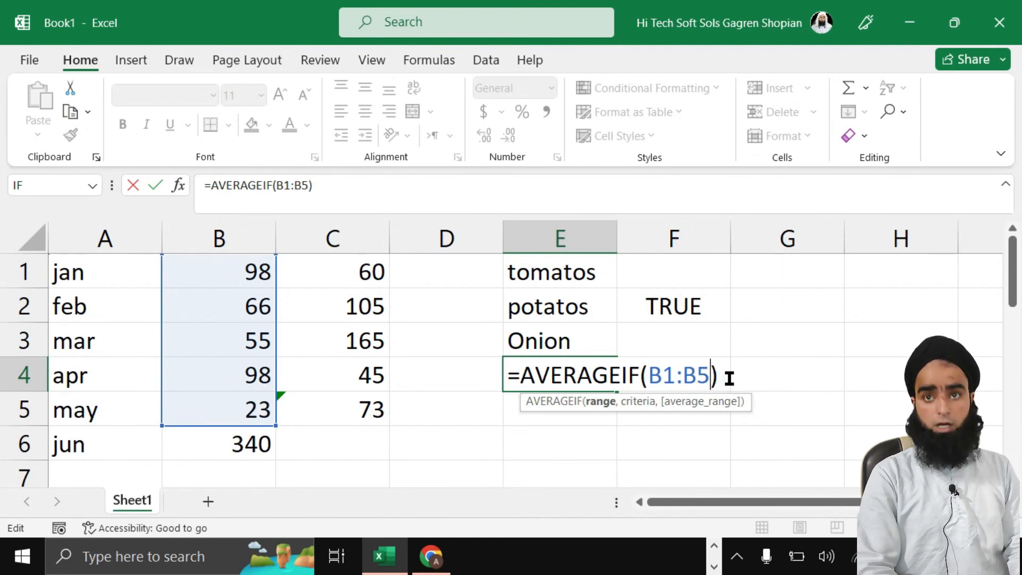
pyautogui.press('Return')
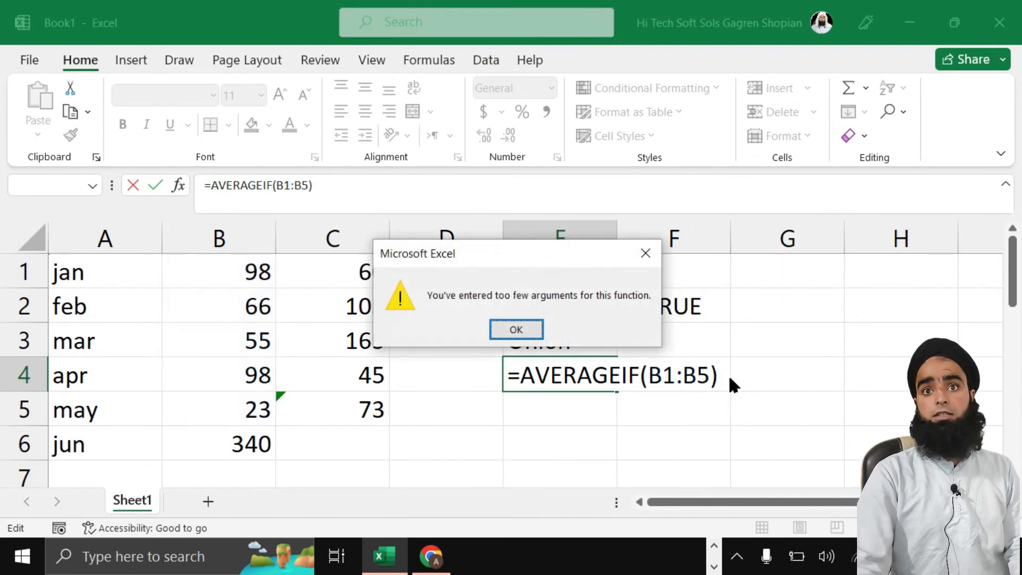
pyautogui.click(523, 330)
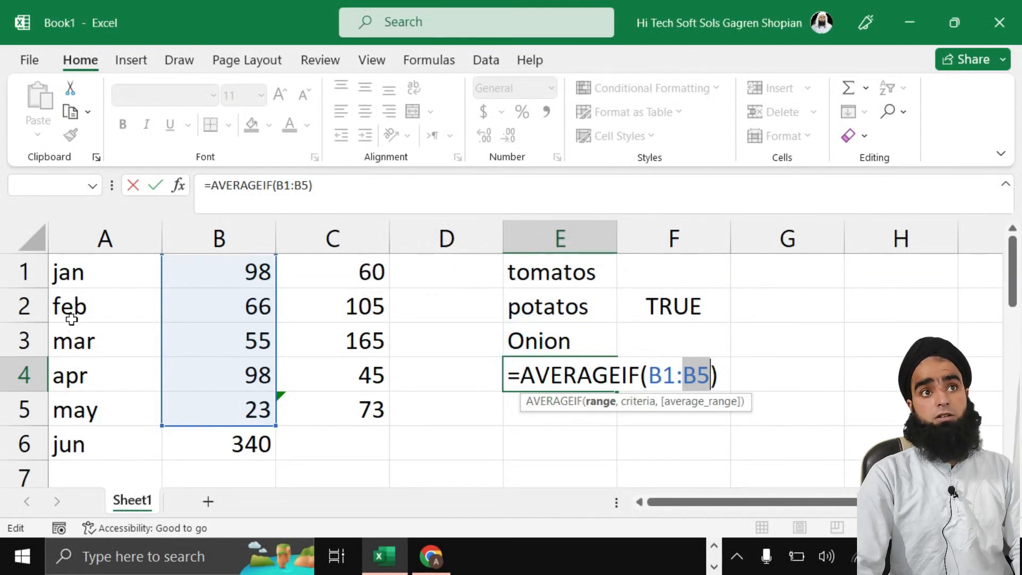
pyautogui.moveTo(219, 272); pyautogui.dragTo(734, 376)
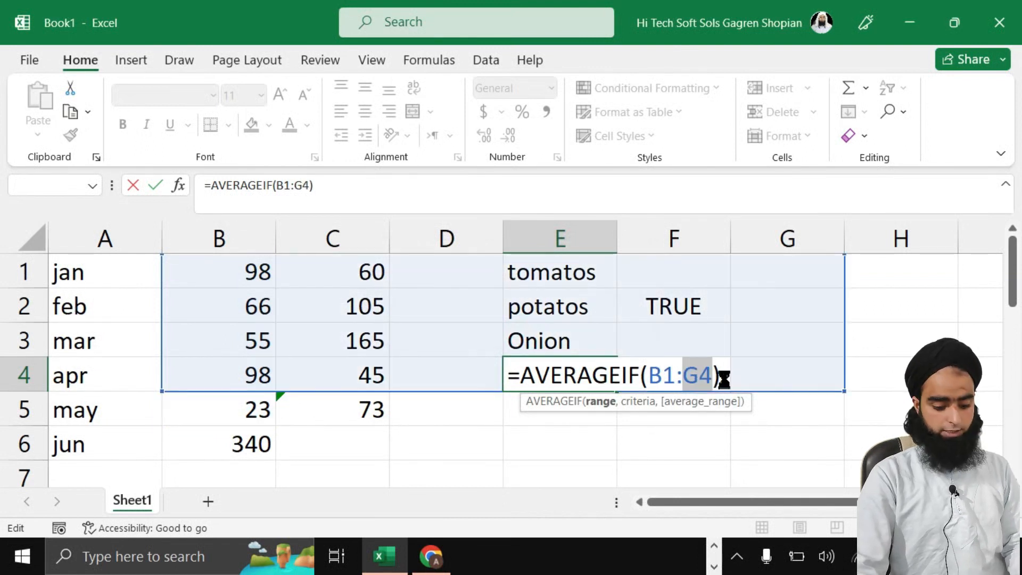
pyautogui.press('Escape')
# Step: Delete "ma" from mar in cell A3
pyautogui.doubleClick(87, 341)
pyautogui.moveTo(88, 340); pyautogui.dragTo(11, 344)
pyautogui.press('BackSpace')
# Step: Change the months in A3 and A5 to jan
pyautogui.write('jan')
pyautogui.press('BackSpace')
pyautogui.press('BackSpace')
pyautogui.press('BackSpace')
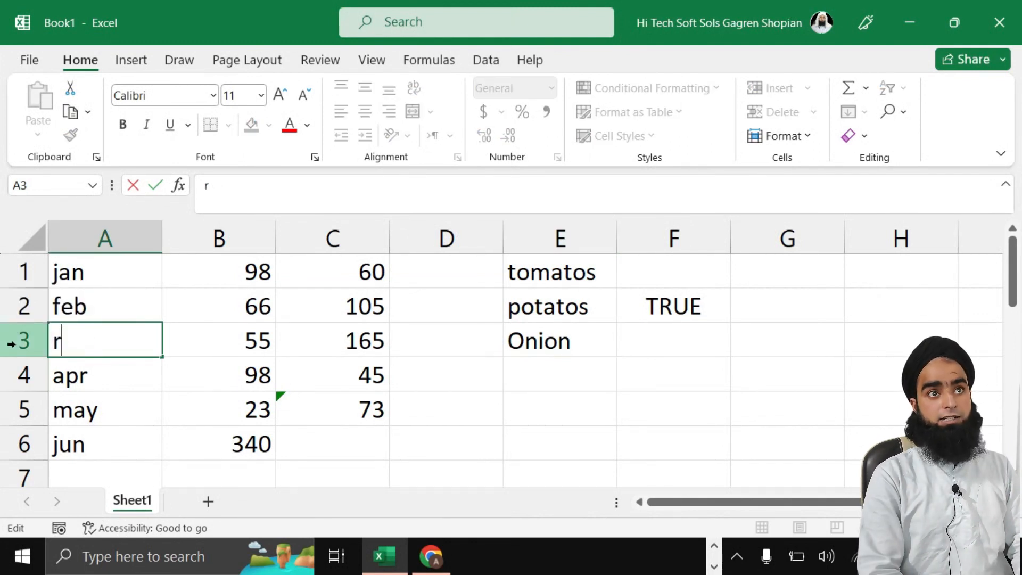
pyautogui.write('jan')
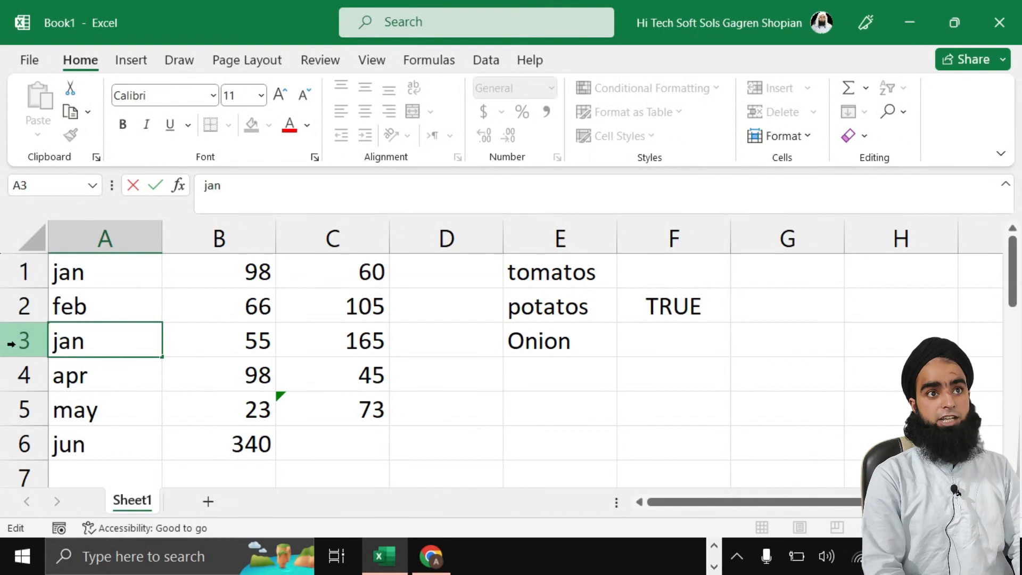
pyautogui.doubleClick(80, 419)
pyautogui.hotkey('ctrl', 'a')
pyautogui.write('ja')
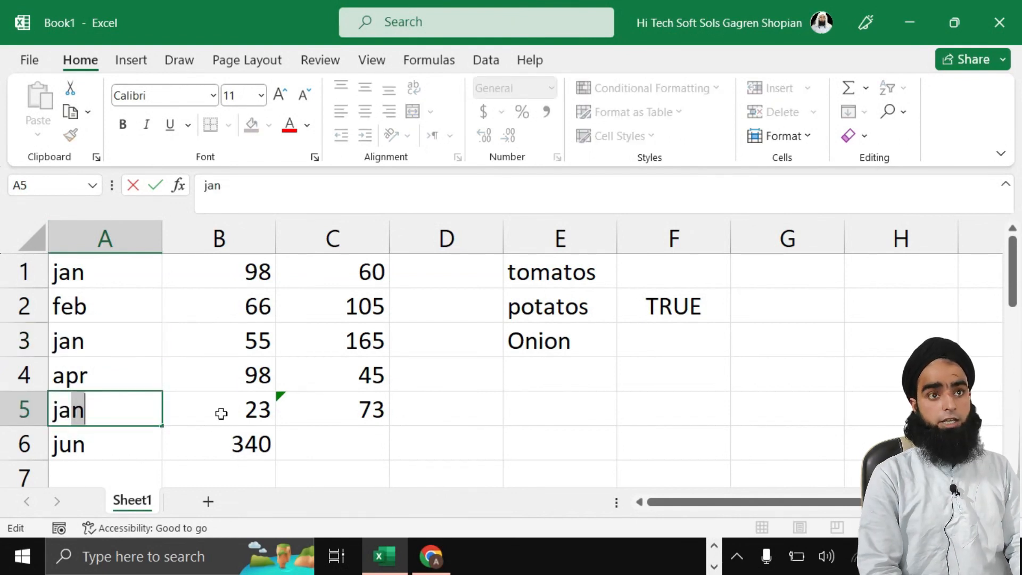
pyautogui.press('Return')
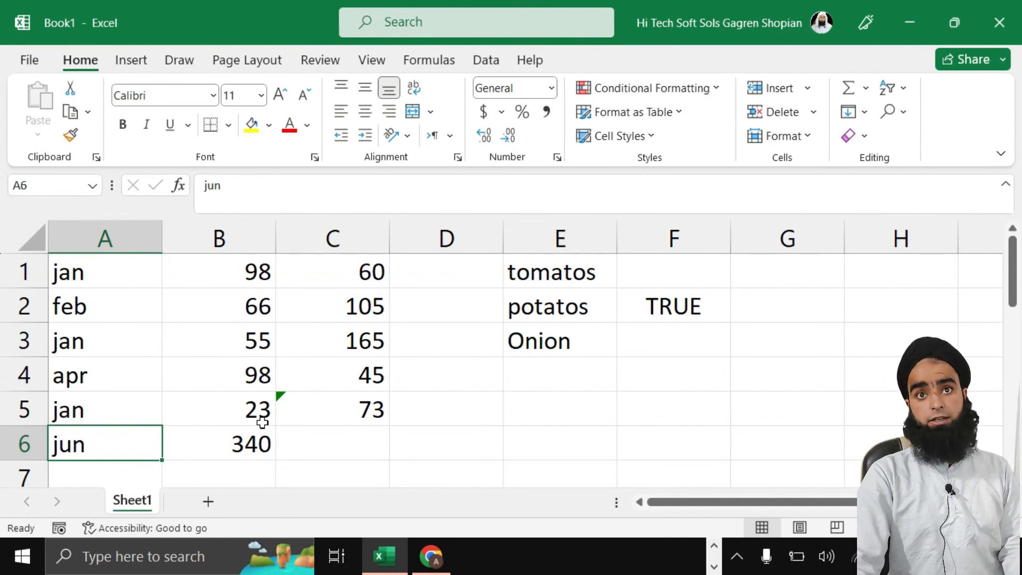
# Step: Enter =AVERAGEIF(A1:A6,"jan",B1:B6) in E4 to average January's values (58.6667)
pyautogui.click(518, 385)
pyautogui.write('=')
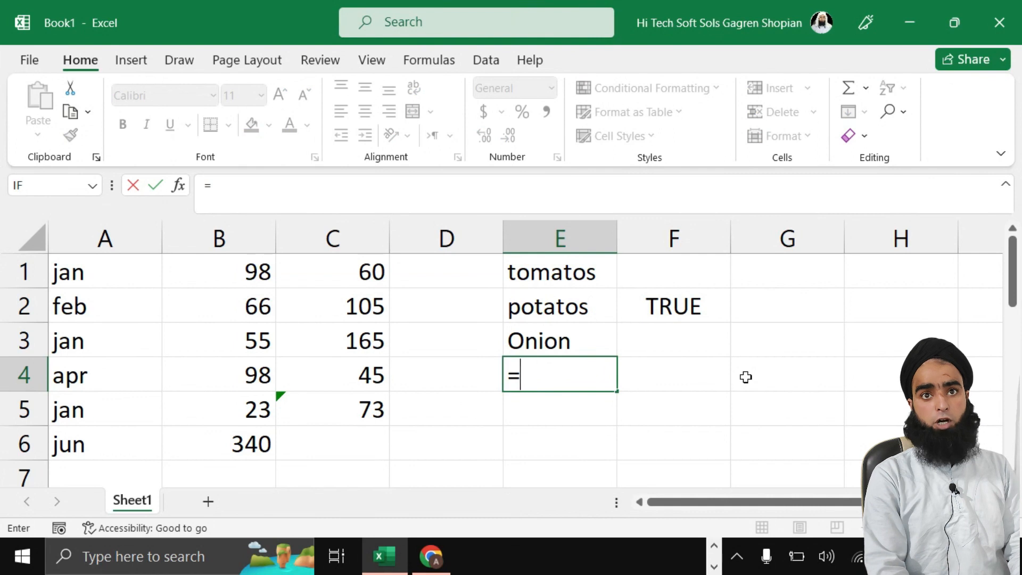
pyautogui.write('avrt')
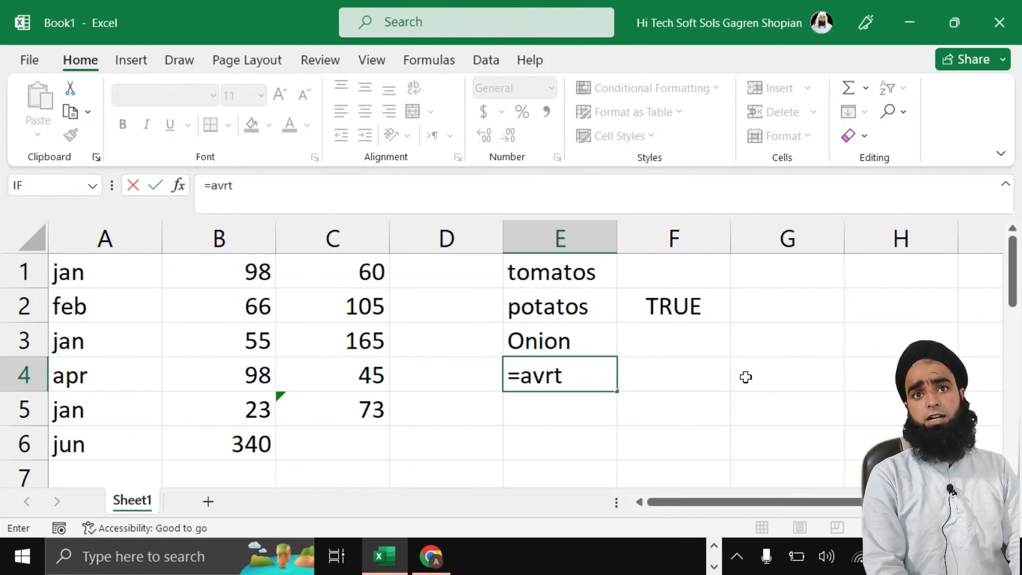
pyautogui.press('BackSpace')
pyautogui.press('BackSpace')
pyautogui.press('BackSpace')
pyautogui.write('vera')
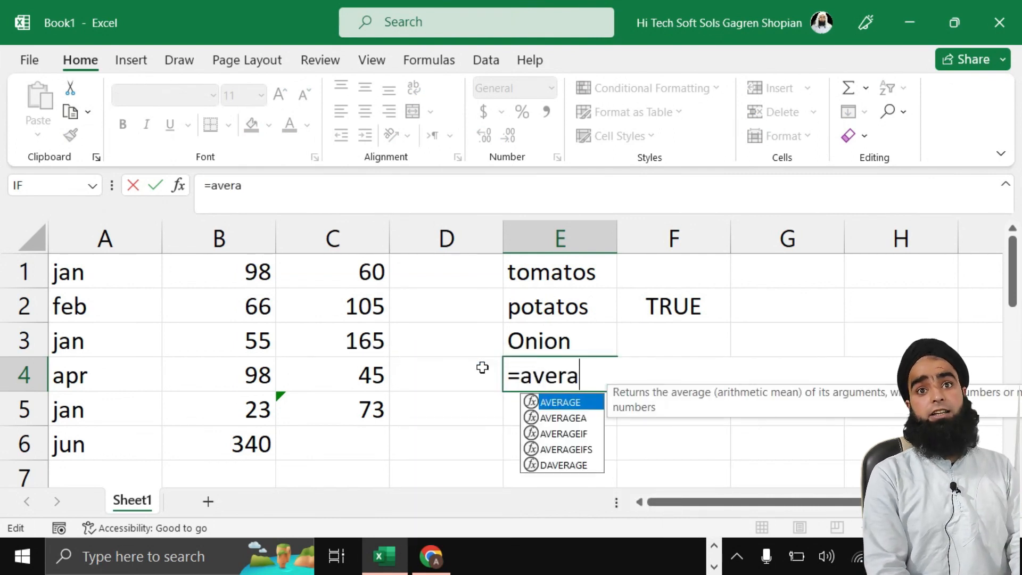
pyautogui.write('geif(')
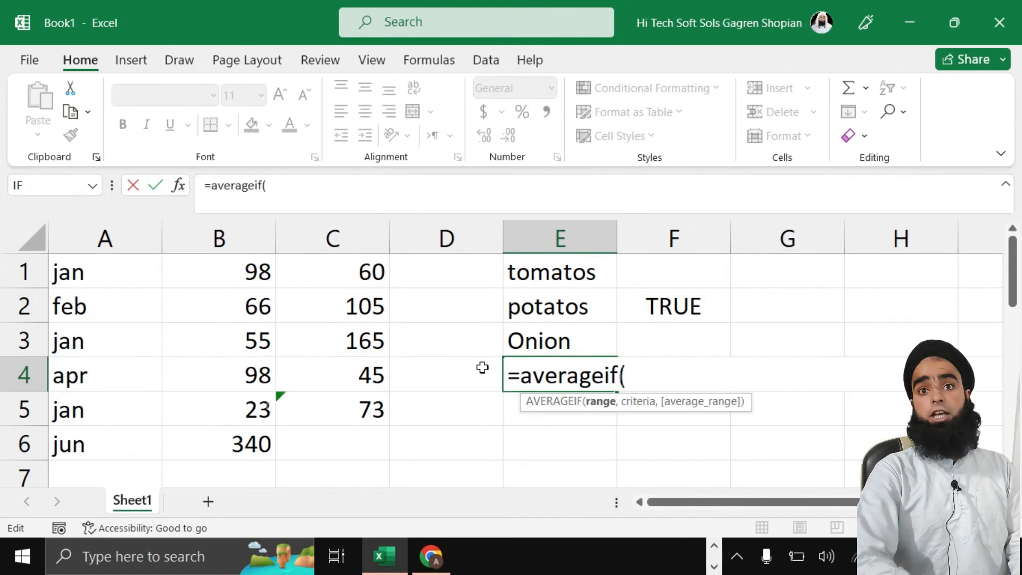
pyautogui.moveTo(95, 273); pyautogui.dragTo(92, 446)
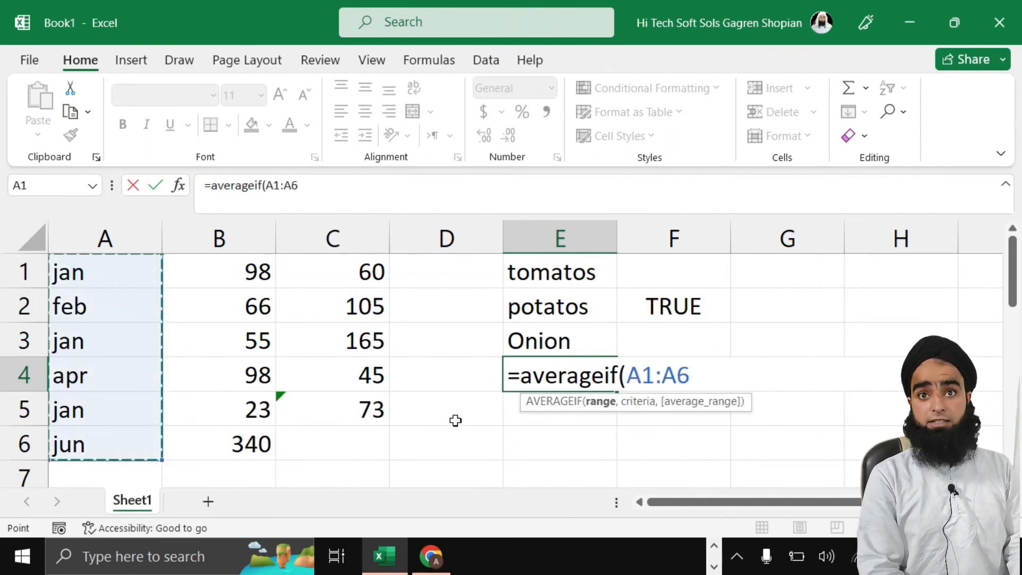
pyautogui.write(',"jan')
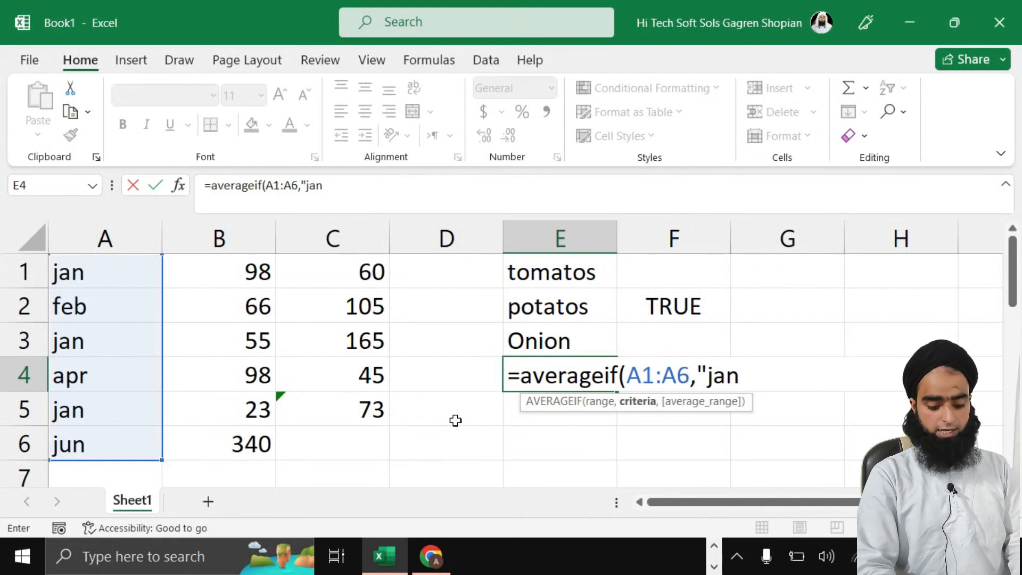
pyautogui.write('",')
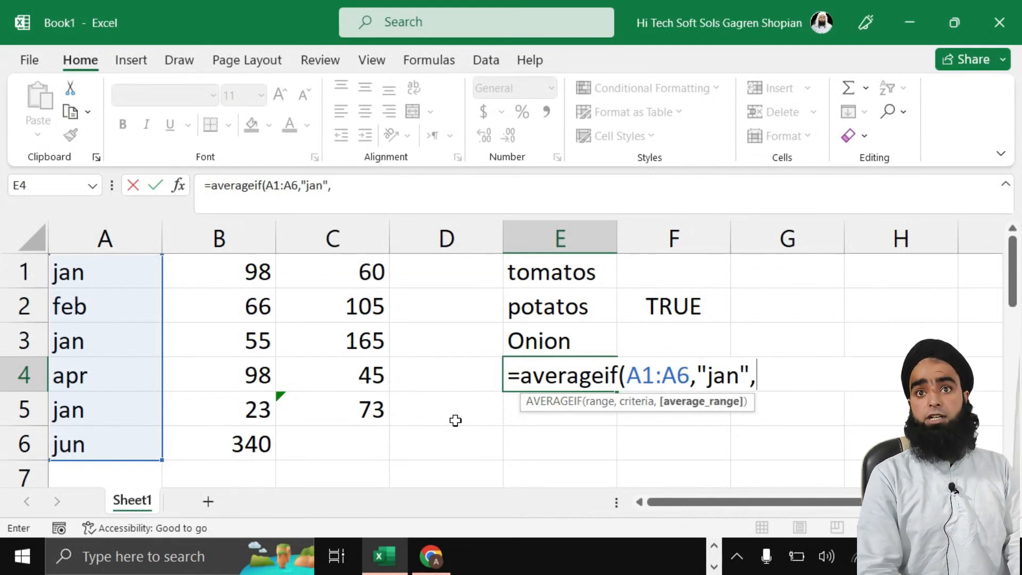
pyautogui.moveTo(249, 266); pyautogui.dragTo(243, 431)
pyautogui.write(')')
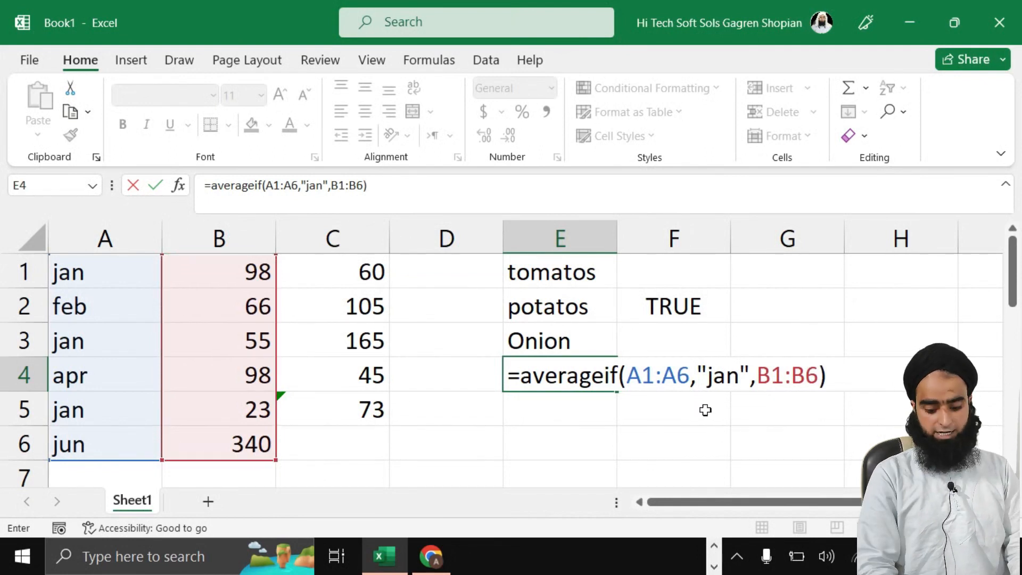
pyautogui.press('Return')
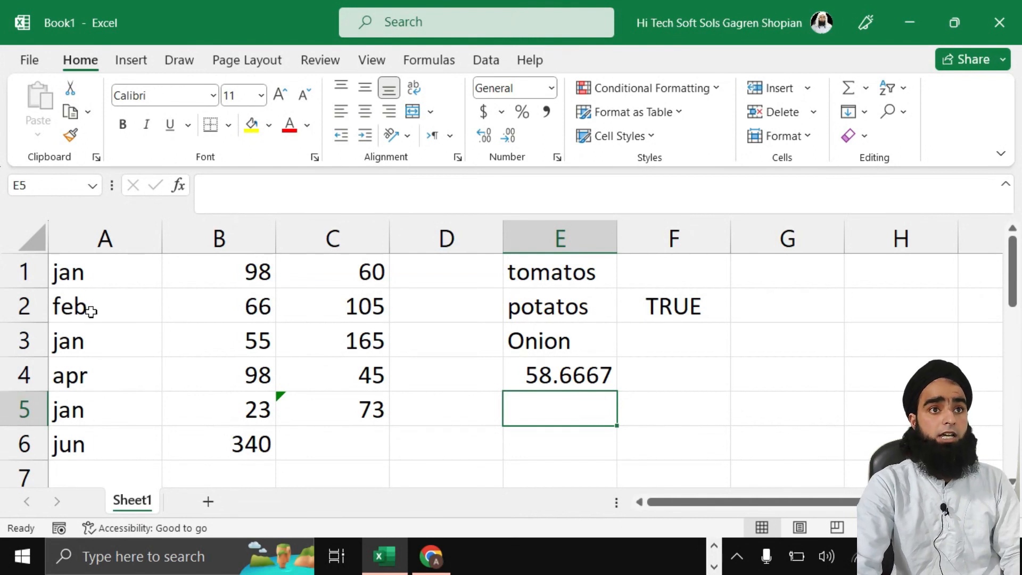
pyautogui.click(566, 381)
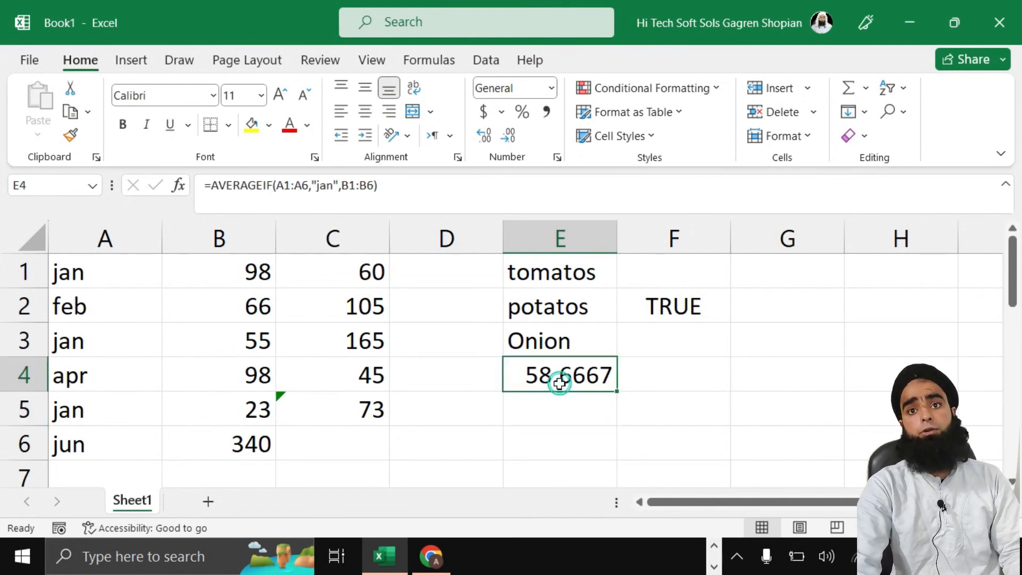
pyautogui.doubleClick(573, 377)
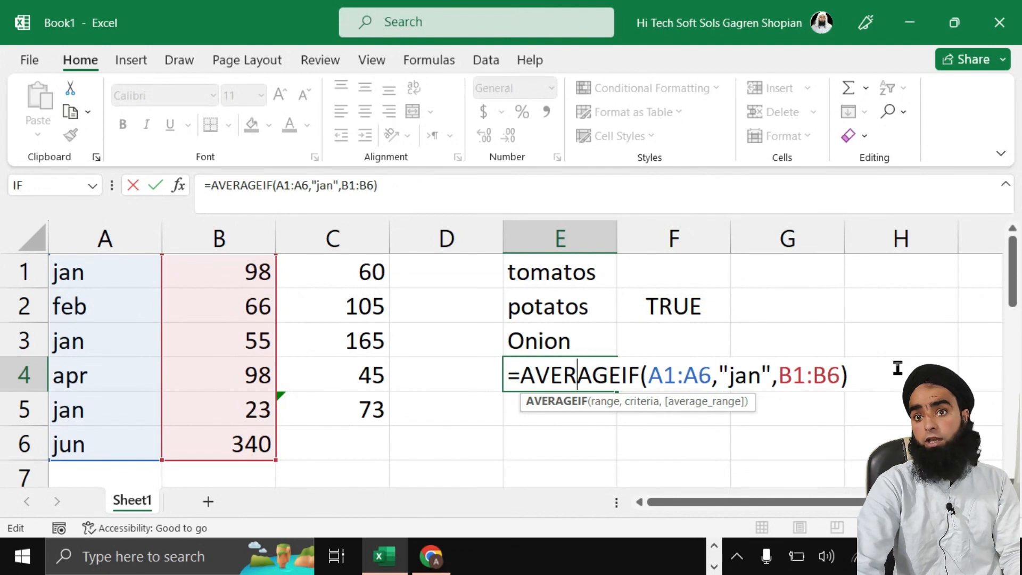
pyautogui.click(871, 375)
pyautogui.press('Return')
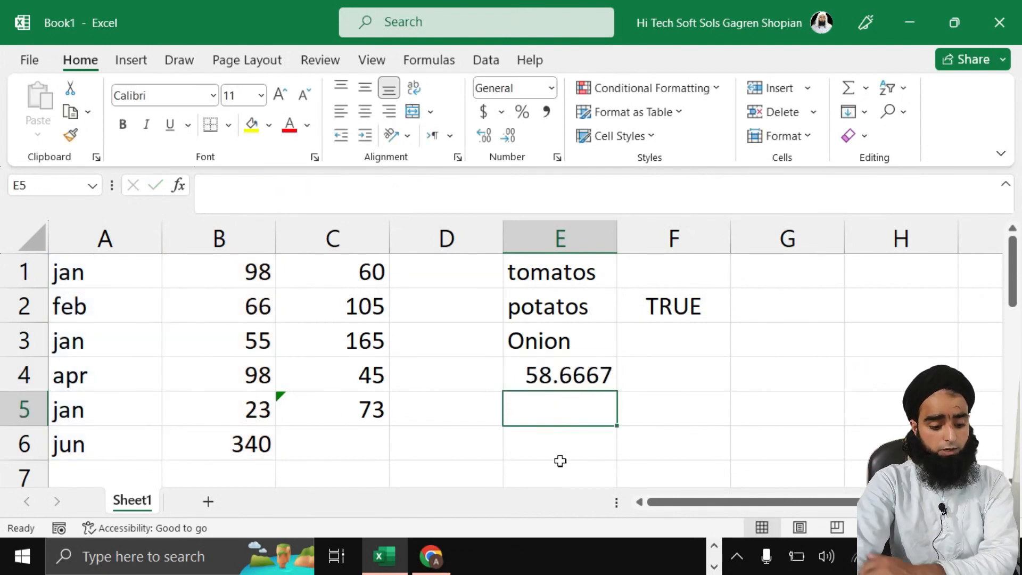
pyautogui.doubleClick(568, 410)
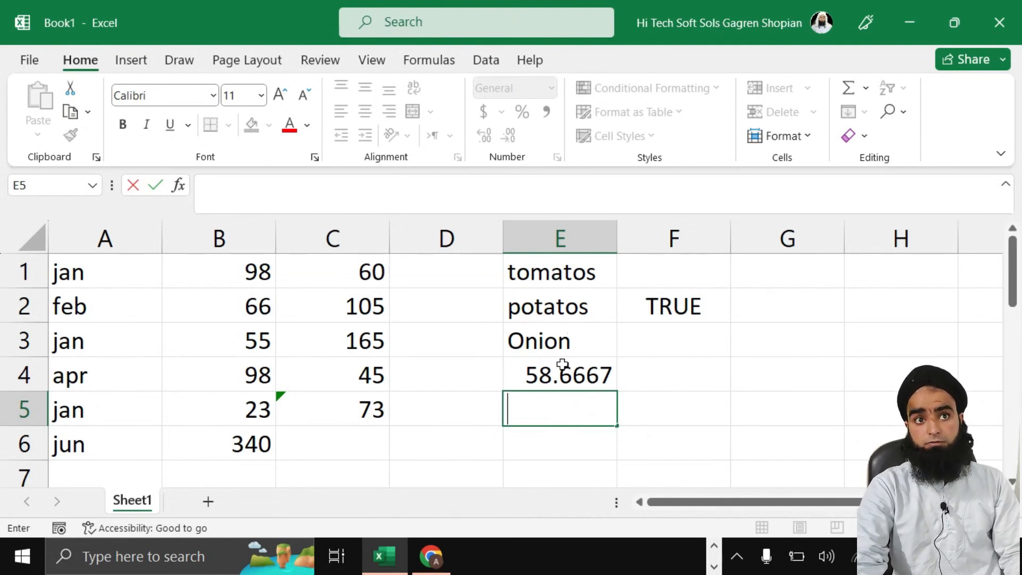
# Step: Enter the person's first name in A7 and their parentage, capitalised, in B7
pyautogui.scroll(-1, 133, 447)
pyautogui.click(110, 421)
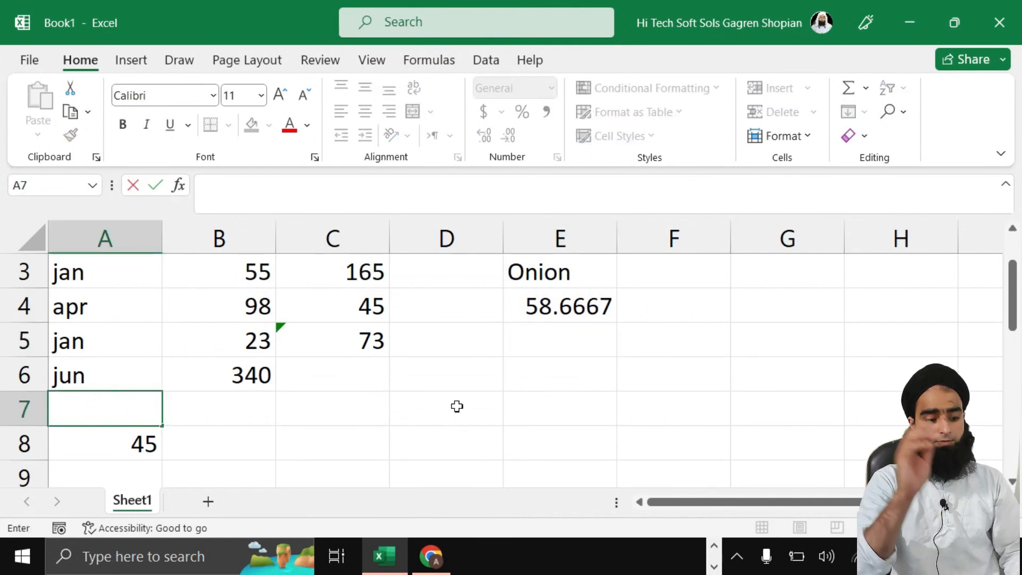
pyautogui.press('Tab')
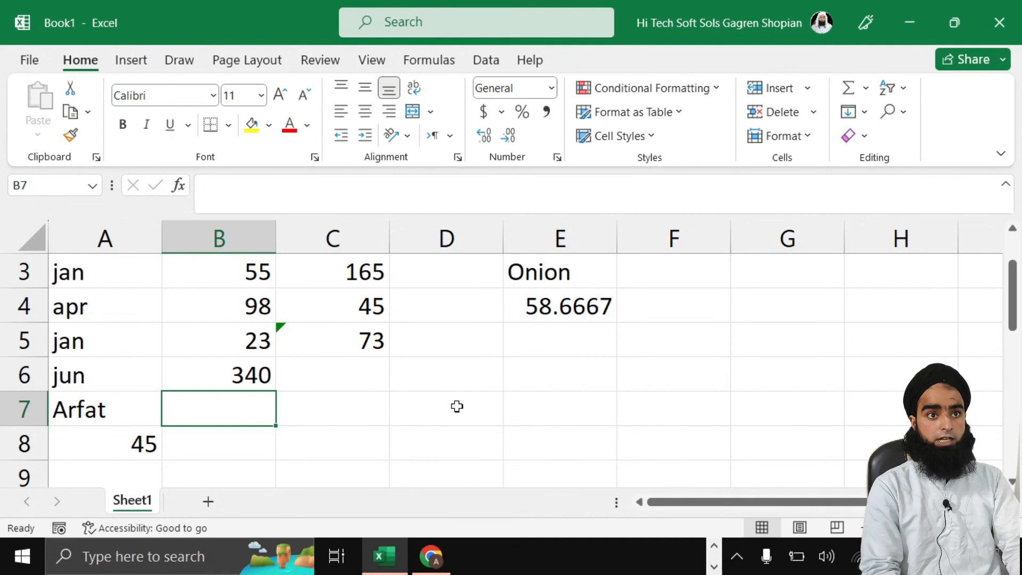
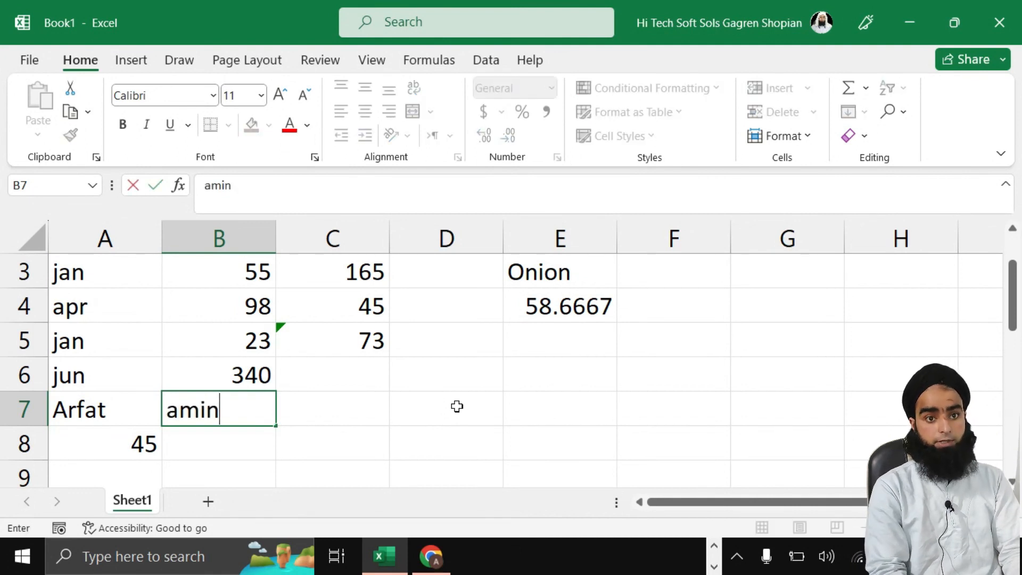
pyautogui.press('Left')
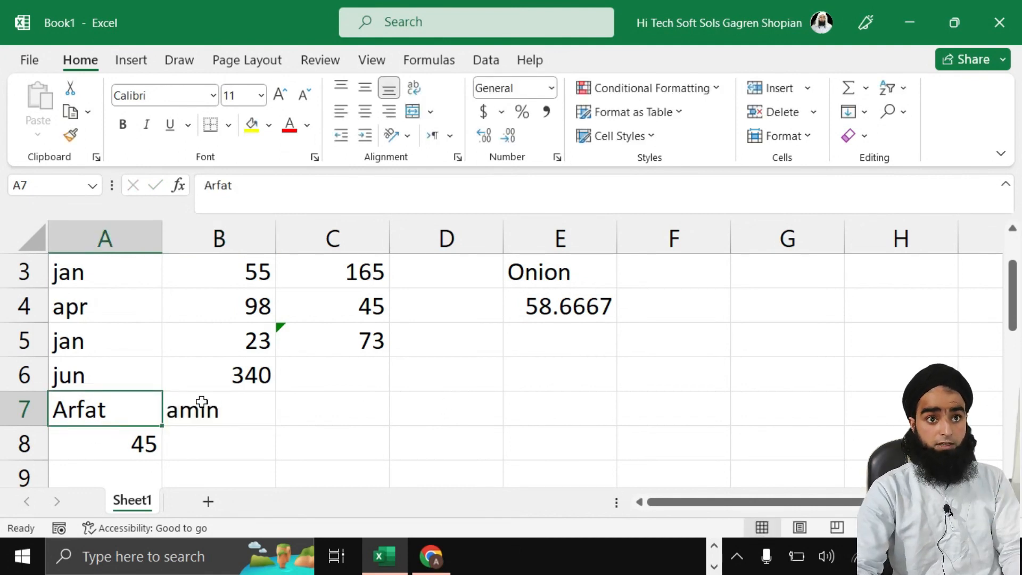
pyautogui.doubleClick(171, 409)
pyautogui.press('Delete')
pyautogui.write('A')
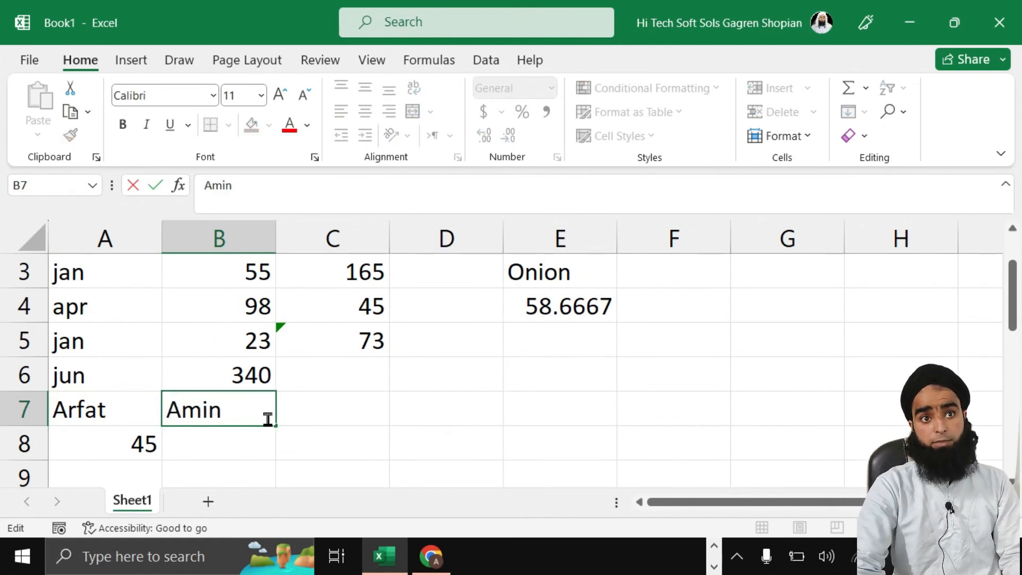
pyautogui.click(322, 416)
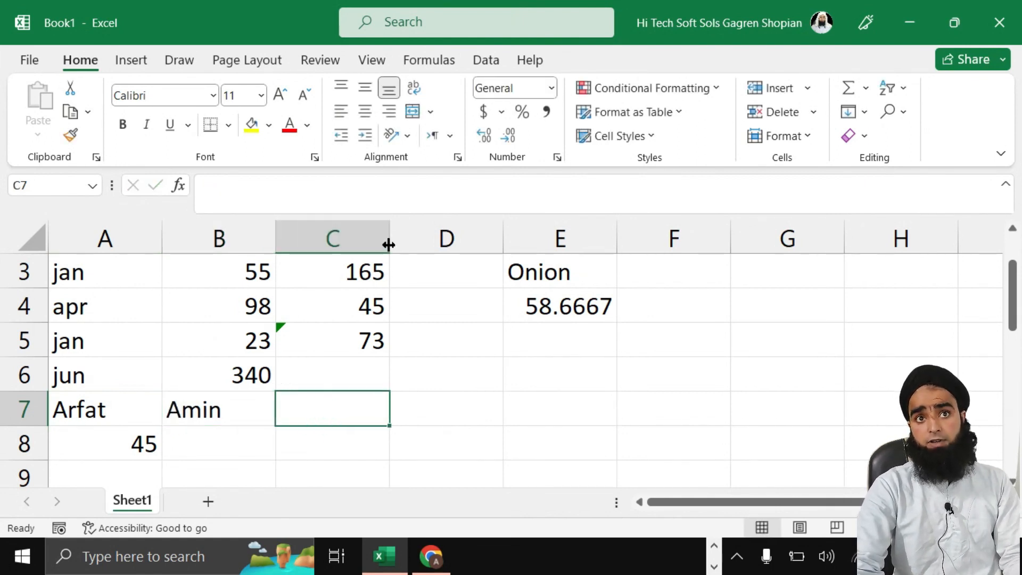
# Step: Widen column C and enter the family name in C7 in proper case
pyautogui.moveTo(389, 242); pyautogui.dragTo(472, 241)
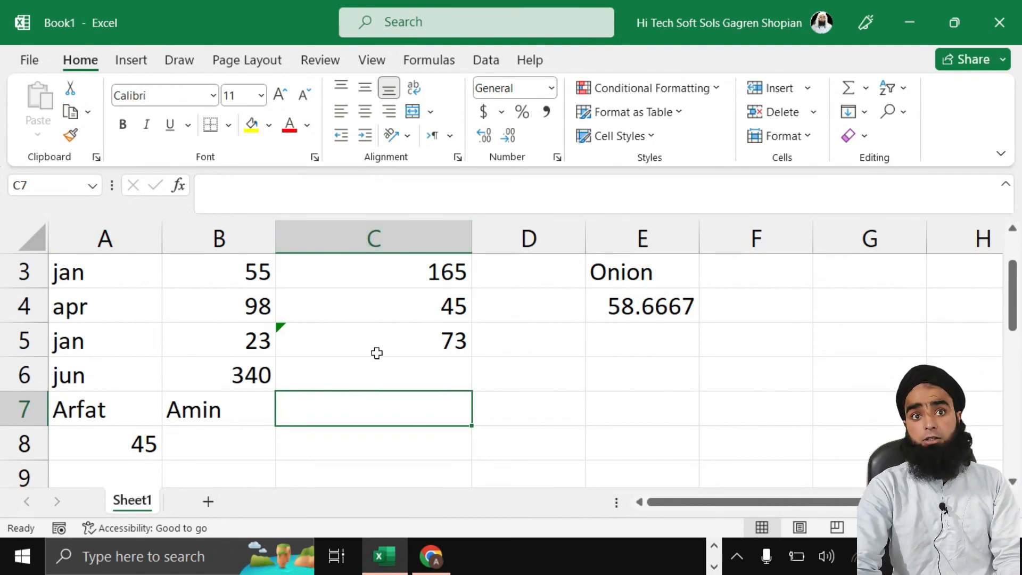
pyautogui.click(328, 404)
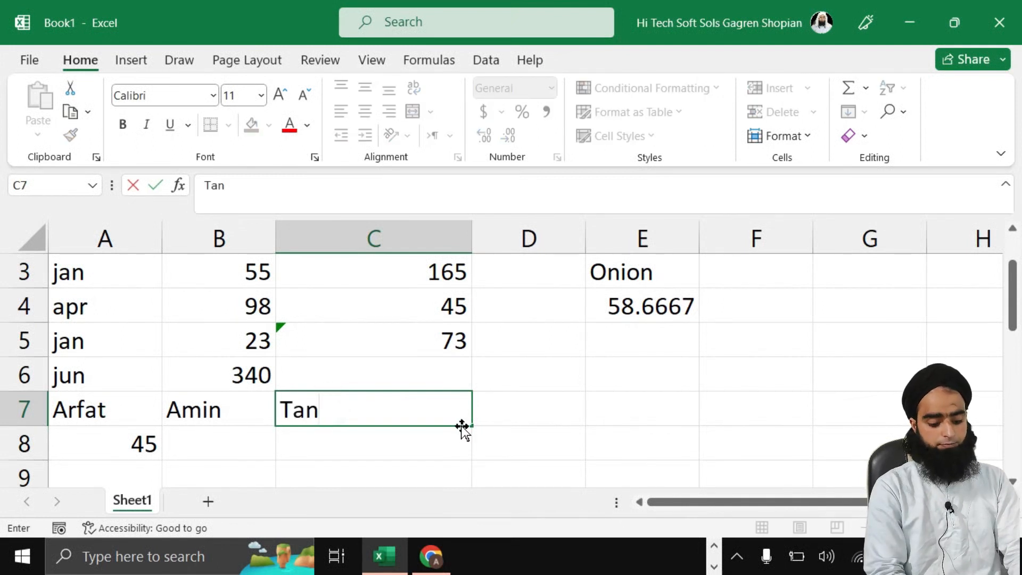
pyautogui.click(512, 410)
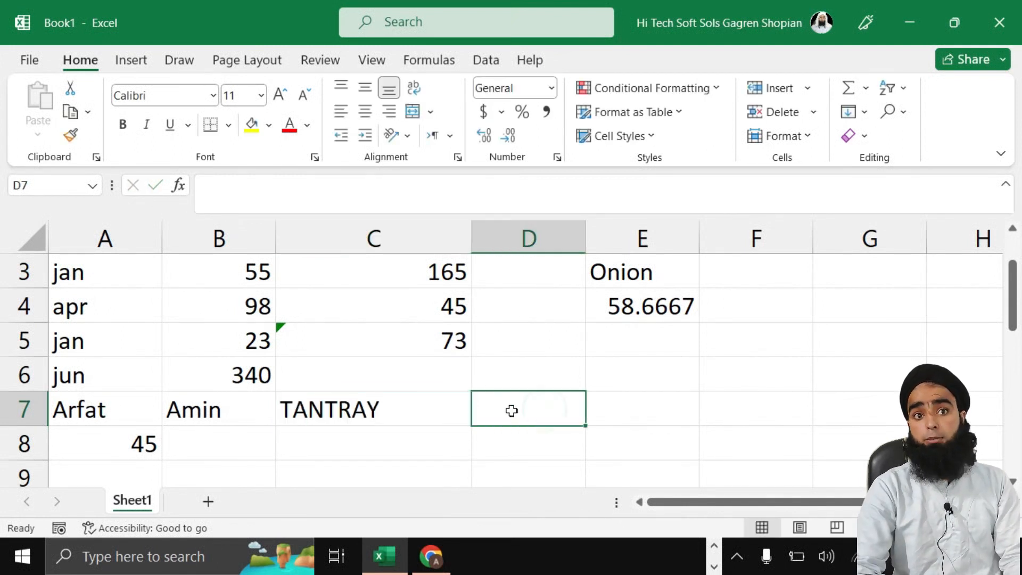
pyautogui.doubleClick(370, 409)
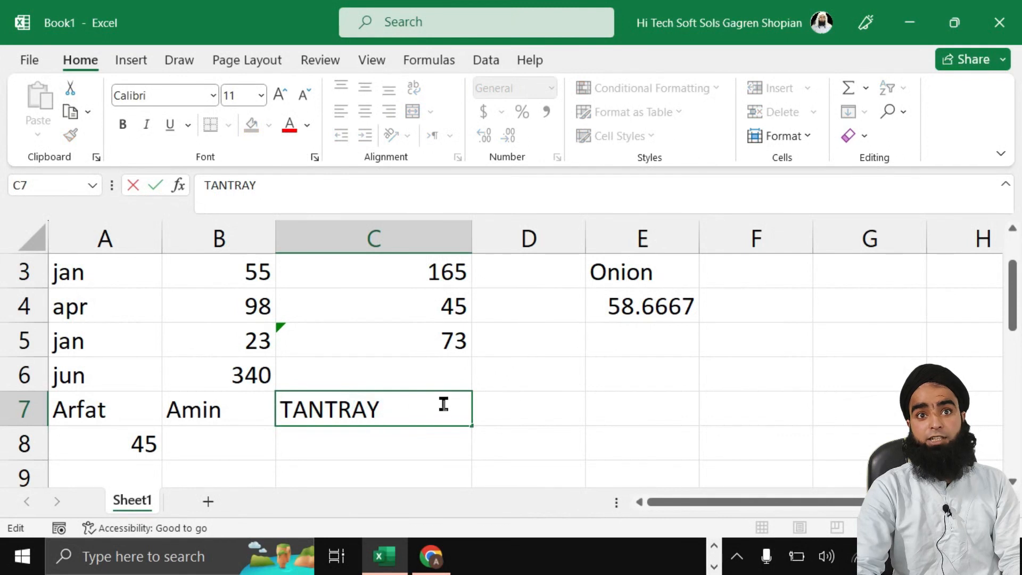
pyautogui.doubleClick(542, 421)
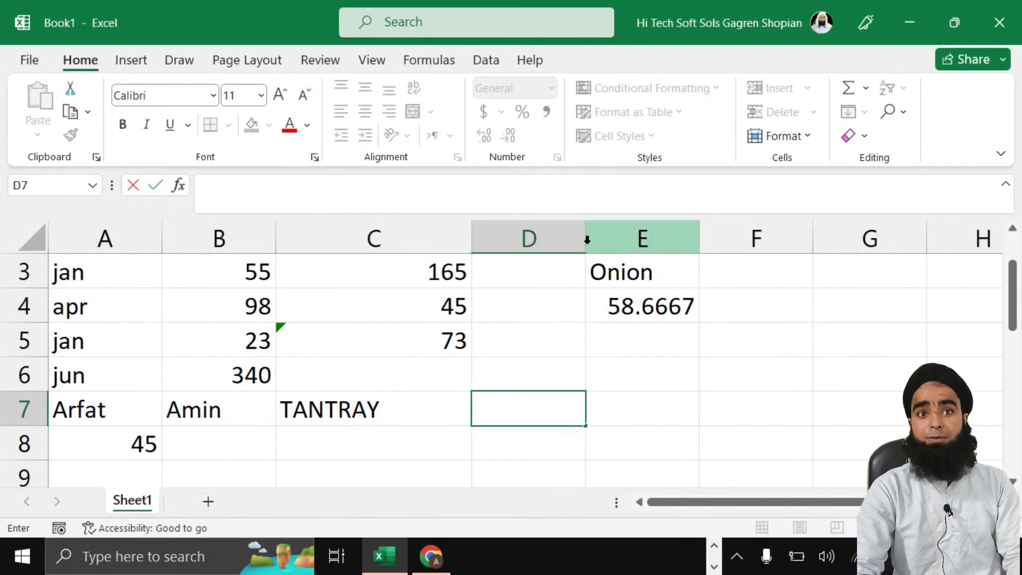
pyautogui.doubleClick(379, 408)
pyautogui.moveTo(378, 408); pyautogui.dragTo(293, 409)
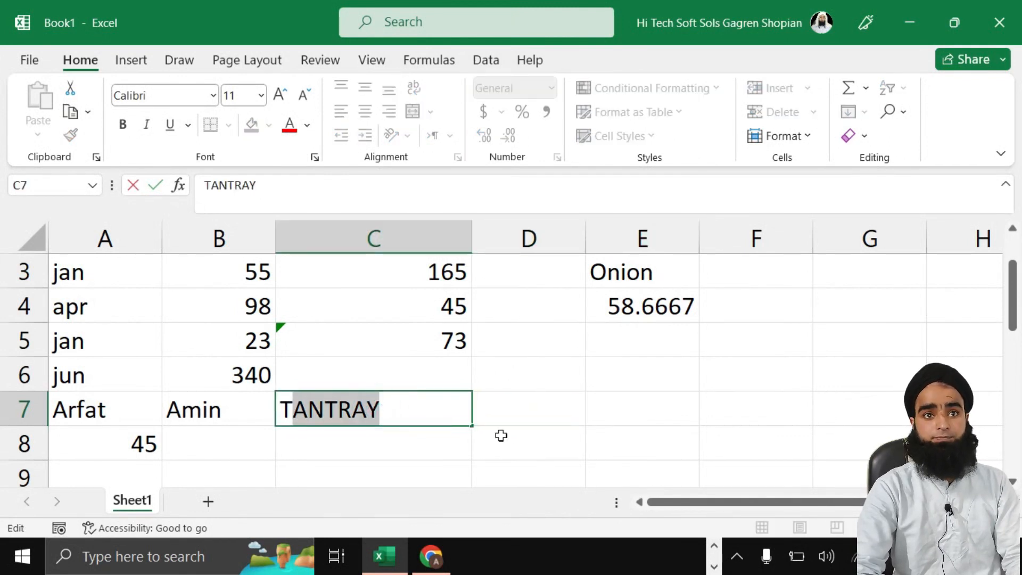
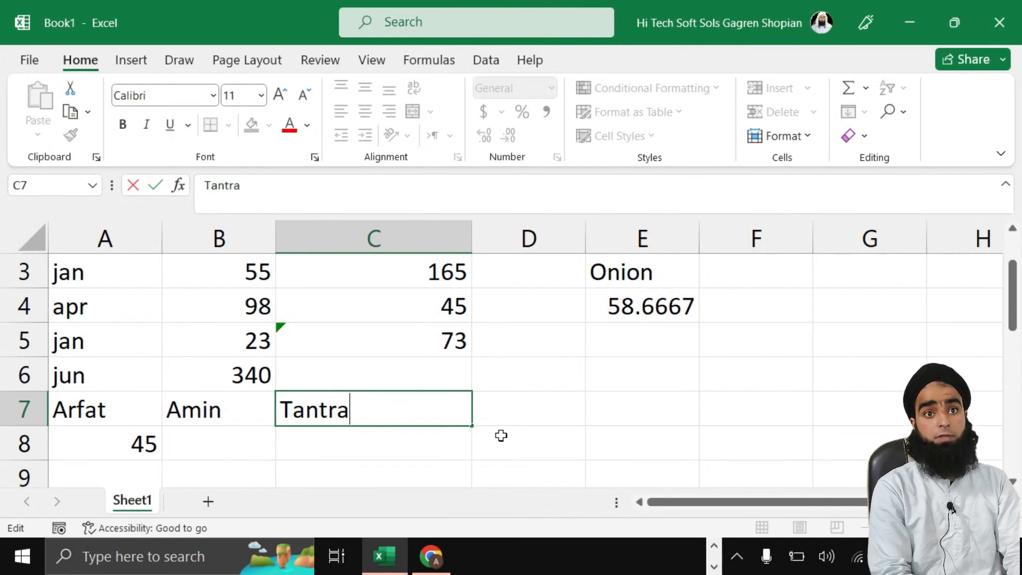
pyautogui.click(512, 420)
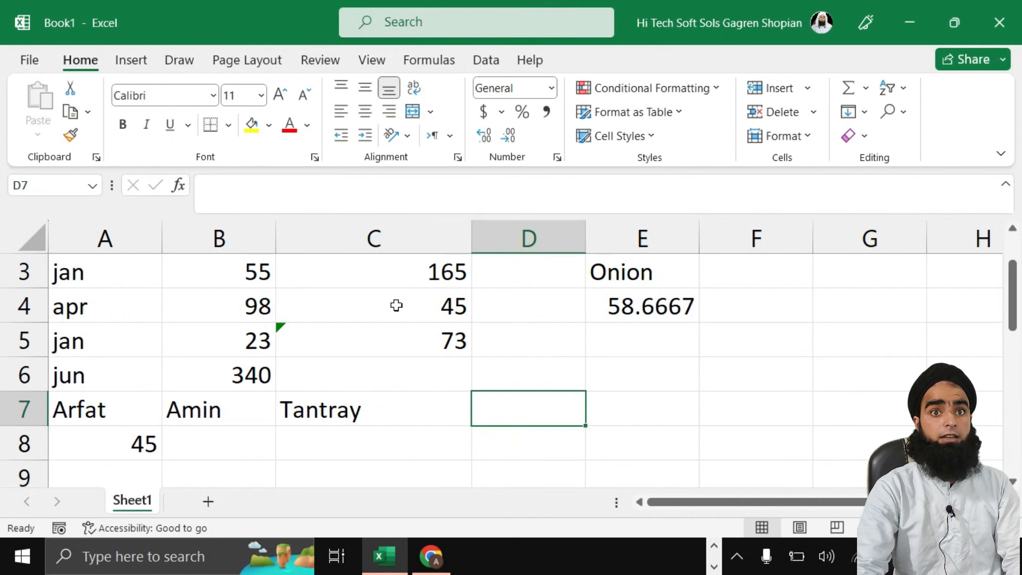
# Step: Type the headers Name, Parentage and Cast into A6:C6
pyautogui.moveTo(611, 373); pyautogui.dragTo(97, 358)
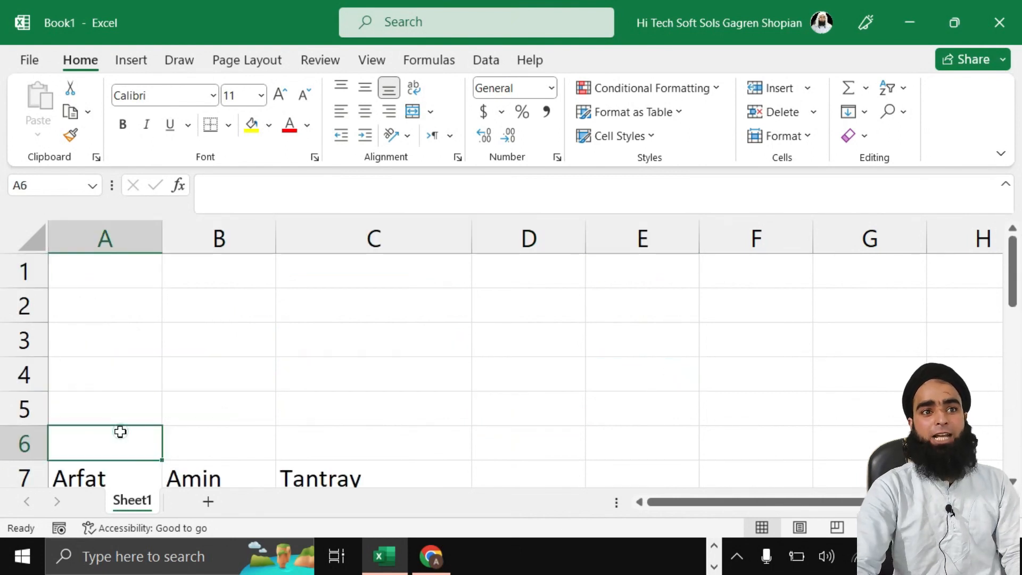
pyautogui.click(205, 439)
pyautogui.moveTo(80, 445); pyautogui.dragTo(207, 440)
pyautogui.click(207, 439)
pyautogui.click(117, 432)
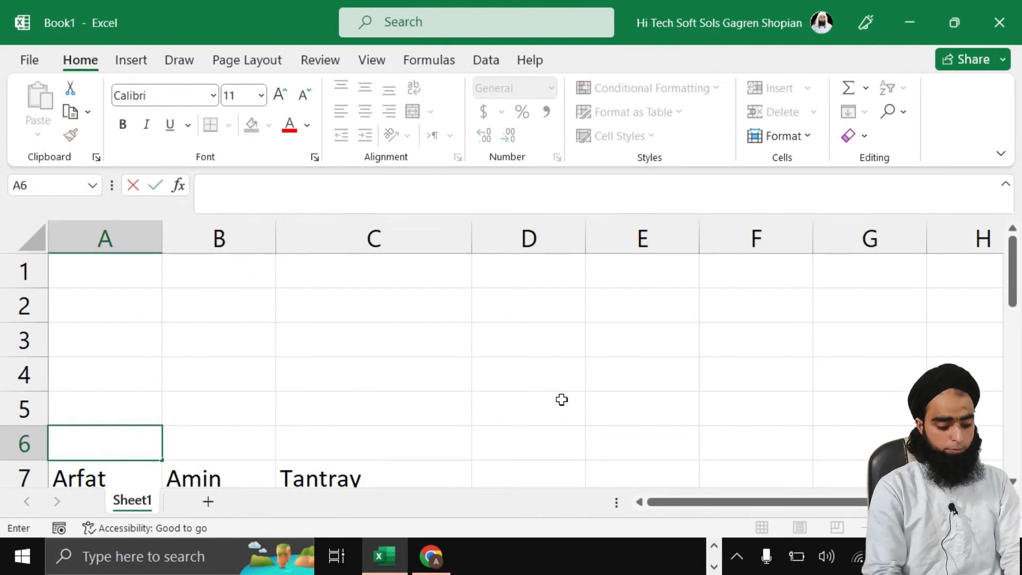
pyautogui.write('Name')
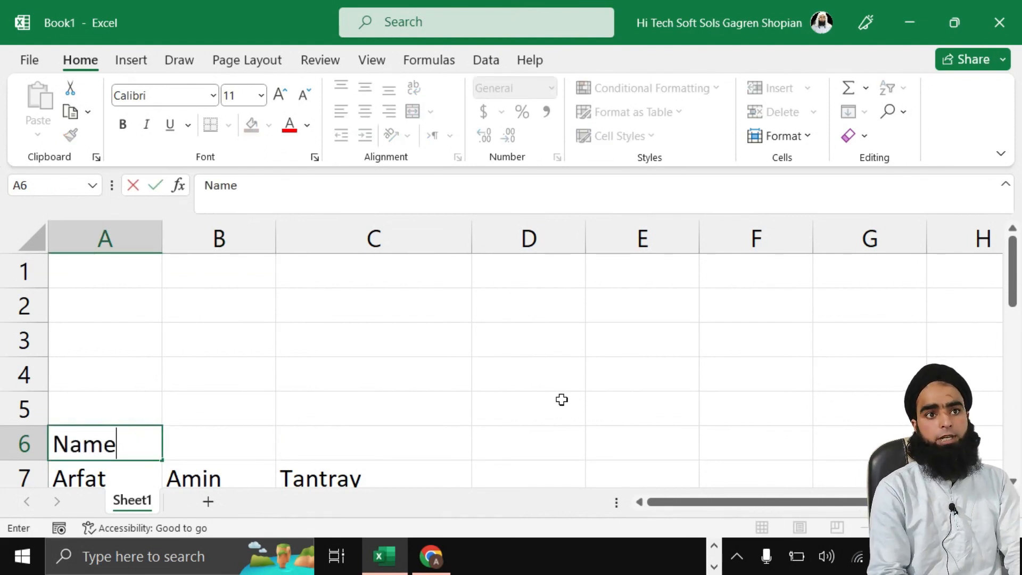
pyautogui.press('Tab')
pyautogui.write('Parentage')
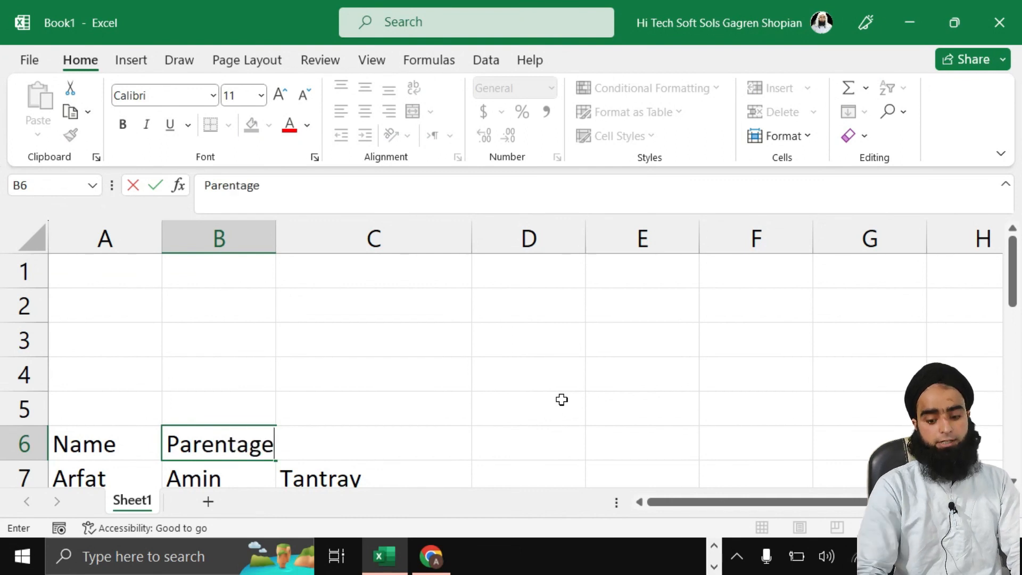
pyautogui.press('Tab')
pyautogui.write('Cas')
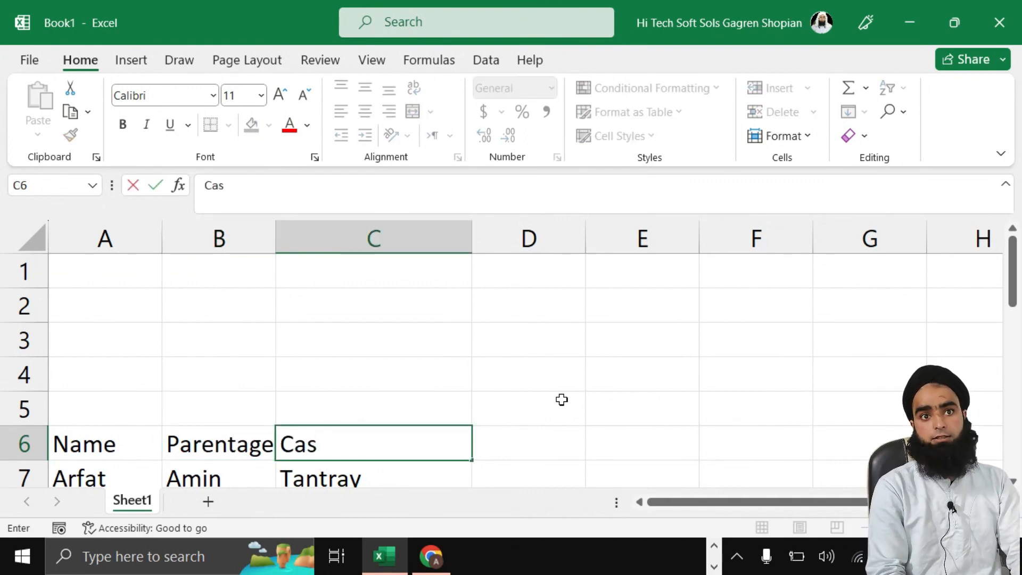
pyautogui.write('t')
# Step: Add the Full Name header in D6 and widen column D to fit full names
pyautogui.scroll(-1, 504, 463)
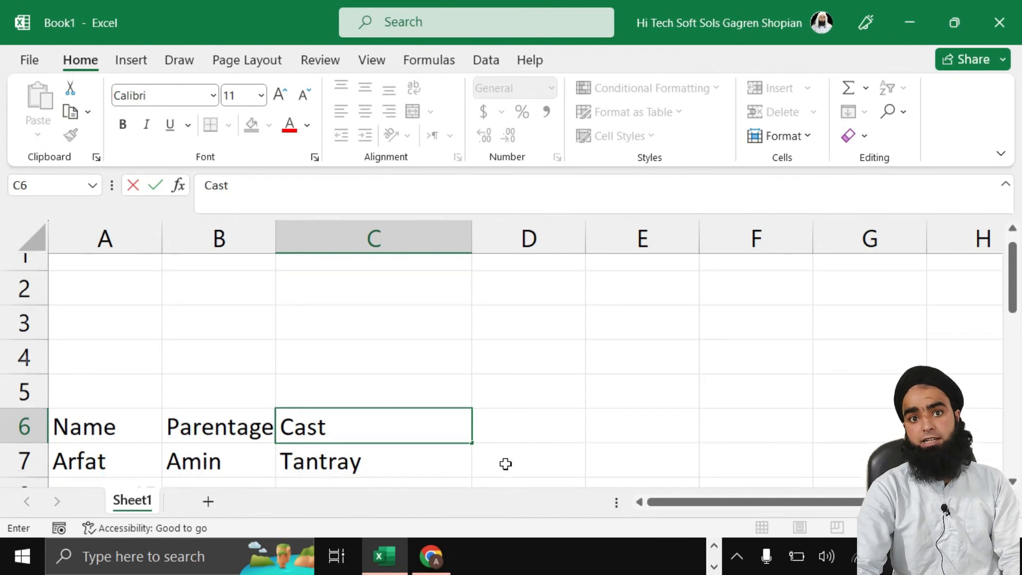
pyautogui.click(516, 420)
pyautogui.doubleClick(527, 411)
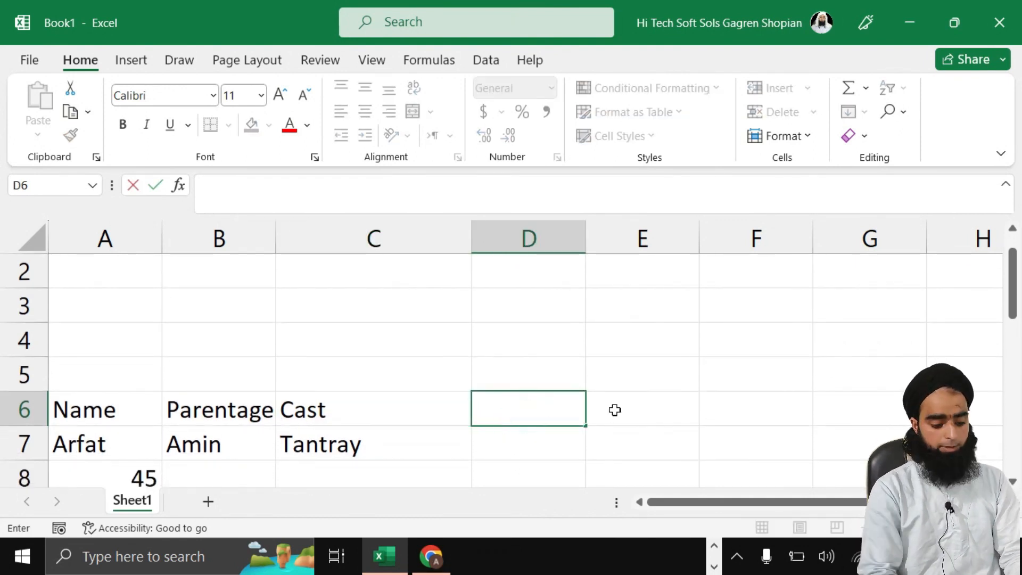
pyautogui.write('Full Na')
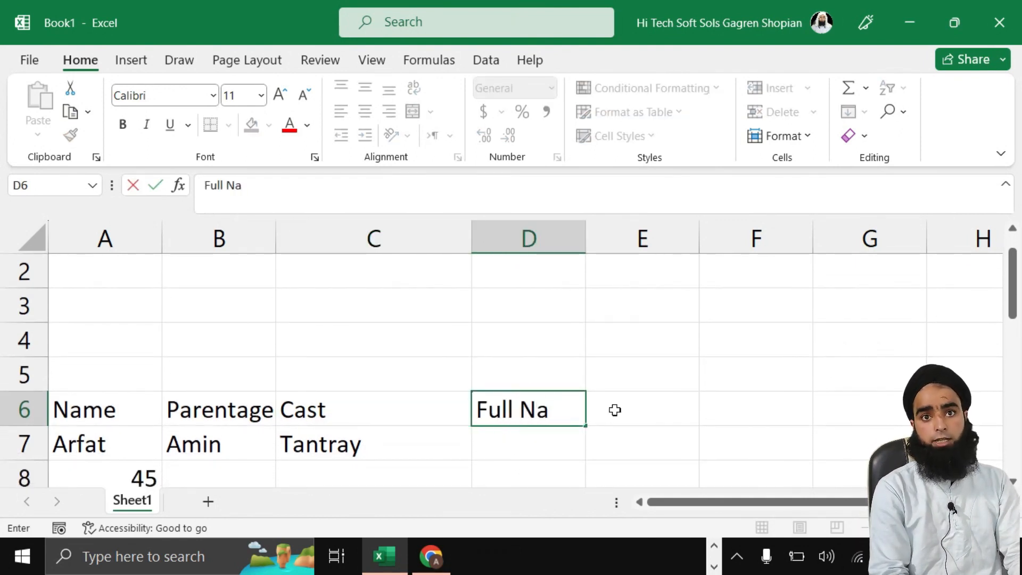
pyautogui.write('me')
pyautogui.click(597, 241)
pyautogui.moveTo(588, 242); pyautogui.dragTo(796, 245)
pyautogui.doubleClick(511, 452)
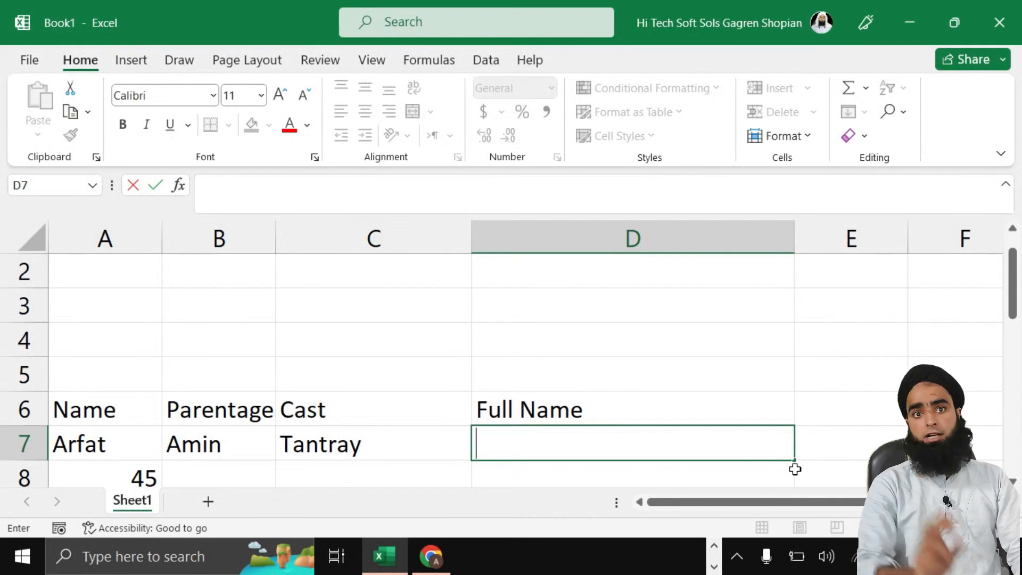
# Step: Start a CONCAT formula in D7 joining A7 and B7 with a space separator
pyautogui.write('=c')
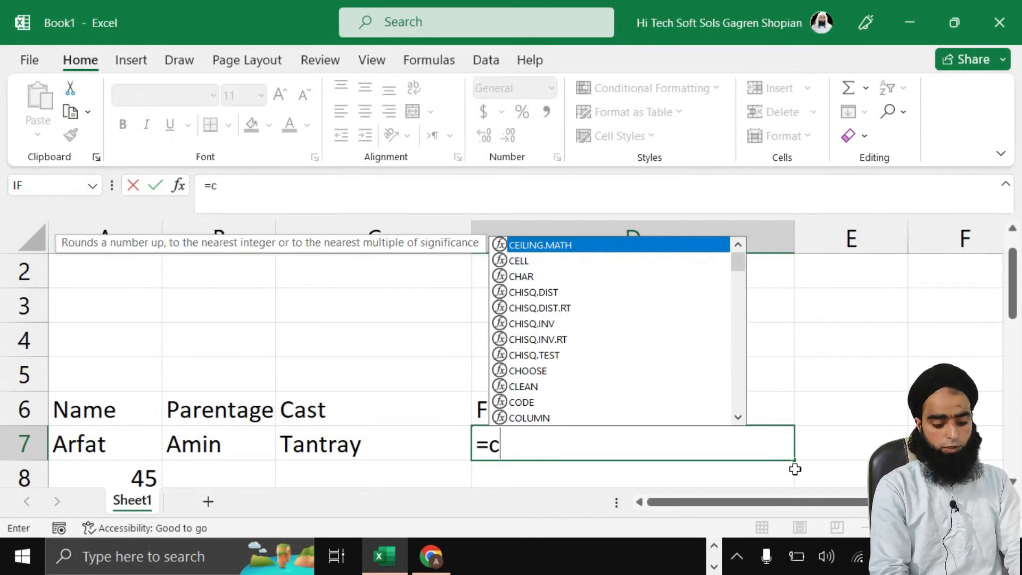
pyautogui.write('onca')
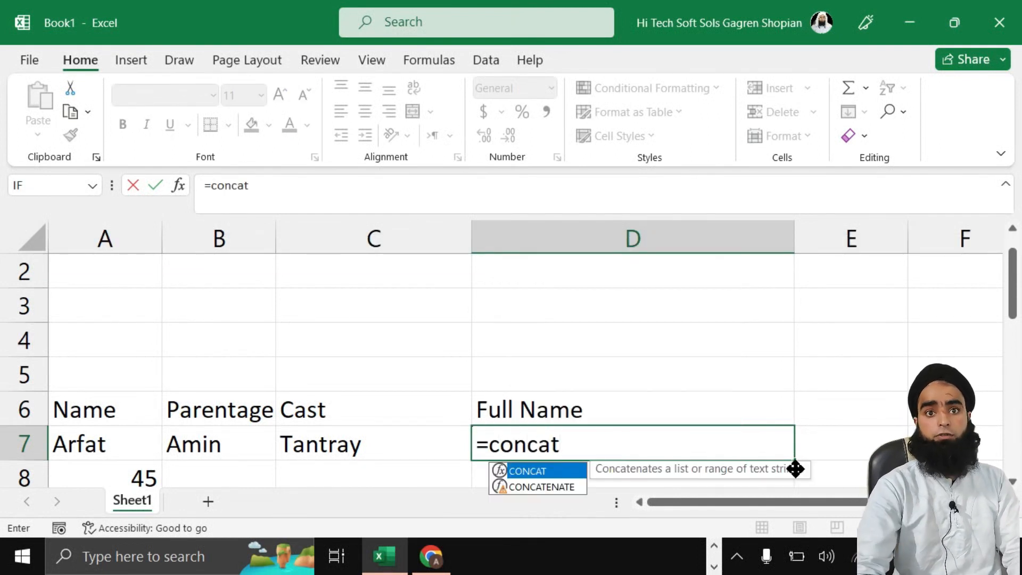
pyautogui.write('t')
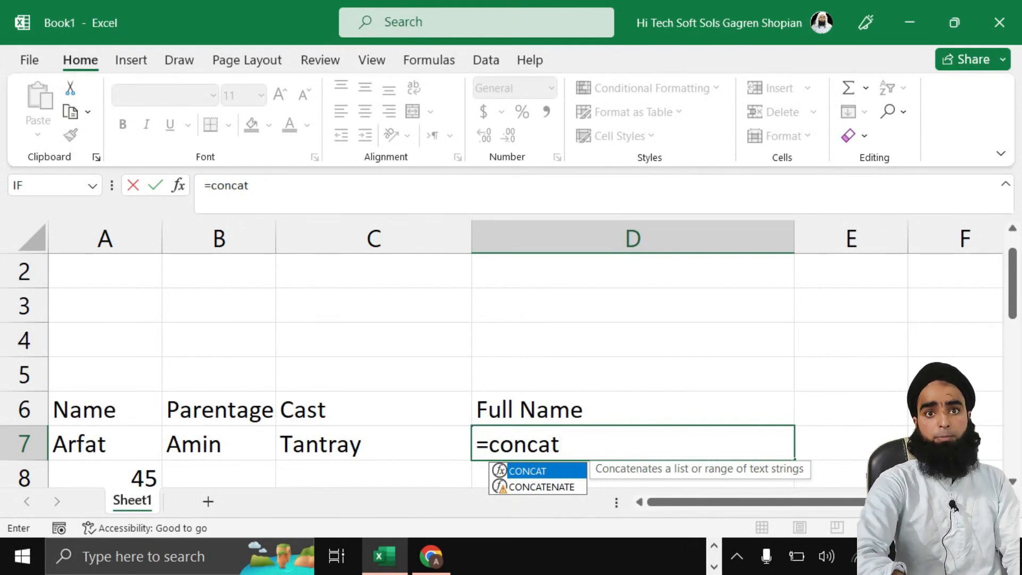
pyautogui.write('(')
pyautogui.click(80, 441)
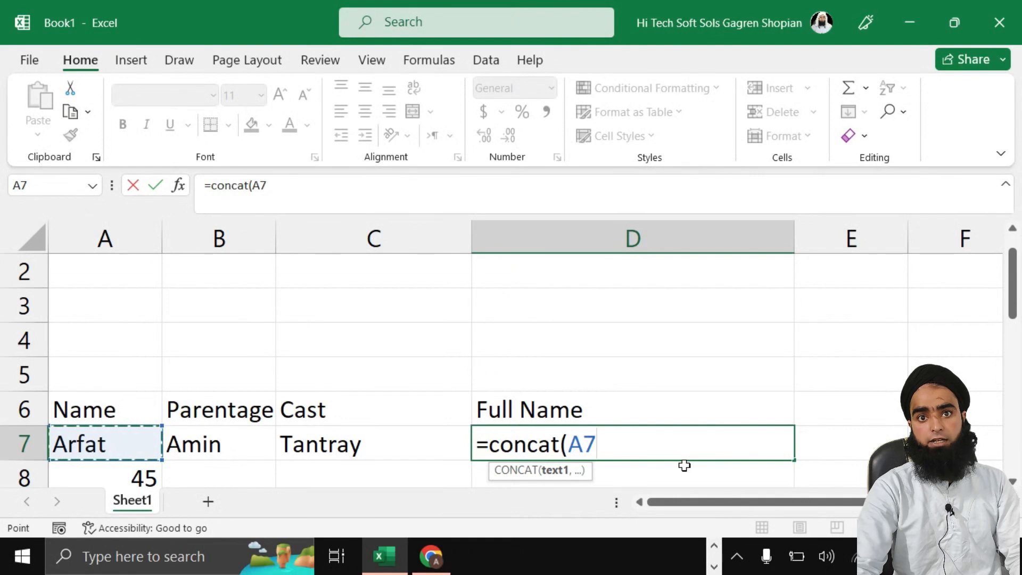
pyautogui.write(',')
pyautogui.click(196, 447)
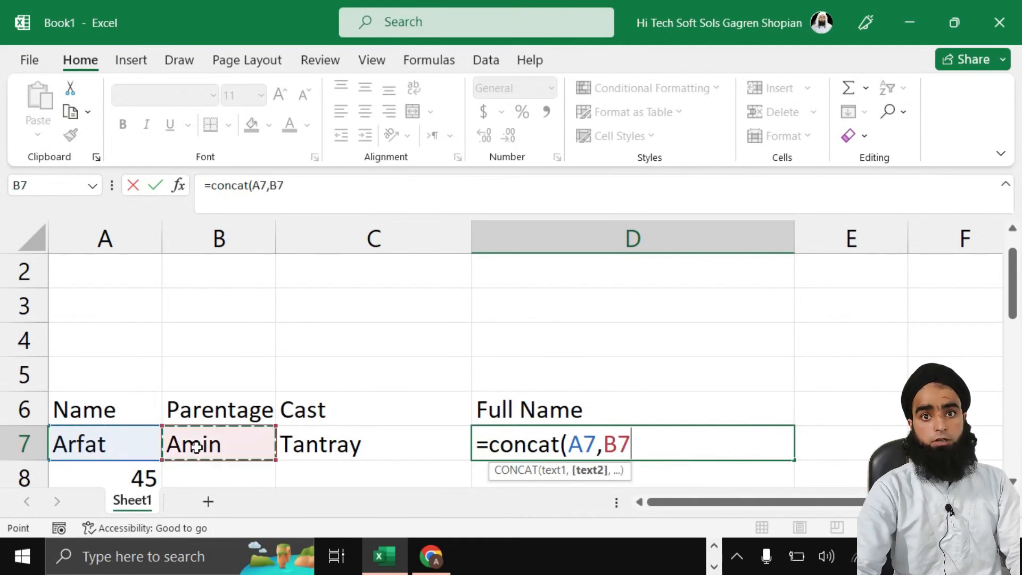
pyautogui.write(')')
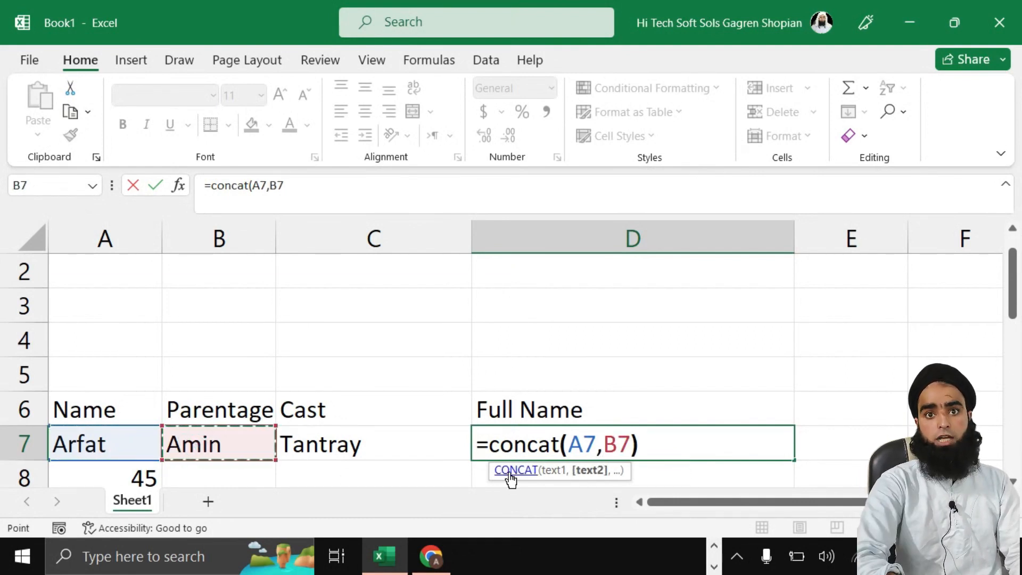
pyautogui.click(603, 449)
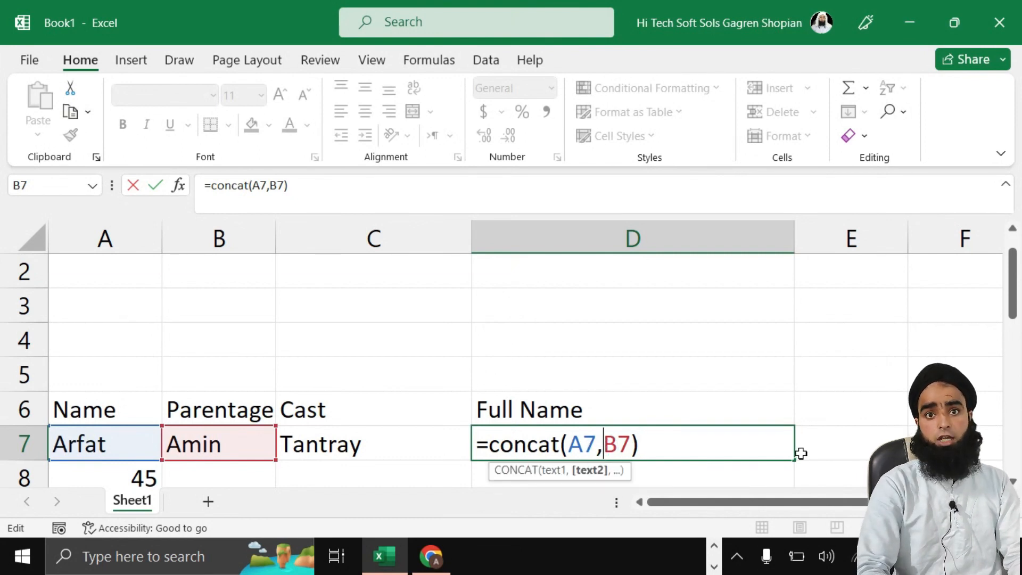
pyautogui.write('" "')
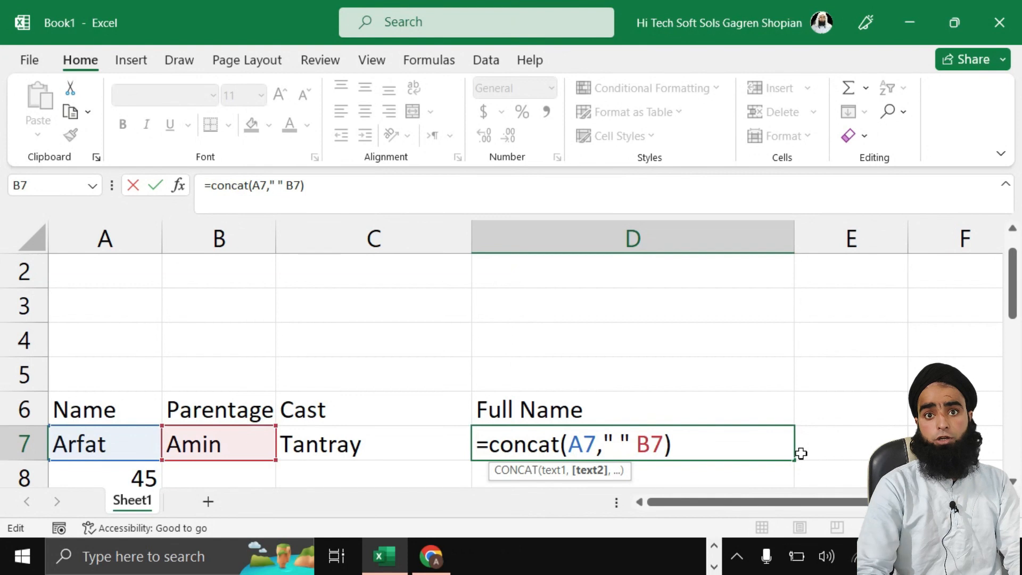
pyautogui.press('BackSpace')
pyautogui.write(',')
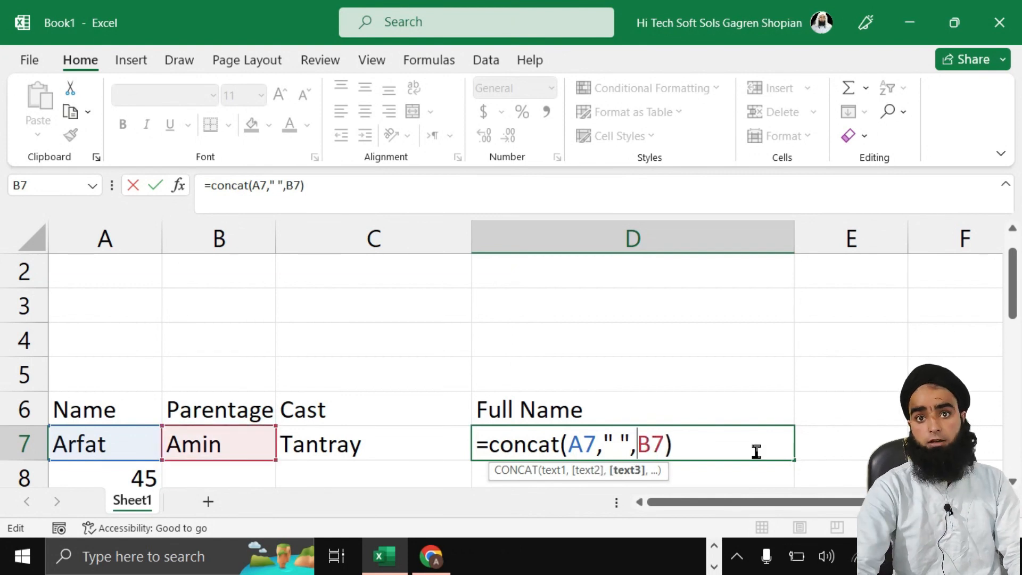
pyautogui.click(616, 437)
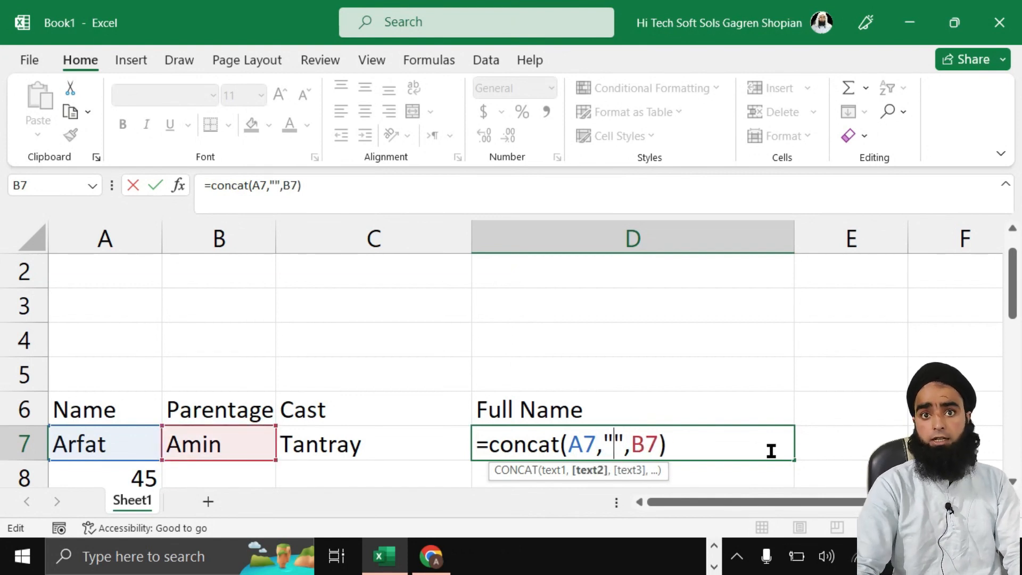
pyautogui.click(766, 446)
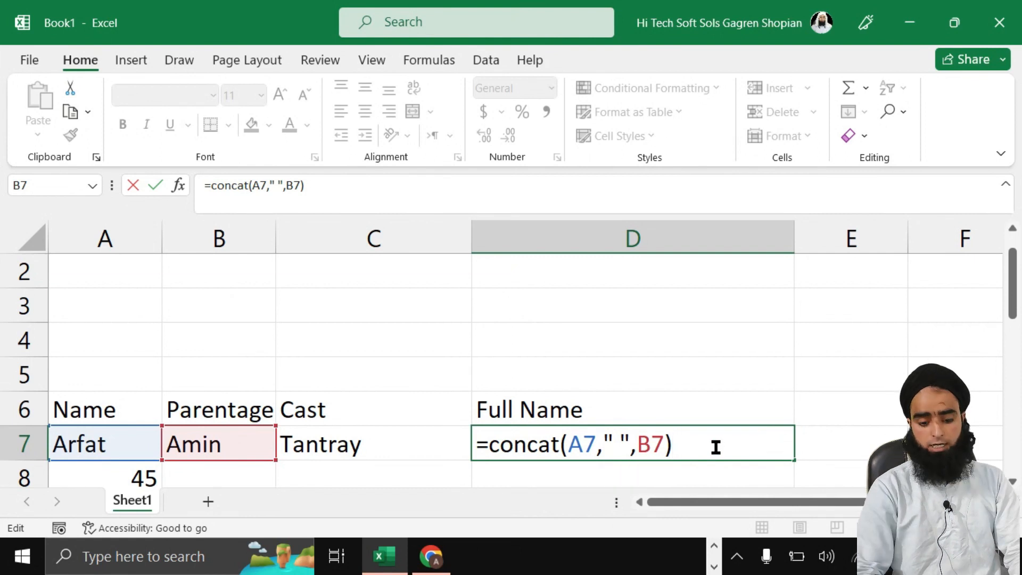
pyautogui.press('Return')
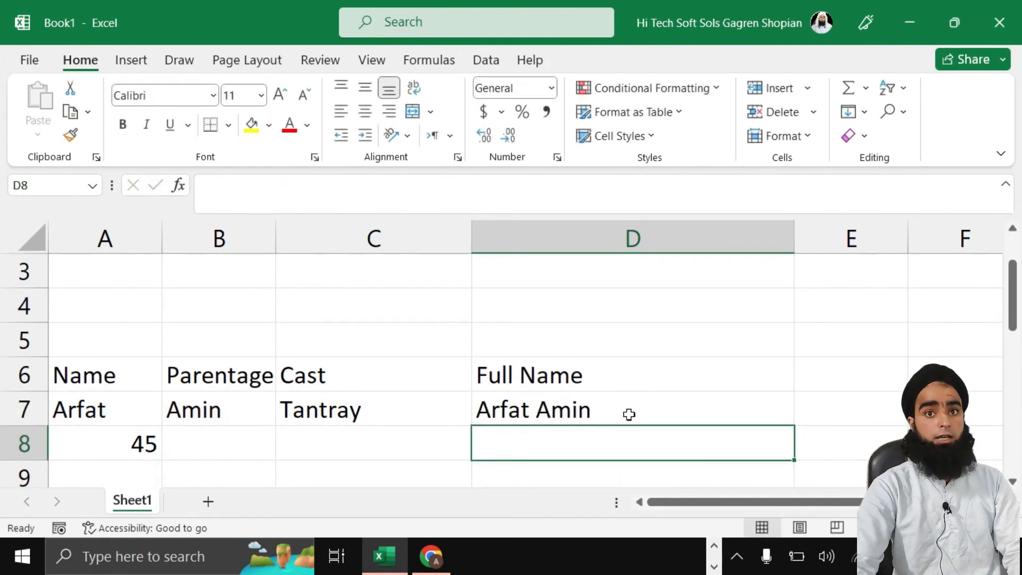
# Step: Rework the quoted space separator between A7 and B7 in D7's formula
pyautogui.doubleClick(570, 418)
pyautogui.click(658, 416)
pyautogui.press('BackSpace')
pyautogui.press('BackSpace')
pyautogui.press('BackSpace')
pyautogui.press('BackSpace')
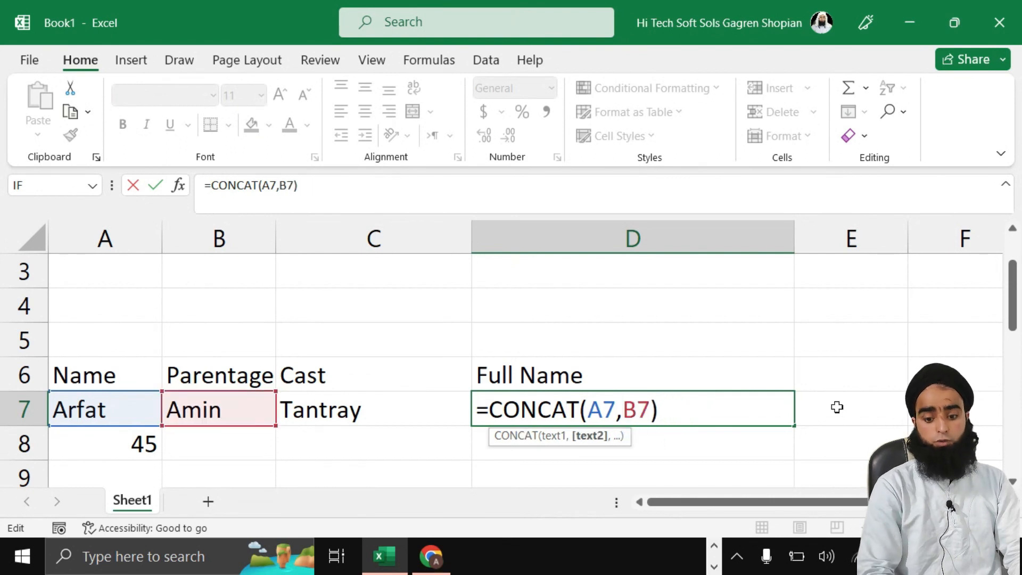
pyautogui.press('Return')
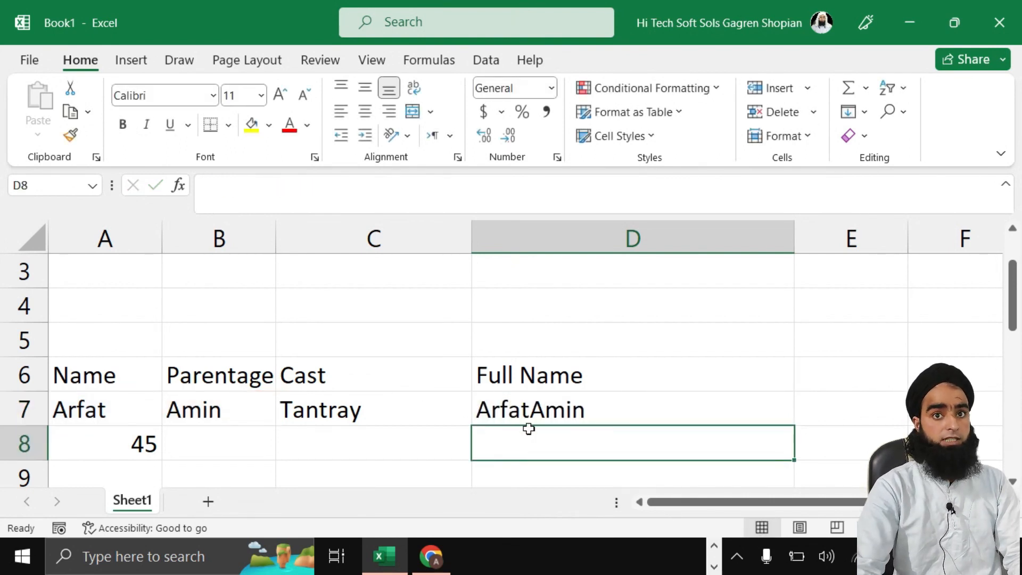
pyautogui.doubleClick(535, 411)
pyautogui.click(620, 411)
pyautogui.write('""B7)')
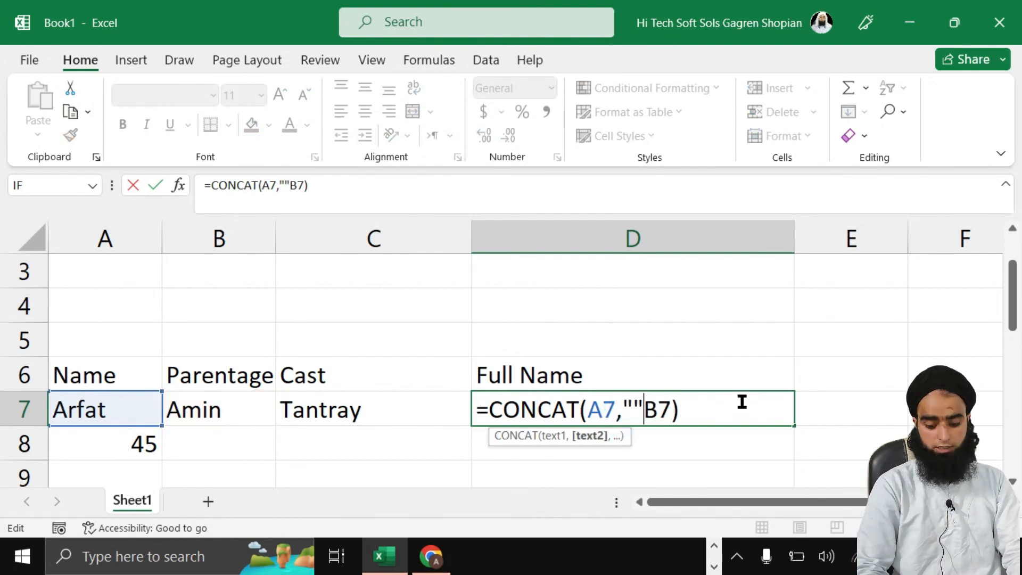
pyautogui.press('Left')
pyautogui.press('Right')
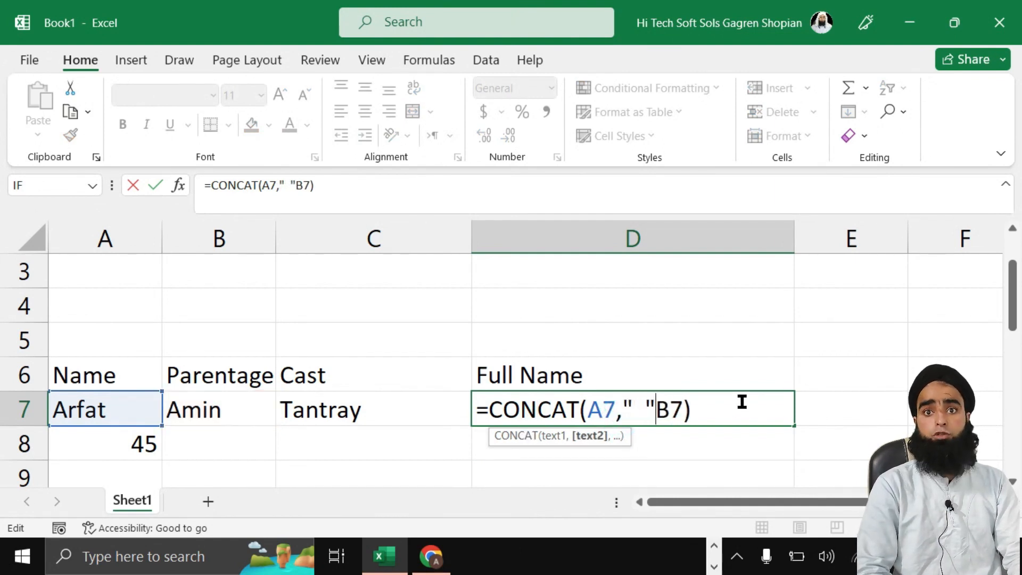
pyautogui.write(',')
pyautogui.press('Return')
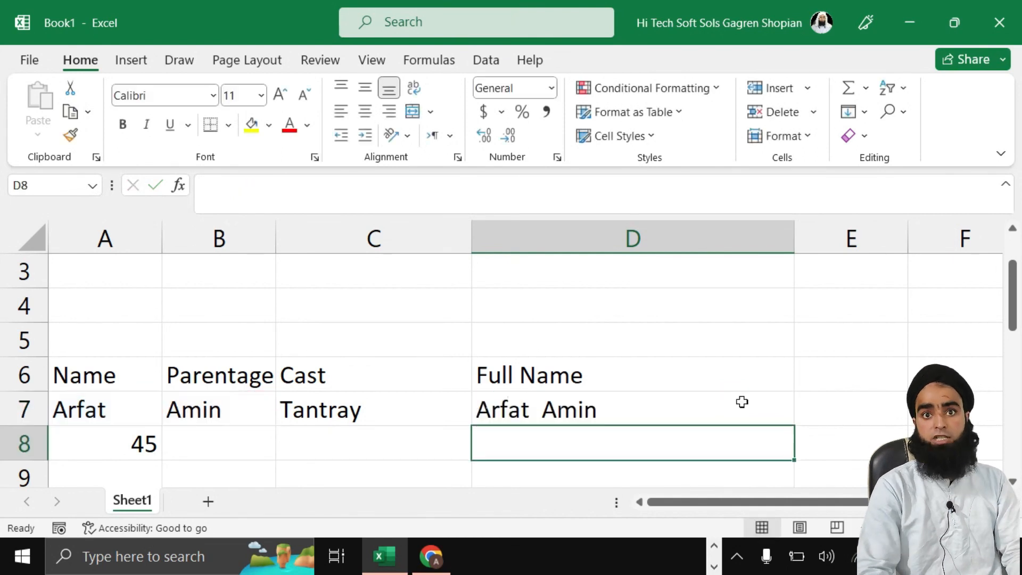
# Step: Complete D7 as =CONCAT(A7," ",B7," ",C7) by adding a space and C7
pyautogui.doubleClick(541, 418)
pyautogui.click(646, 411)
pyautogui.press('BackSpace')
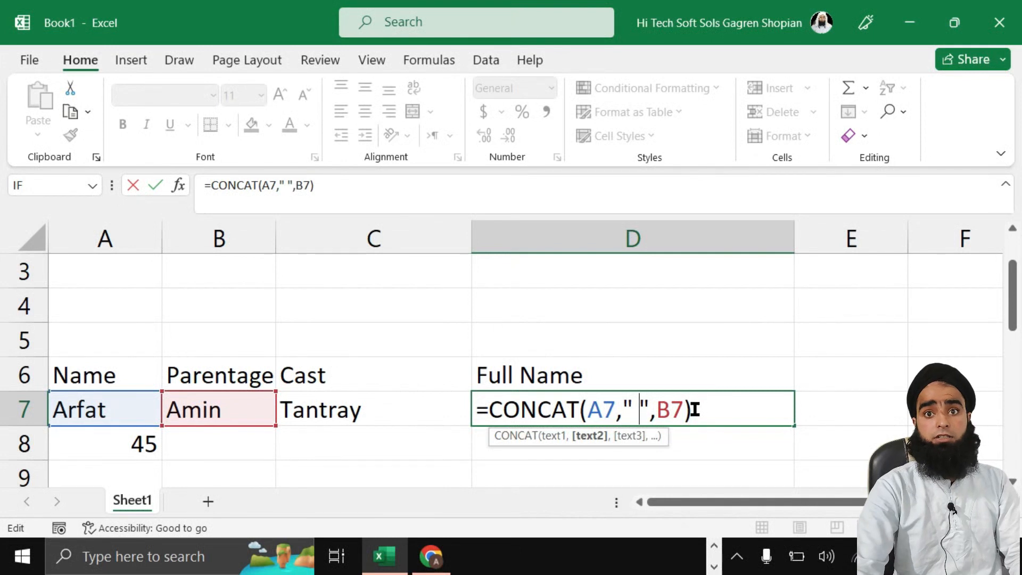
pyautogui.click(677, 410)
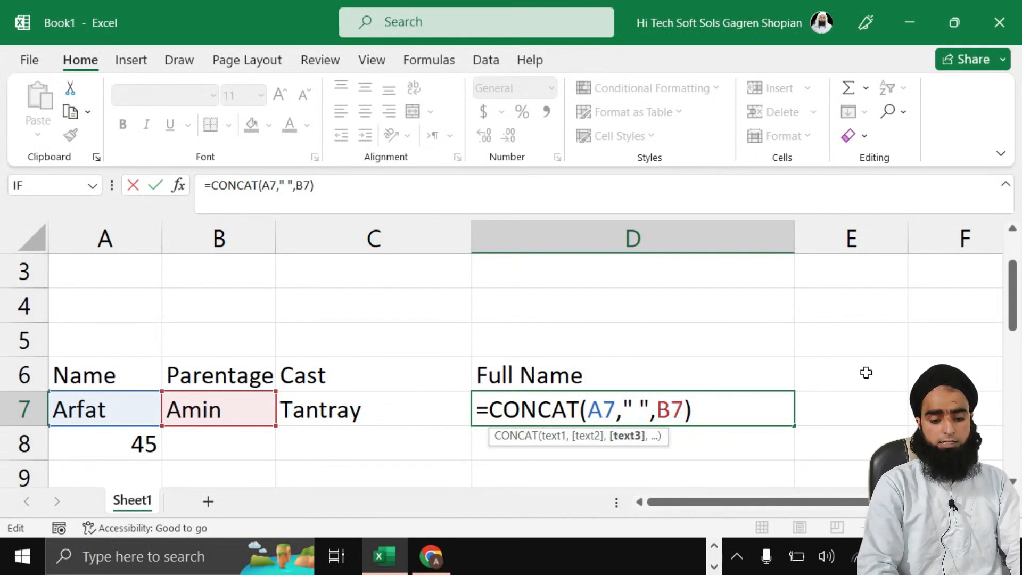
pyautogui.write(', " "')
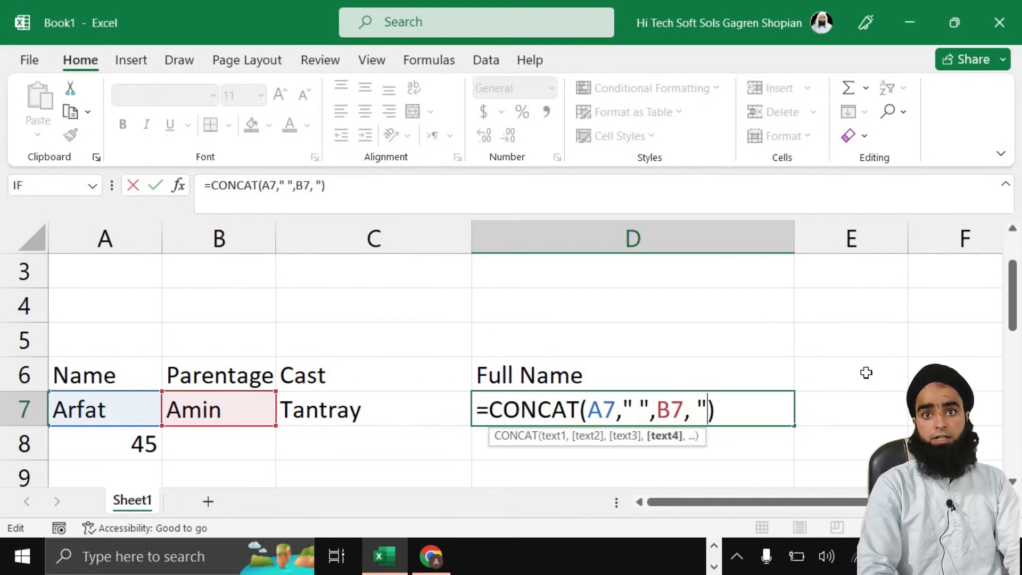
pyautogui.write(',')
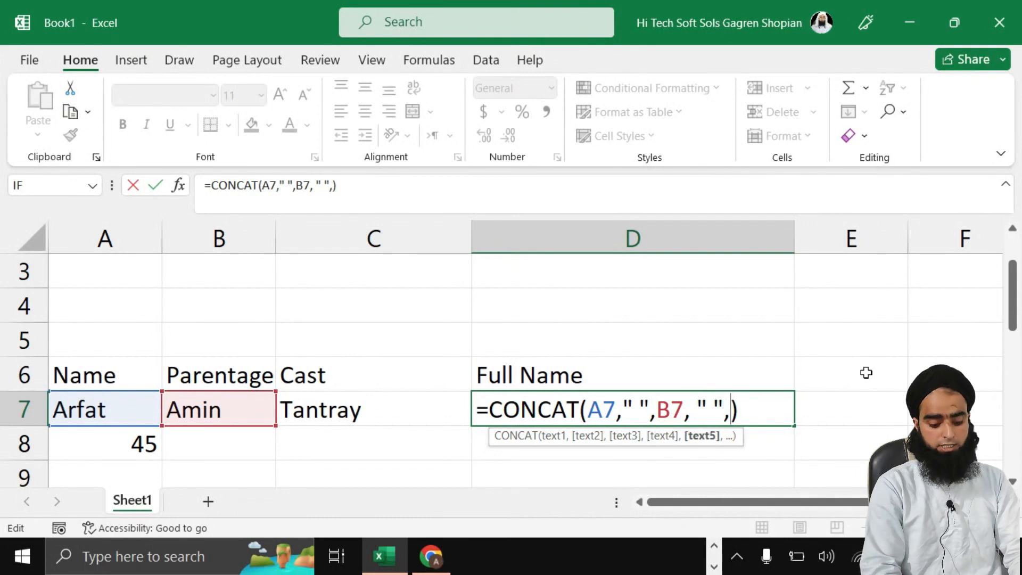
pyautogui.click(325, 412)
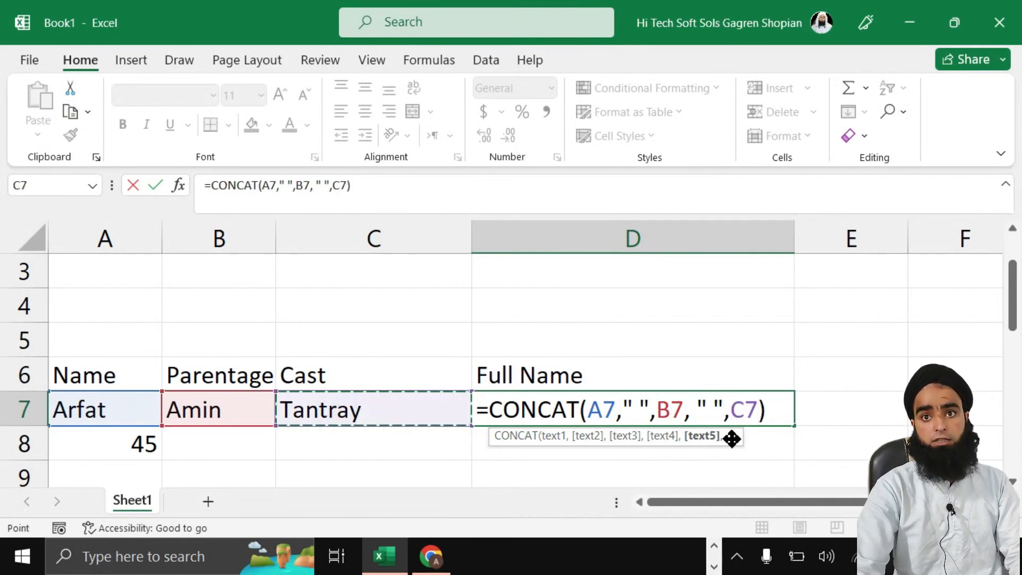
pyautogui.press('Return')
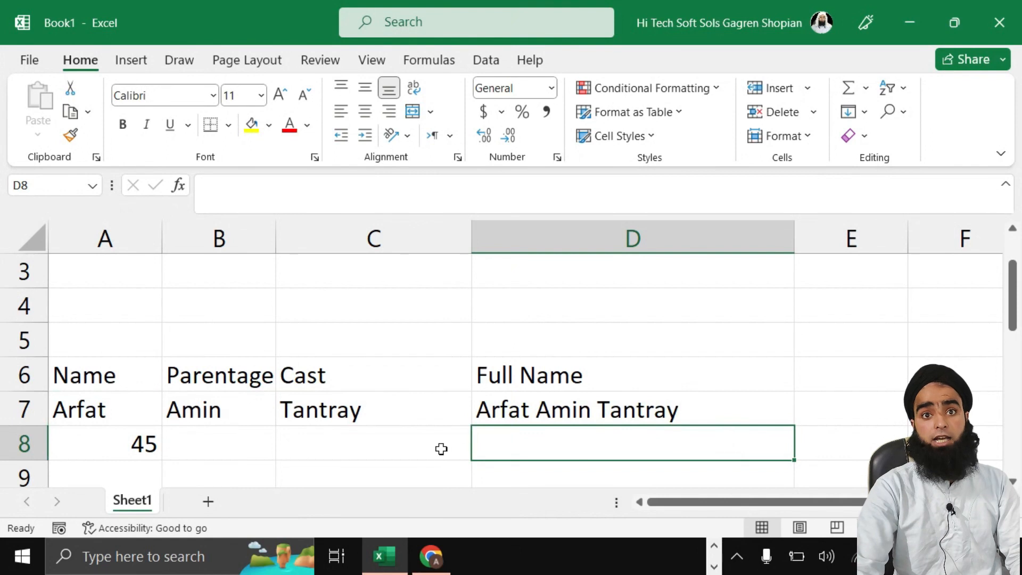
# Step: Clear the old value 45 from A8 and enter a second person's name, parentage and cast in A8:C8
pyautogui.click(152, 445)
pyautogui.doubleClick(151, 444)
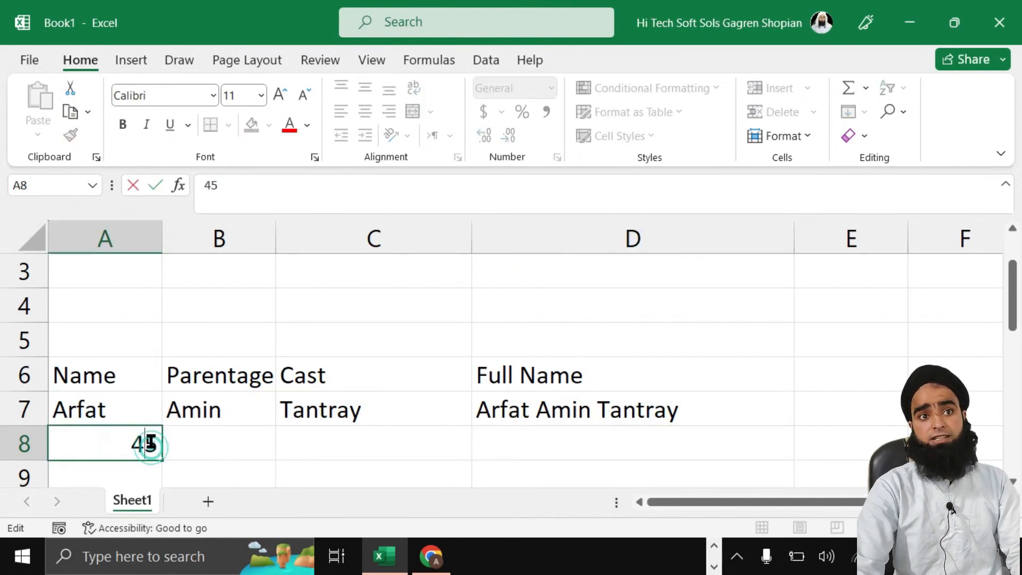
pyautogui.press('BackSpace')
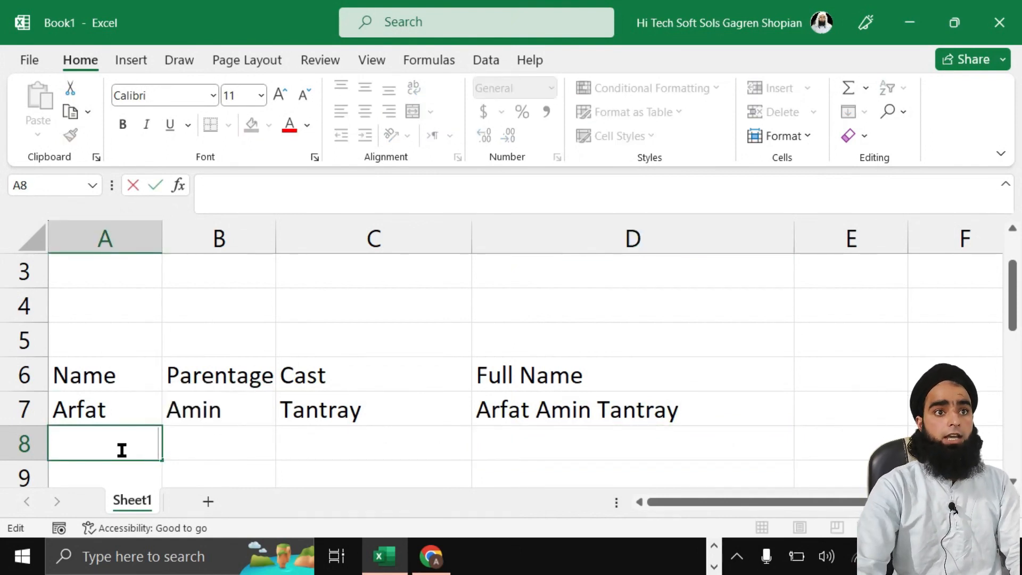
pyautogui.click(207, 440)
pyautogui.click(95, 445)
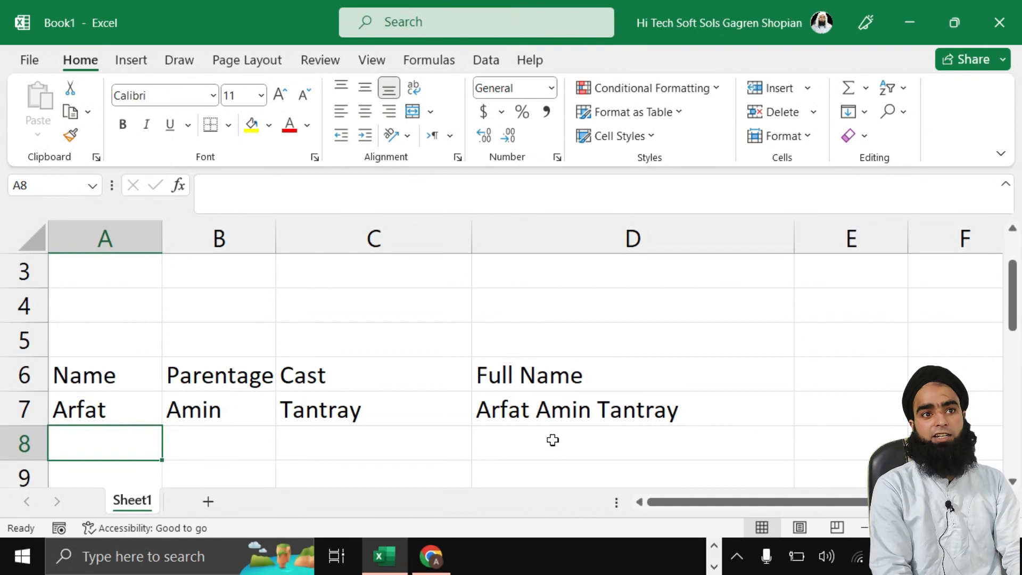
pyautogui.press('Tab')
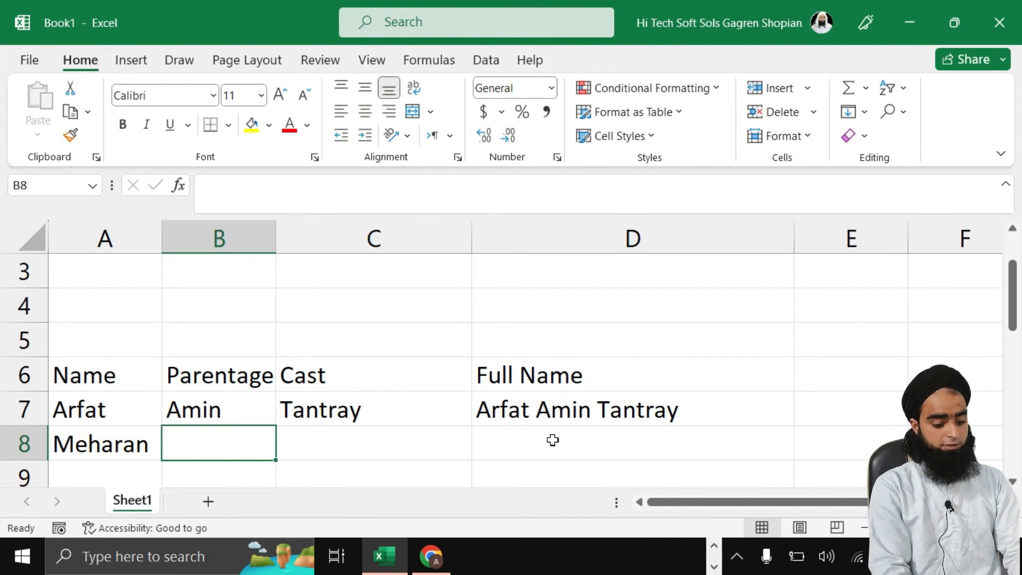
pyautogui.press('Tab')
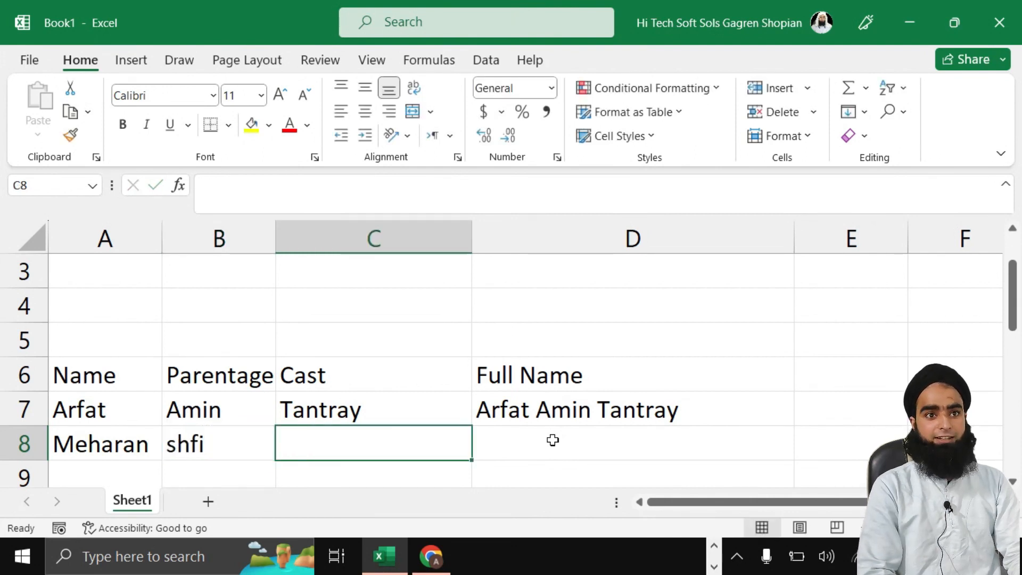
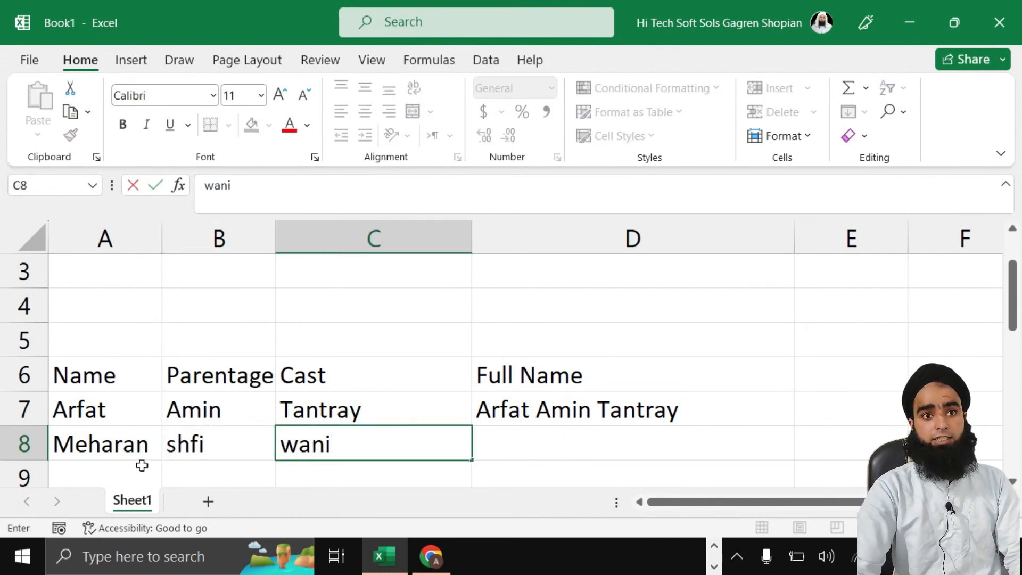
# Step: Capitalise the first letters of the cast in C8 and the parentage in B8
pyautogui.click(374, 455)
pyautogui.press('Home')
pyautogui.press('Delete')
pyautogui.write('W')
pyautogui.click(181, 445)
pyautogui.press('F2')
pyautogui.press('Home')
pyautogui.press('Delete')
pyautogui.write('S')
pyautogui.click(618, 433)
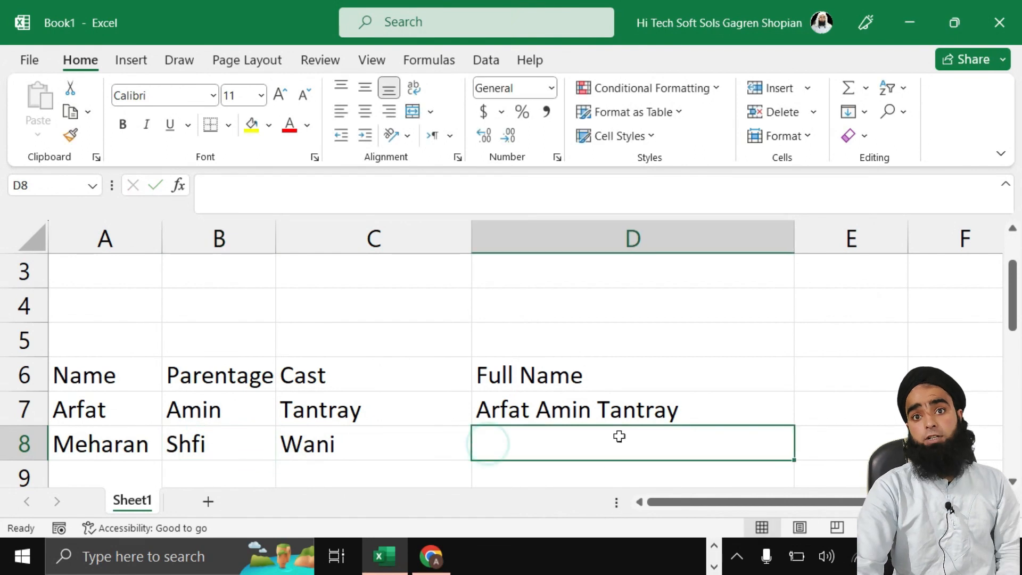
# Step: Fill D7's Full Name formula down into D8
pyautogui.click(609, 417)
pyautogui.scroll(-1, 796, 427)
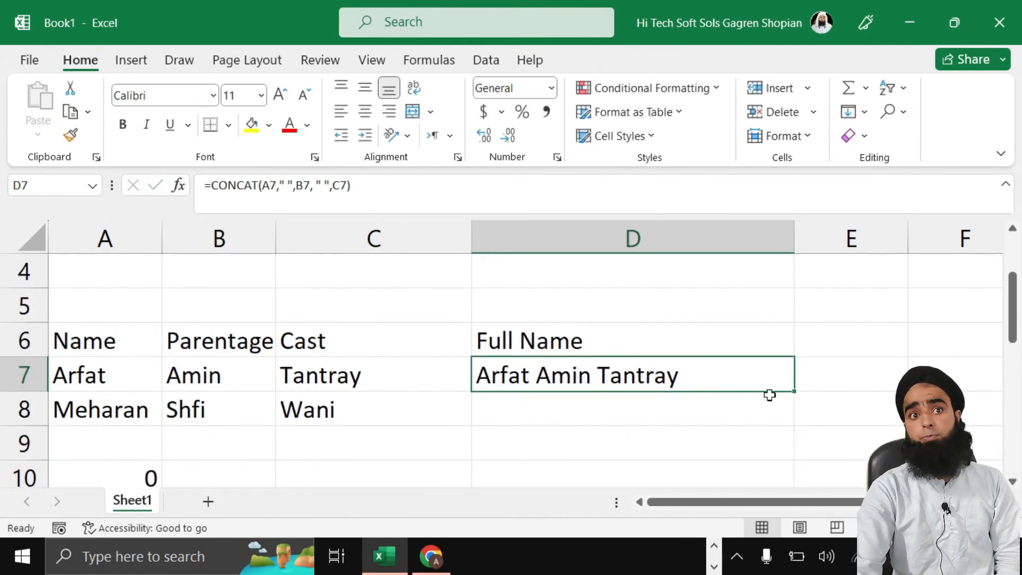
pyautogui.moveTo(793, 391); pyautogui.dragTo(791, 418)
pyautogui.click(690, 385)
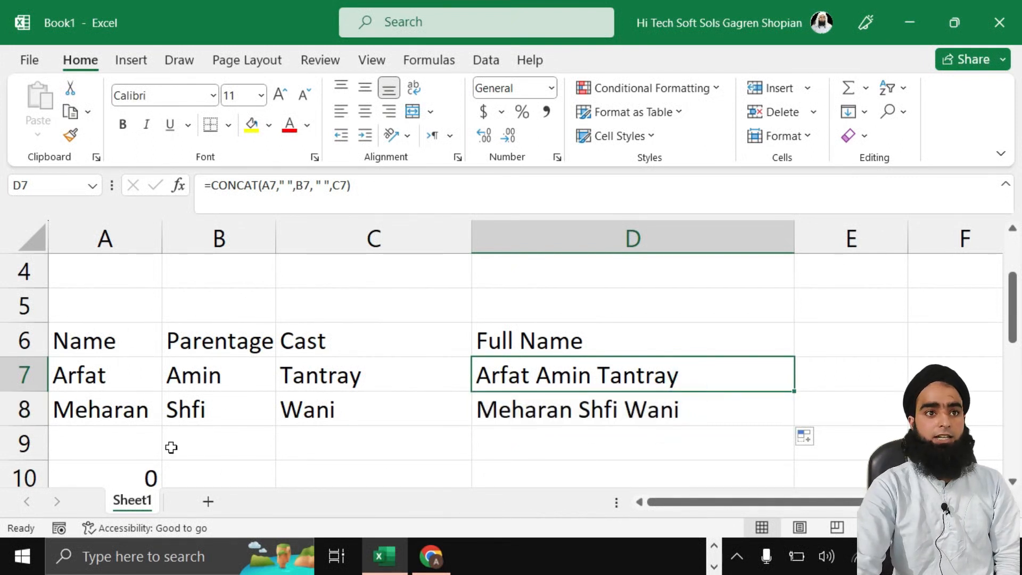
pyautogui.click(123, 447)
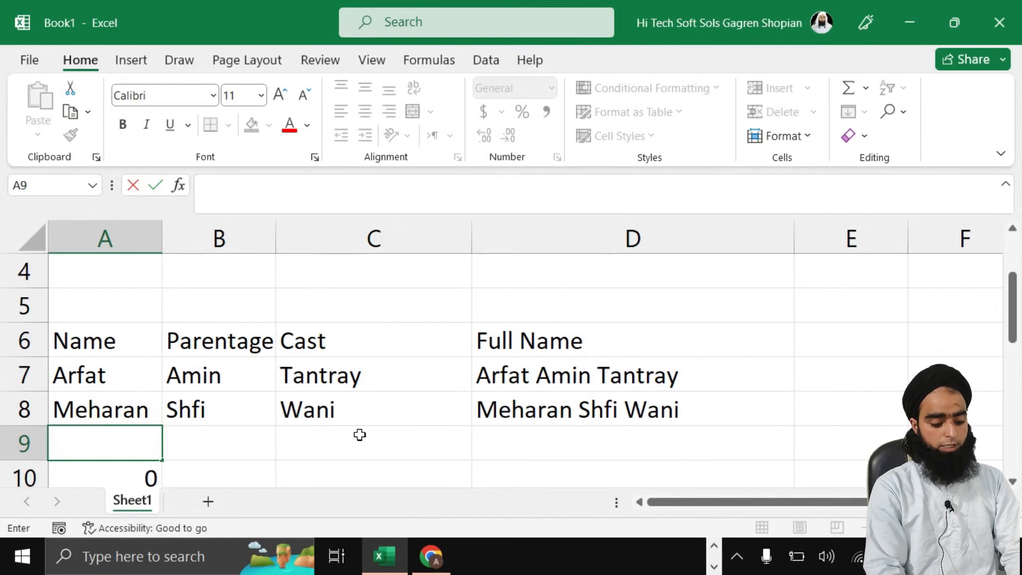
# Step: Type fn, sn and ln into A9:C9
pyautogui.write('fs')
pyautogui.press('BackSpace')
pyautogui.write('n')
pyautogui.press('Tab')
pyautogui.write('sn')
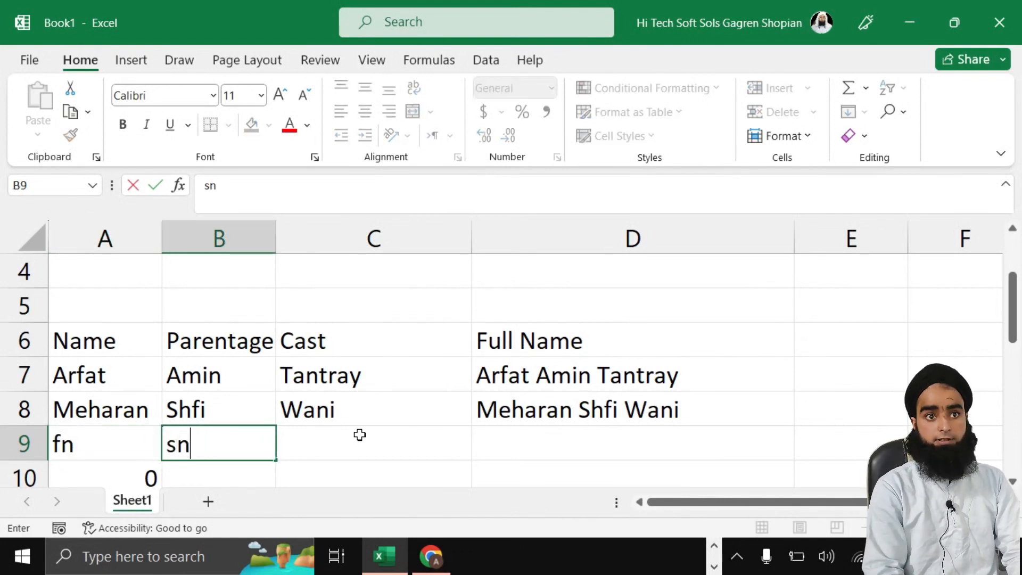
pyautogui.press('Tab')
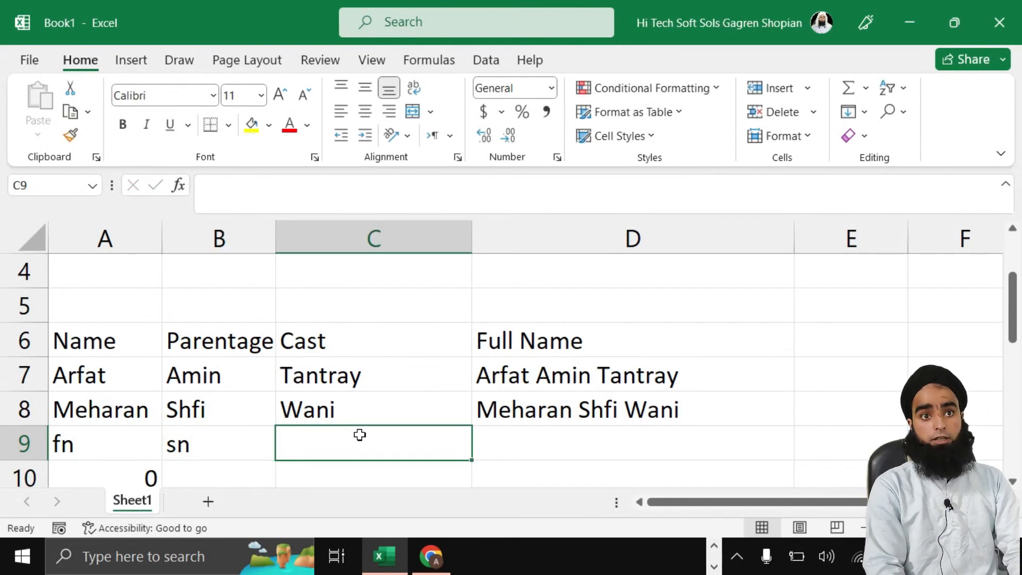
pyautogui.write('ls')
pyautogui.press('BackSpace')
pyautogui.write('n')
pyautogui.press('Tab')
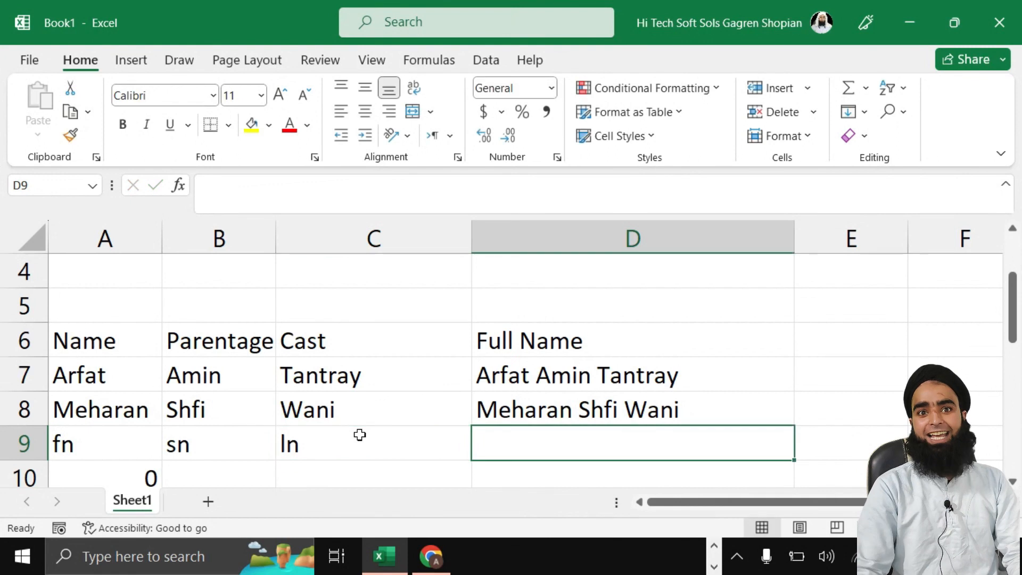
# Step: Fill the Full Name formula down through D11 and select A10's stray SUM formula
pyautogui.click(628, 418)
pyautogui.moveTo(794, 425); pyautogui.dragTo(793, 452)
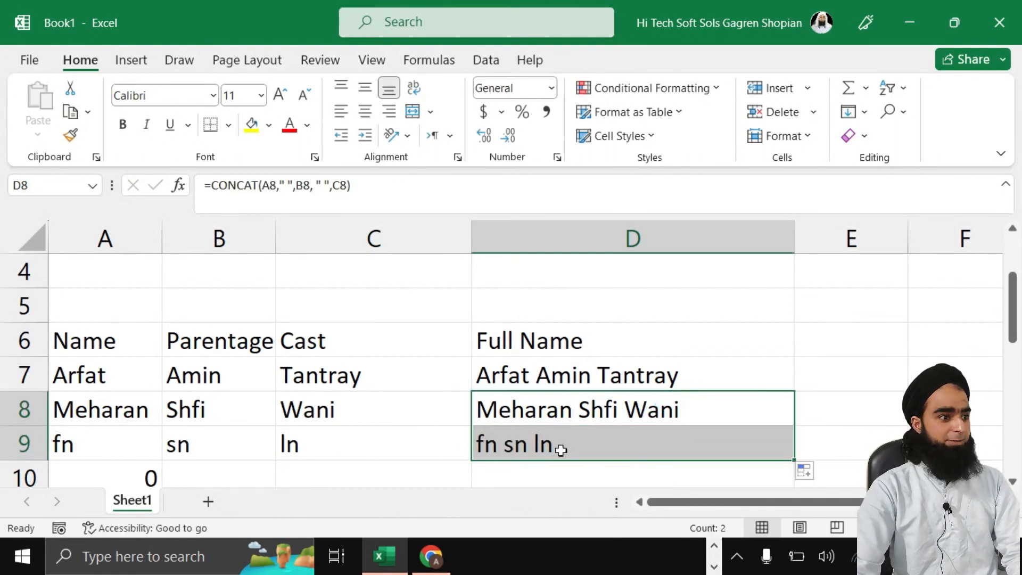
pyautogui.scroll(-1, 559, 447)
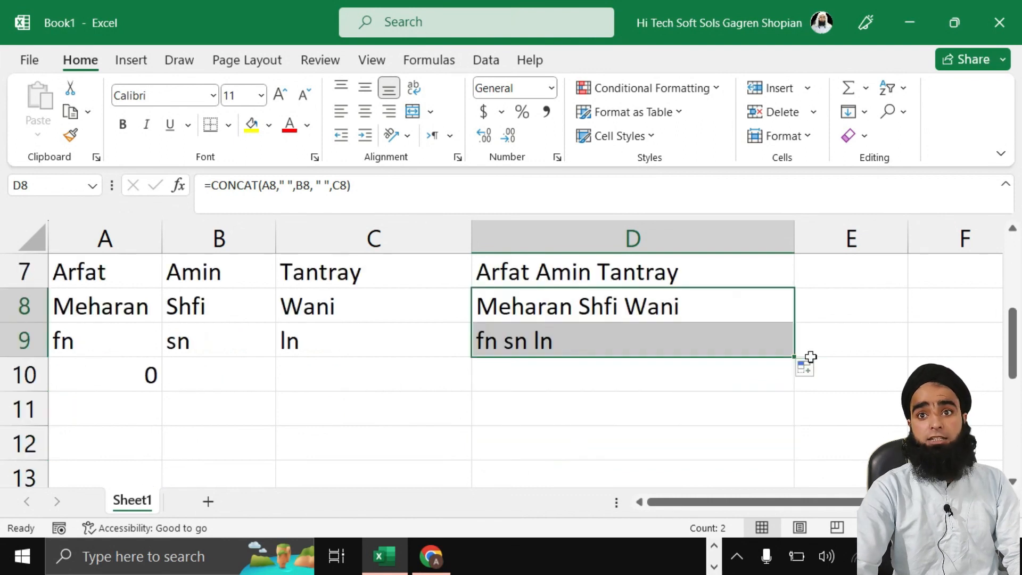
pyautogui.moveTo(793, 356); pyautogui.dragTo(788, 433)
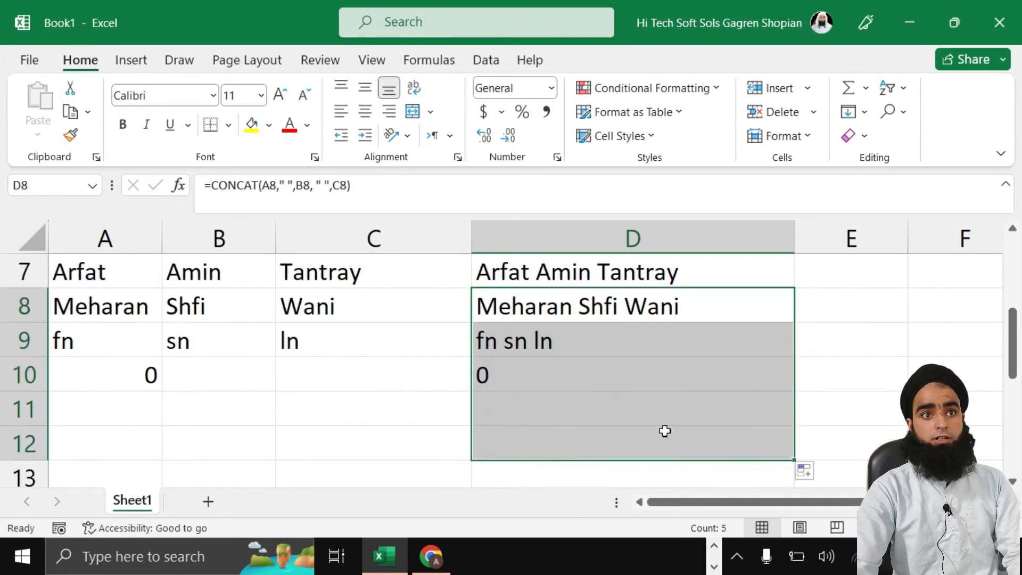
pyautogui.doubleClick(98, 374)
pyautogui.moveTo(202, 385); pyautogui.dragTo(52, 374)
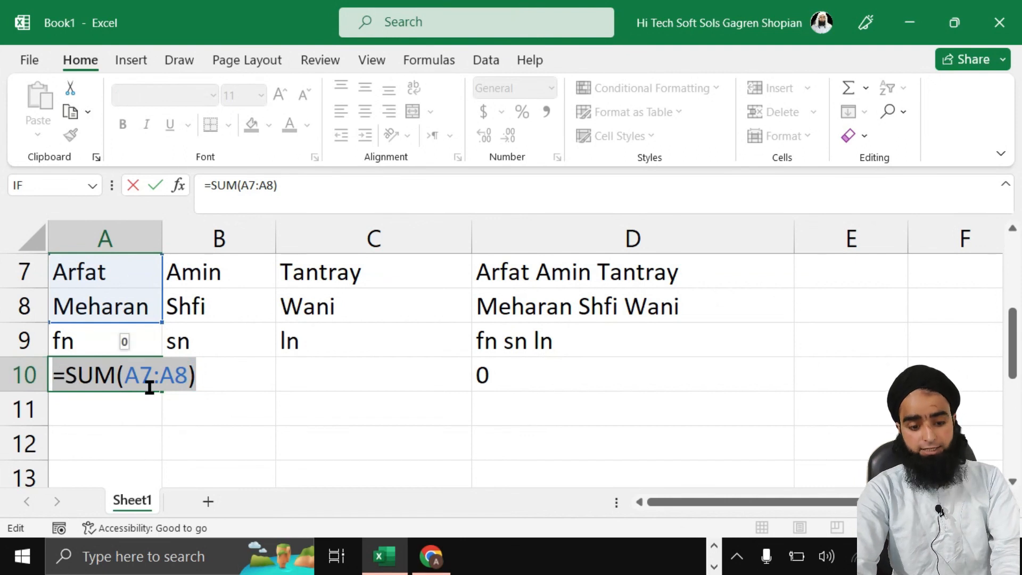
# Step: Enter 12, 07 and 2023 in A10:C10 so D10 shows 12 7 2023
pyautogui.click(186, 443)
pyautogui.click(96, 372)
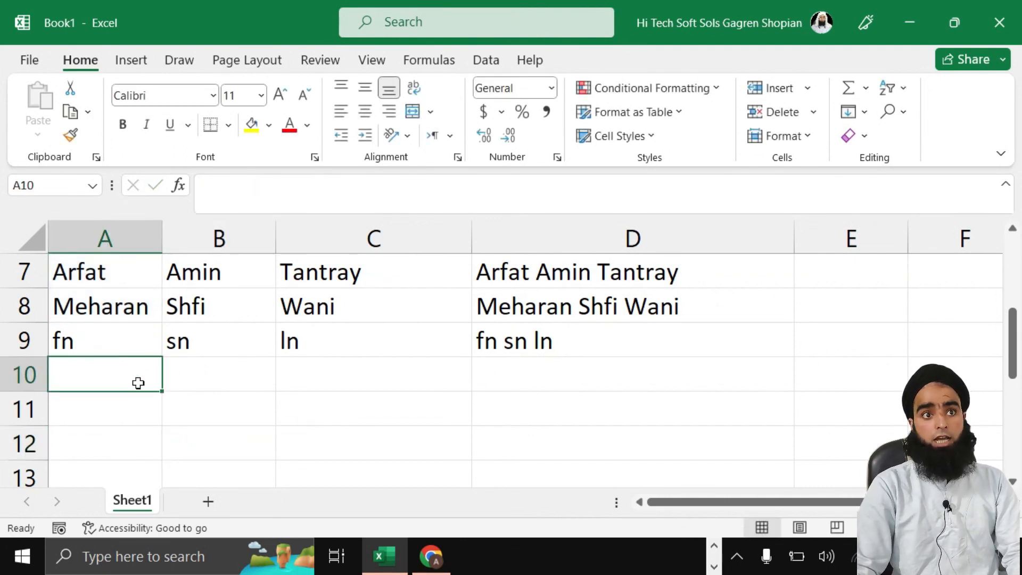
pyautogui.write('12')
pyautogui.click(192, 383)
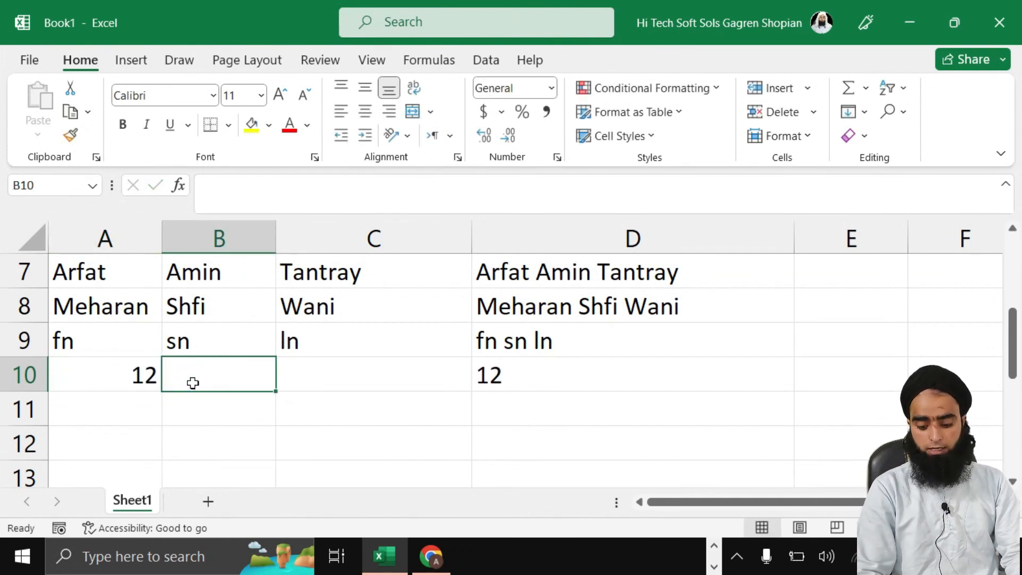
pyautogui.write('07')
pyautogui.click(381, 373)
pyautogui.write('2023')
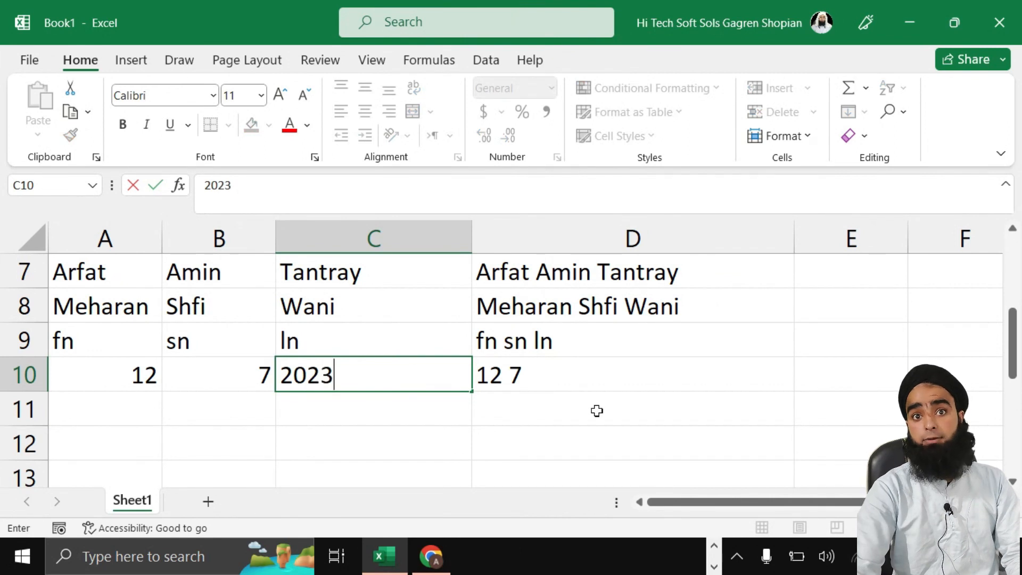
pyautogui.click(593, 382)
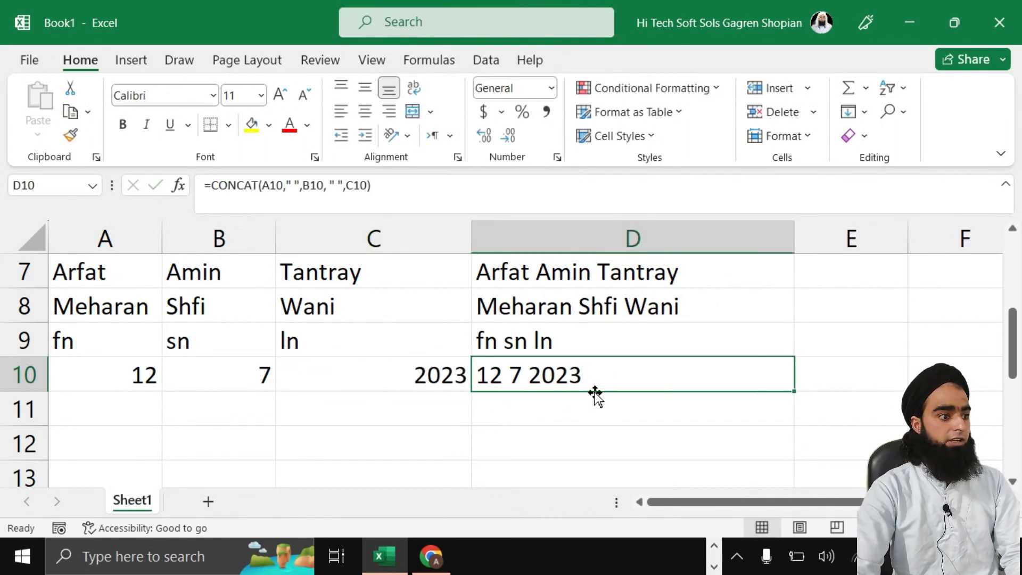
# Step: Enter rat, cat and bat in A11:C11 so D11 shows rat cat bat
pyautogui.click(77, 398)
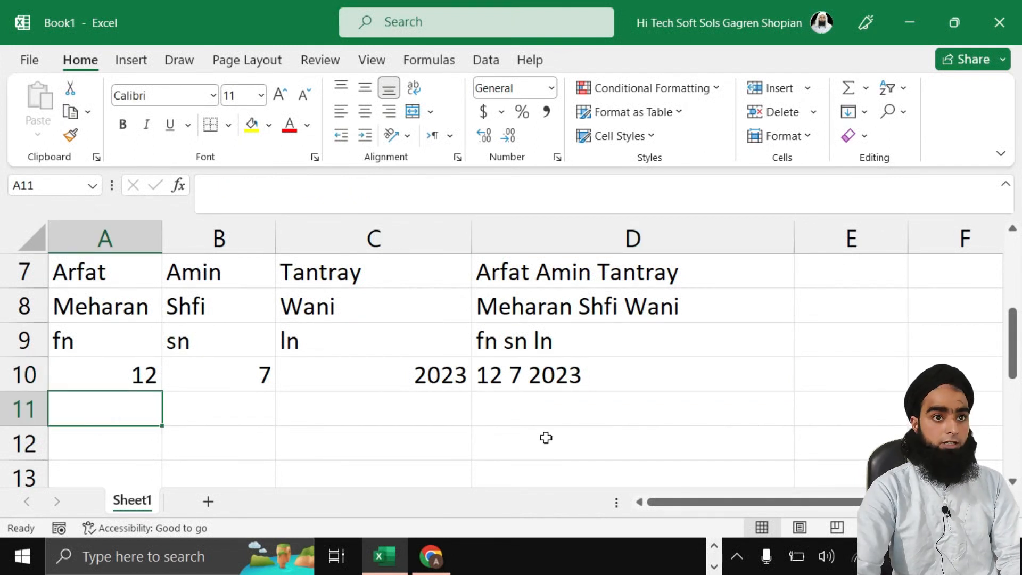
pyautogui.write('rac')
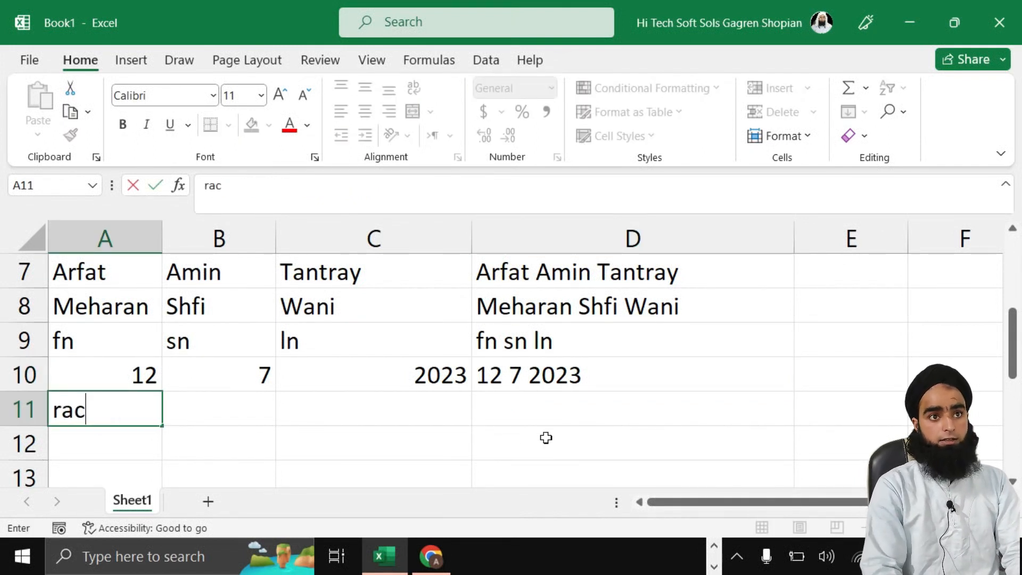
pyautogui.press('Tab')
pyautogui.write('cat')
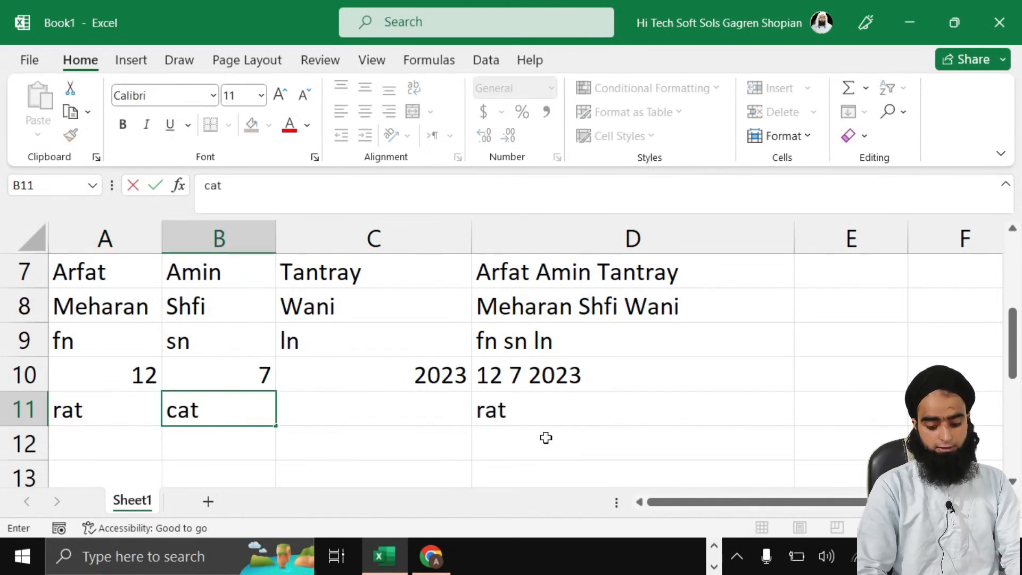
pyautogui.press('Tab')
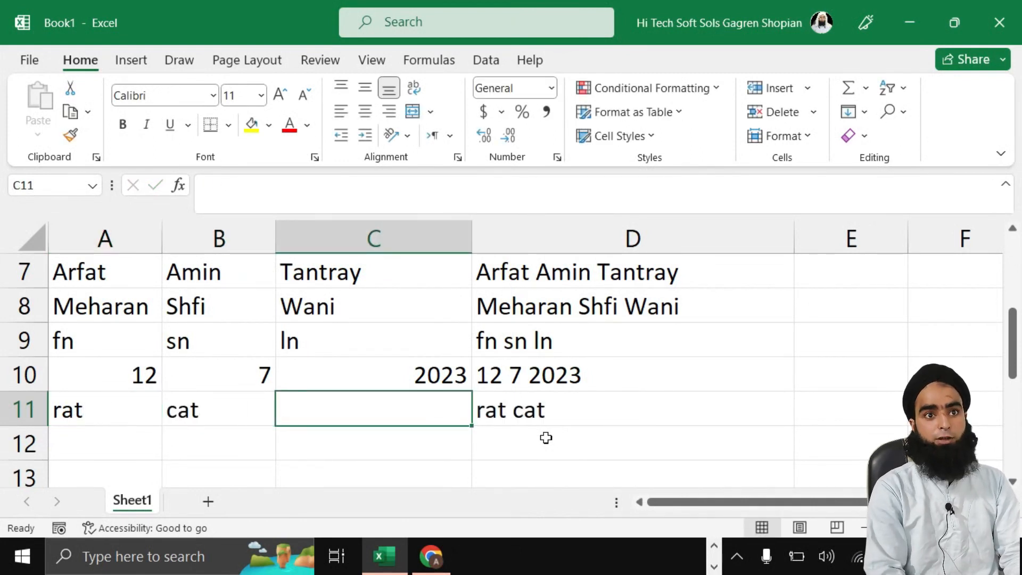
pyautogui.write('bat')
pyautogui.click(546, 437)
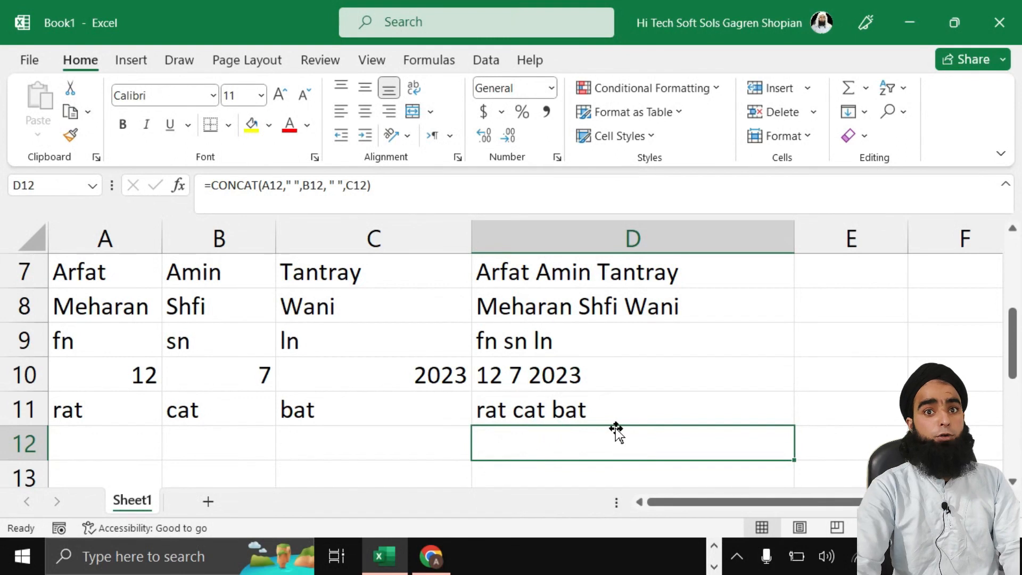
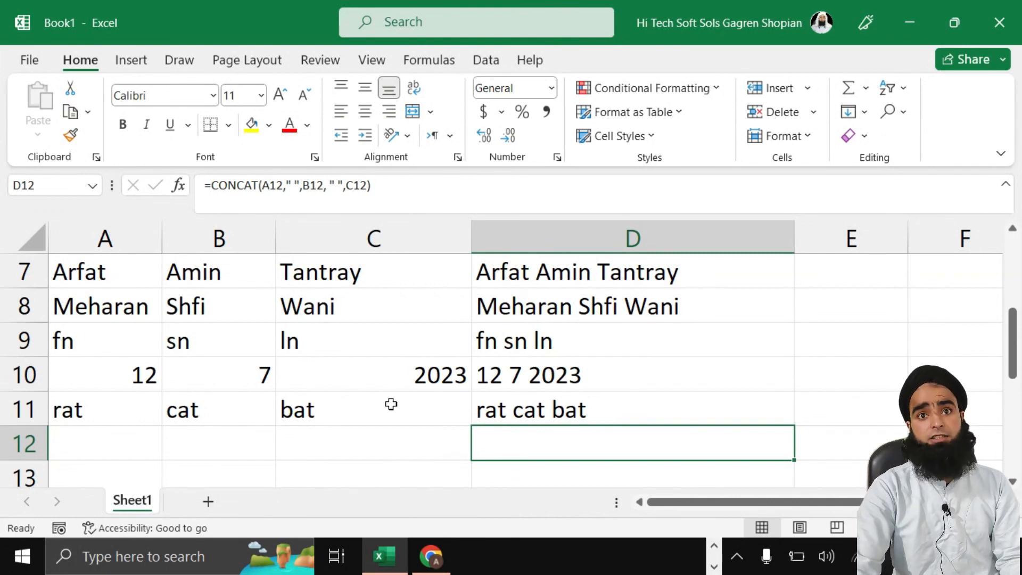
# Step: Scroll up to bring the empty rows 3–9 above the Name table back into view
pyautogui.scroll(2, 508, 363)
# Step: Enter 12, 12, 13, 14, 14 across A4:E4 and narrow column D
pyautogui.click(77, 304)
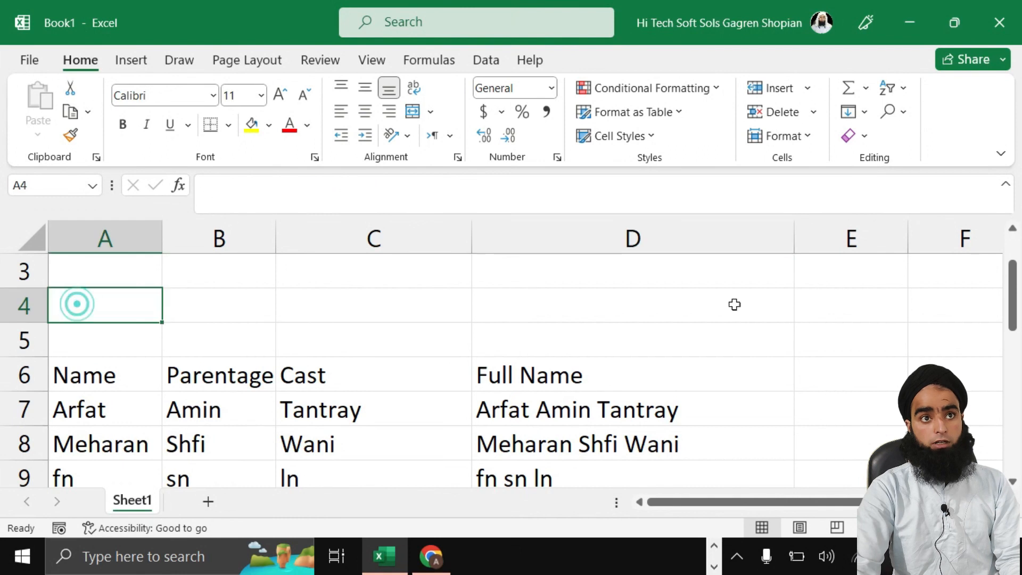
pyautogui.write('12')
pyautogui.press('Tab')
pyautogui.write('12')
pyautogui.press('Tab')
pyautogui.write('13')
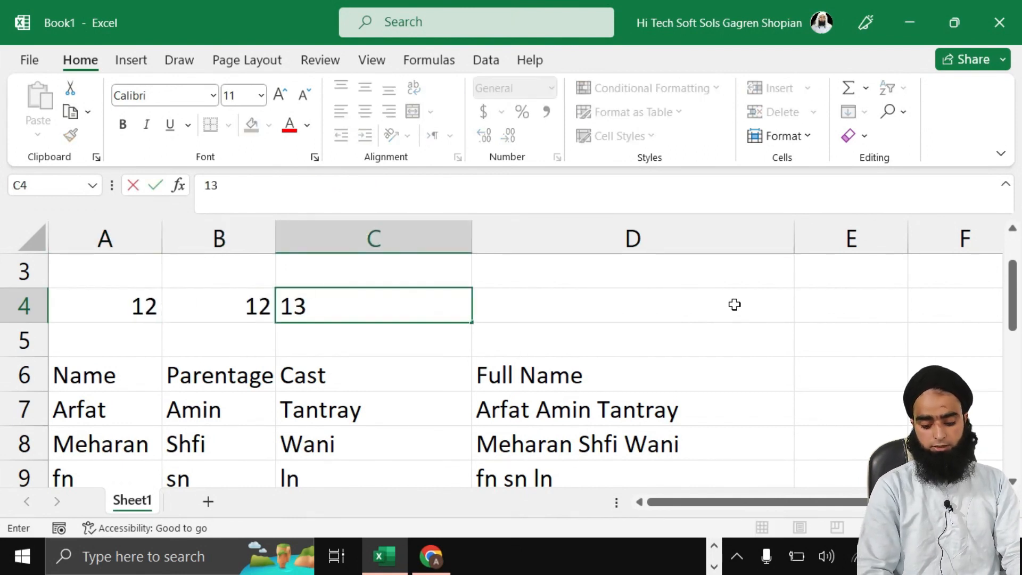
pyautogui.press('Tab')
pyautogui.write('14')
pyautogui.press('Tab')
pyautogui.write('14')
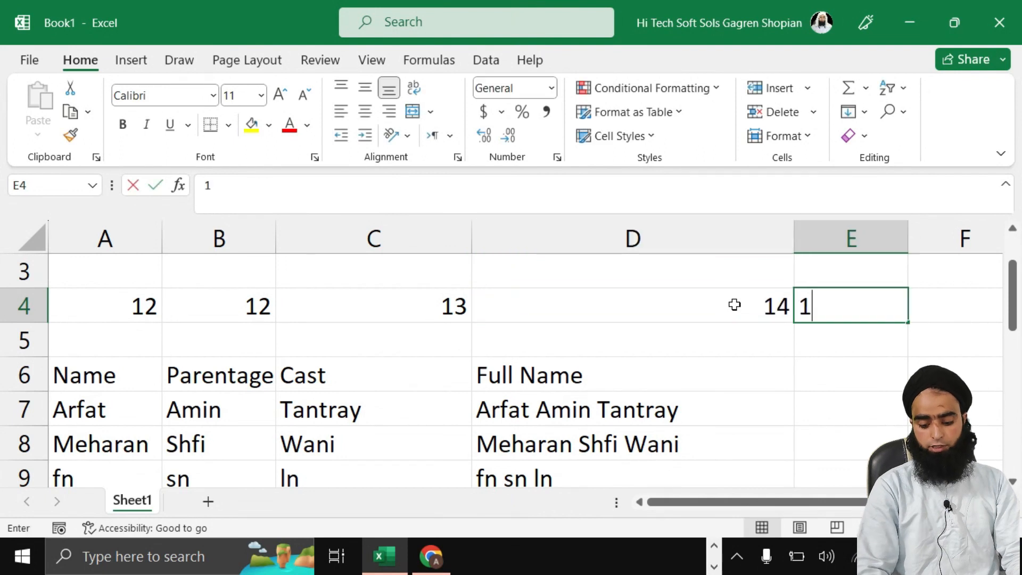
pyautogui.press('Tab')
pyautogui.press('Down')
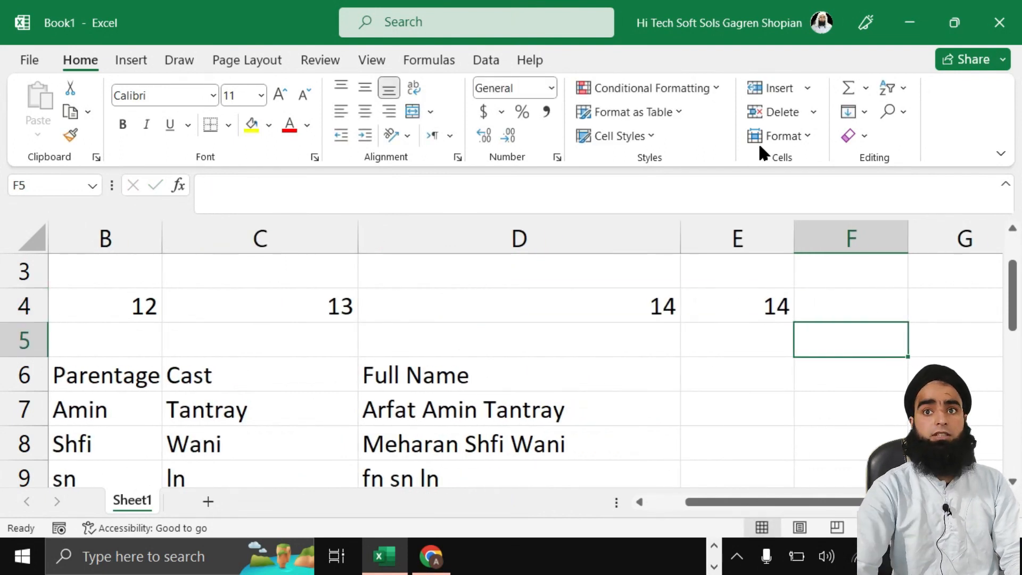
pyautogui.moveTo(680, 245); pyautogui.dragTo(583, 268)
# Step: Enter =COUNT(A4:E4) in F4, correcting the range, so it returns 5
pyautogui.click(753, 308)
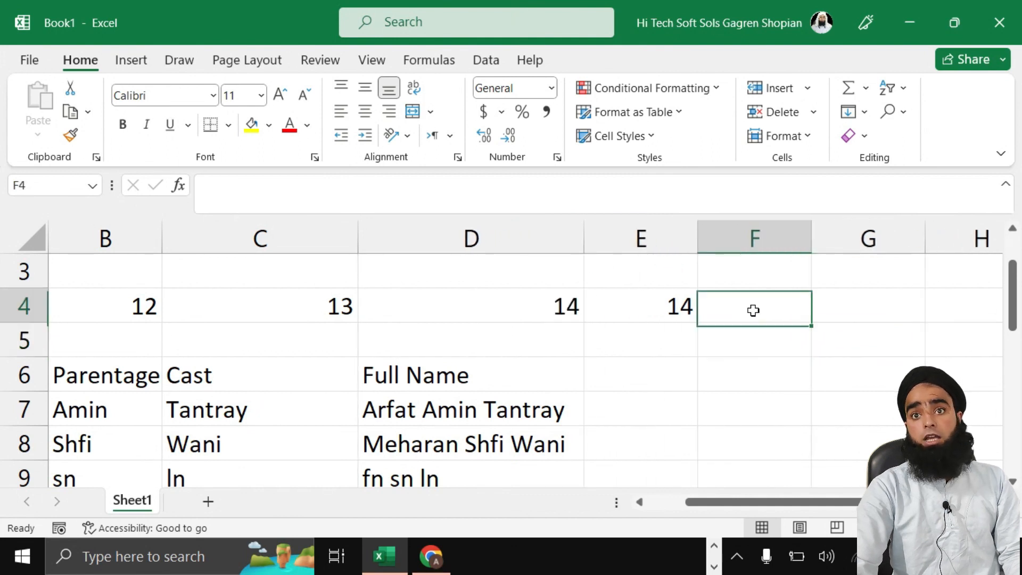
pyautogui.write('=count')
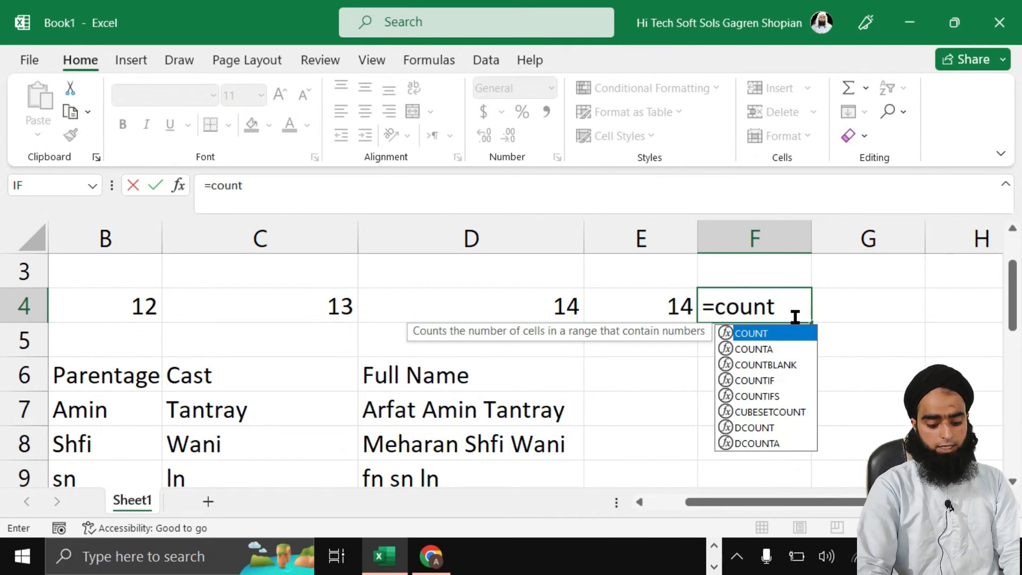
pyautogui.write('(')
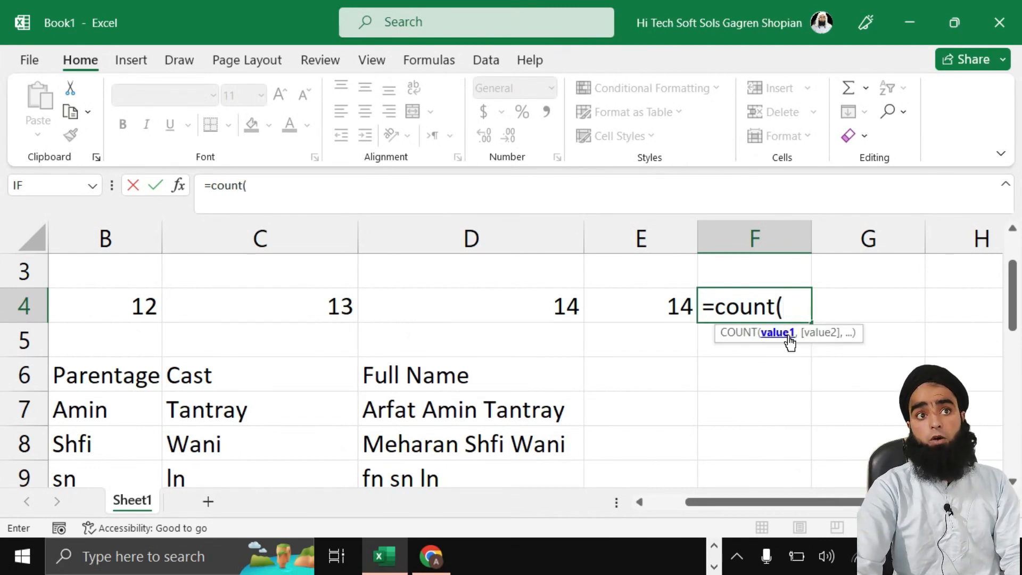
pyautogui.write('a1:')
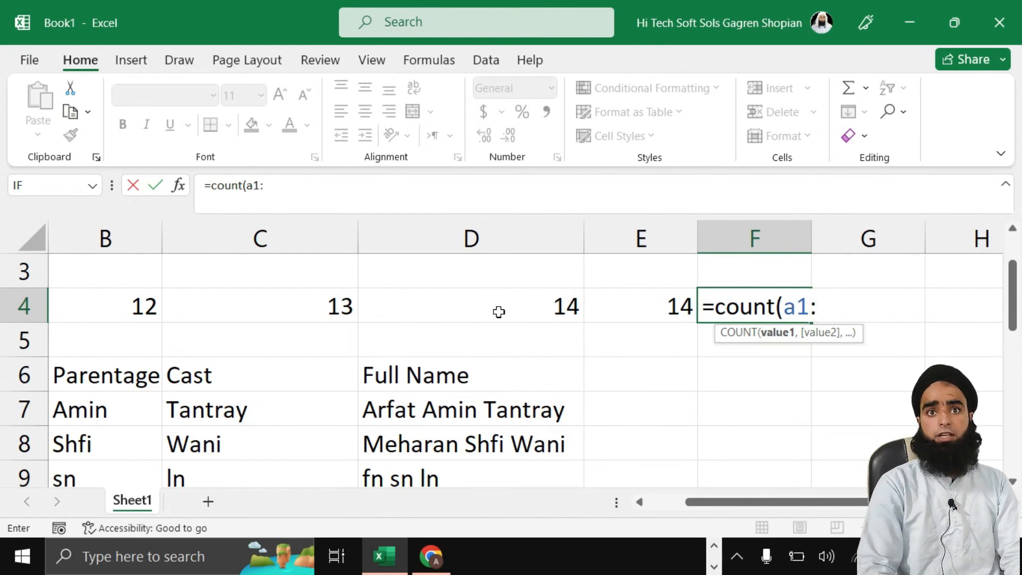
pyautogui.write('e')
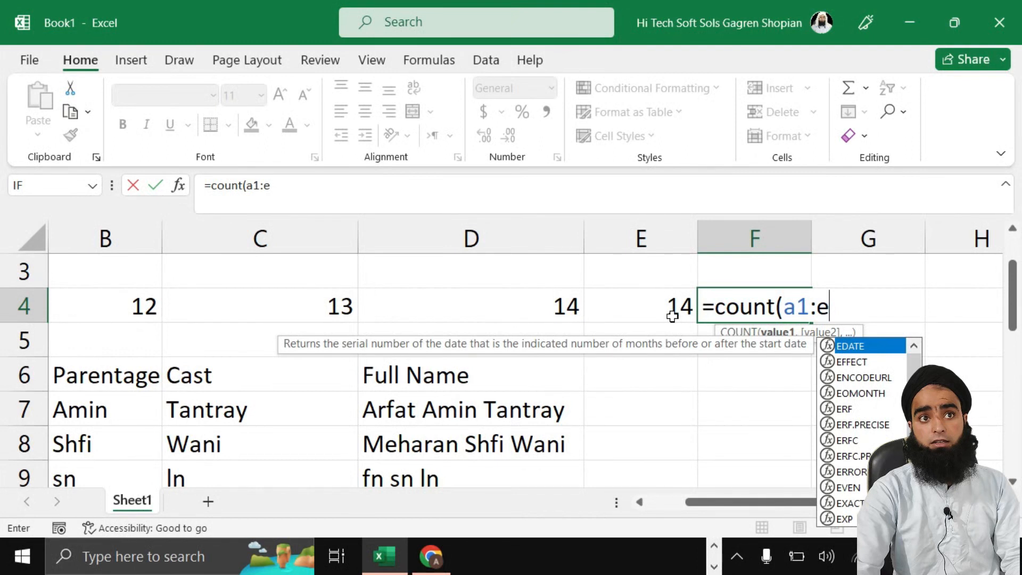
pyautogui.click(808, 305)
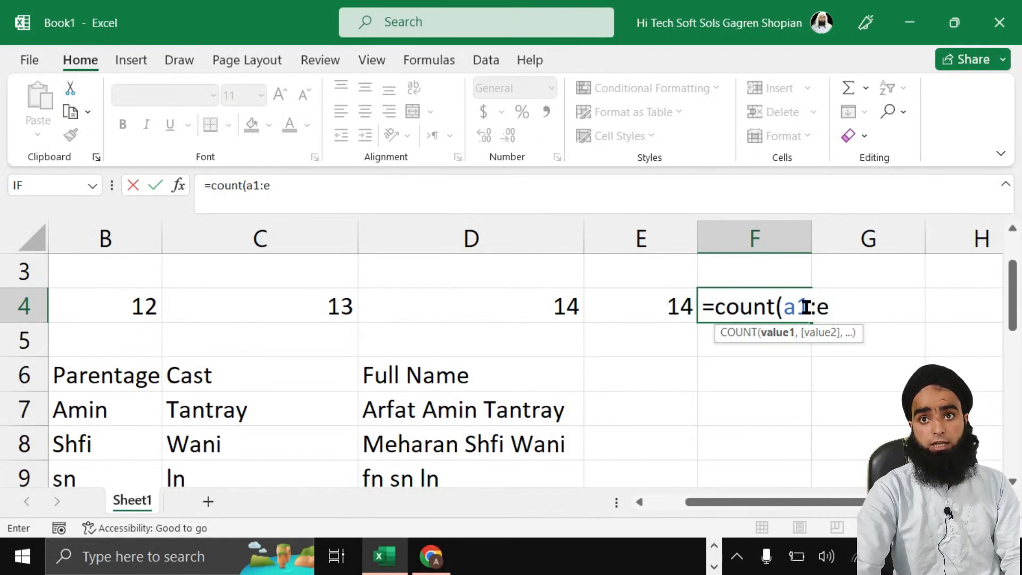
pyautogui.press('BackSpace')
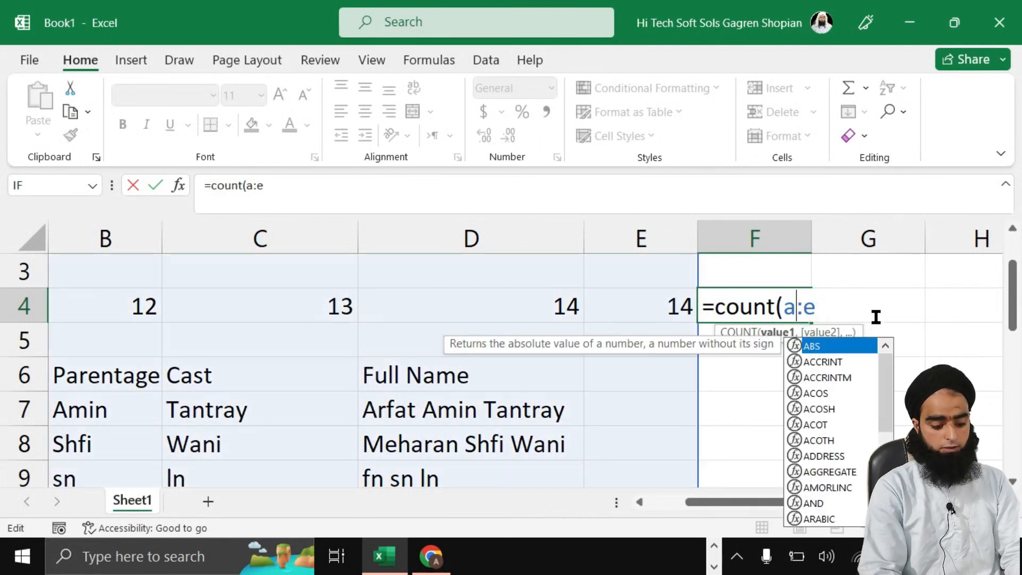
pyautogui.write('4')
pyautogui.click(835, 310)
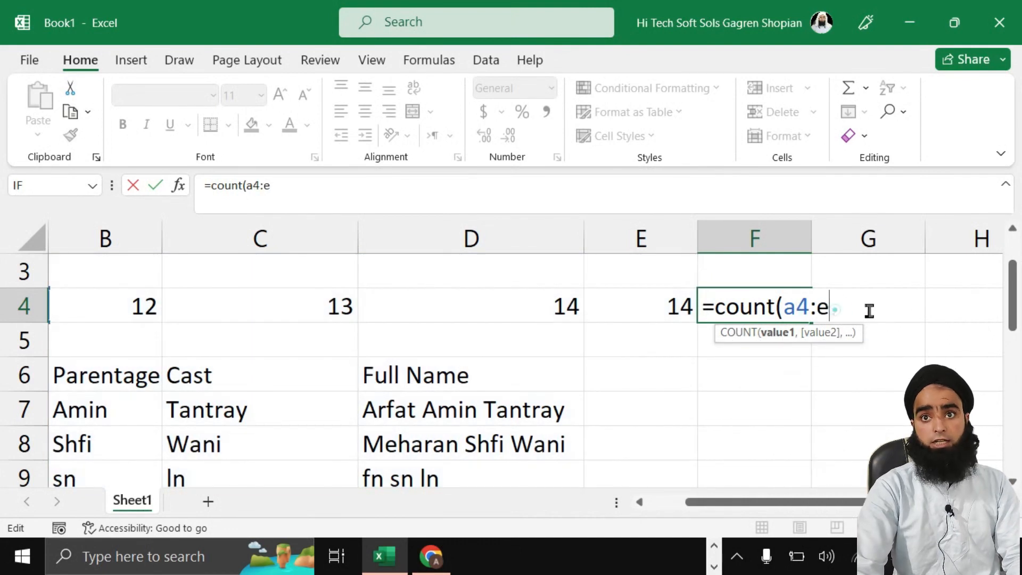
pyautogui.write('4')
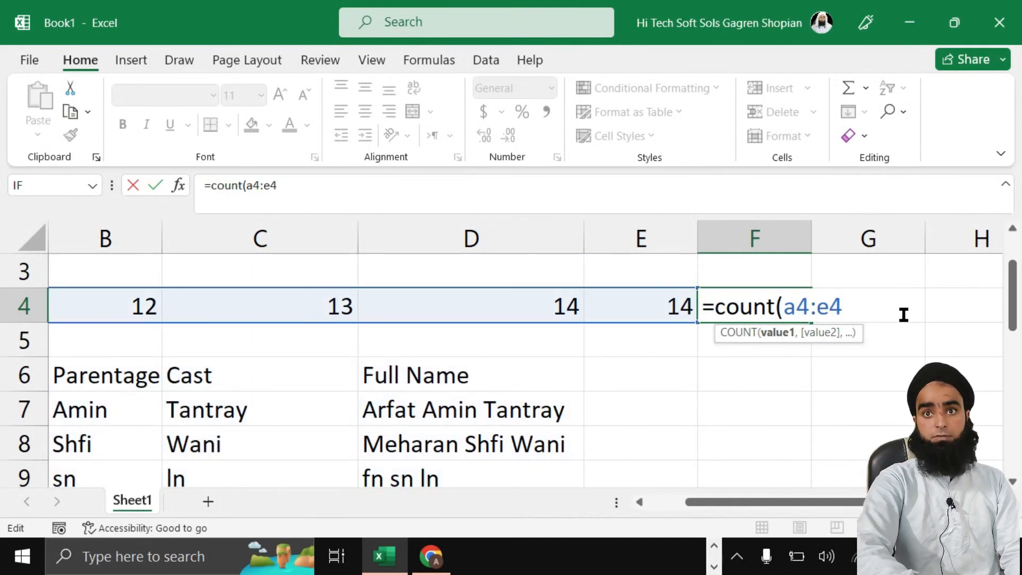
pyautogui.write(')')
pyautogui.press('Return')
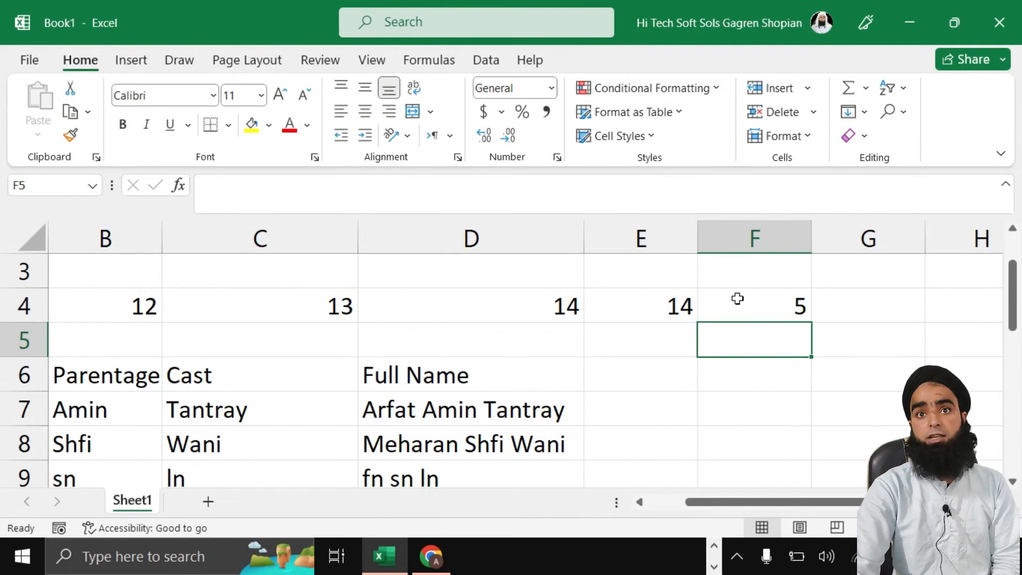
# Step: Extend F4's formula to =COUNT(A4:E12), which now returns 8
pyautogui.moveTo(800, 502); pyautogui.dragTo(756, 502)
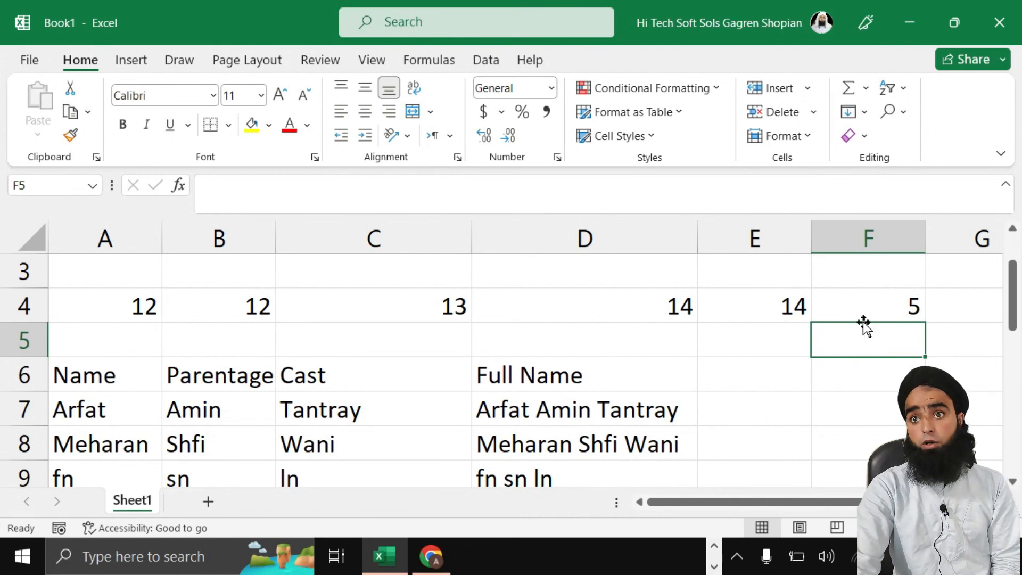
pyautogui.doubleClick(911, 308)
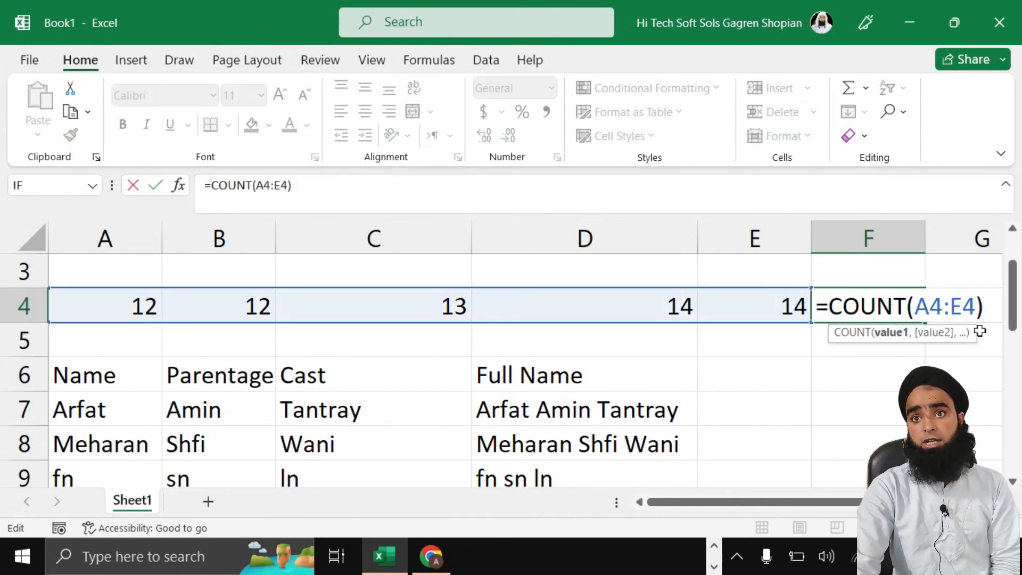
pyautogui.click(976, 306)
pyautogui.press('BackSpace')
pyautogui.press('BackSpace')
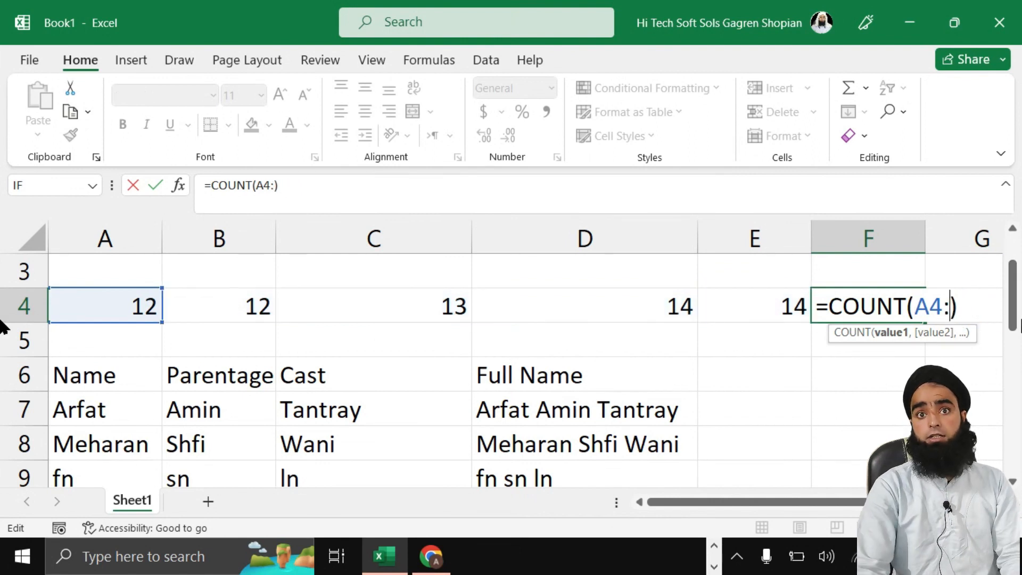
pyautogui.scroll(-2, 742, 400)
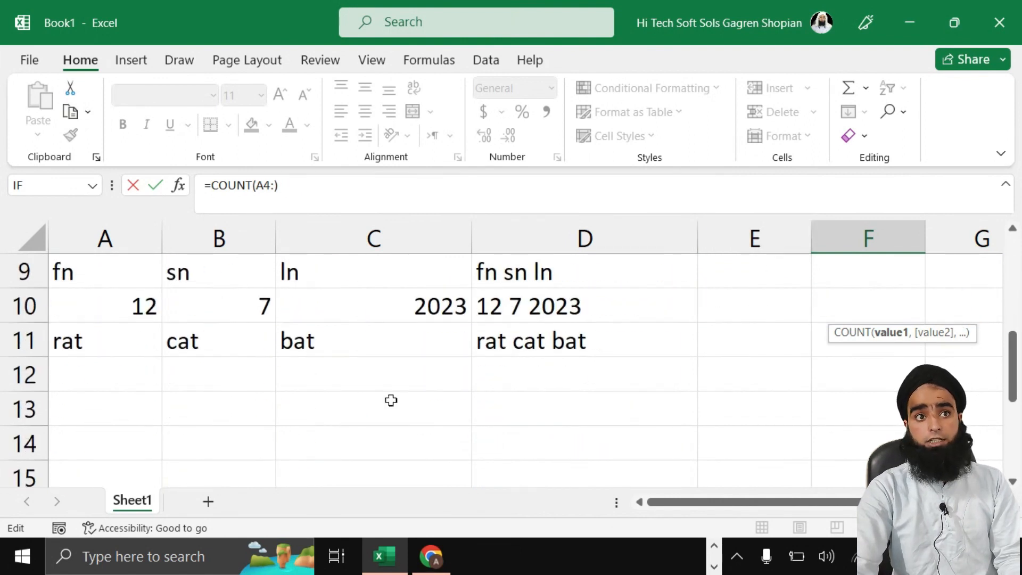
pyautogui.scroll(1, 911, 303)
pyautogui.scroll(2, 915, 313)
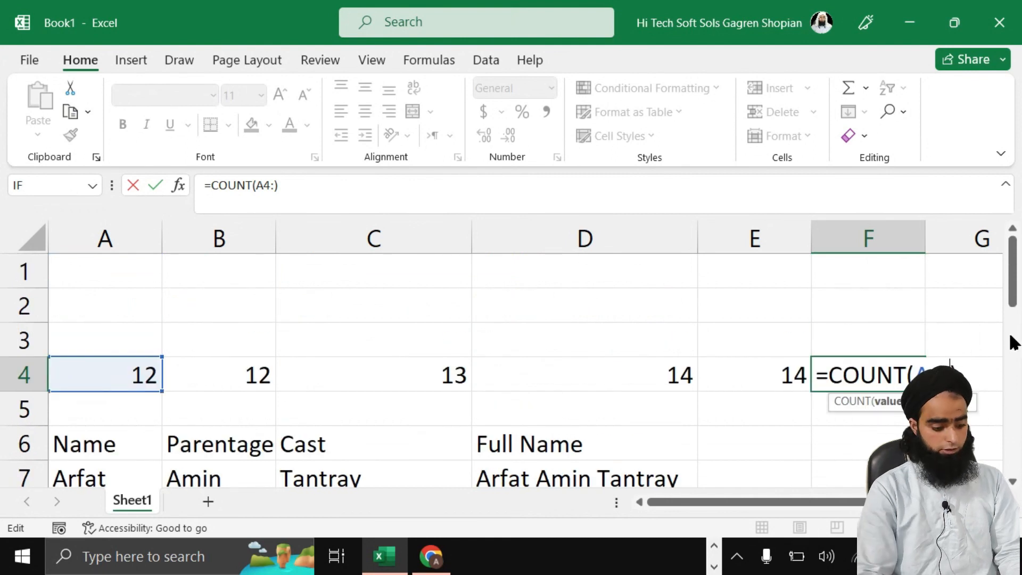
pyautogui.write('e12')
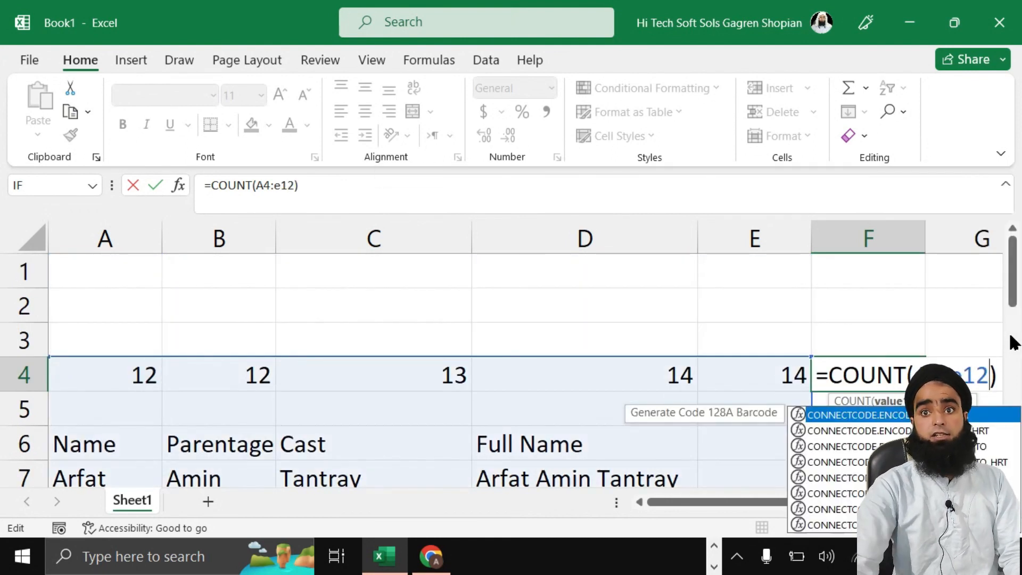
pyautogui.scroll(-1, 232, 362)
pyautogui.scroll(-1, 850, 448)
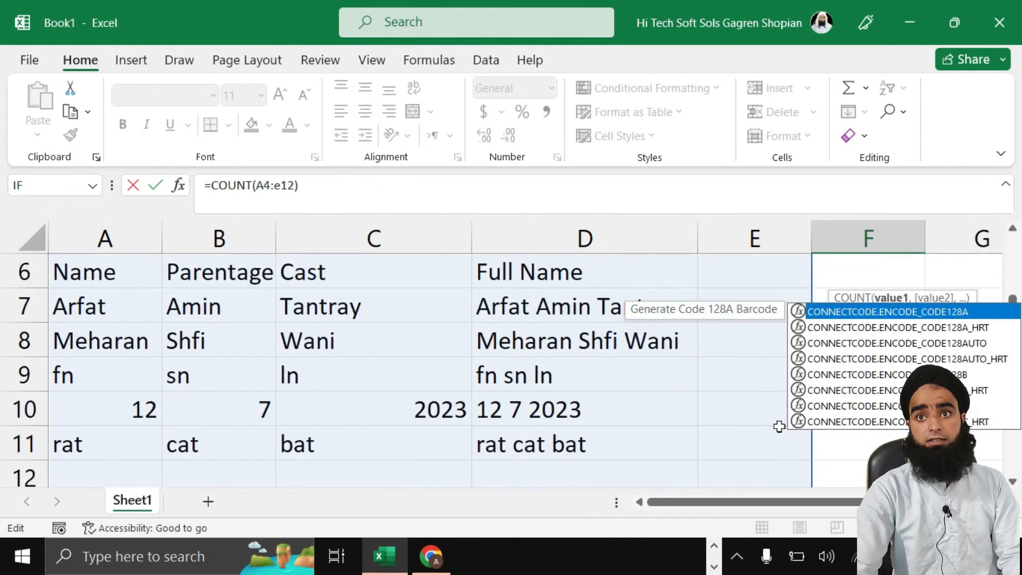
pyautogui.scroll(1, 954, 322)
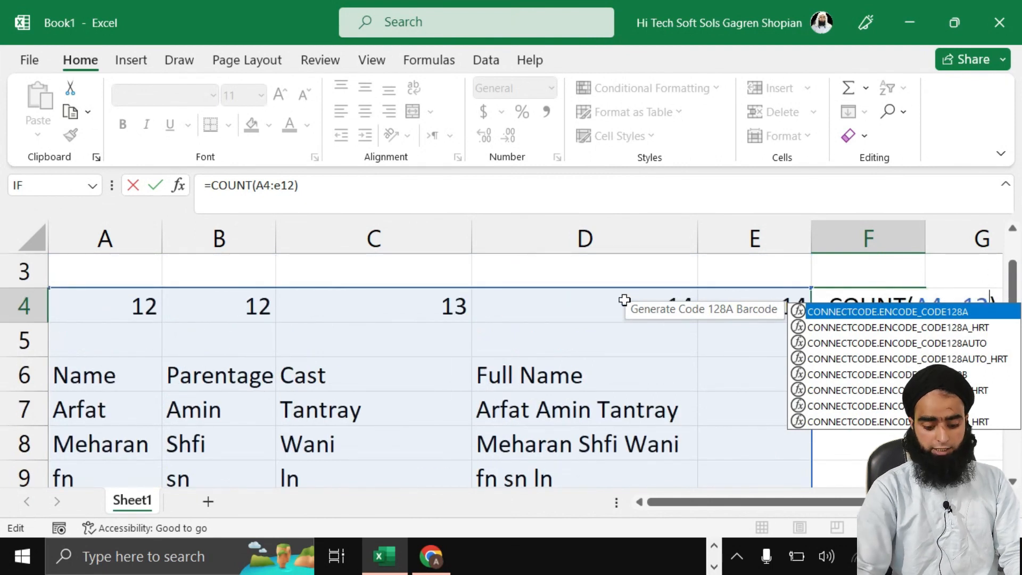
pyautogui.press('Return')
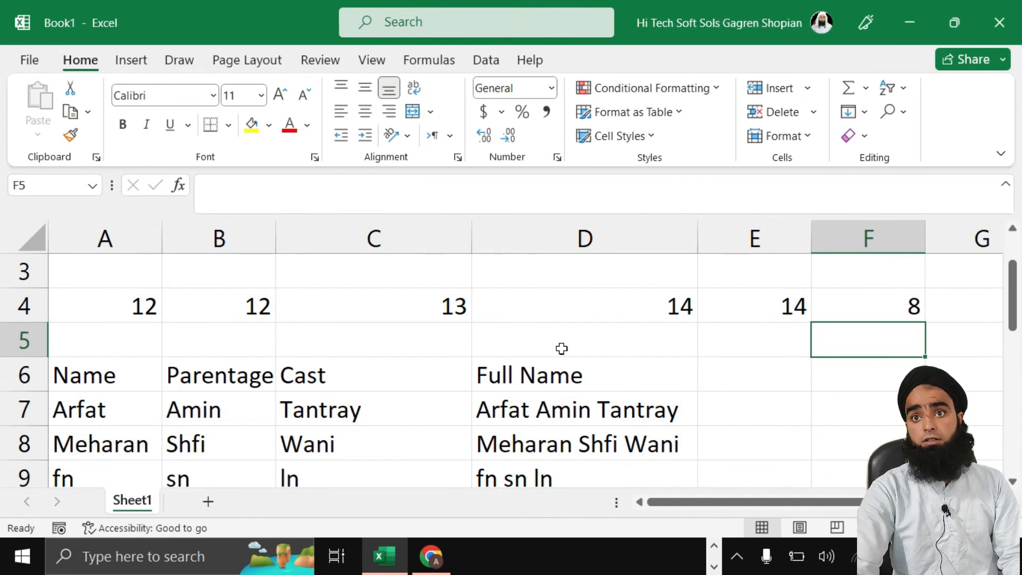
# Step: Check F4's formula, then erase the started 'cou' entry so F5 stays blank
pyautogui.click(867, 309)
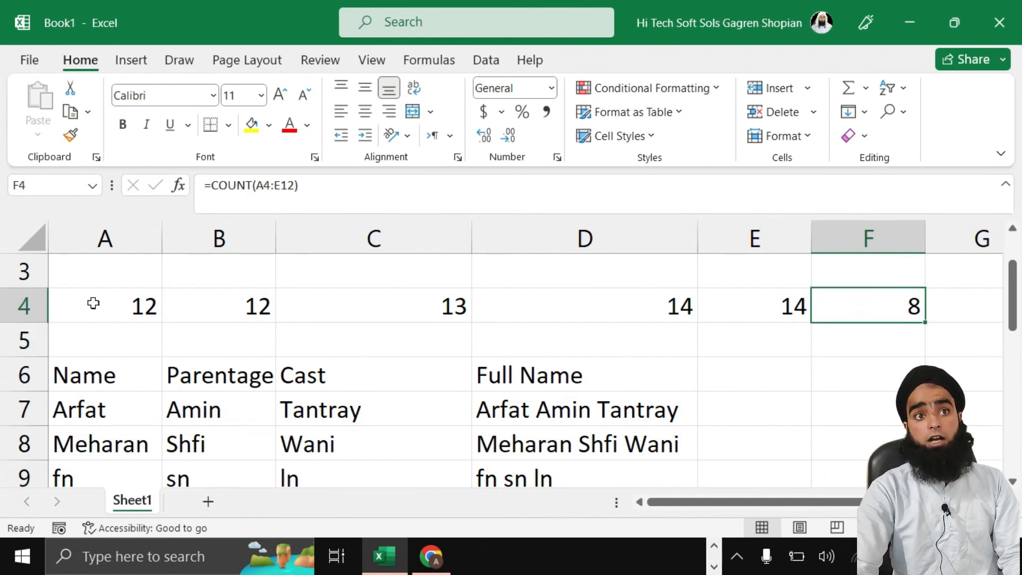
pyautogui.scroll(-1, 729, 325)
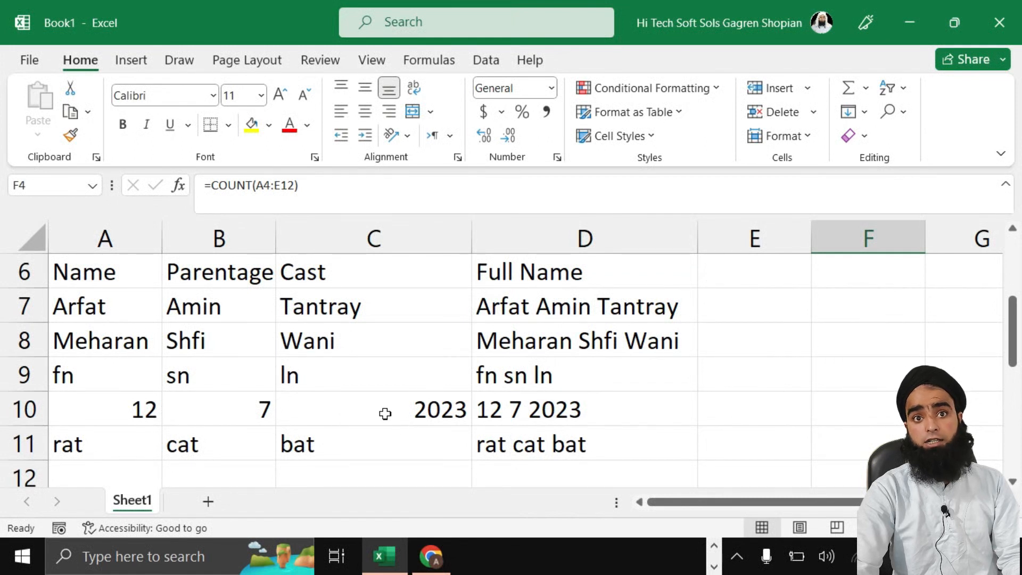
pyautogui.scroll(-1, 447, 413)
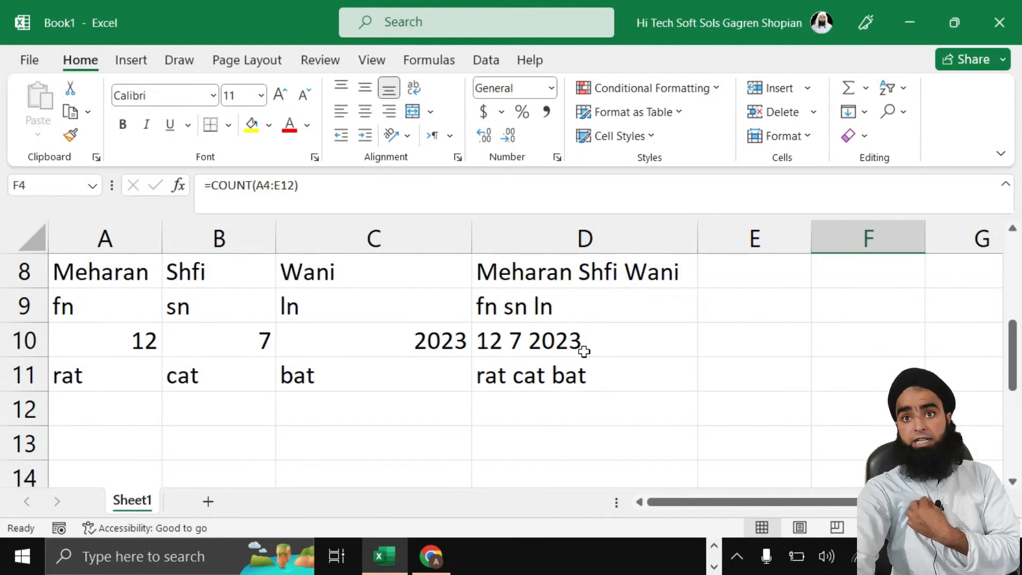
pyautogui.scroll(2, 639, 314)
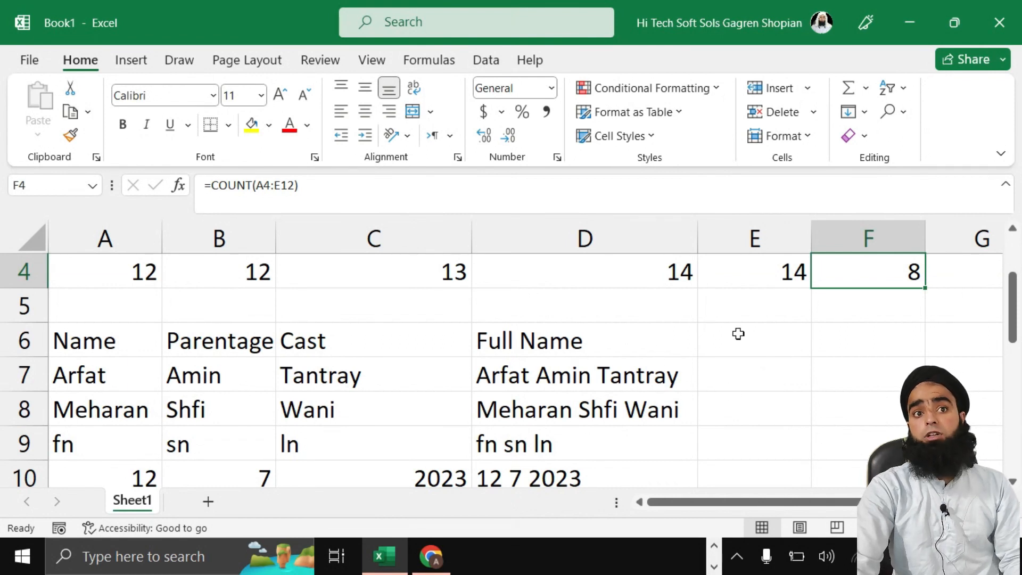
pyautogui.scroll(1, 552, 371)
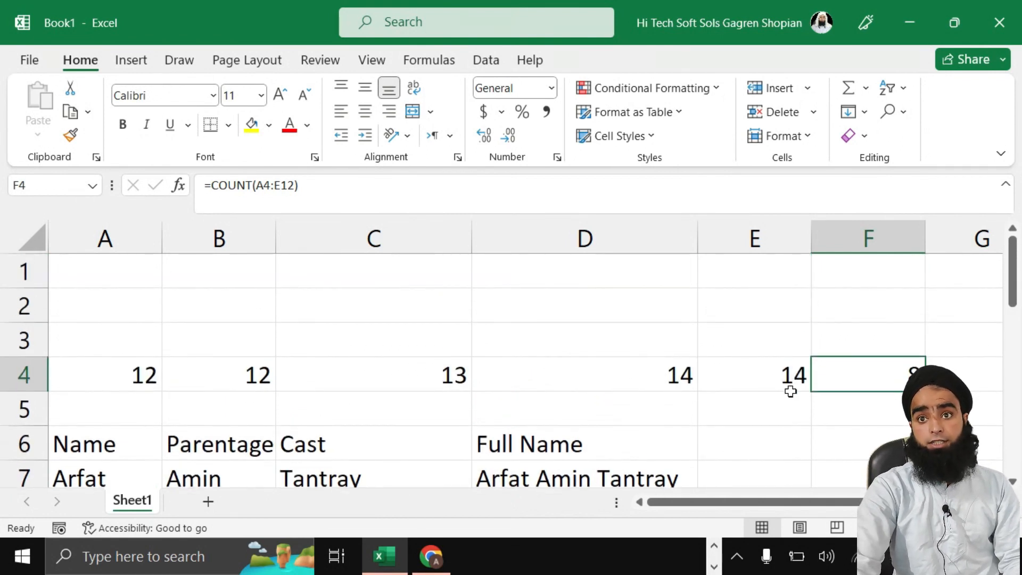
pyautogui.scroll(-1, 762, 395)
pyautogui.doubleClick(845, 347)
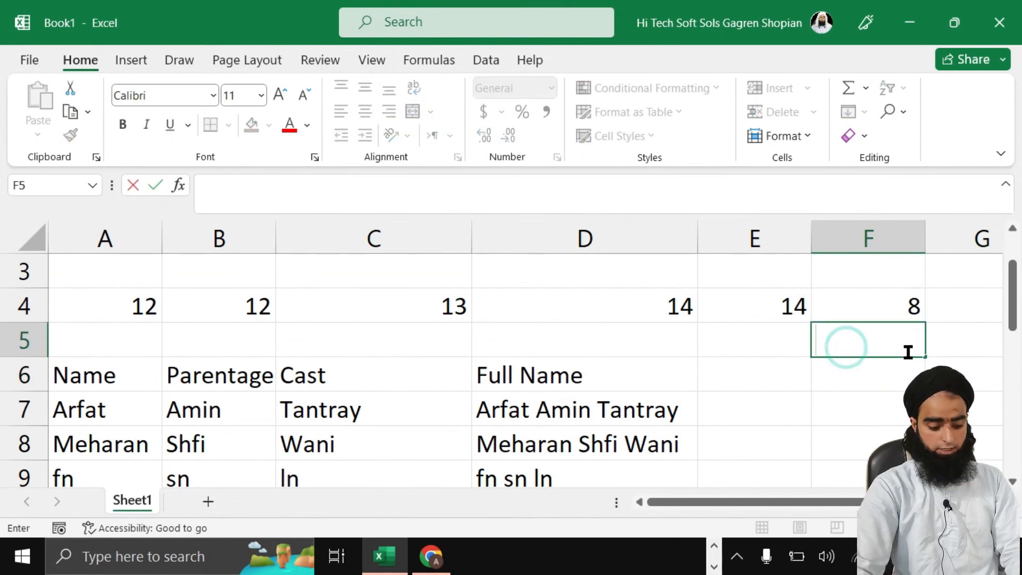
pyautogui.write('cou')
pyautogui.doubleClick(862, 343)
pyautogui.press('BackSpace')
pyautogui.scroll(-2, 341, 377)
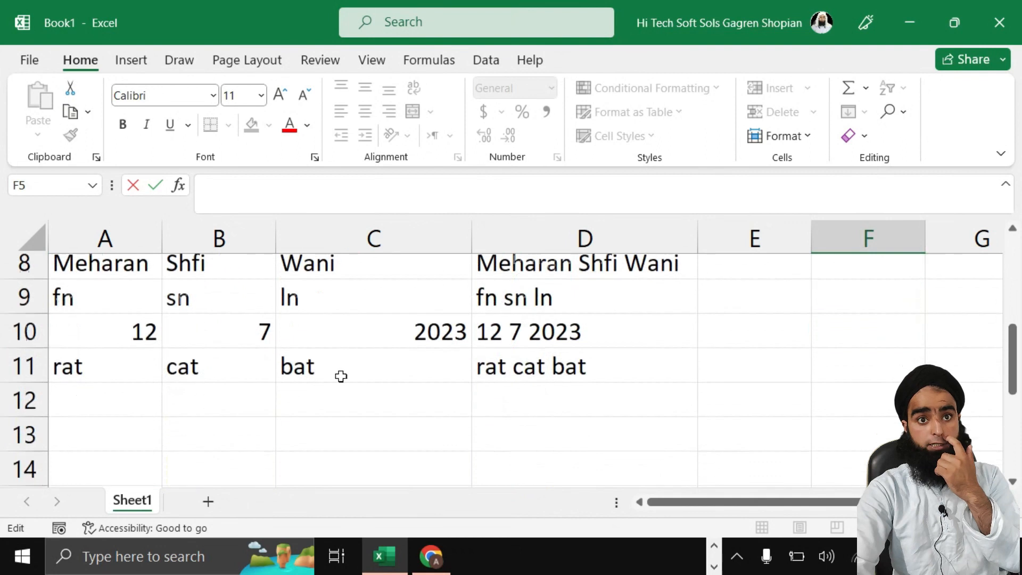
pyautogui.scroll(-1, 341, 376)
pyautogui.click(237, 414)
# Step: Start a =COUNTBLANK formula in B13 over the range A6:D11
pyautogui.write('count')
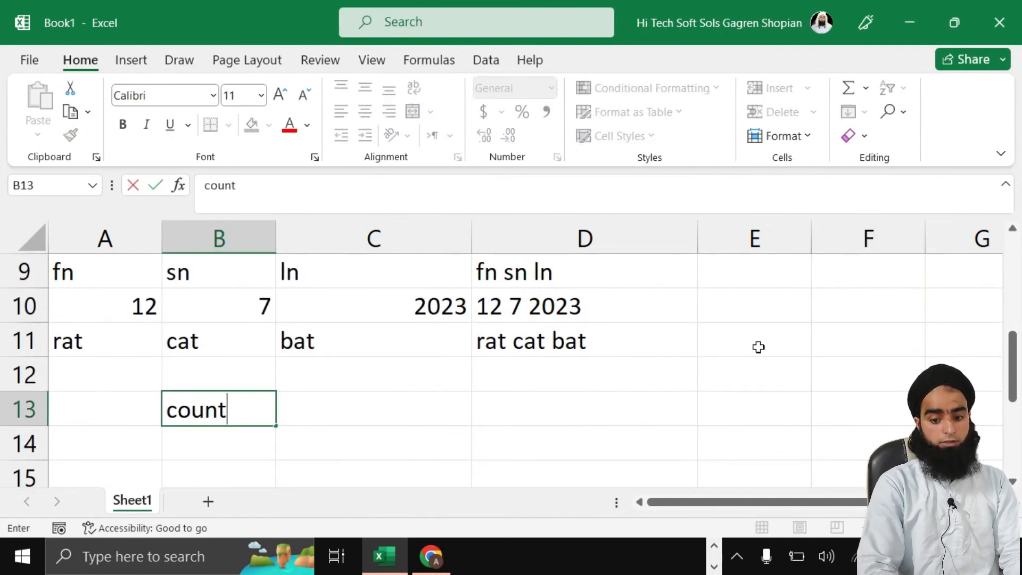
pyautogui.press('Left')
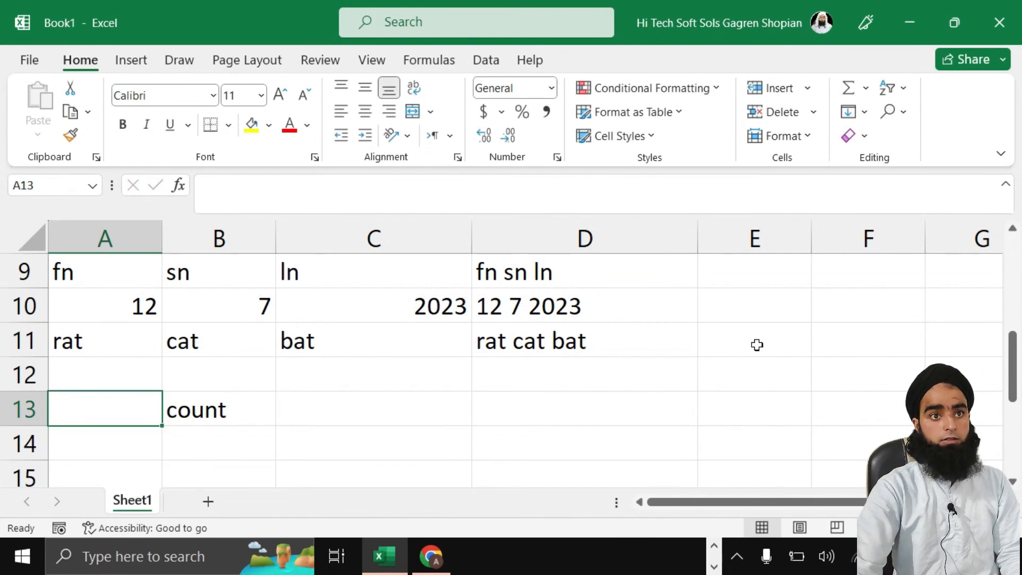
pyautogui.click(210, 415)
pyautogui.doubleClick(257, 405)
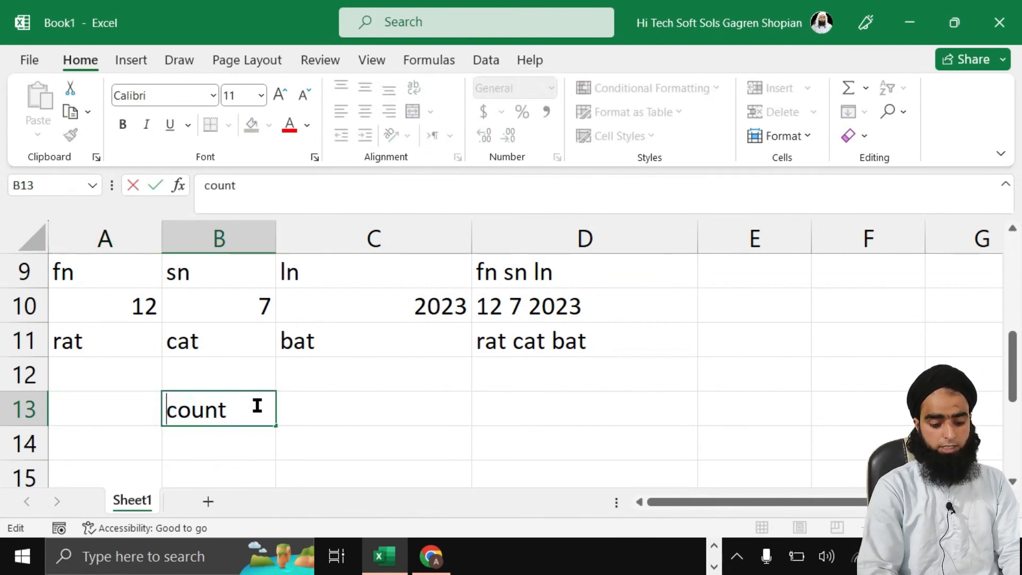
pyautogui.write('=')
pyautogui.click(257, 400)
pyautogui.write('(')
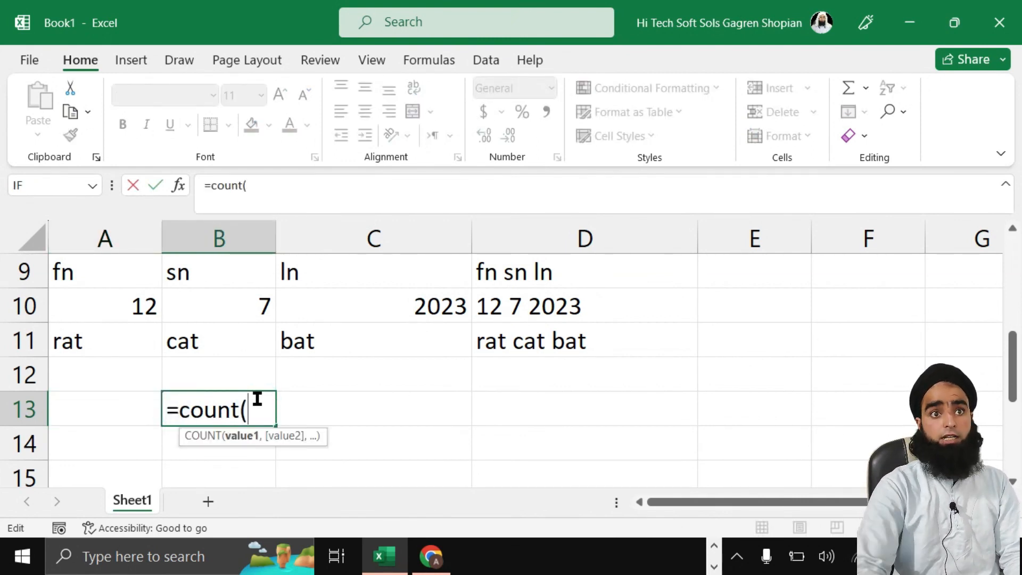
pyautogui.scroll(2, 231, 377)
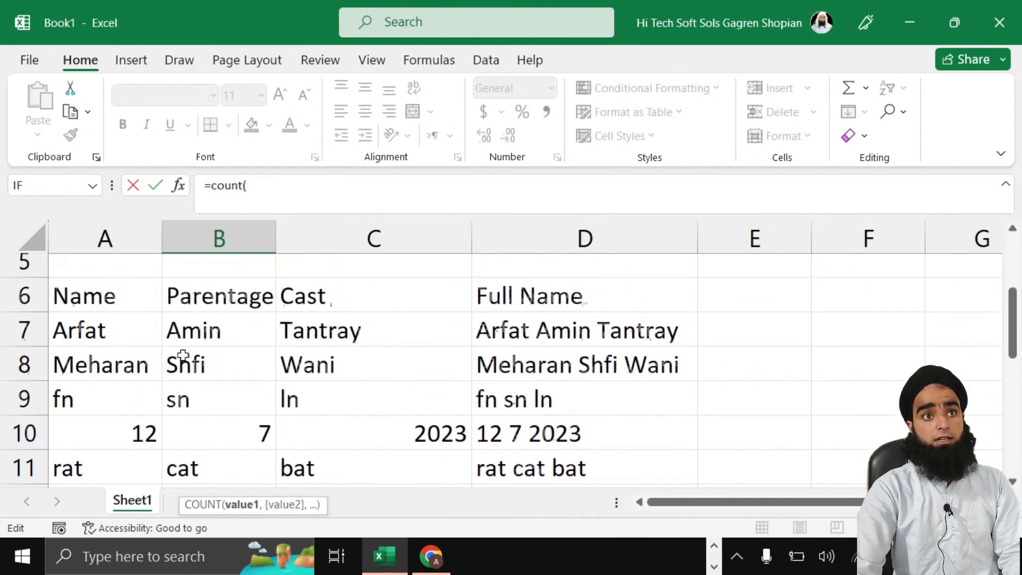
pyautogui.moveTo(107, 305); pyautogui.dragTo(250, 442)
pyautogui.moveTo(349, 498); pyautogui.dragTo(566, 417)
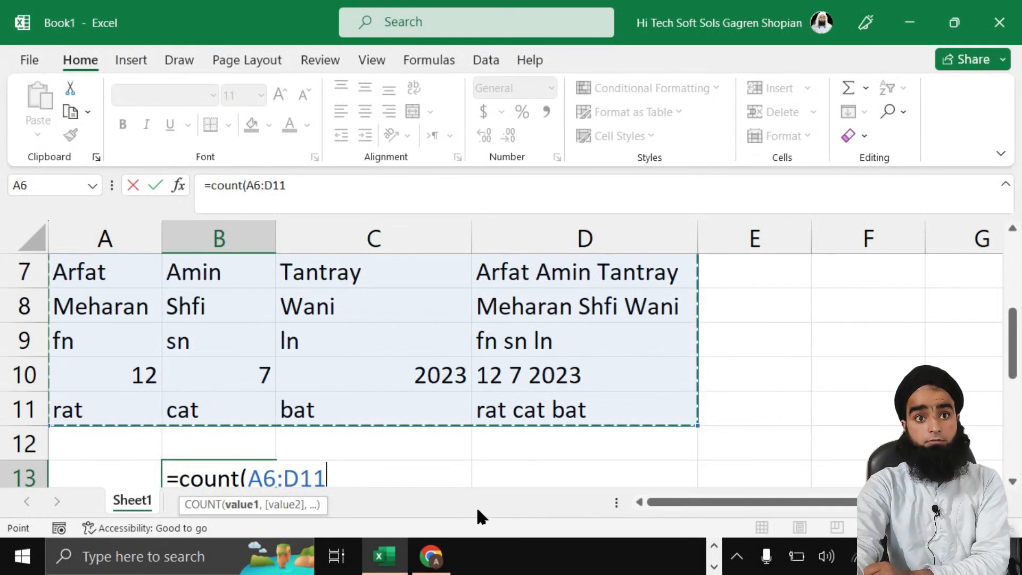
pyautogui.click(240, 476)
pyautogui.write('b')
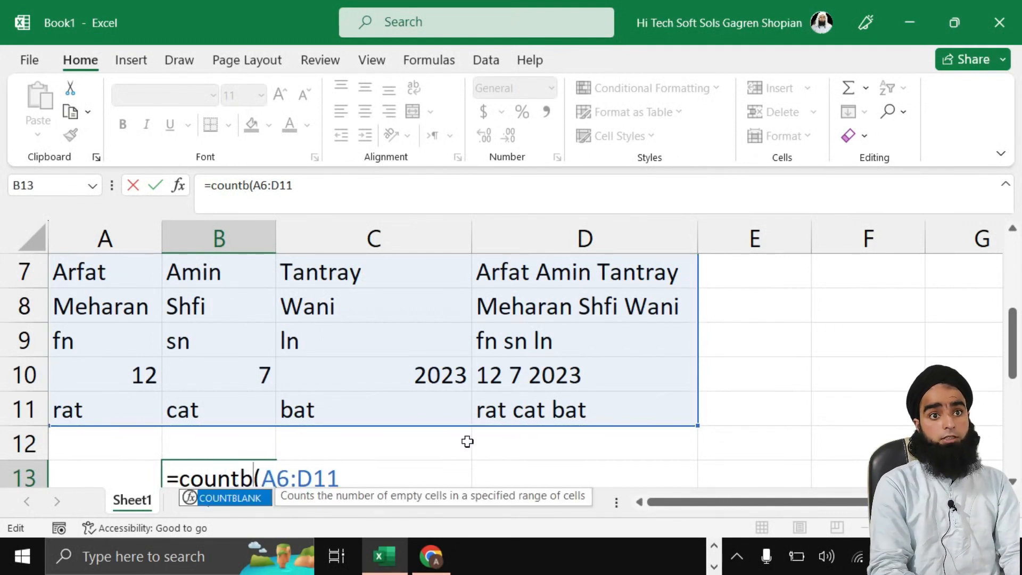
pyautogui.write('lank')
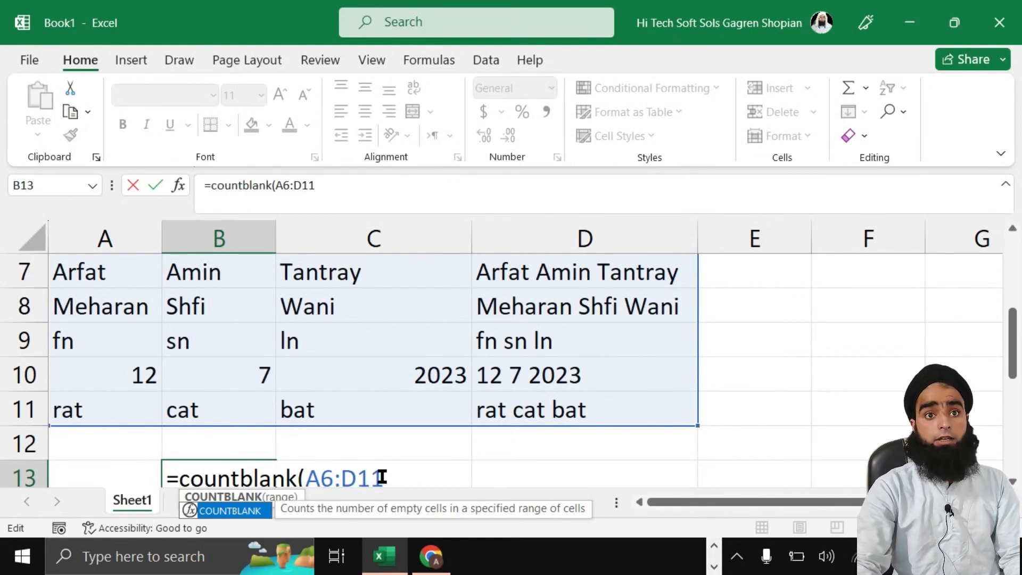
# Step: Change B13's formula to =COUNTBLANK(A4:D11), showing 4
pyautogui.scroll(1, 235, 373)
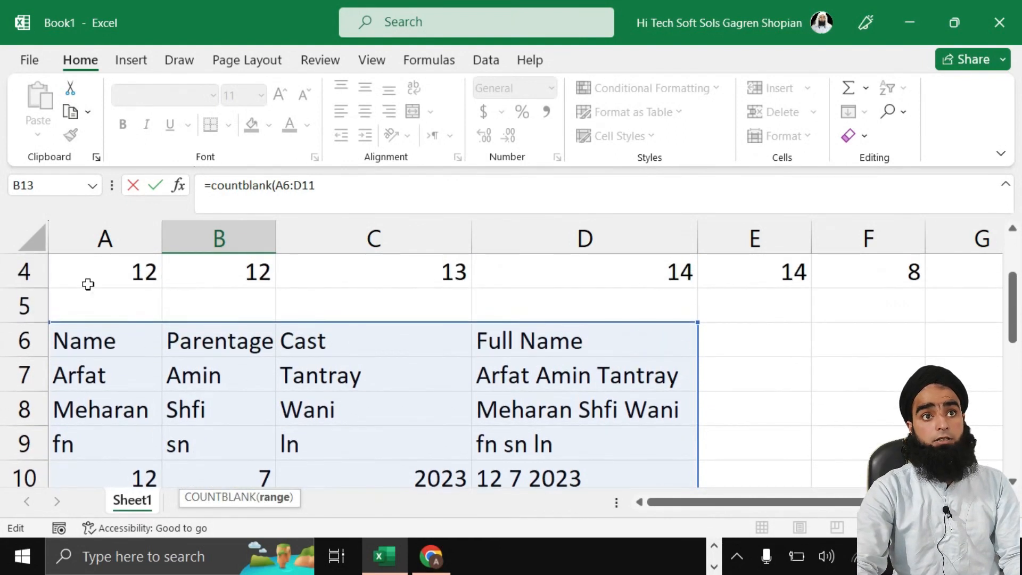
pyautogui.write('+')
pyautogui.moveTo(79, 273); pyautogui.dragTo(557, 435)
pyautogui.scroll(-2, 346, 447)
pyautogui.press('Escape')
pyautogui.doubleClick(229, 410)
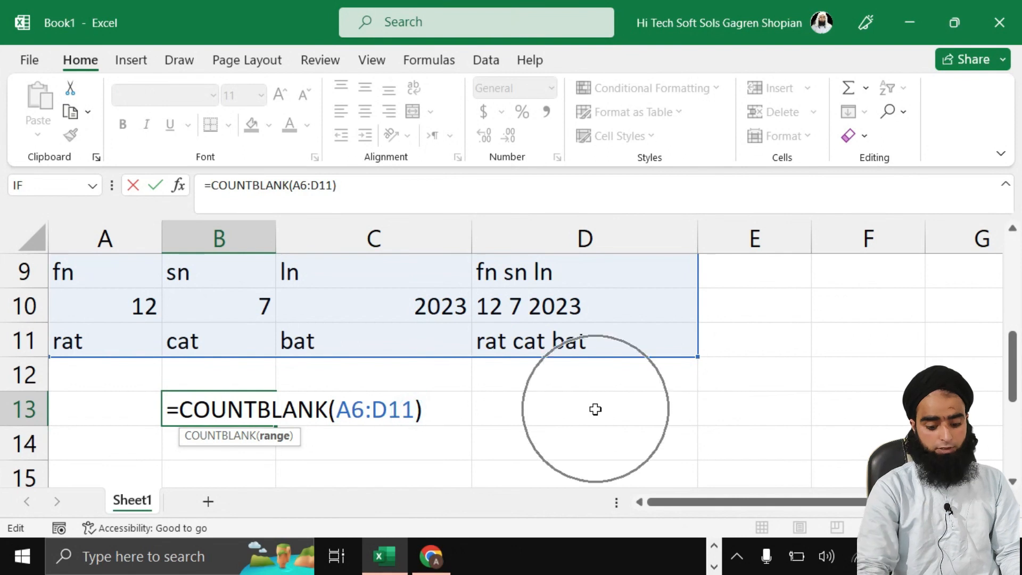
pyautogui.press('BackSpace')
pyautogui.press('BackSpace')
pyautogui.press('BackSpace')
pyautogui.press('BackSpace')
pyautogui.press('BackSpace')
pyautogui.press('BackSpace')
pyautogui.scroll(2, 206, 331)
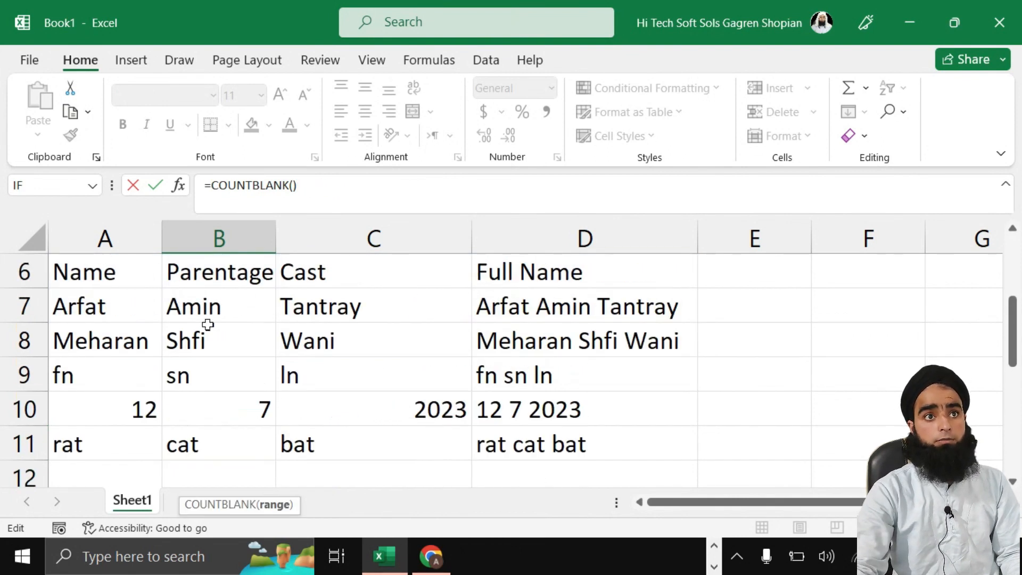
pyautogui.moveTo(106, 312); pyautogui.dragTo(559, 391)
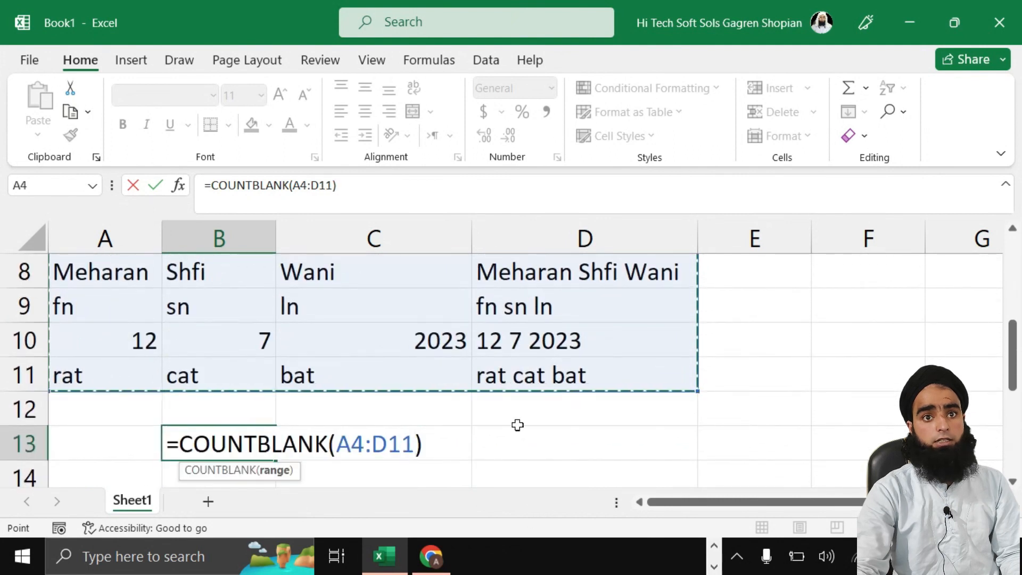
pyautogui.press('Return')
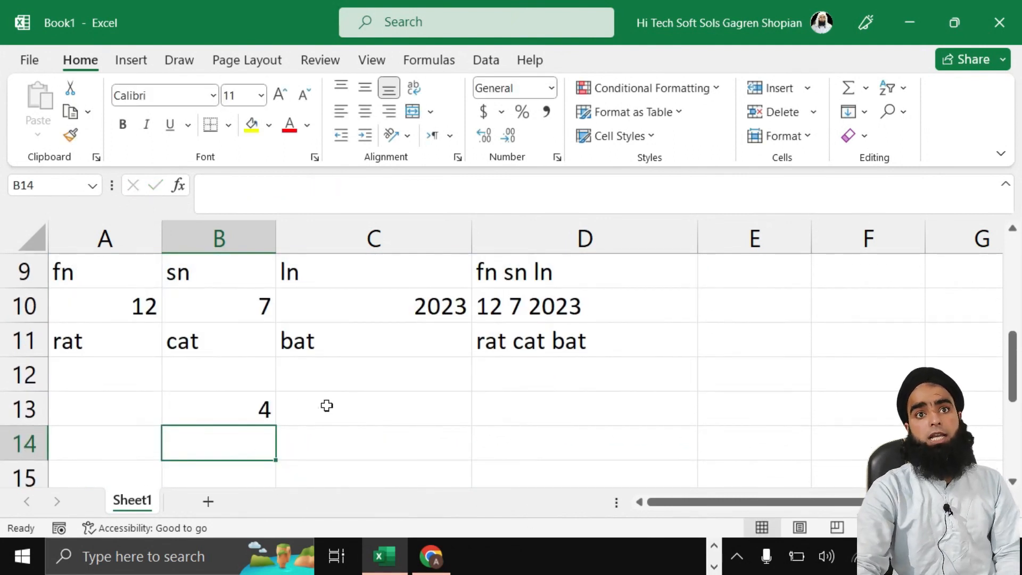
# Step: Clear C9, B11 and A9 so B13's blank count rises to 7
pyautogui.scroll(2, 327, 406)
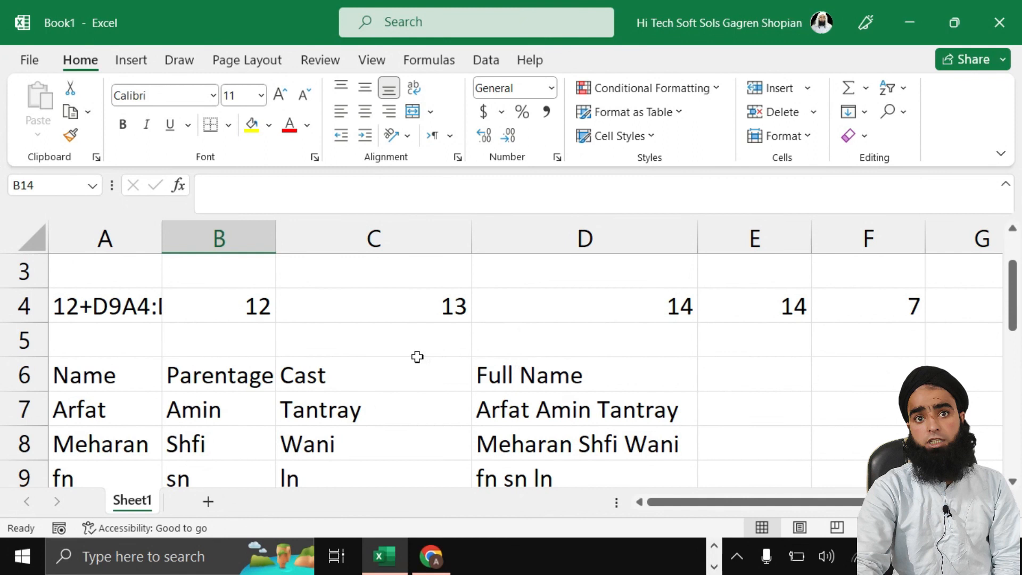
pyautogui.scroll(-1, 534, 351)
pyautogui.click(326, 411)
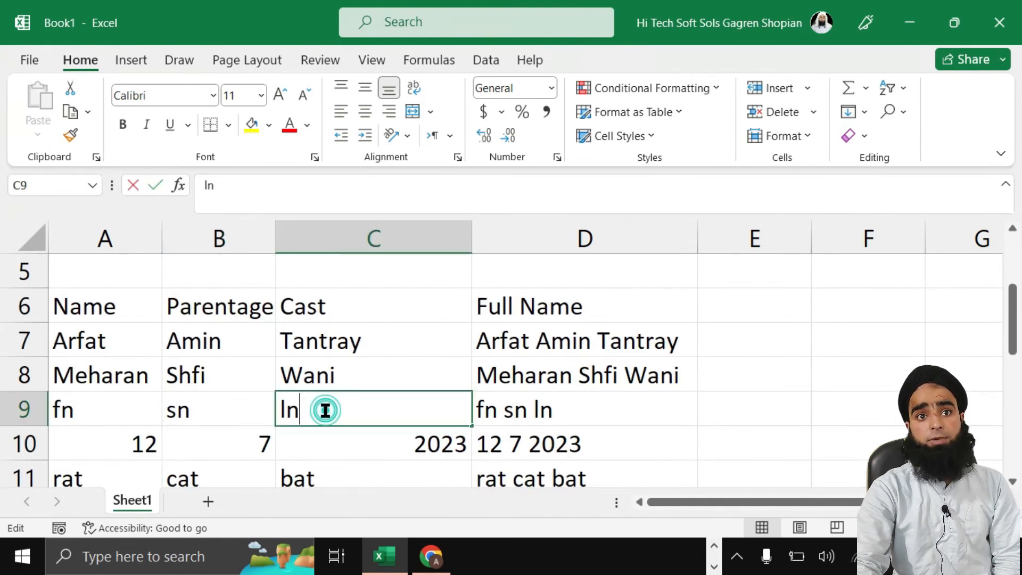
pyautogui.doubleClick(326, 410)
pyautogui.press('BackSpace')
pyautogui.press('BackSpace')
pyautogui.click(714, 434)
pyautogui.scroll(-2, 585, 447)
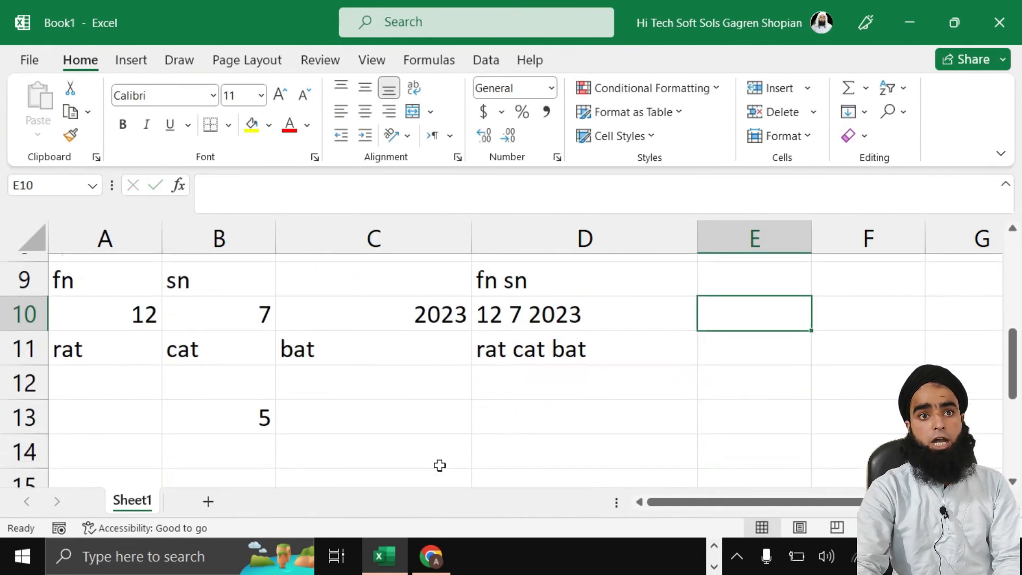
pyautogui.click(198, 344)
pyautogui.doubleClick(240, 340)
pyautogui.press('BackSpace')
pyautogui.press('BackSpace')
pyautogui.press('BackSpace')
pyautogui.click(368, 397)
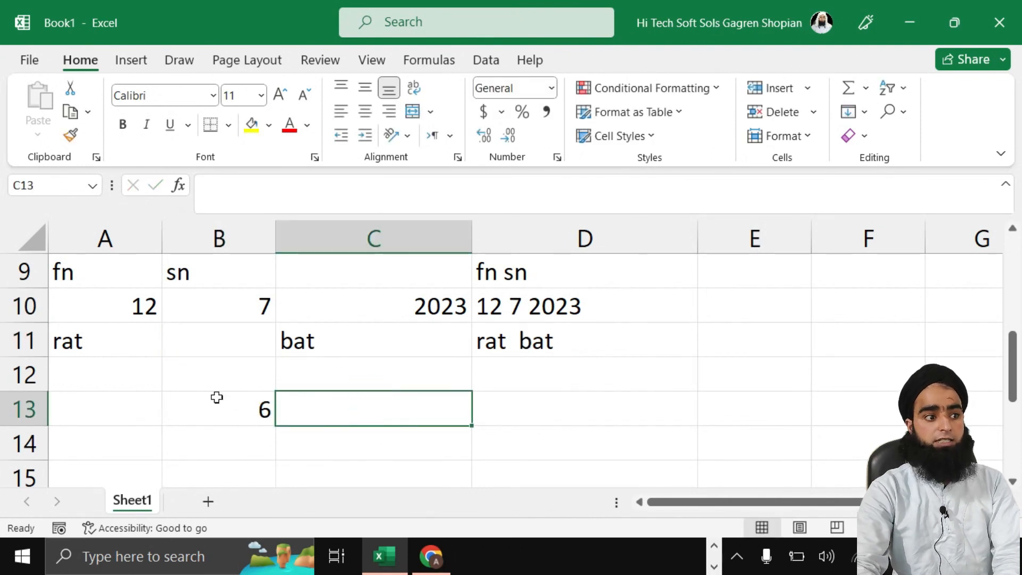
pyautogui.doubleClick(112, 273)
pyautogui.press('BackSpace')
pyautogui.press('BackSpace')
pyautogui.click(370, 437)
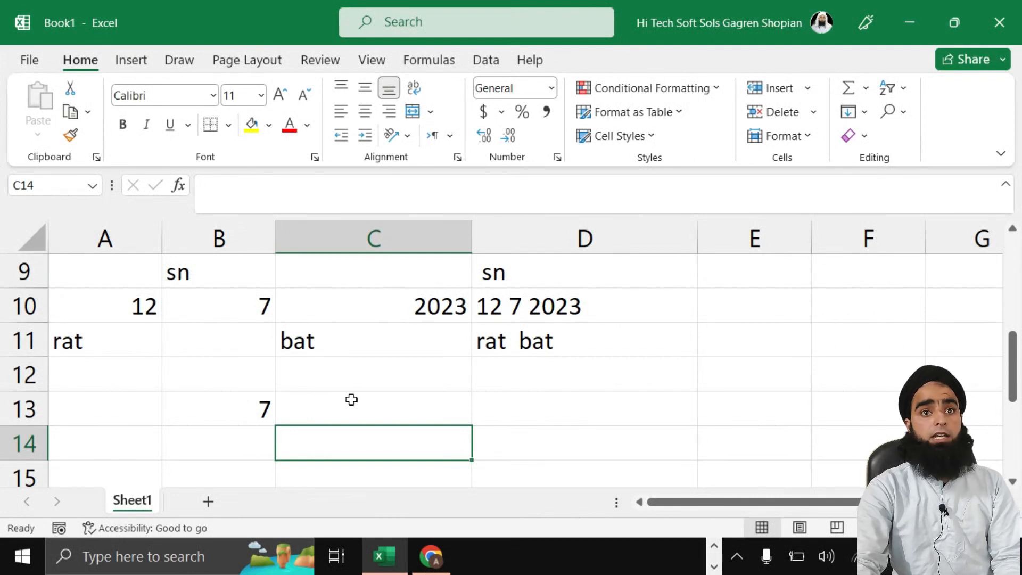
pyautogui.scroll(2, 351, 400)
pyautogui.scroll(-2, 349, 405)
pyautogui.scroll(2, 343, 422)
pyautogui.scroll(1, 433, 381)
pyautogui.scroll(-1, 434, 381)
pyautogui.scroll(1, 269, 354)
# Step: Clear the whole sheet and fill months jan–dec down A1:A12
pyautogui.moveTo(91, 259); pyautogui.dragTo(612, 367)
pyautogui.hotkey('ctrl', 'a')
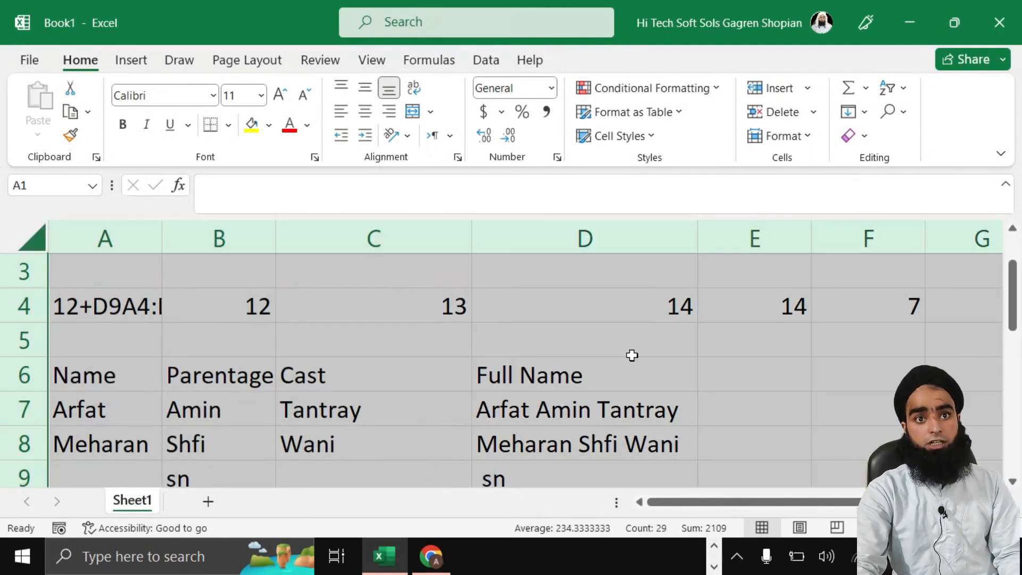
pyautogui.click(770, 116)
pyautogui.click(253, 329)
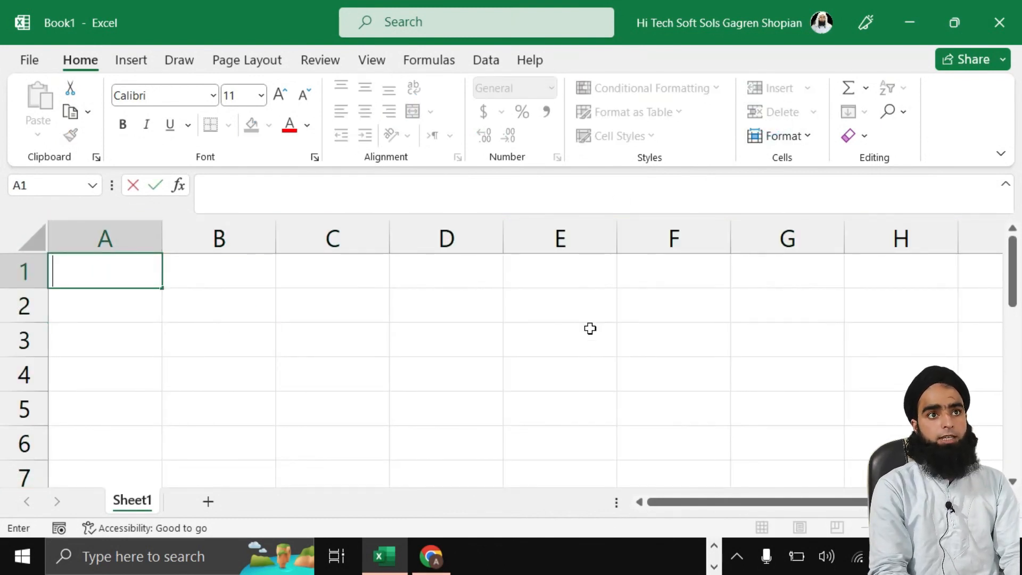
pyautogui.write('jan')
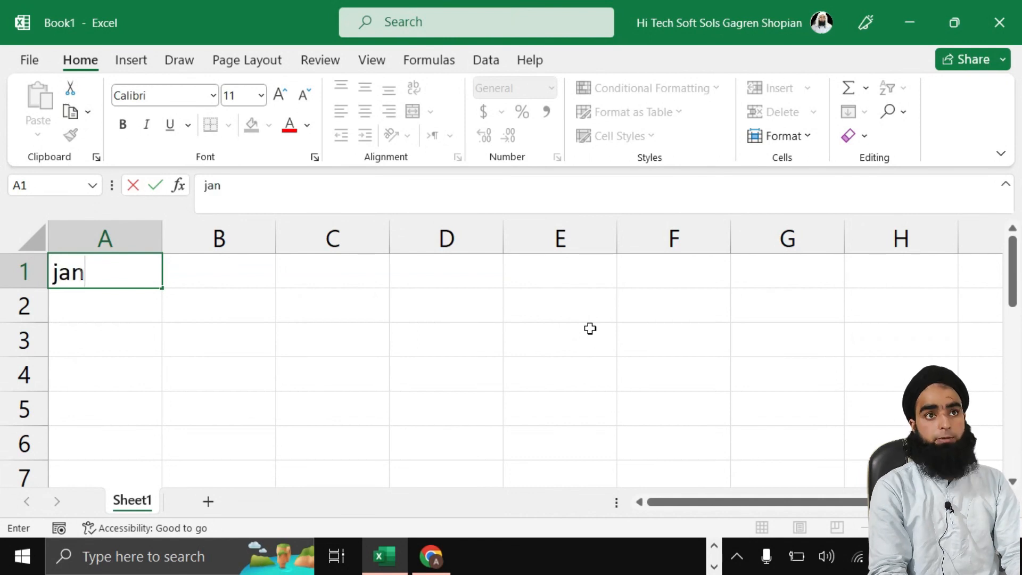
pyautogui.click(377, 352)
pyautogui.click(112, 274)
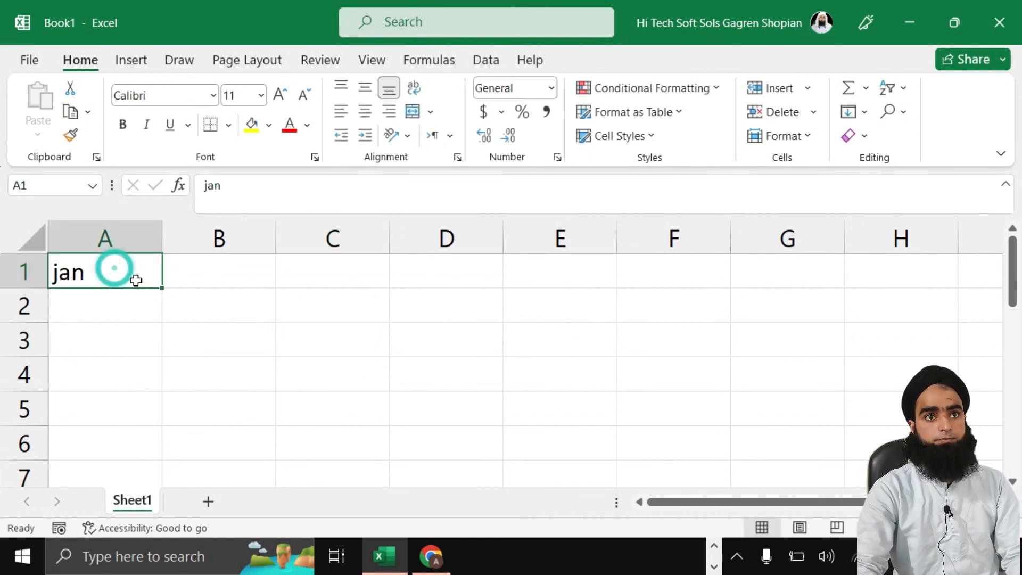
pyautogui.moveTo(162, 287); pyautogui.dragTo(171, 433)
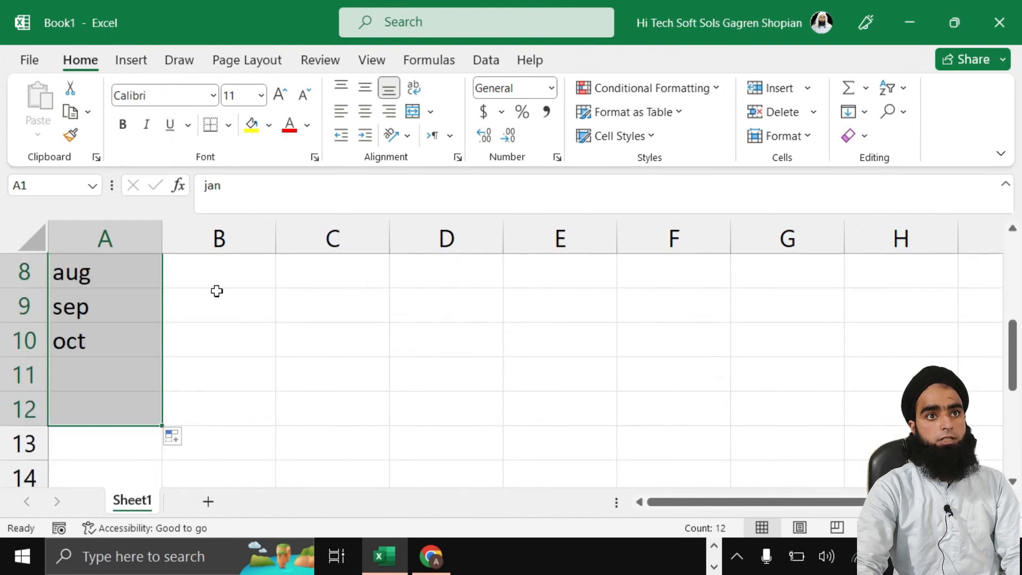
pyautogui.scroll(3, 217, 291)
# Step: Enter 32, 21, 21, 32, 65 in B1:B5 for jan through may
pyautogui.doubleClick(219, 273)
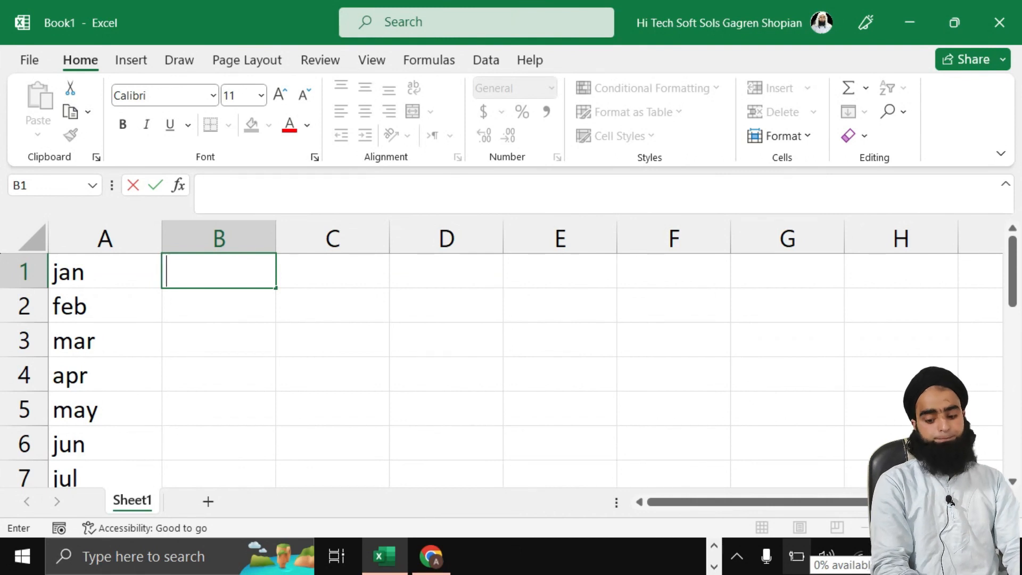
pyautogui.write('32')
pyautogui.press('Return')
pyautogui.write('21')
pyautogui.press('Return')
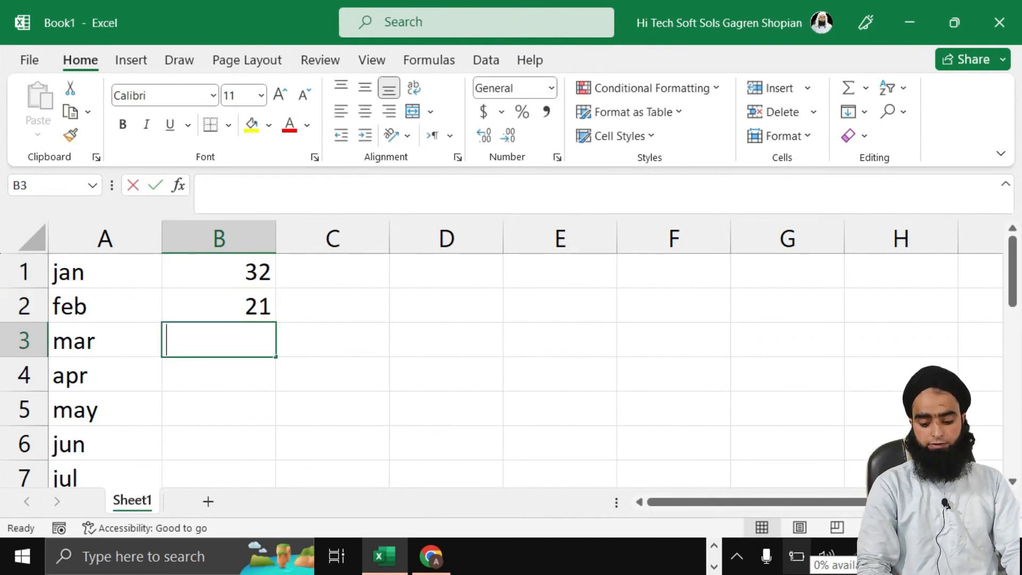
pyautogui.write('21')
pyautogui.press('Return')
pyautogui.write('32')
pyautogui.press('Return')
pyautogui.write('65')
pyautogui.press('Return')
# Step: Enter 45, 87, 25, 36, 14, 74 and 85 in B6:B12 for jun–dec
pyautogui.write('45')
pyautogui.press('Return')
pyautogui.write('87')
pyautogui.press('Return')
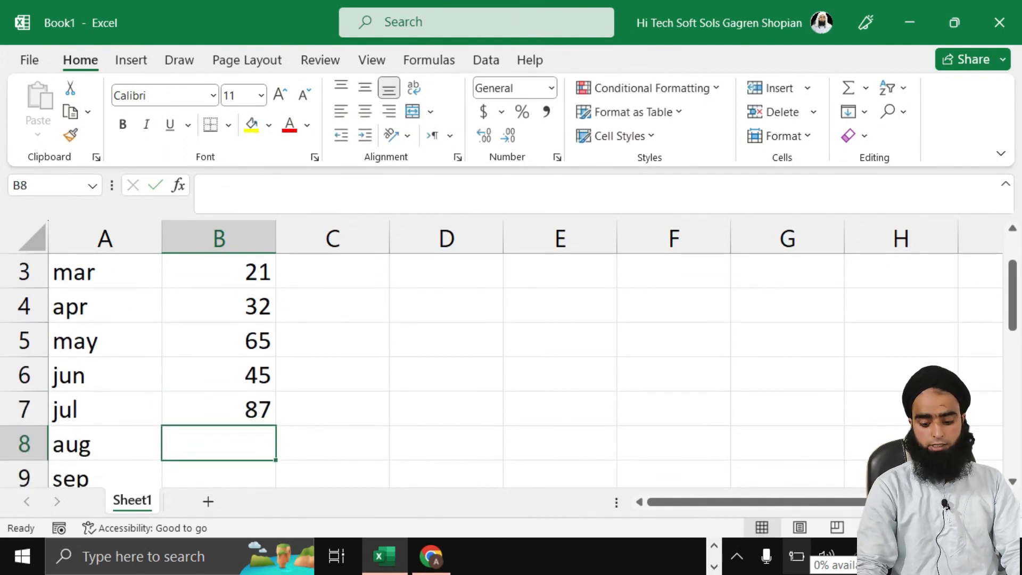
pyautogui.write('25')
pyautogui.press('Return')
pyautogui.write('36')
pyautogui.press('Return')
pyautogui.write('14')
pyautogui.press('Return')
pyautogui.write('74')
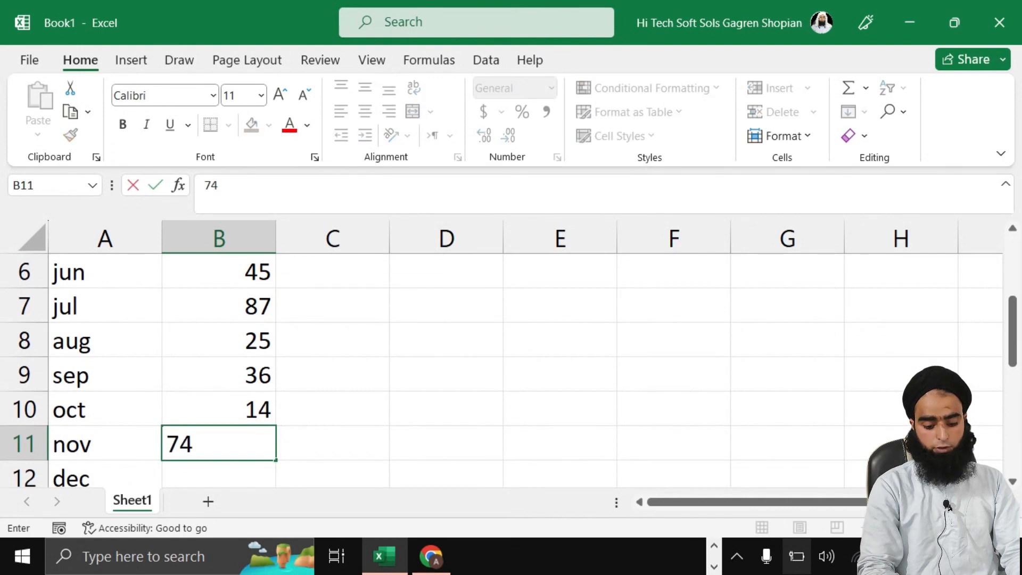
pyautogui.press('Return')
pyautogui.write('85')
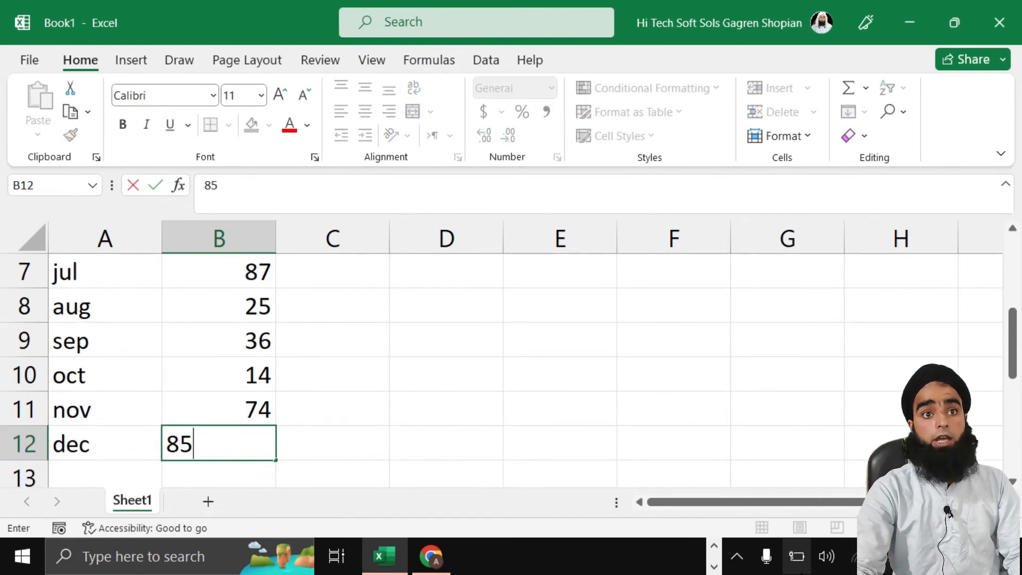
pyautogui.click(432, 442)
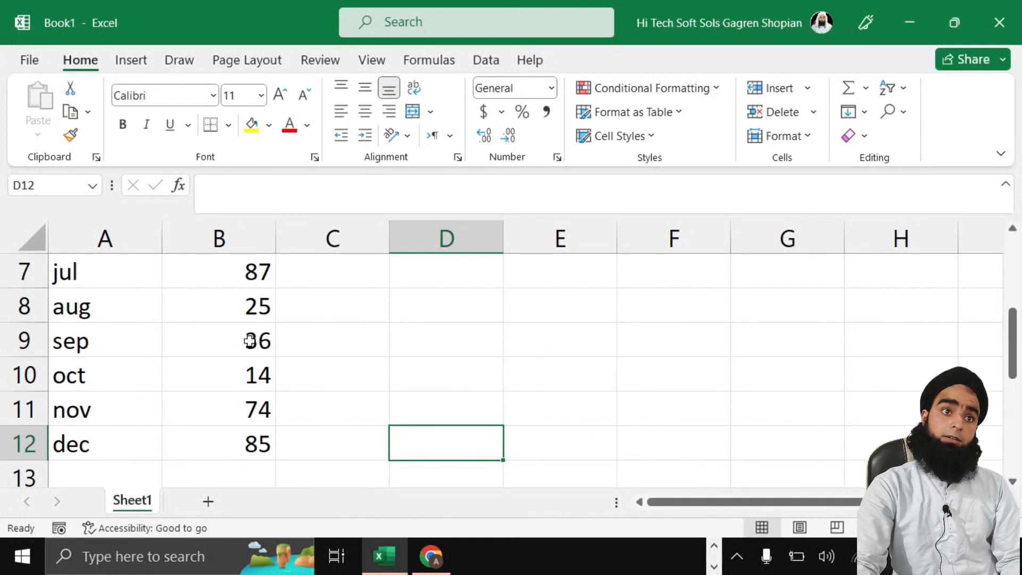
# Step: Replace apr in A4 and jun in A6 with feb
pyautogui.scroll(2, 103, 324)
pyautogui.scroll(1, 93, 318)
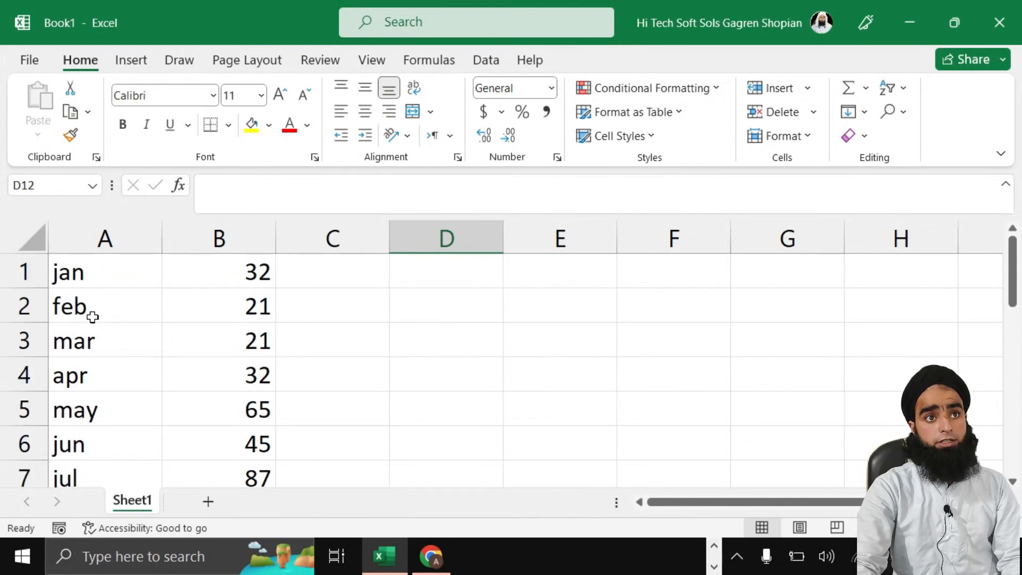
pyautogui.click(94, 340)
pyautogui.click(91, 383)
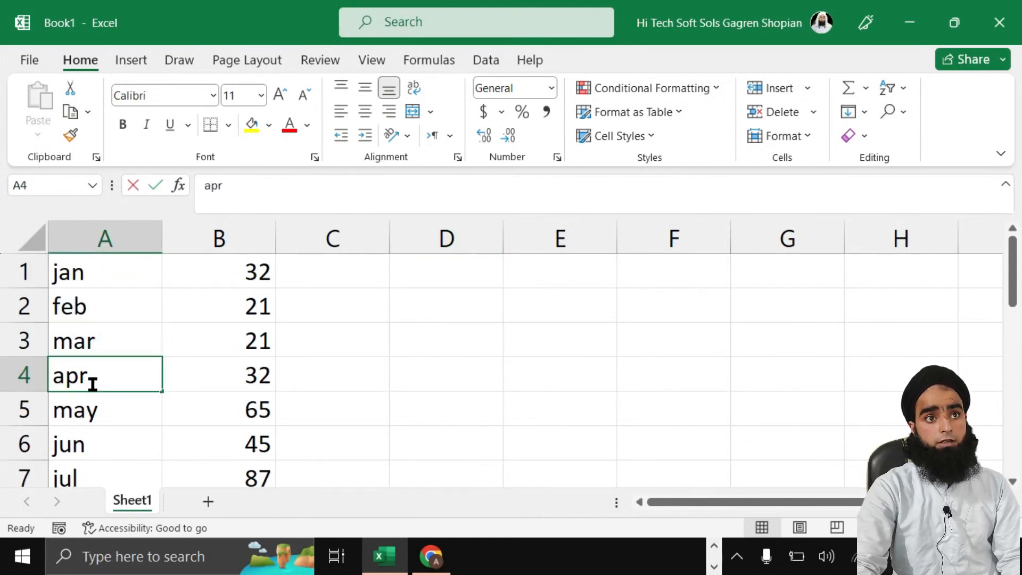
pyautogui.doubleClick(98, 378)
pyautogui.doubleClick(80, 375)
pyautogui.write('feb')
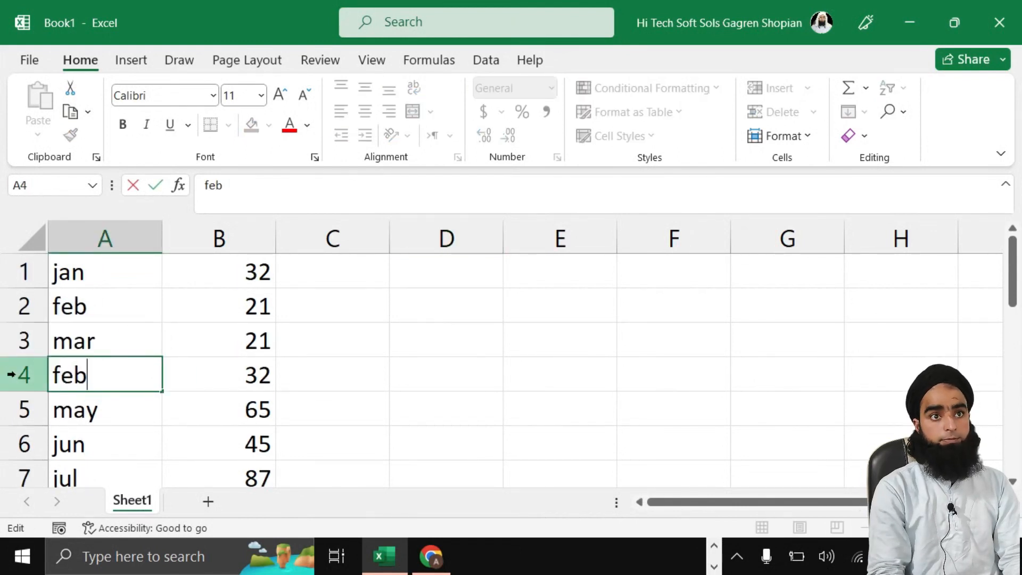
pyautogui.click(80, 444)
pyautogui.doubleClick(80, 445)
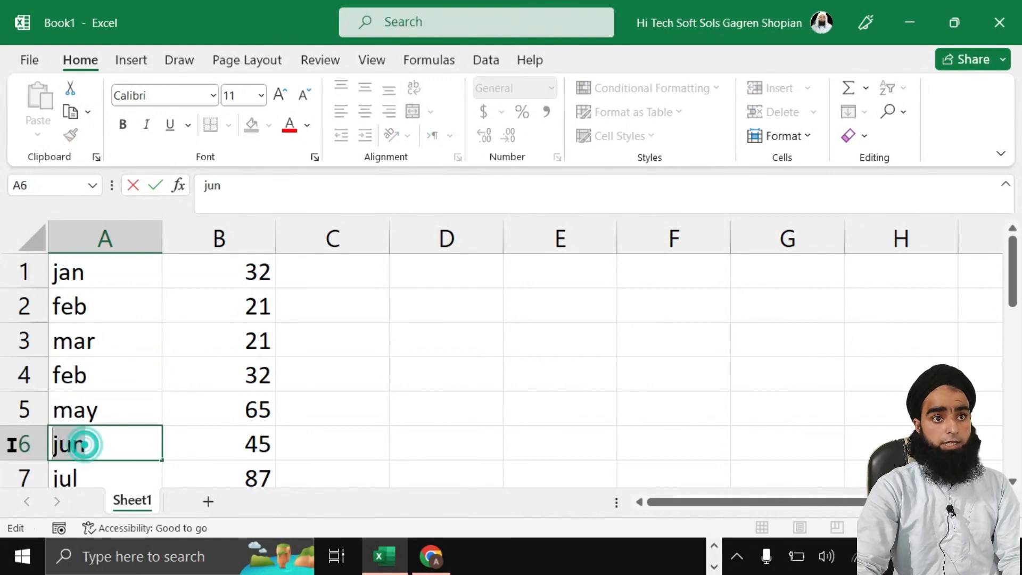
pyautogui.write('deb')
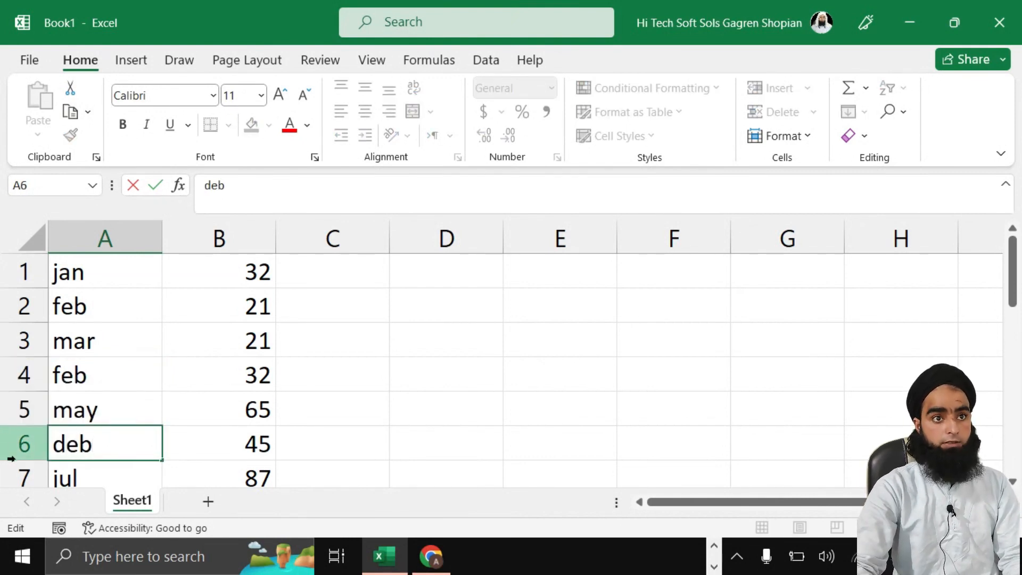
pyautogui.press('BackSpace')
pyautogui.press('BackSpace')
pyautogui.press('BackSpace')
pyautogui.write('f')
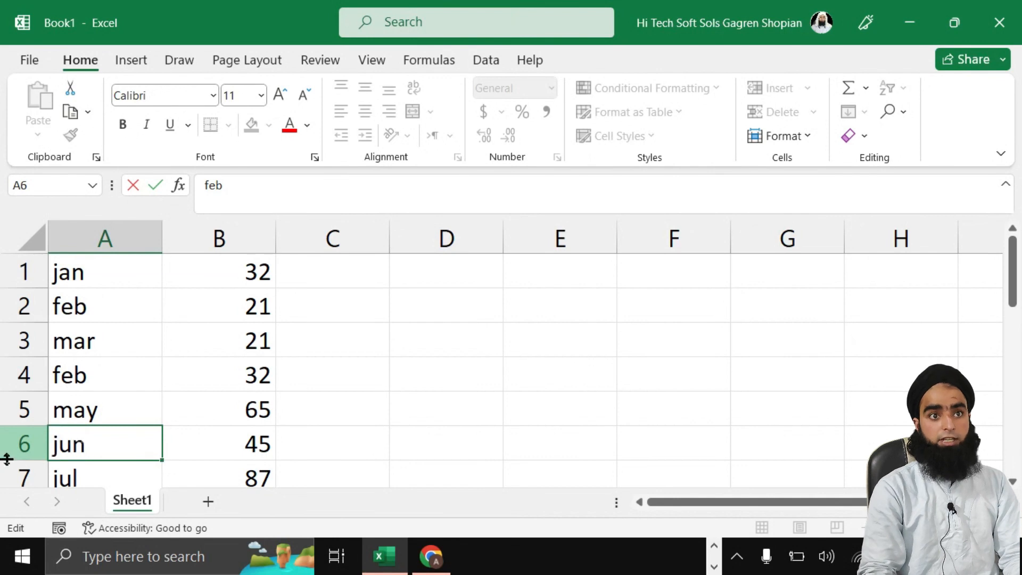
pyautogui.press('Return')
# Step: Replace oct in A10 with feb as well
pyautogui.scroll(-1, 11, 457)
pyautogui.click(102, 449)
pyautogui.doubleClick(103, 450)
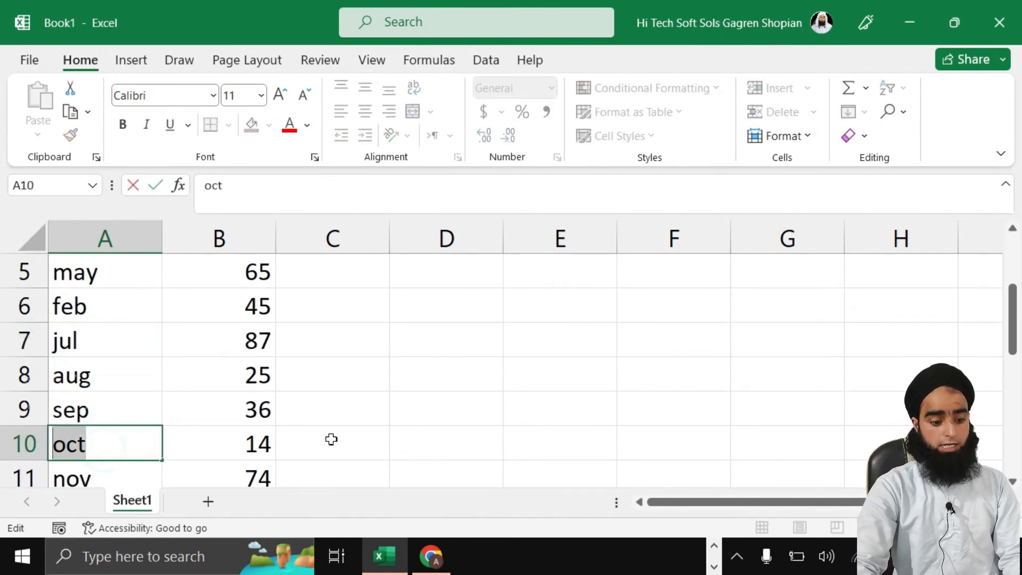
pyautogui.write('feb')
pyautogui.click(324, 435)
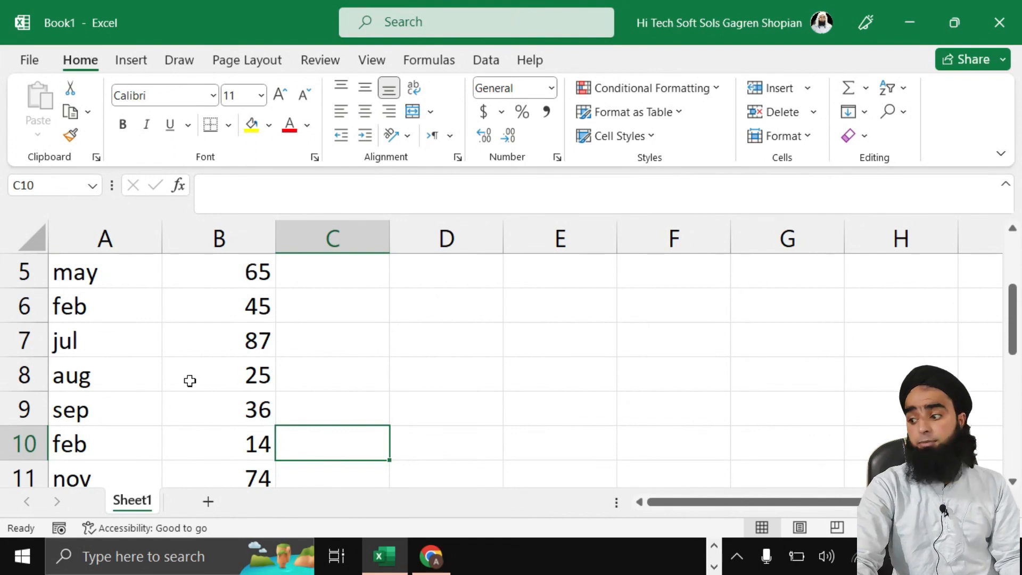
pyautogui.click(372, 343)
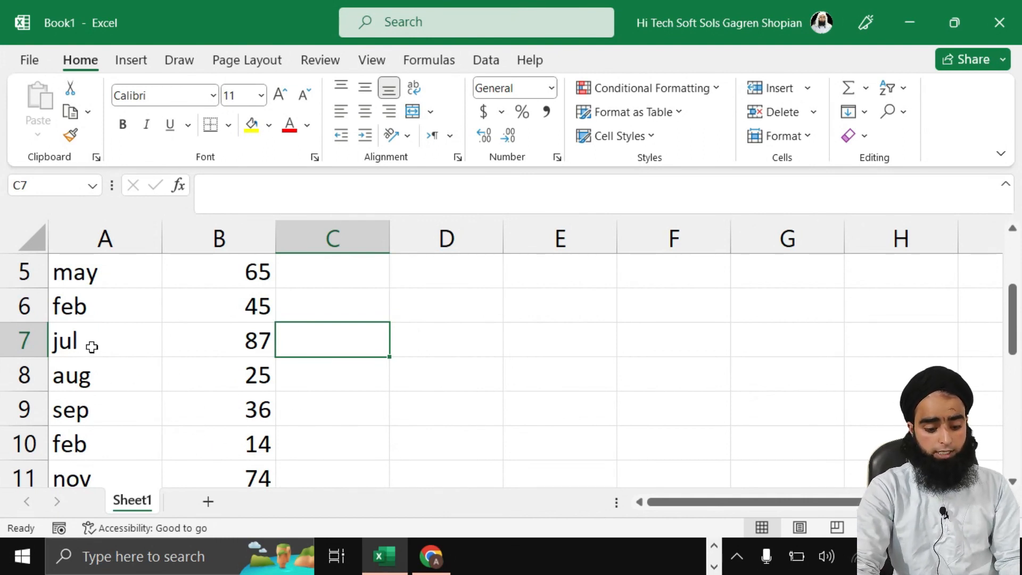
# Step: Enter =COUNTIF(A1:B12,"feb") in C7, correcting the range start from A5 to A1
pyautogui.write('=caou')
pyautogui.press('BackSpace')
pyautogui.press('BackSpace')
pyautogui.press('BackSpace')
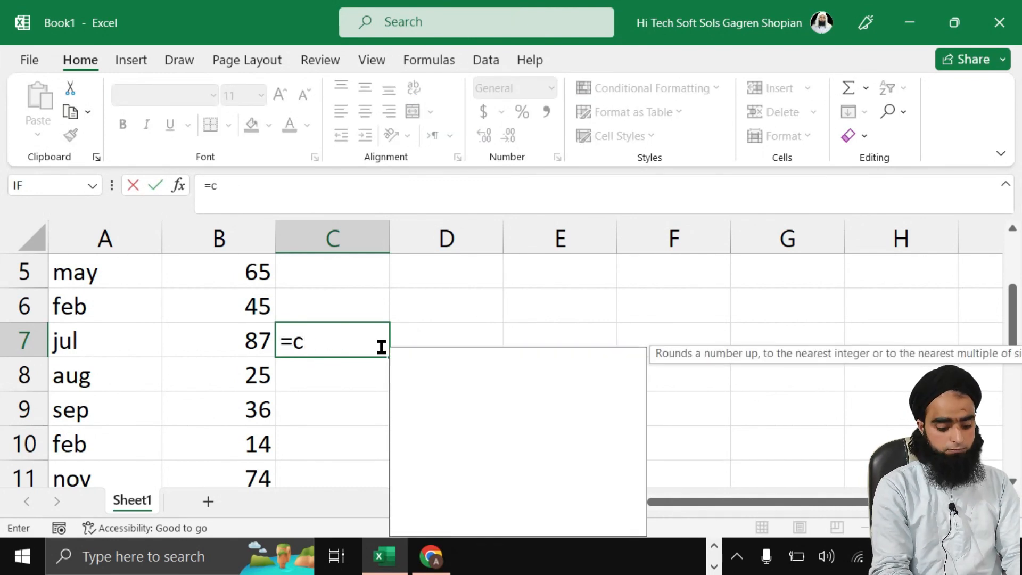
pyautogui.write('ountif(')
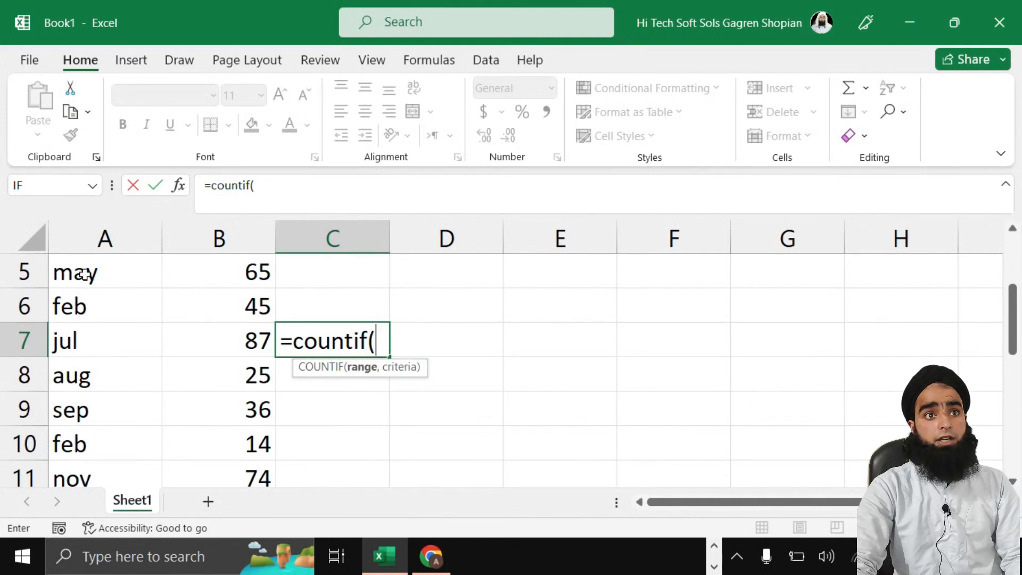
pyautogui.moveTo(87, 271); pyautogui.dragTo(237, 409)
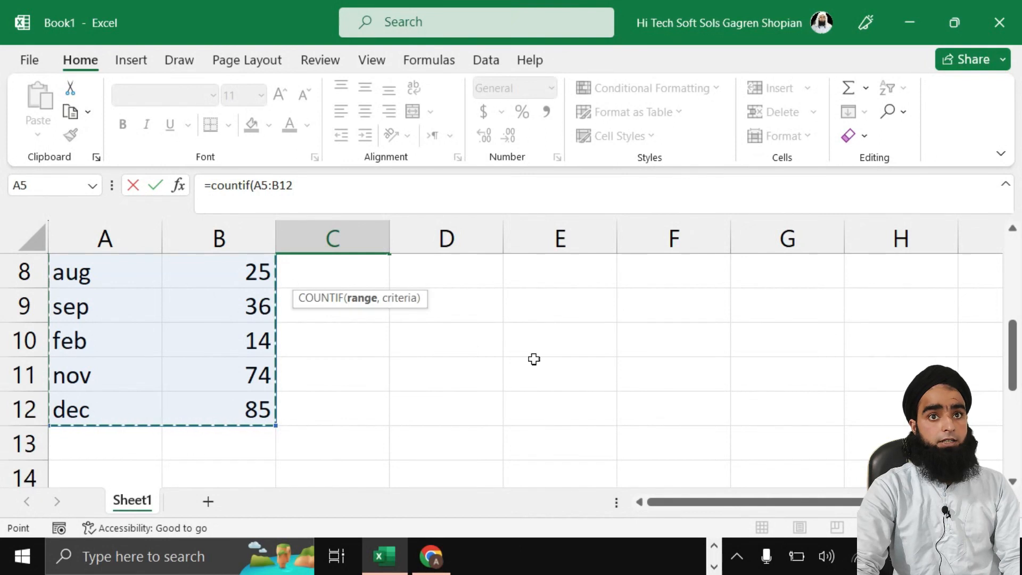
pyautogui.scroll(2, 428, 465)
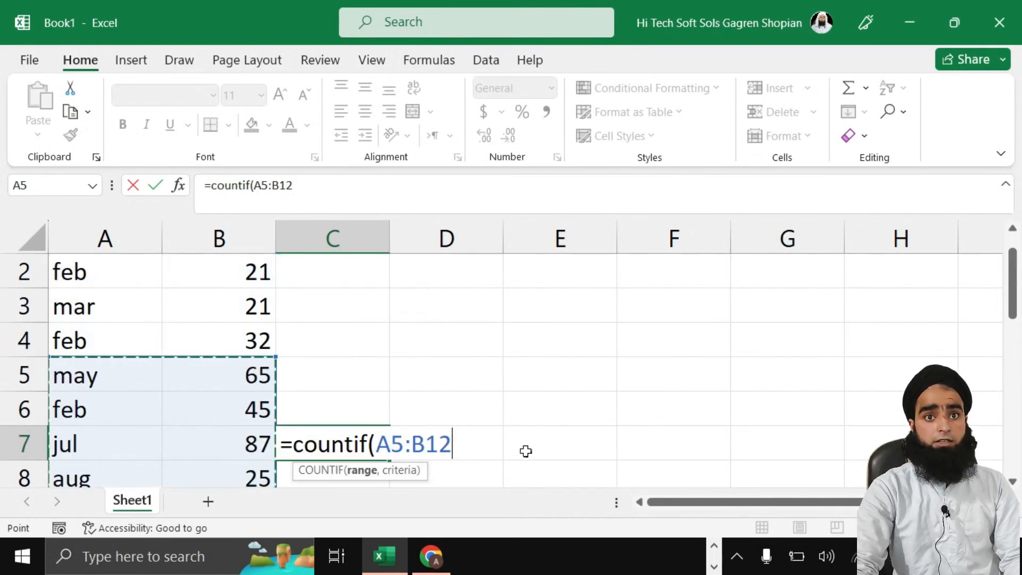
pyautogui.write(',')
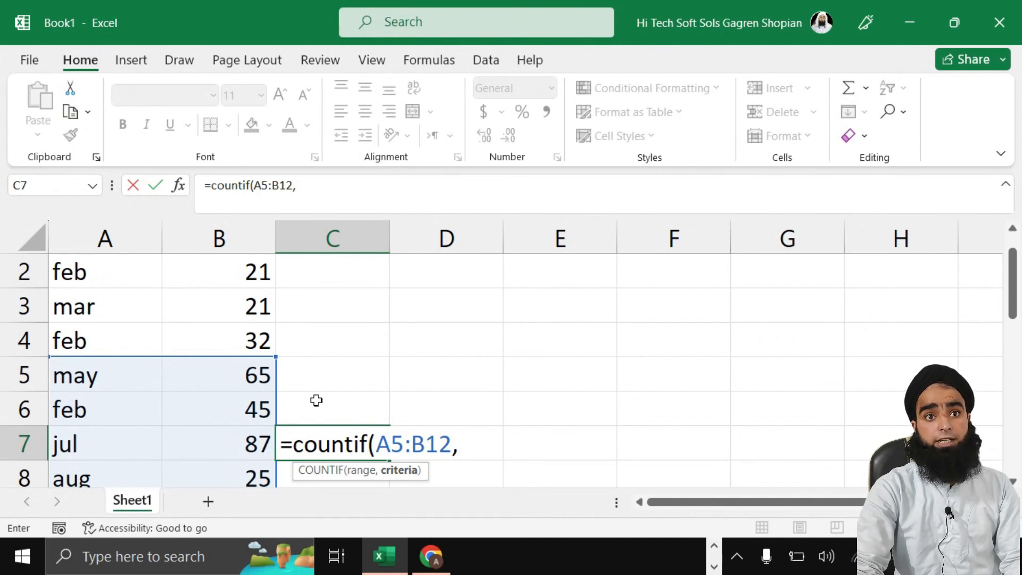
pyautogui.click(405, 443)
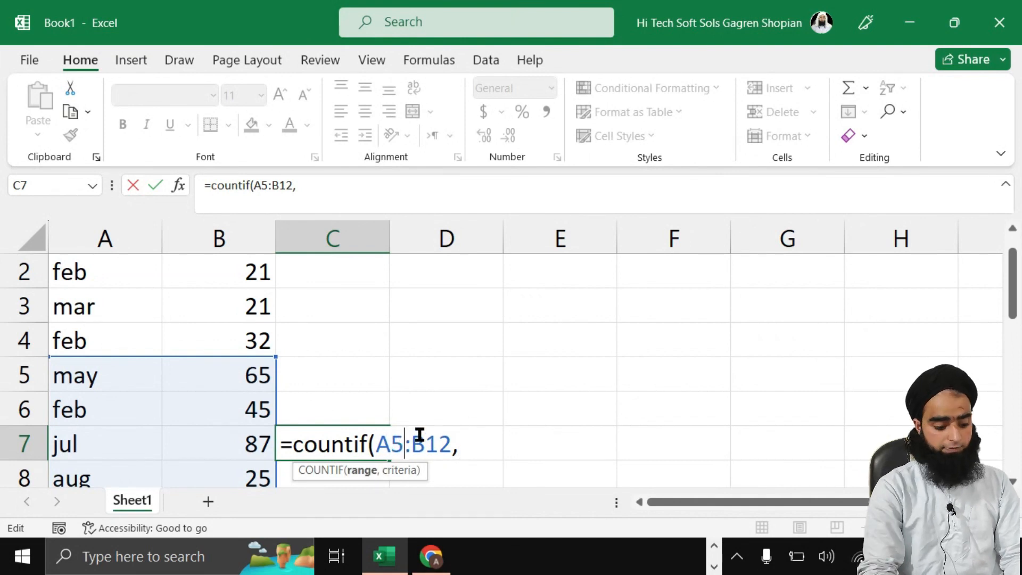
pyautogui.press('BackSpace')
pyautogui.write('1')
pyautogui.click(478, 445)
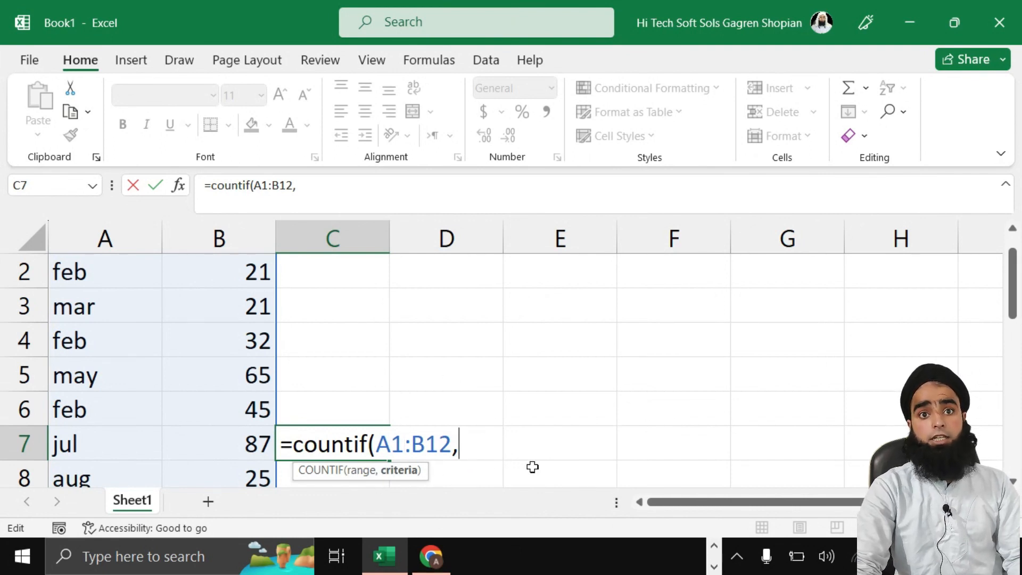
pyautogui.write('"feb")')
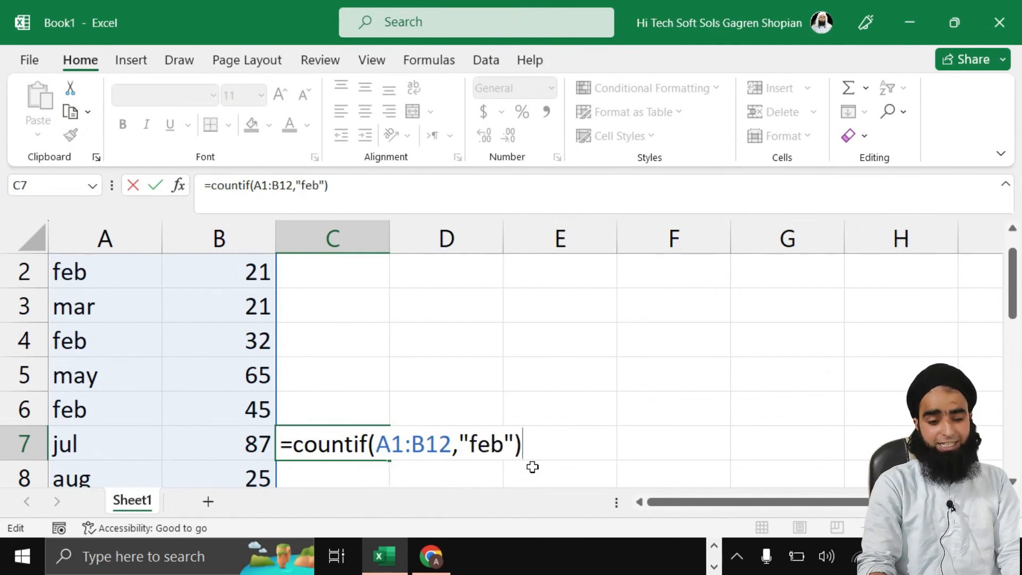
pyautogui.press('Return')
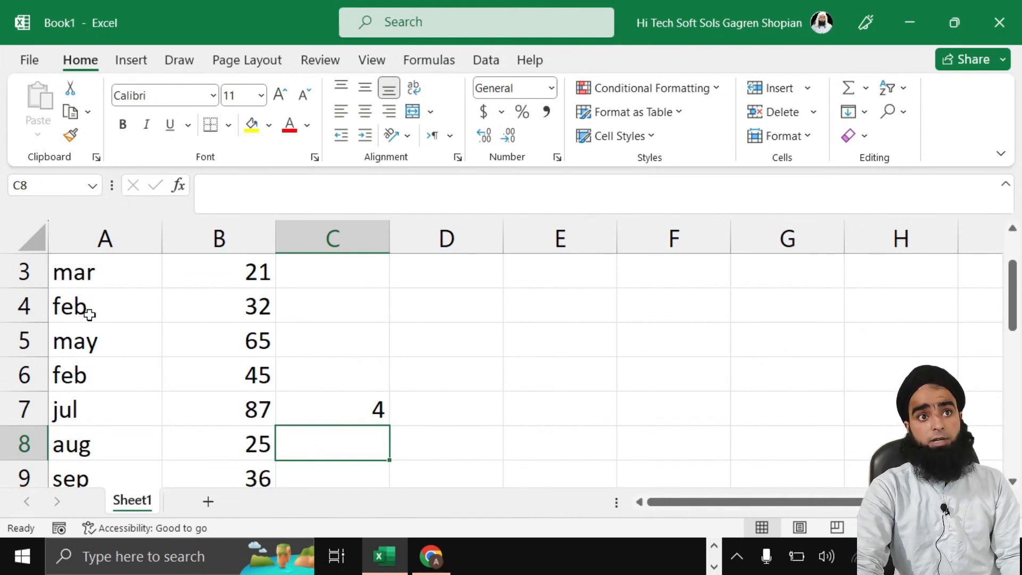
pyautogui.scroll(1, 88, 311)
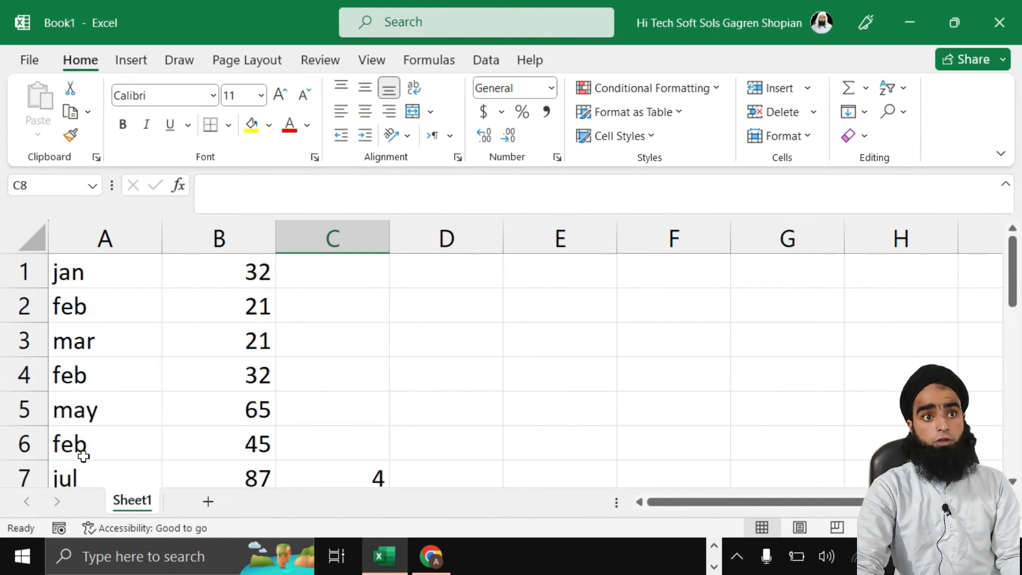
# Step: Move the selection from C6 to D5, ready for the IF formula
pyautogui.scroll(-1, 85, 450)
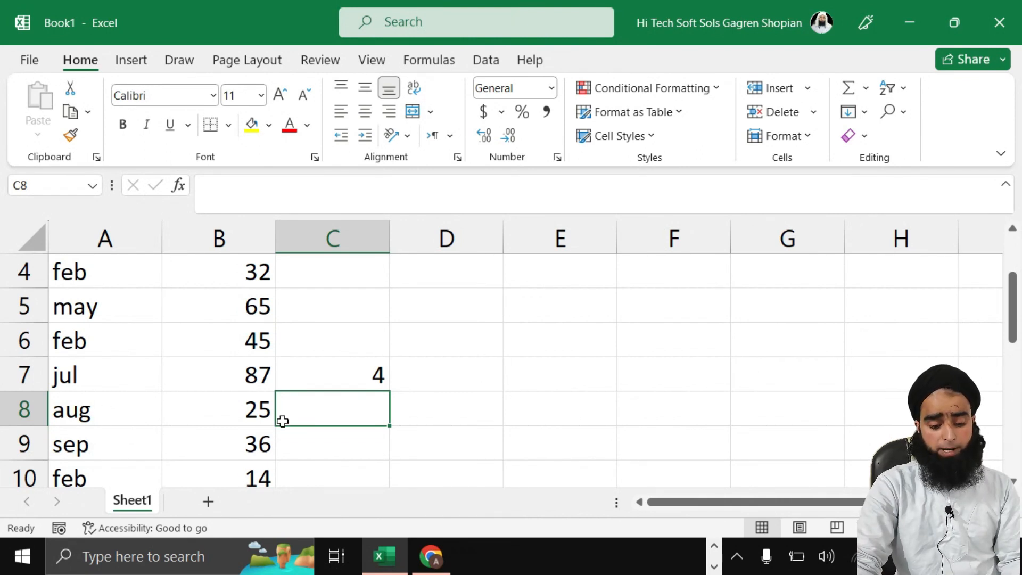
pyautogui.click(356, 340)
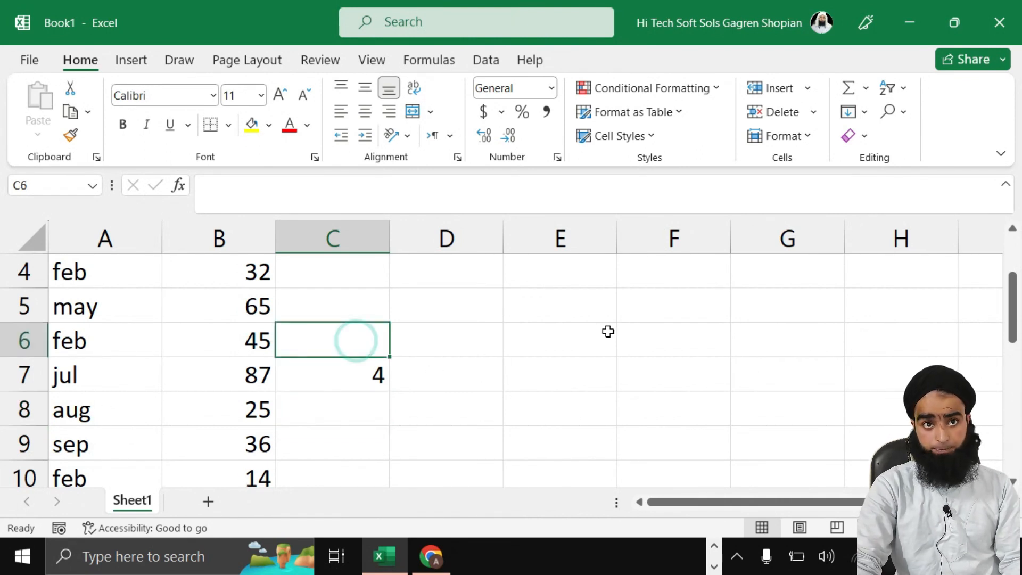
pyautogui.click(438, 302)
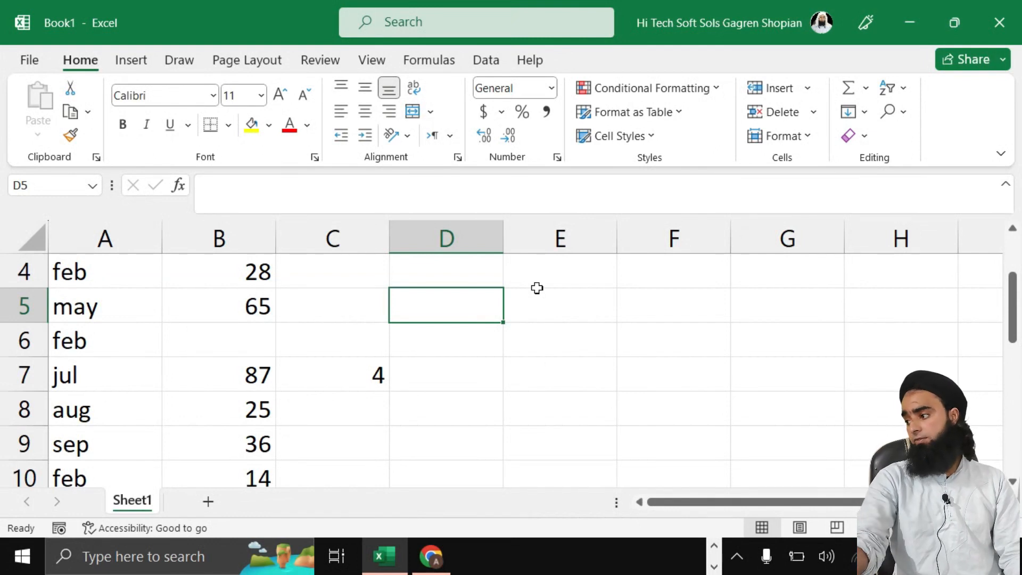
# Step: Enter =IF(B5>50,"tomato","onion") in D5
pyautogui.write('=')
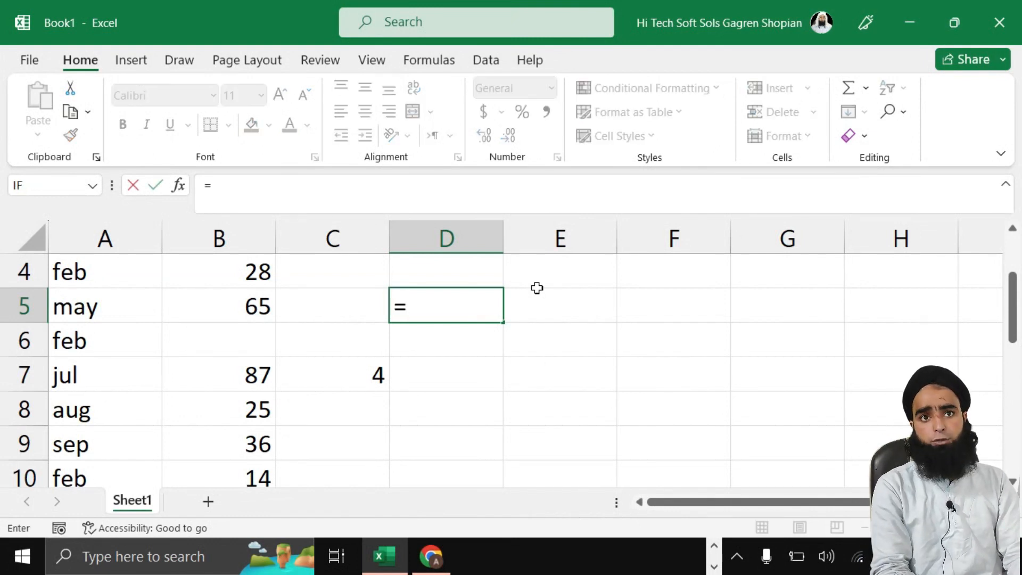
pyautogui.write('if')
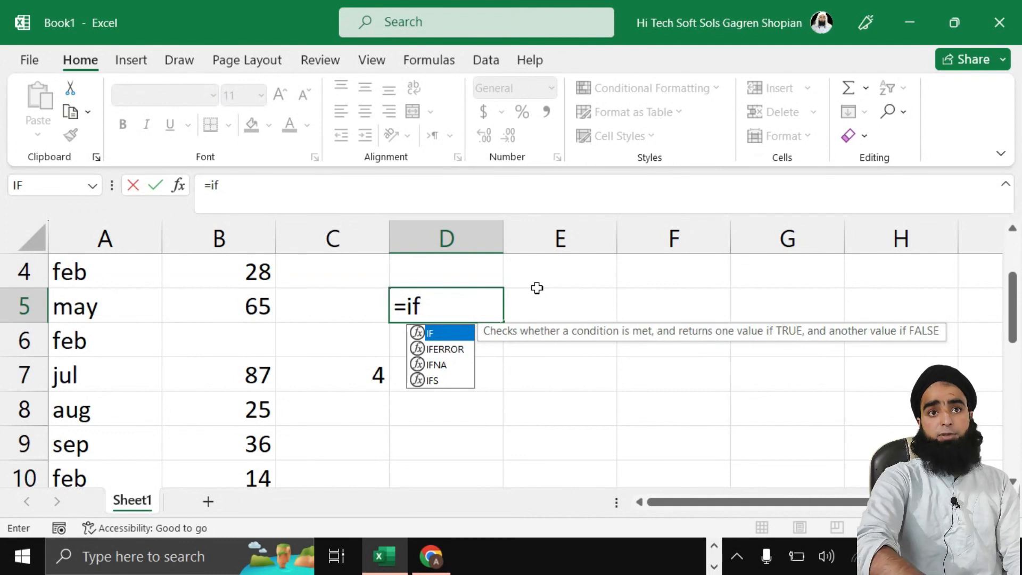
pyautogui.write('(')
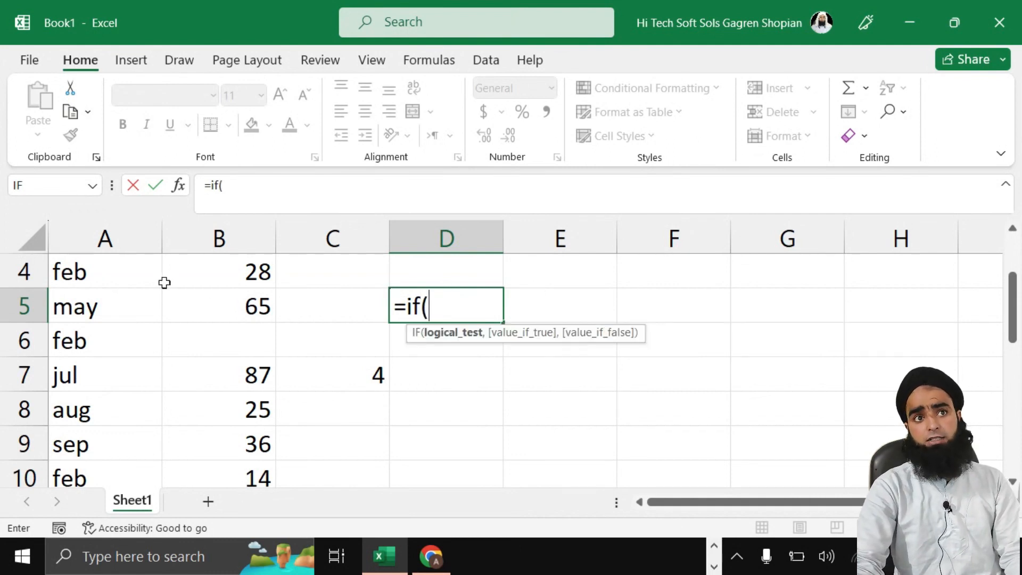
pyautogui.click(238, 308)
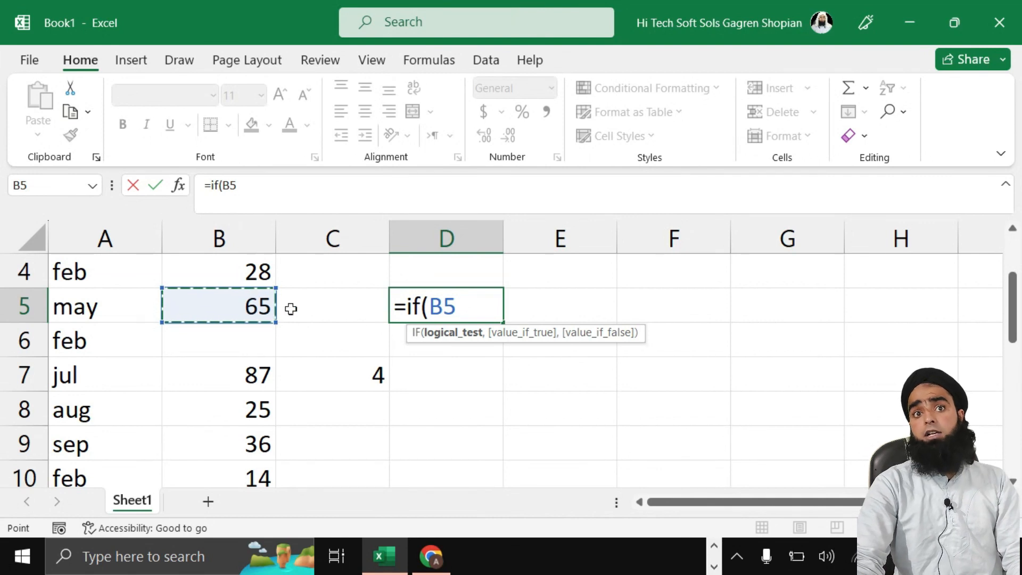
pyautogui.write('>50')
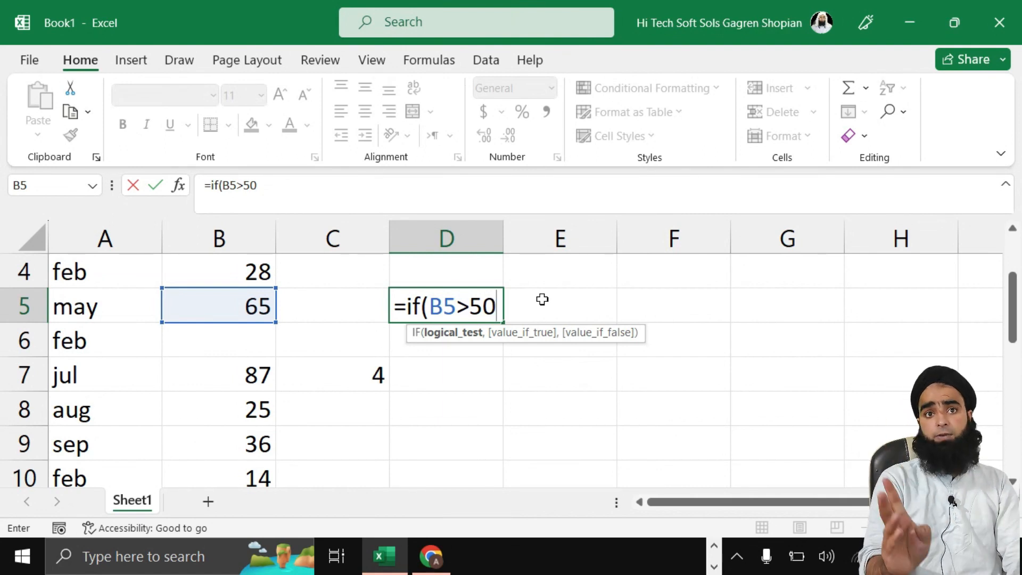
pyautogui.write(',')
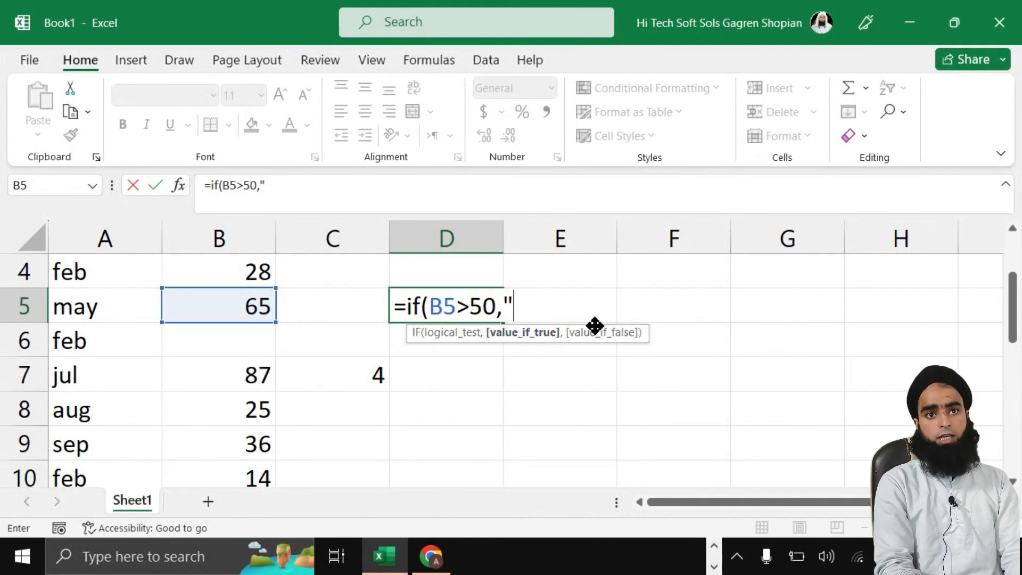
pyautogui.write('tomato')
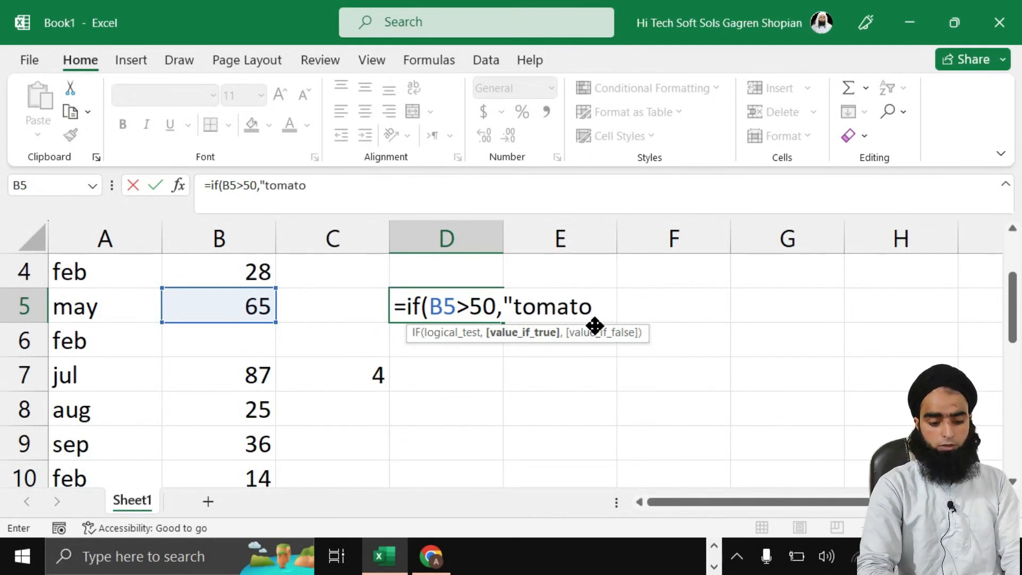
pyautogui.write('",')
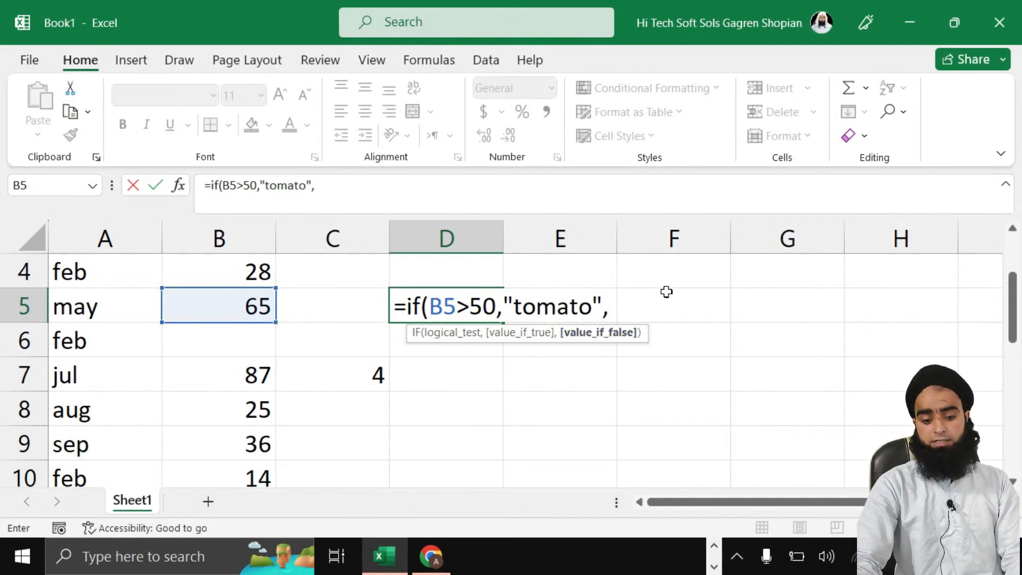
pyautogui.write('"')
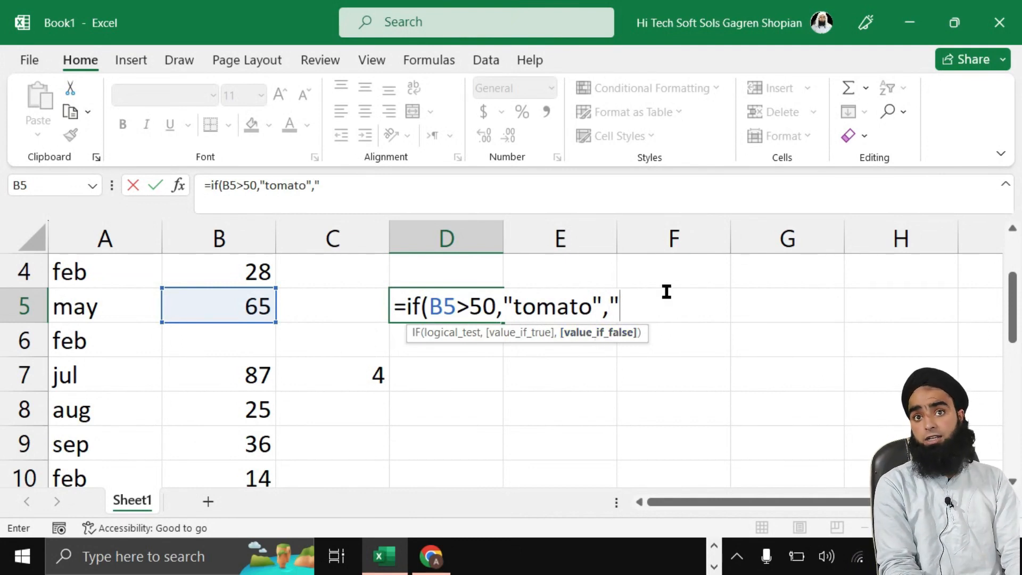
pyautogui.write('on')
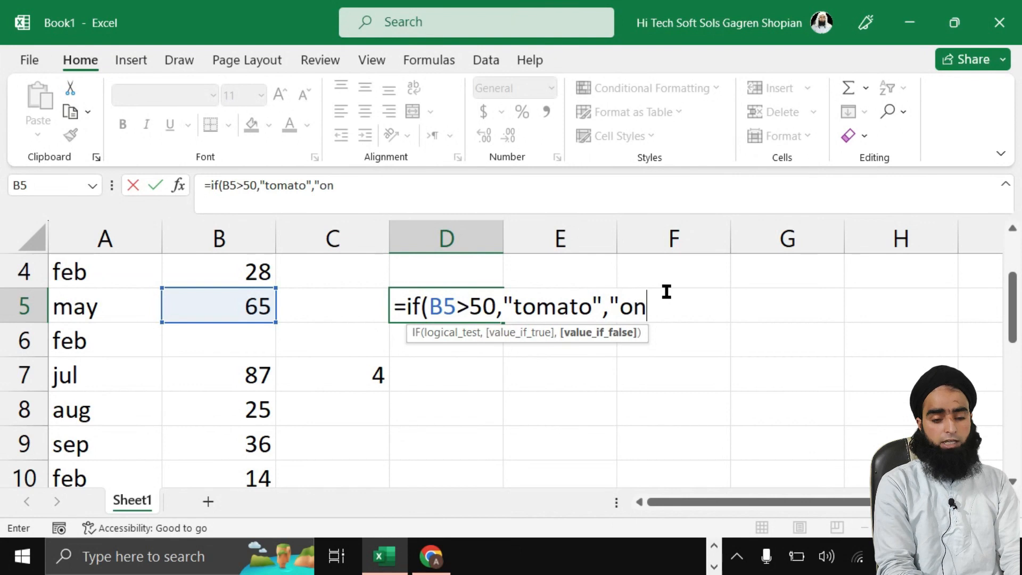
pyautogui.write('ion")')
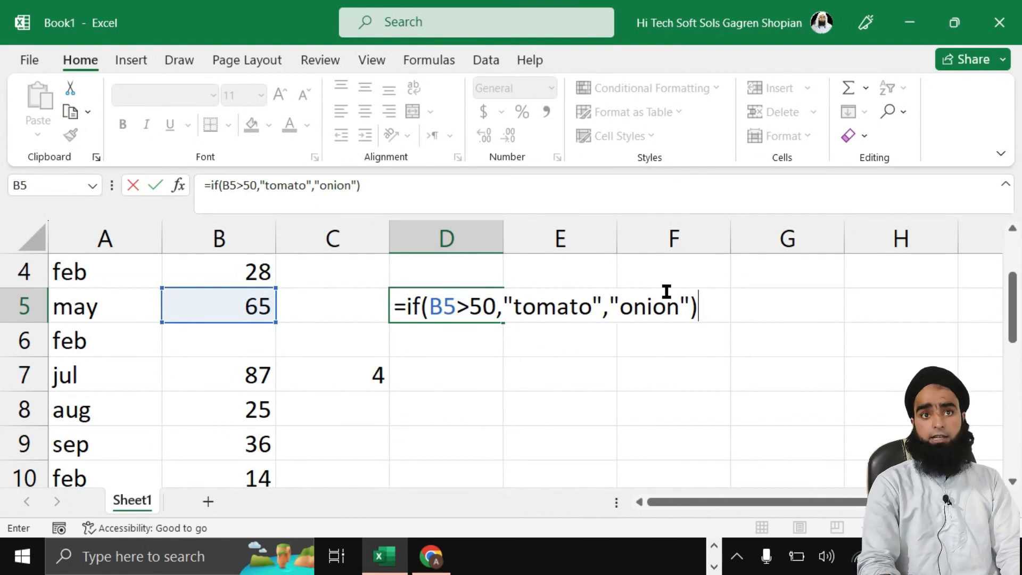
pyautogui.press('Return')
# Step: Change D5's comparison from B5>50 to B5<50 so it shows onion
pyautogui.doubleClick(461, 300)
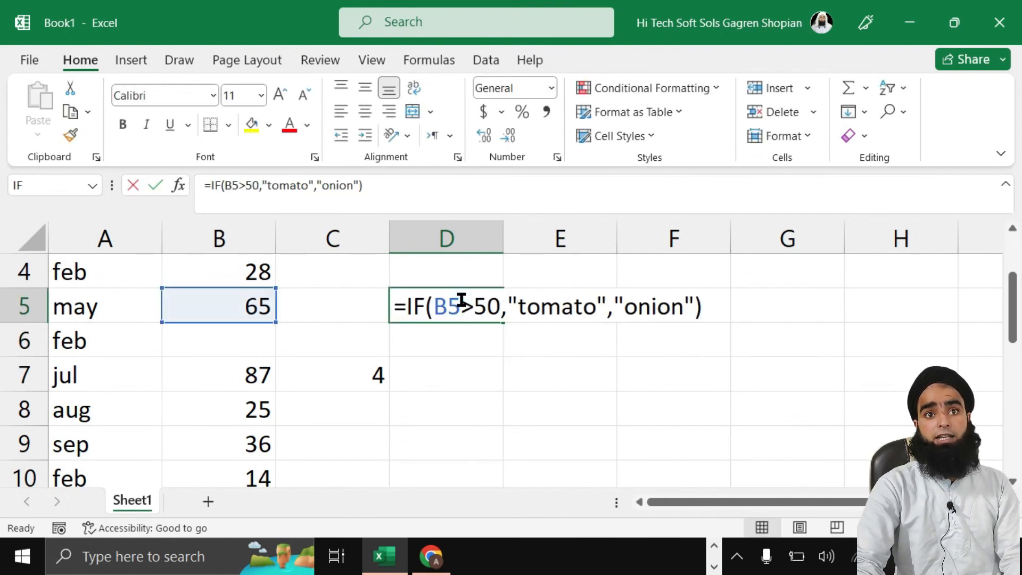
pyautogui.click(473, 307)
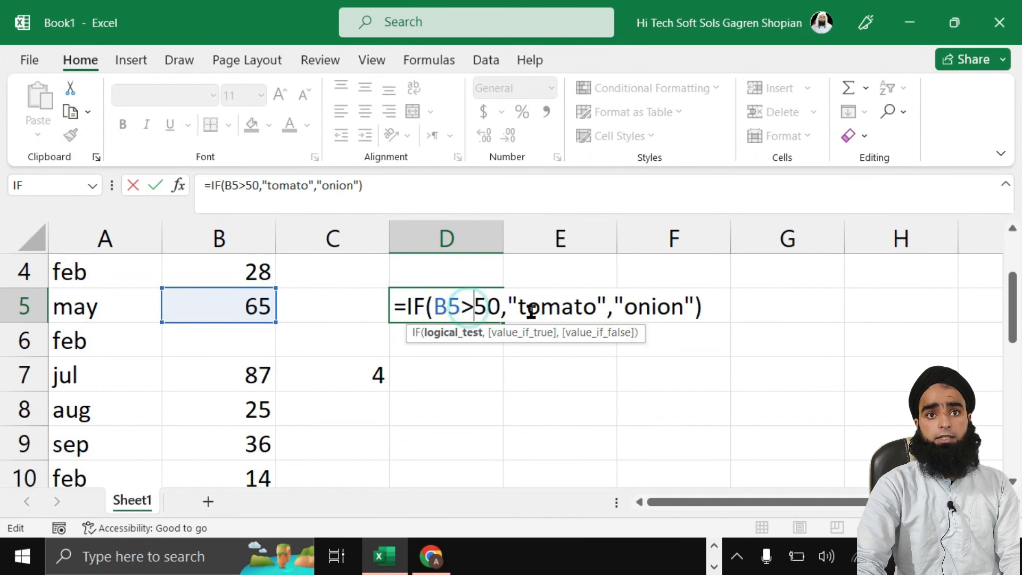
pyautogui.press('BackSpace')
pyautogui.write('<')
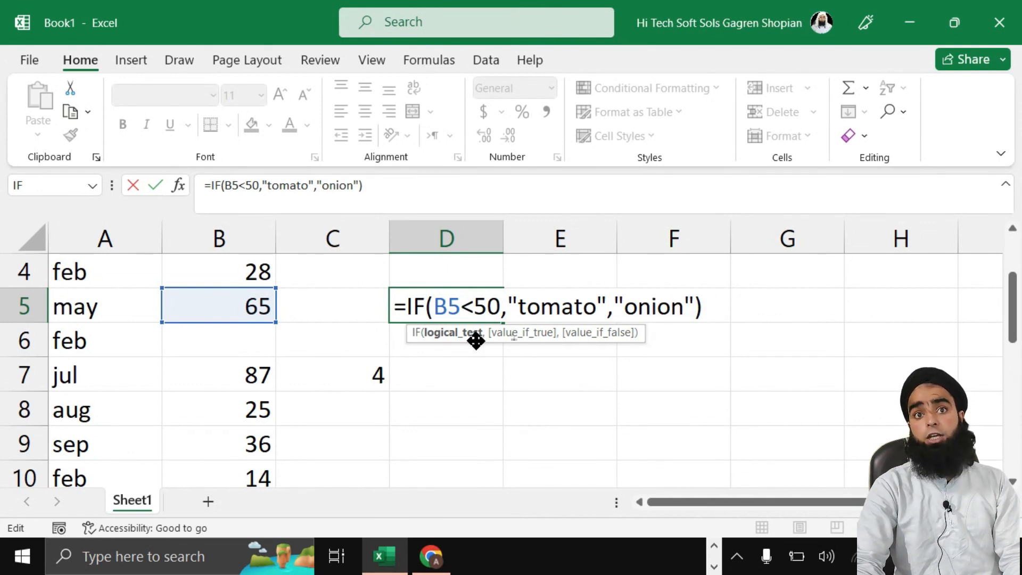
pyautogui.press('Return')
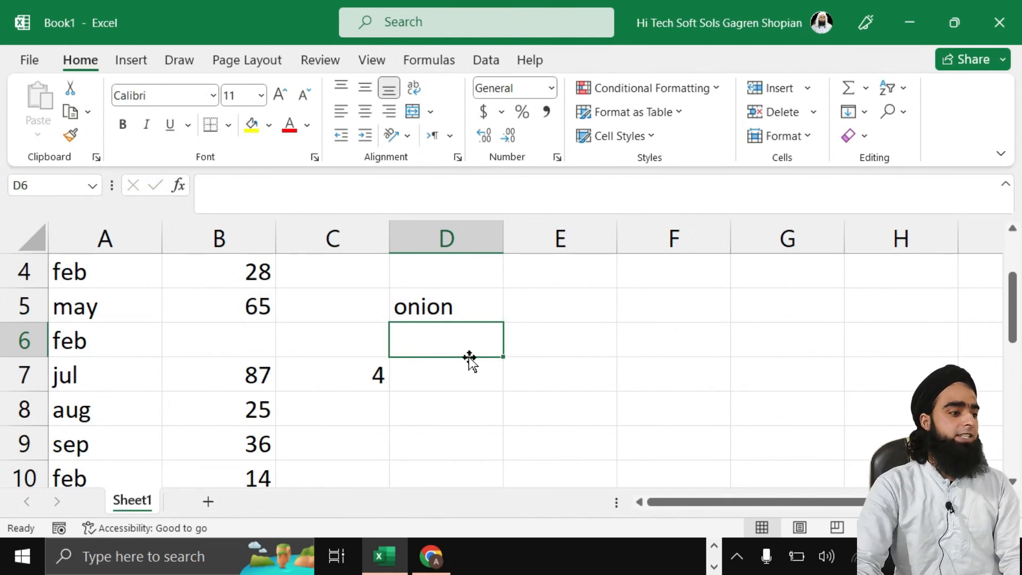
pyautogui.doubleClick(432, 332)
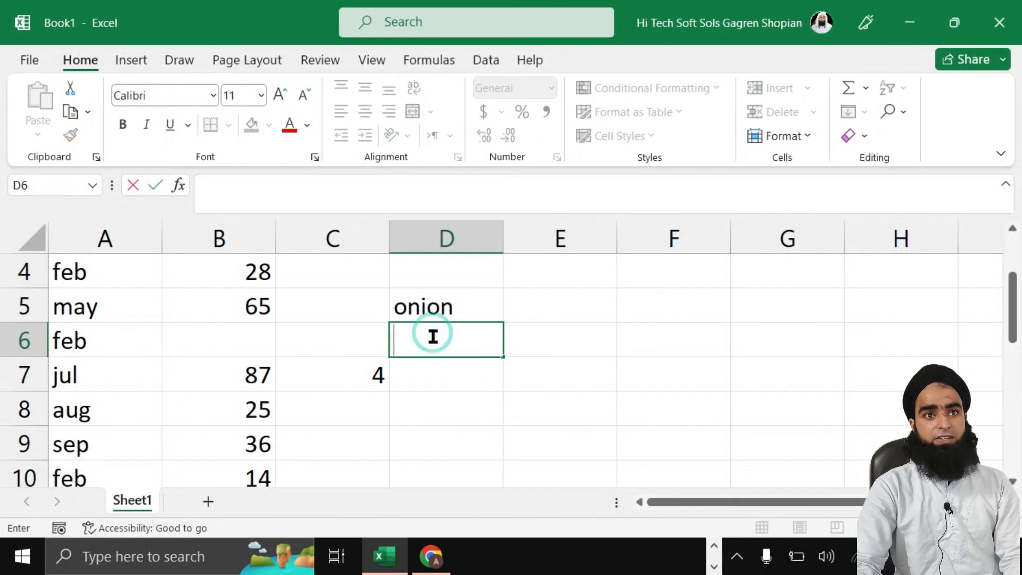
# Step: Enter 45 in the empty February value cell B6
pyautogui.click(228, 338)
pyautogui.write('4')
pyautogui.click(456, 333)
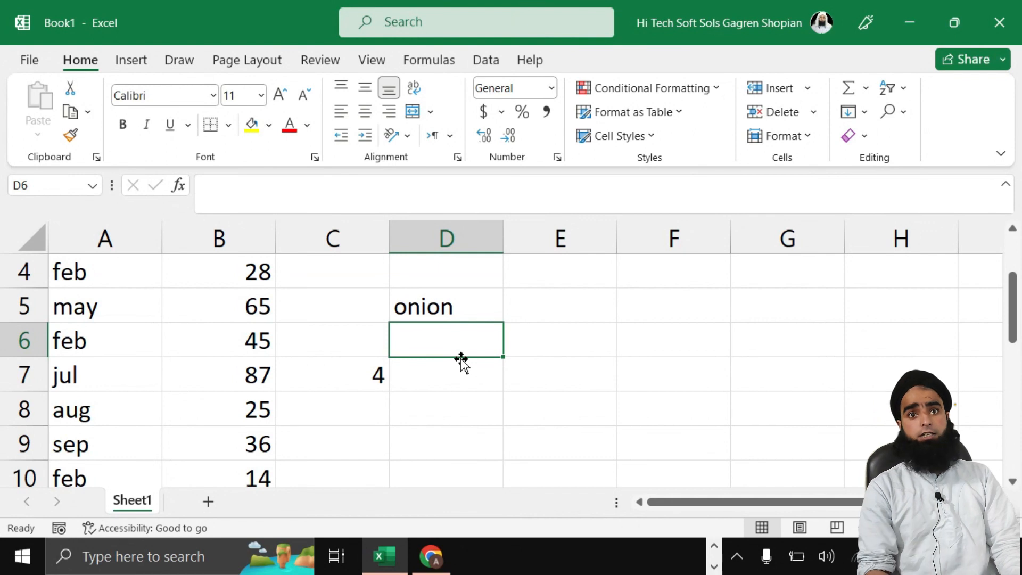
# Step: Start an IFS formula in D6 whose first test B7>80 returns "fast speed"
pyautogui.write('=ifs')
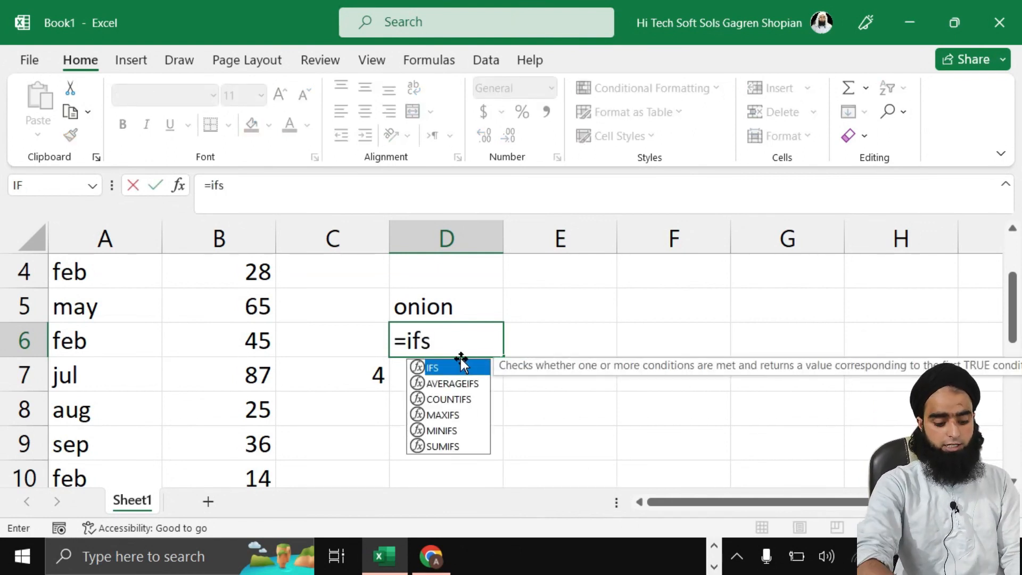
pyautogui.write('(')
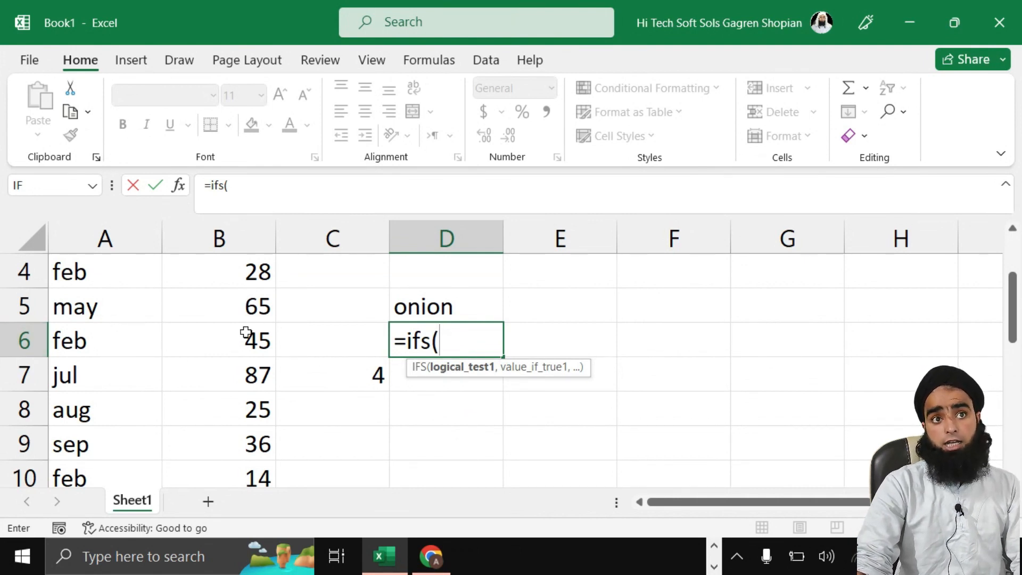
pyautogui.scroll(1, 245, 333)
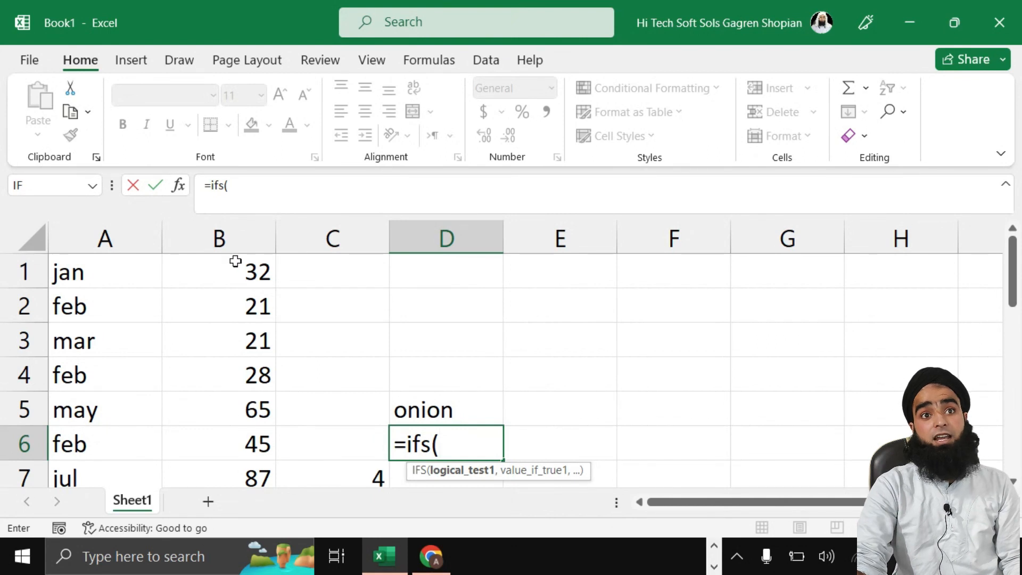
pyautogui.click(233, 275)
pyautogui.scroll(-1, 240, 415)
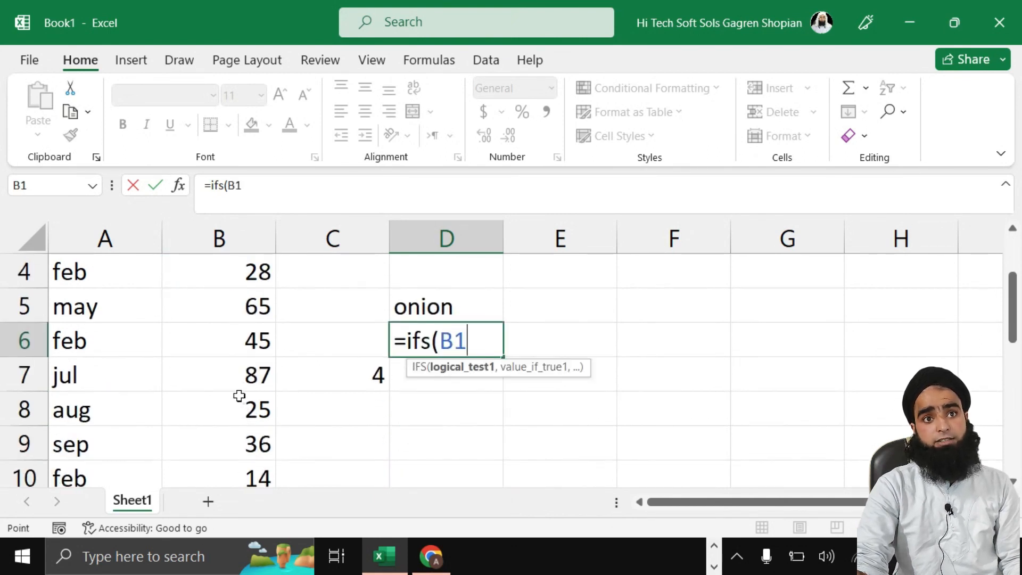
pyautogui.click(237, 383)
pyautogui.write('>80')
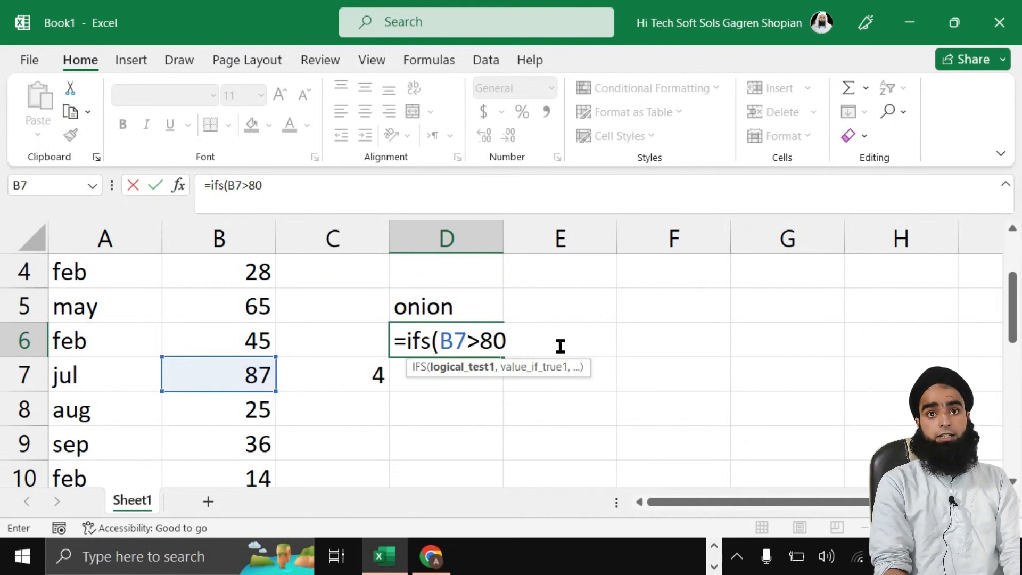
pyautogui.write(',')
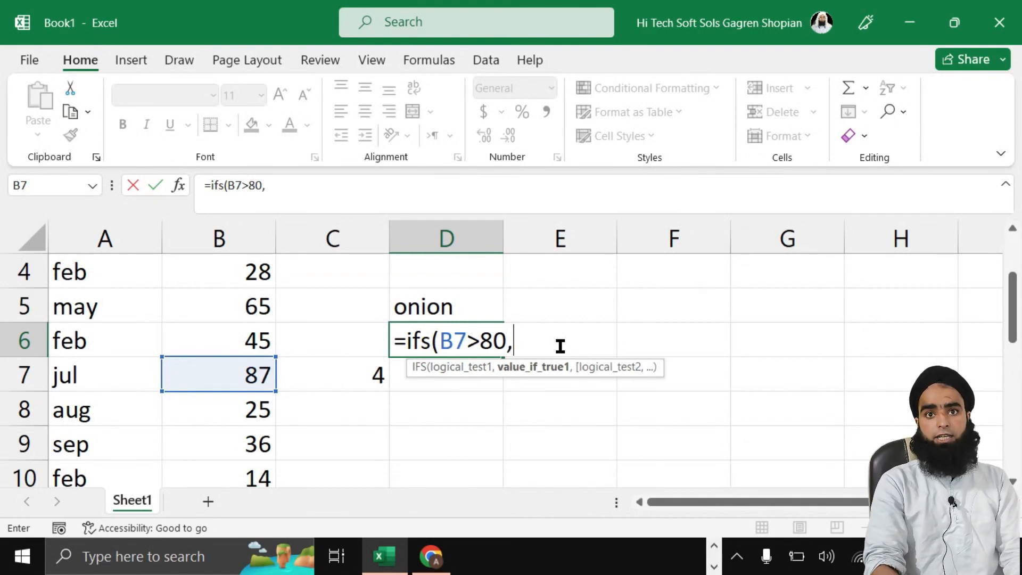
pyautogui.write('"')
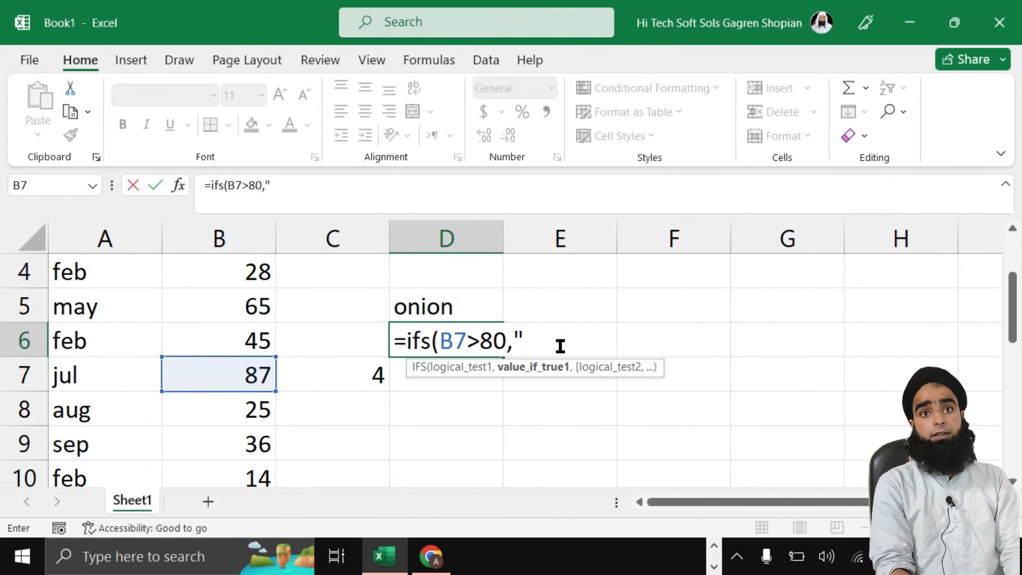
pyautogui.write('f')
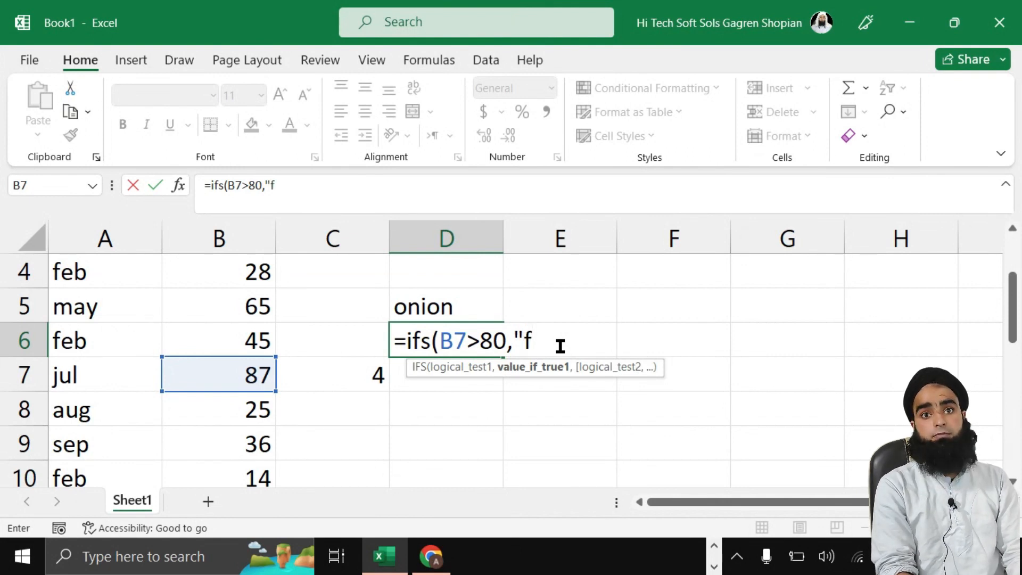
pyautogui.write('asts')
pyautogui.press('BackSpace')
pyautogui.write('speed')
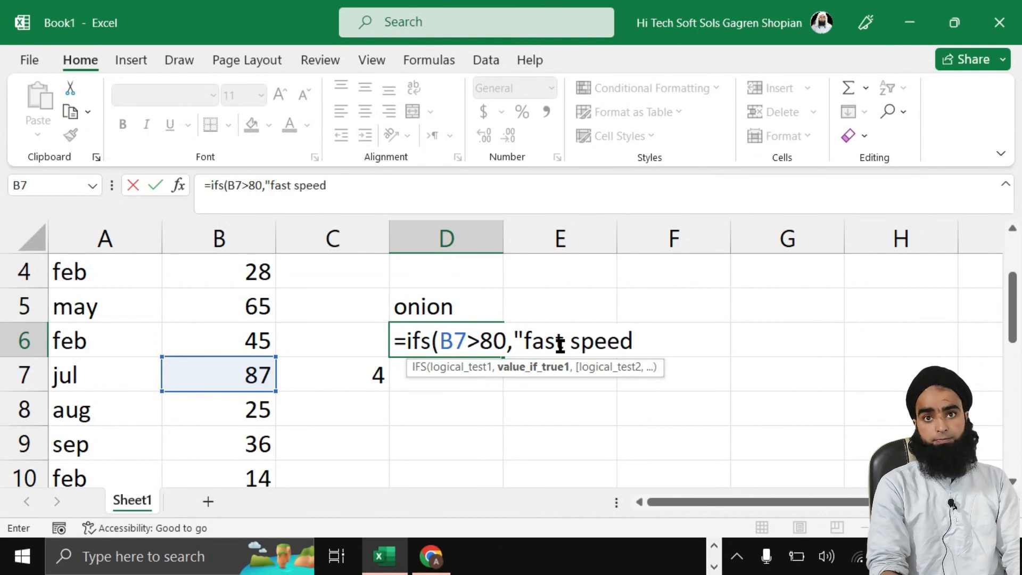
pyautogui.write('"')
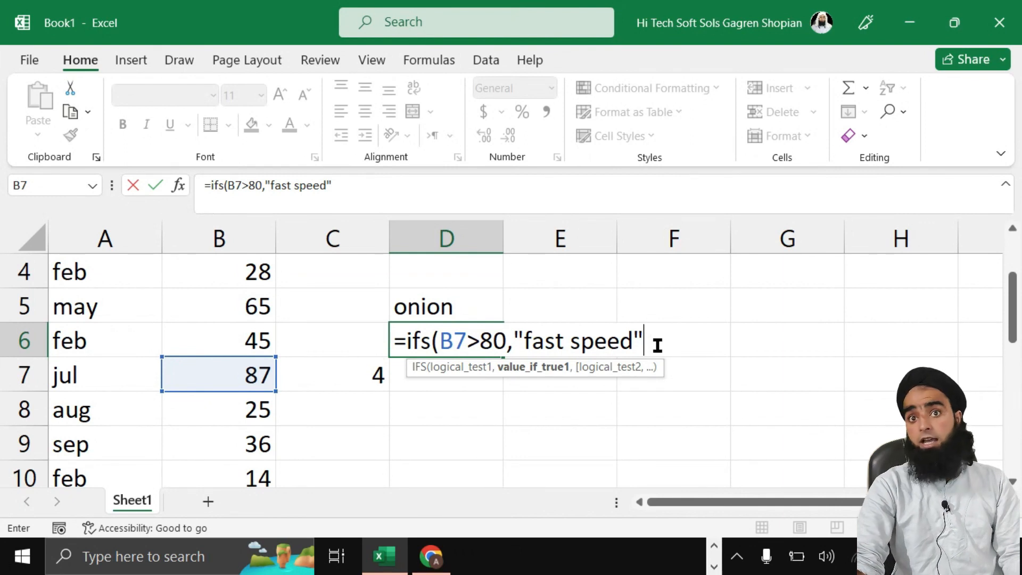
# Step: Add the second test B7<40 returning "slow speed" and close the IFS formula
pyautogui.write(',')
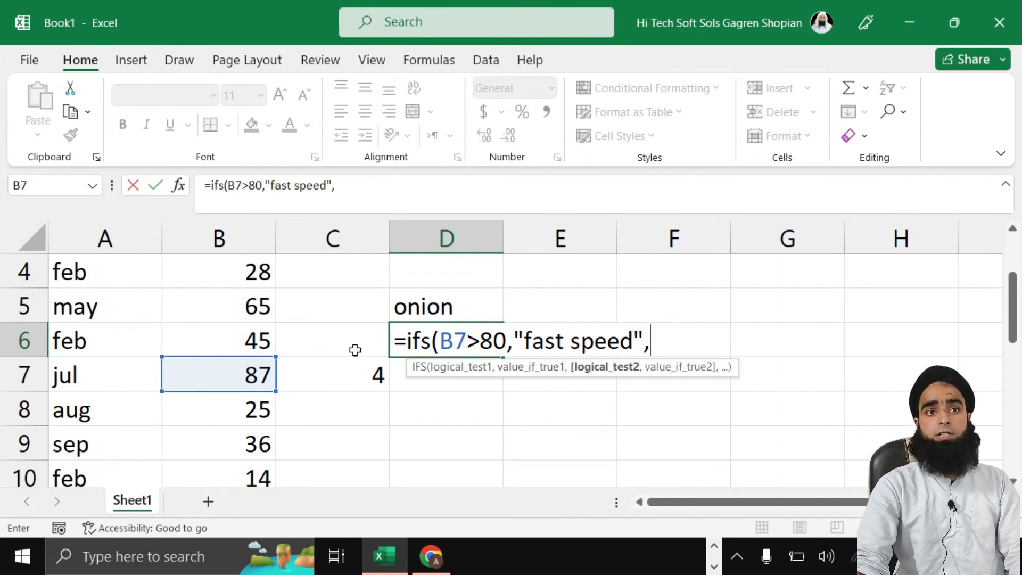
pyautogui.click(255, 379)
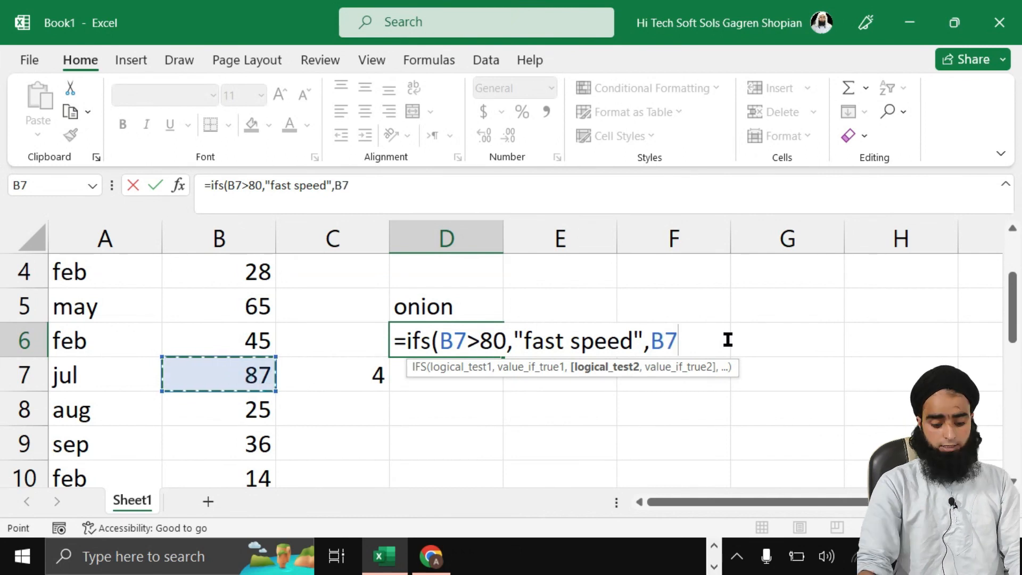
pyautogui.write('>')
pyautogui.press('BackSpace')
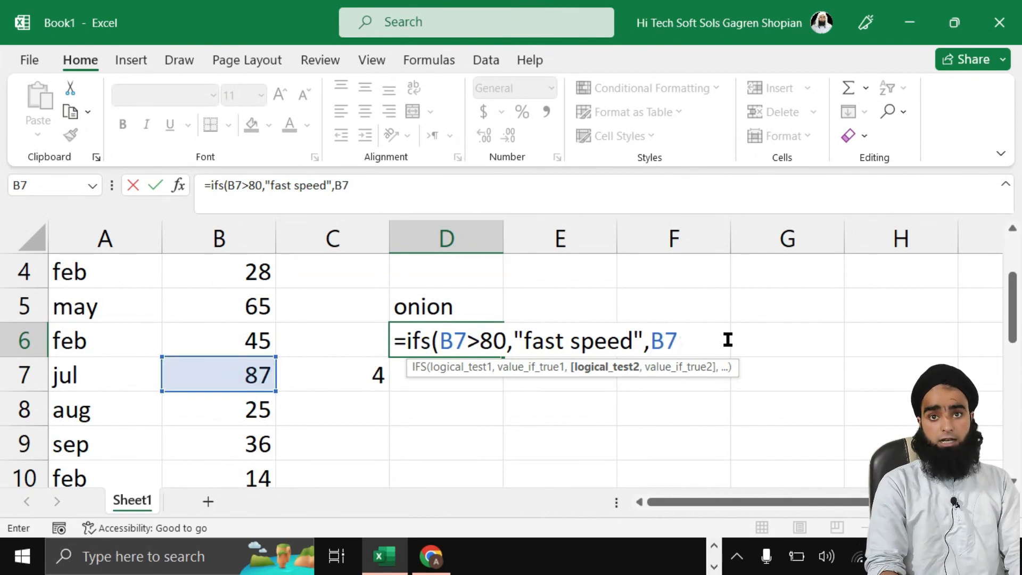
pyautogui.write('<')
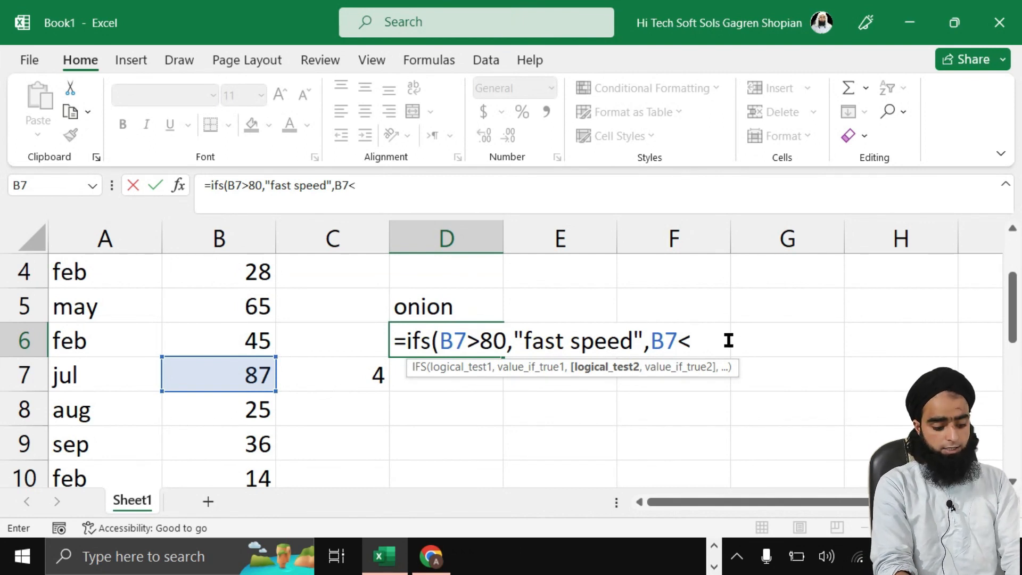
pyautogui.write('40')
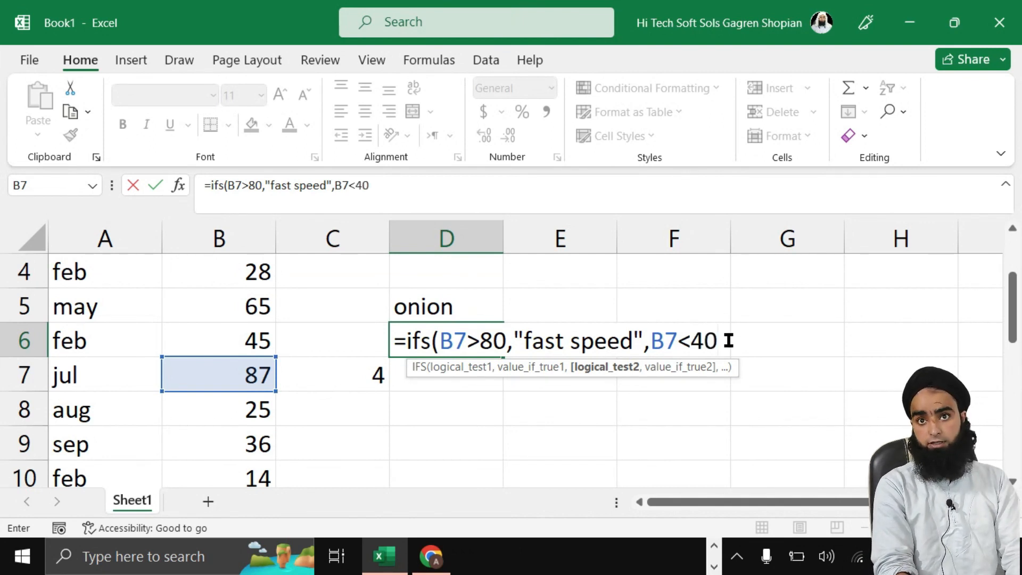
pyautogui.write(',')
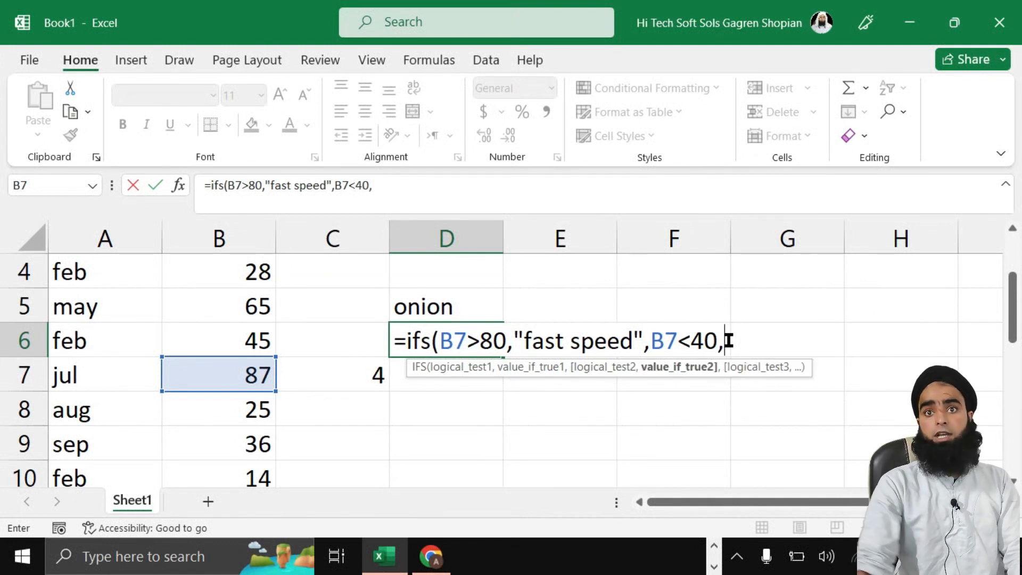
pyautogui.write('"s')
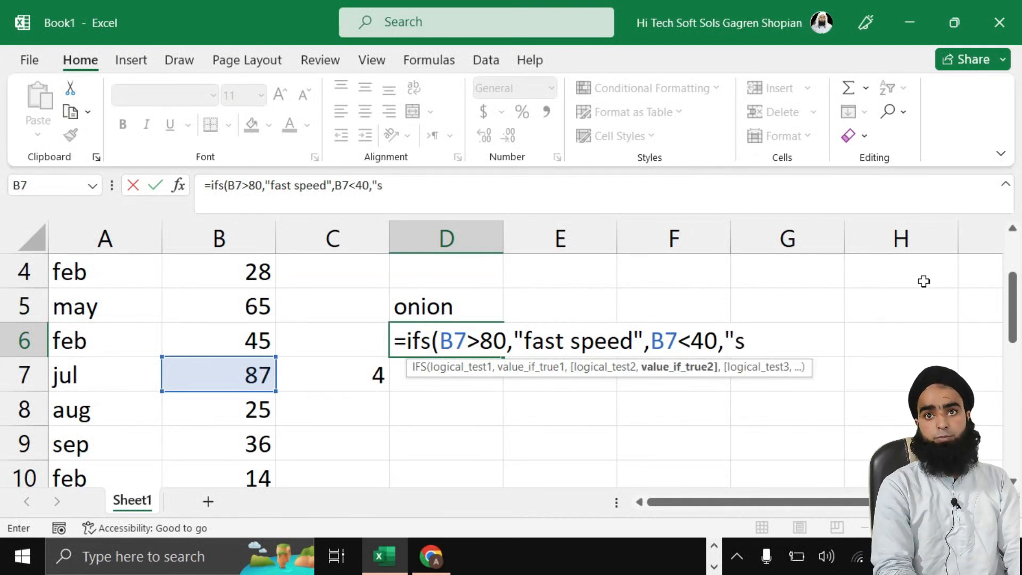
pyautogui.write('low speed"')
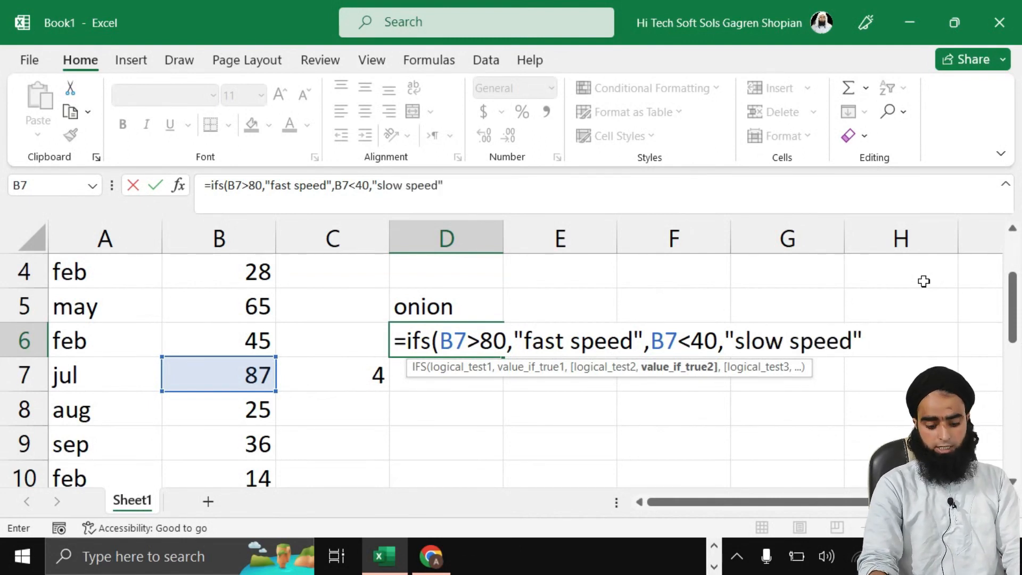
pyautogui.write(')')
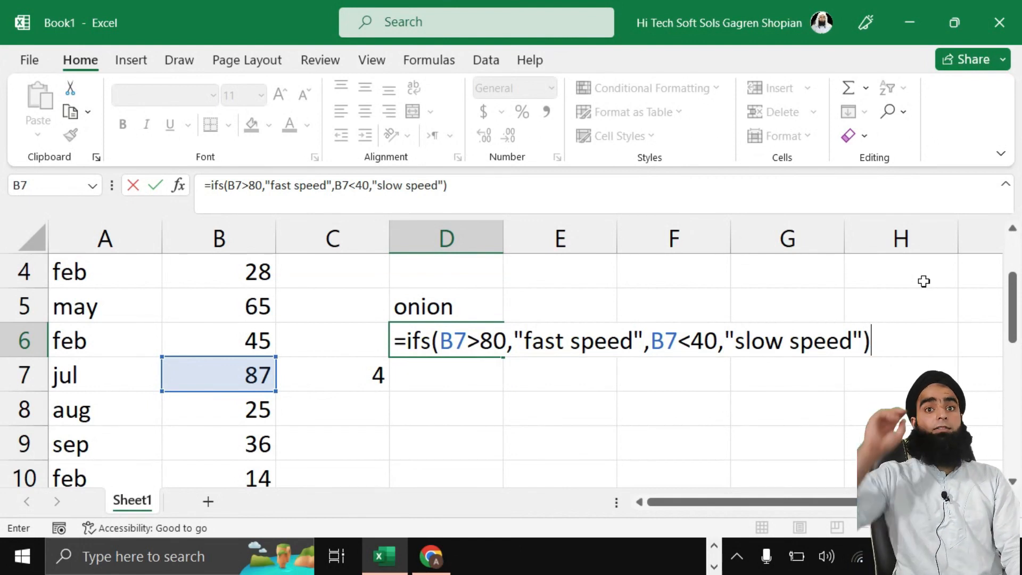
pyautogui.press('Return')
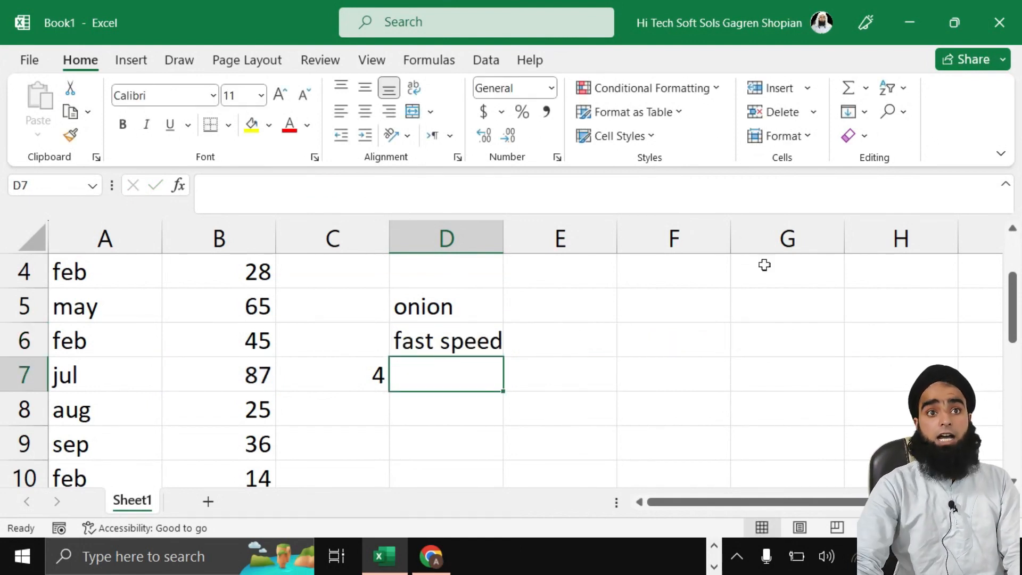
# Step: Replace B7's 87 with 20 so D6 shows slow speed
pyautogui.doubleClick(259, 375)
pyautogui.moveTo(271, 376); pyautogui.dragTo(212, 373)
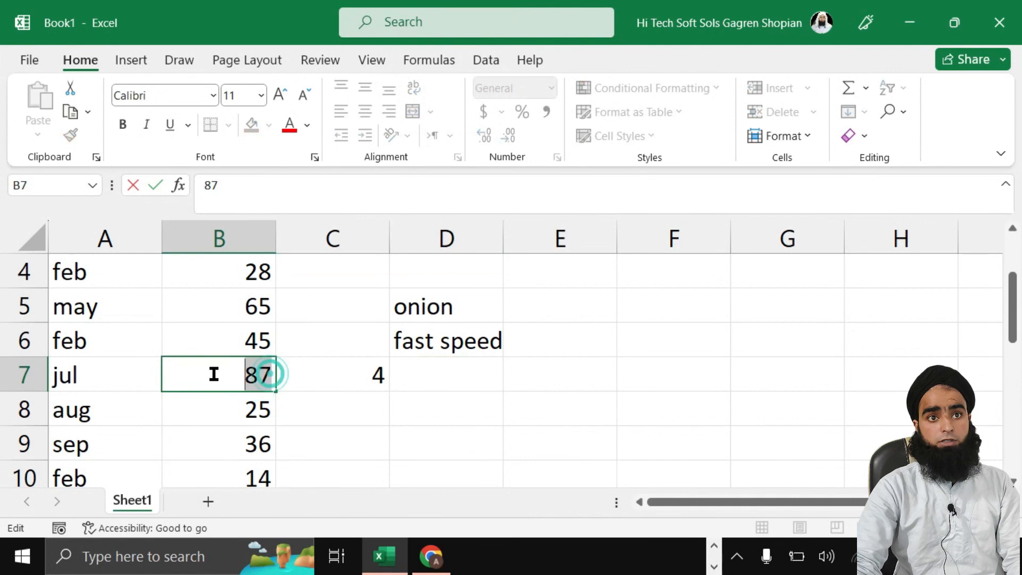
pyautogui.write('20')
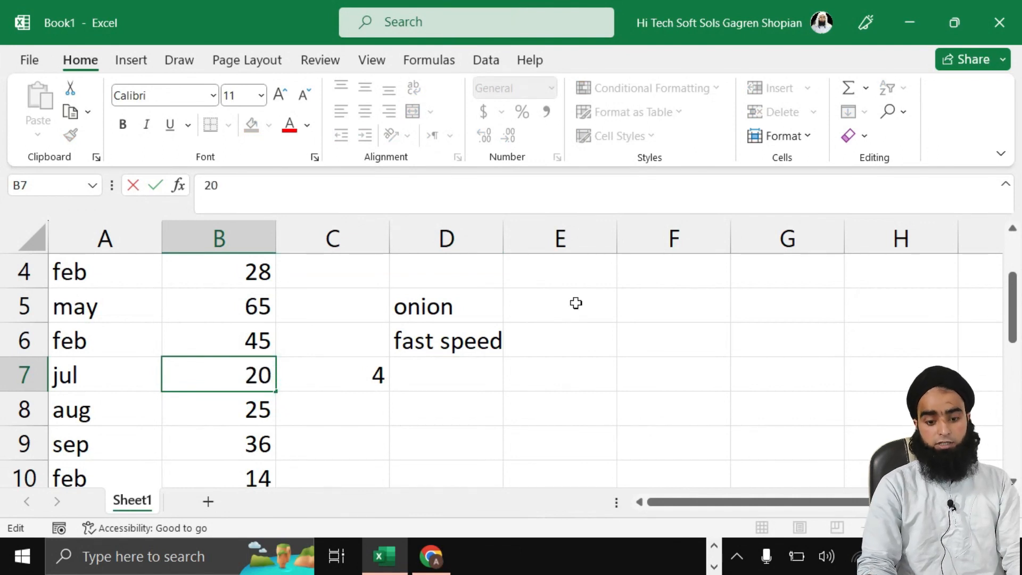
pyautogui.press('Return')
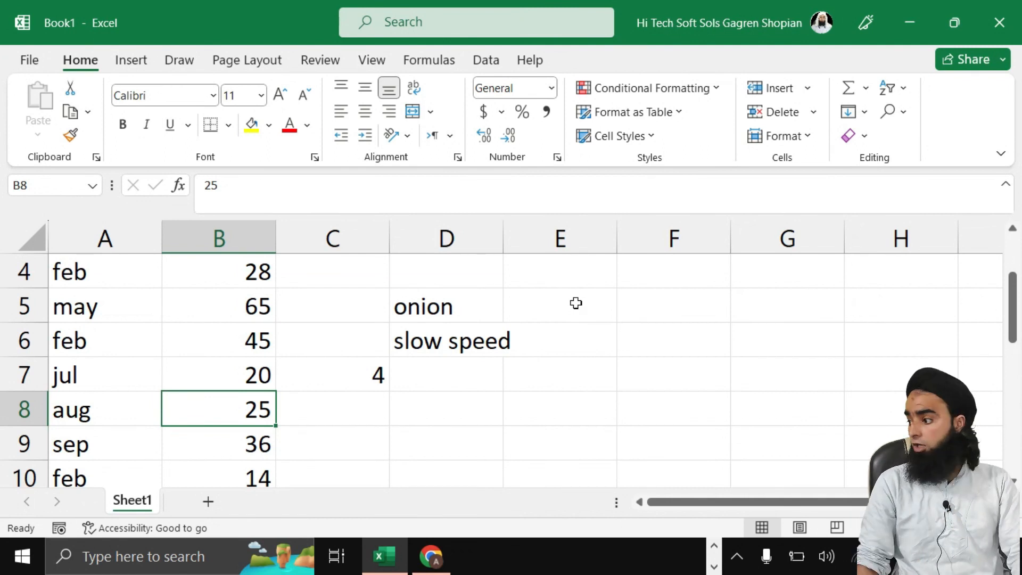
# Step: Append the condition B7=50 returning "Normal speed" after the slow speed test in D6
pyautogui.doubleClick(473, 339)
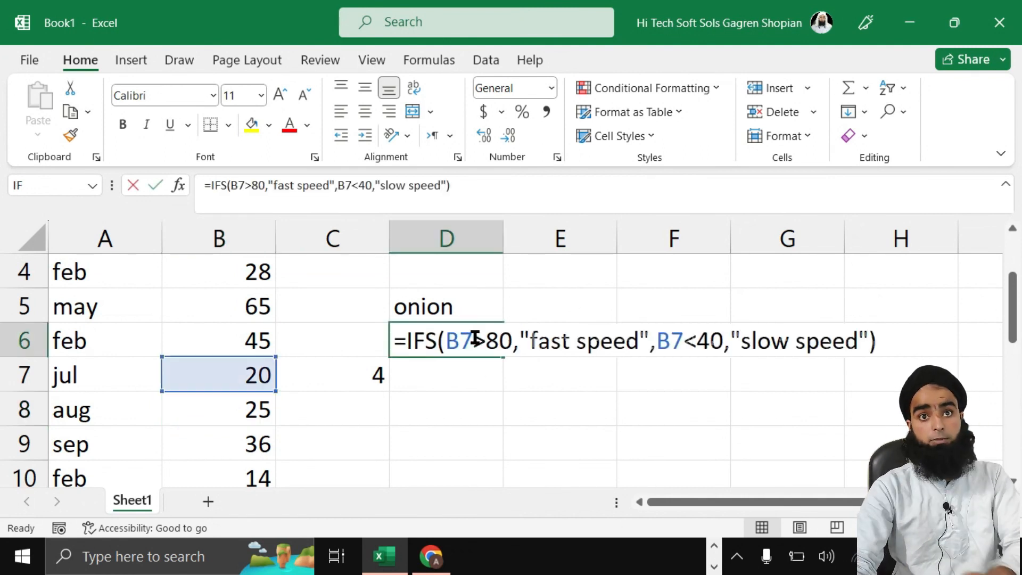
pyautogui.click(656, 343)
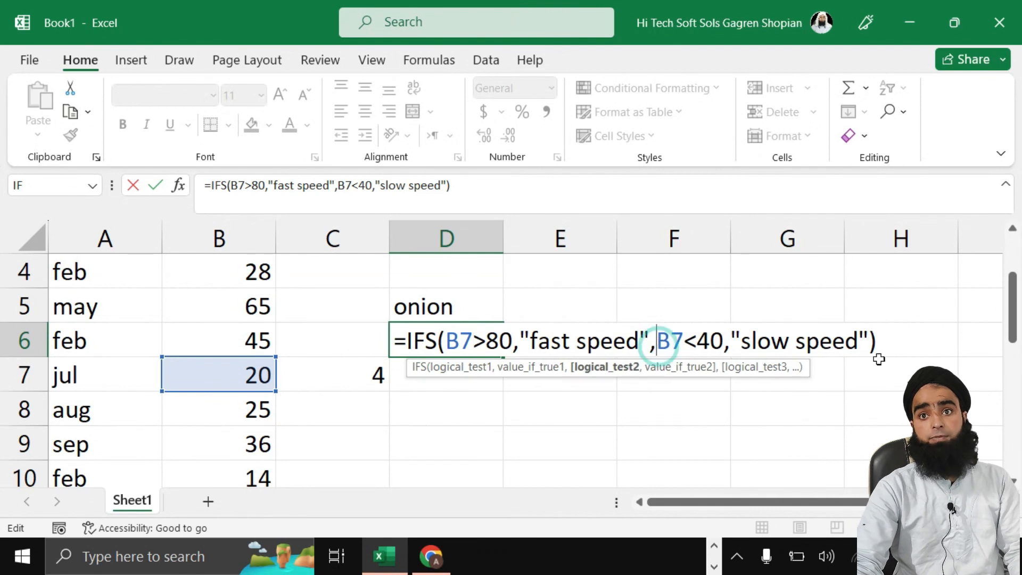
pyautogui.click(858, 339)
pyautogui.write(',')
pyautogui.press('BackSpace')
pyautogui.press('Right')
pyautogui.write(',')
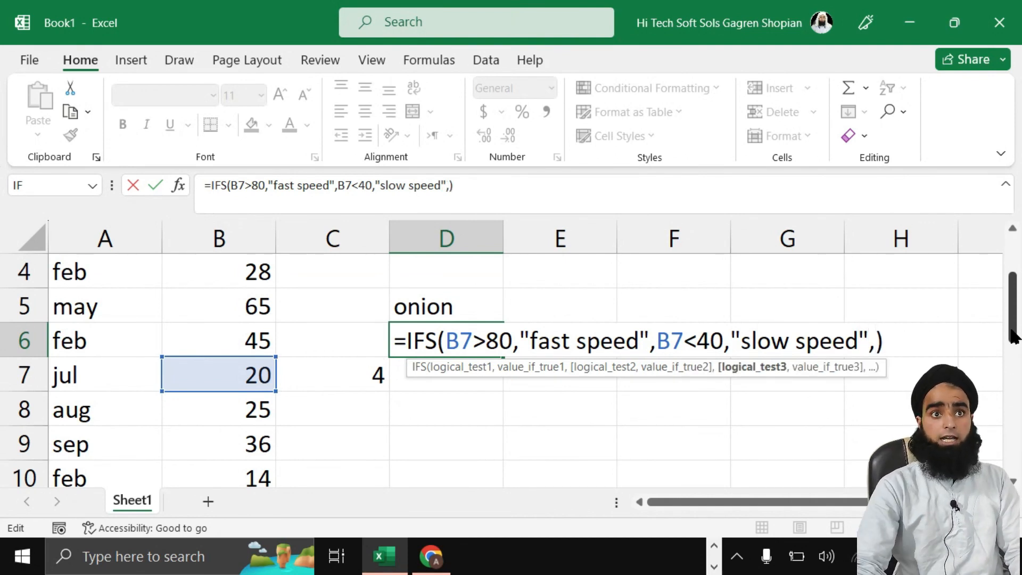
pyautogui.click(247, 372)
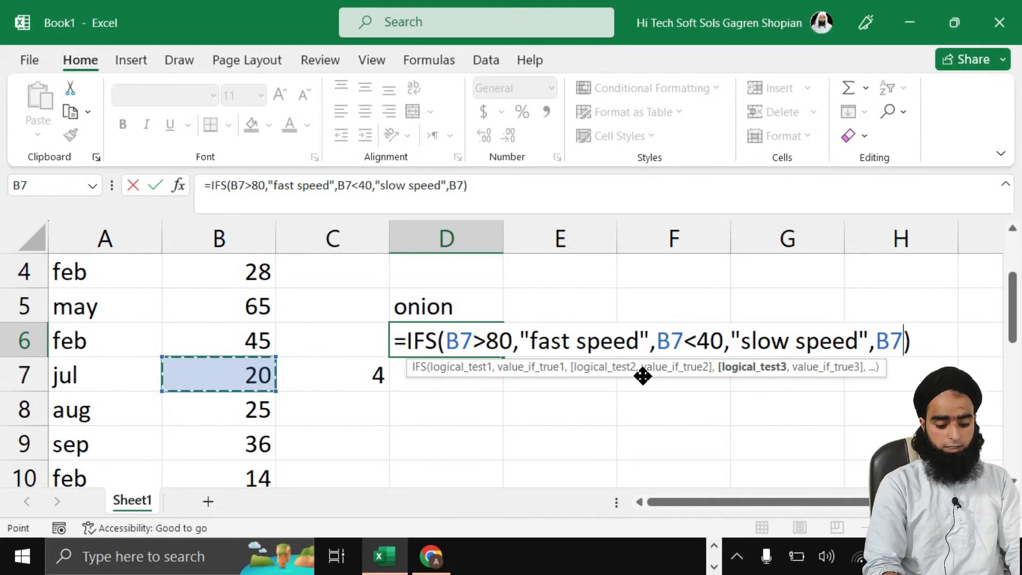
pyautogui.write('=50')
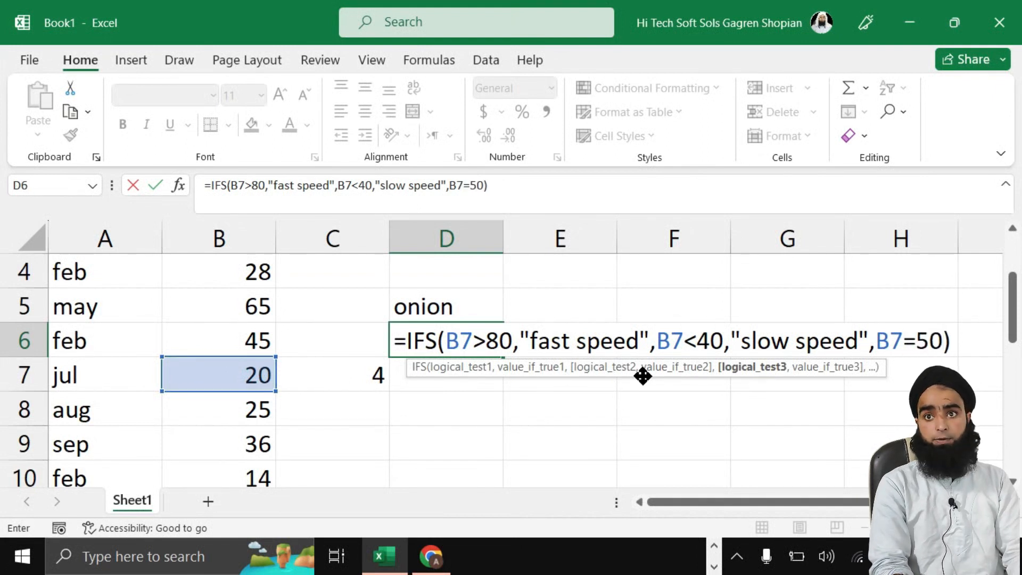
pyautogui.write(',')
pyautogui.write('"')
pyautogui.write('Norma')
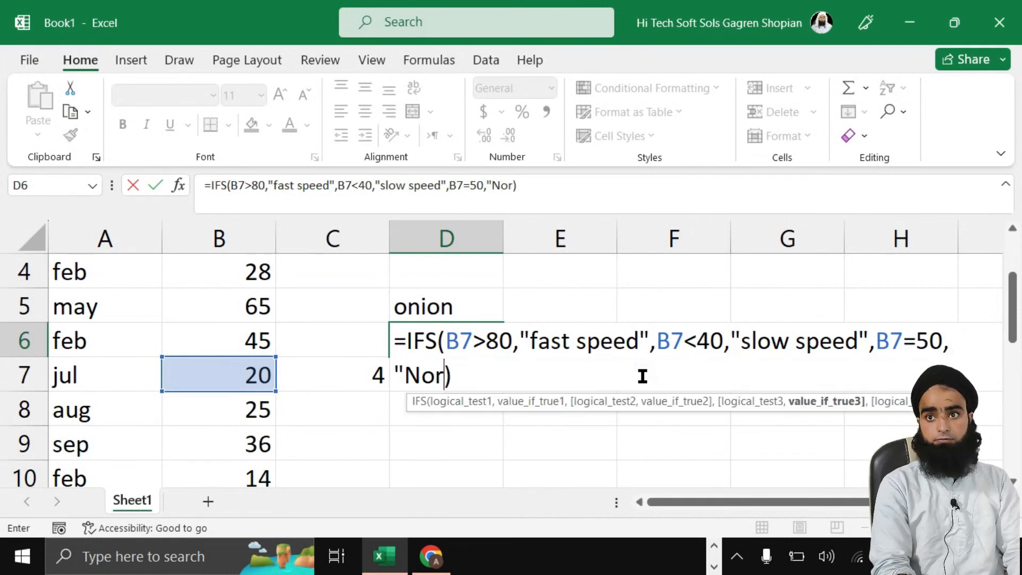
pyautogui.write('l s')
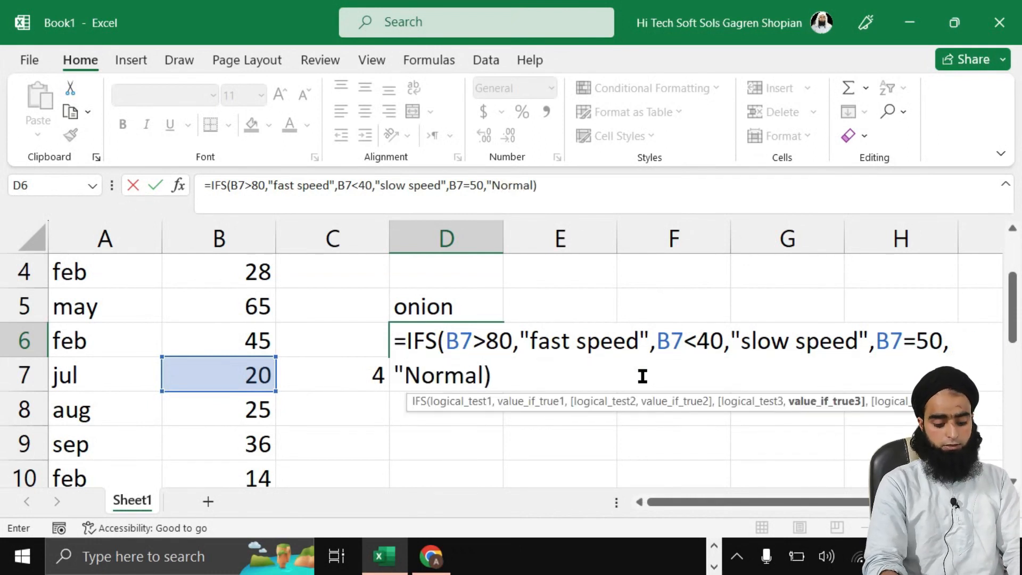
pyautogui.write('peed"')
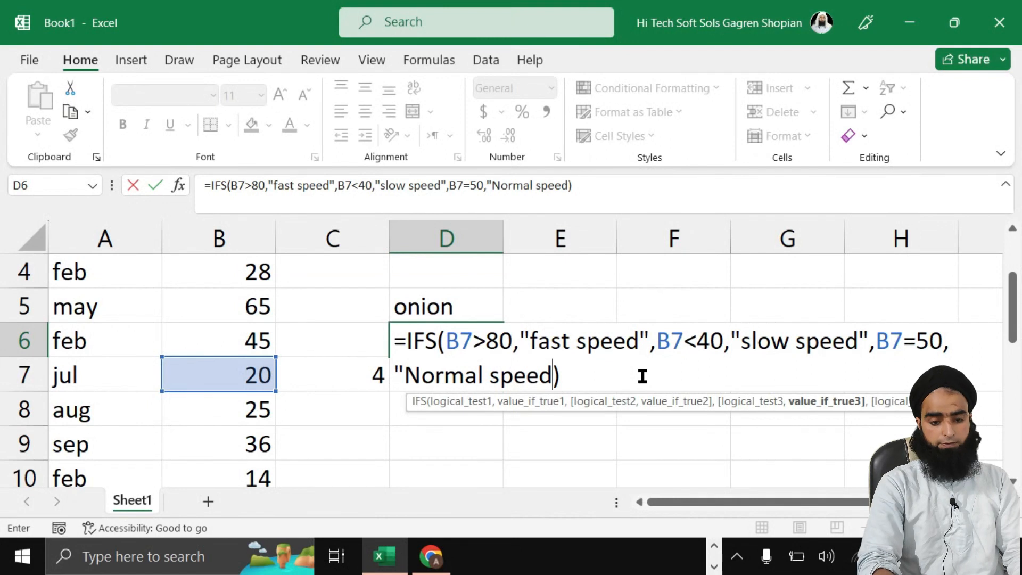
pyautogui.press('Right')
pyautogui.press('Return')
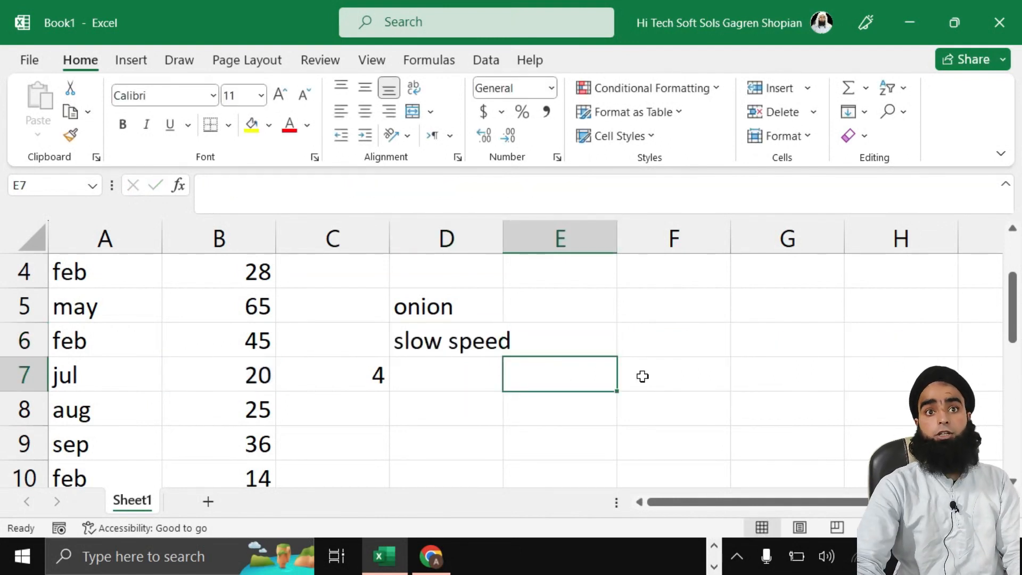
# Step: Remove an accidentally inserted B7 reference from D6's formula and recommit it
pyautogui.doubleClick(445, 344)
pyautogui.click(264, 376)
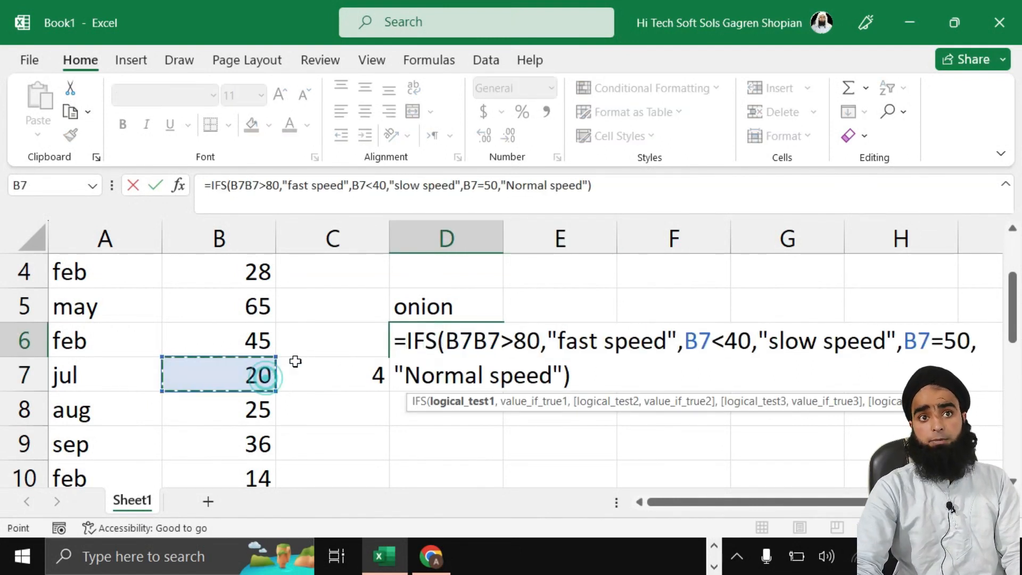
pyautogui.press('BackSpace')
pyautogui.press('BackSpace')
pyautogui.press('Return')
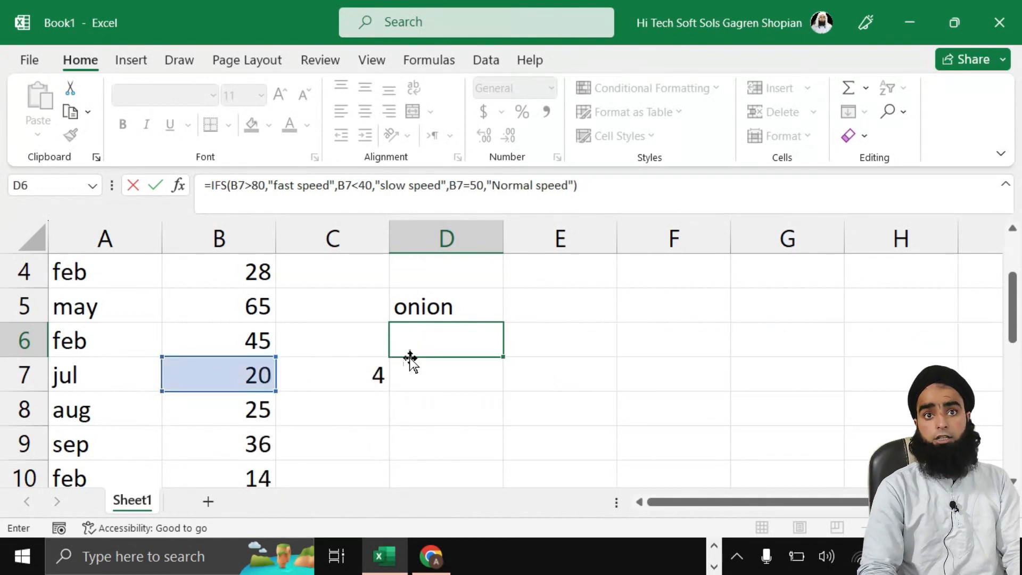
# Step: Test B7 with 50, 90, then 30, checking D6's Normal, fast and slow speed labels
pyautogui.doubleClick(256, 377)
pyautogui.moveTo(261, 379); pyautogui.dragTo(248, 381)
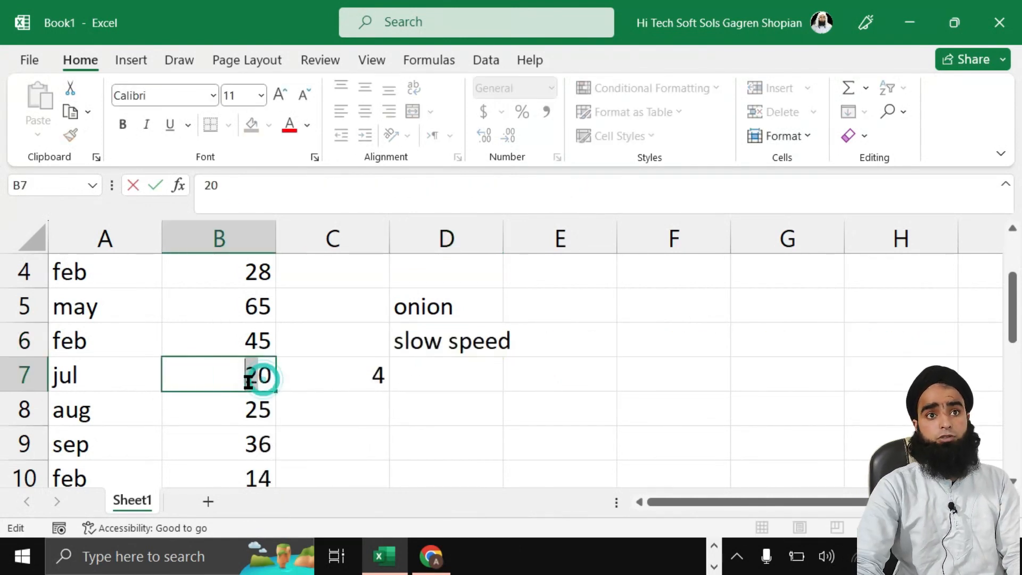
pyautogui.write('5')
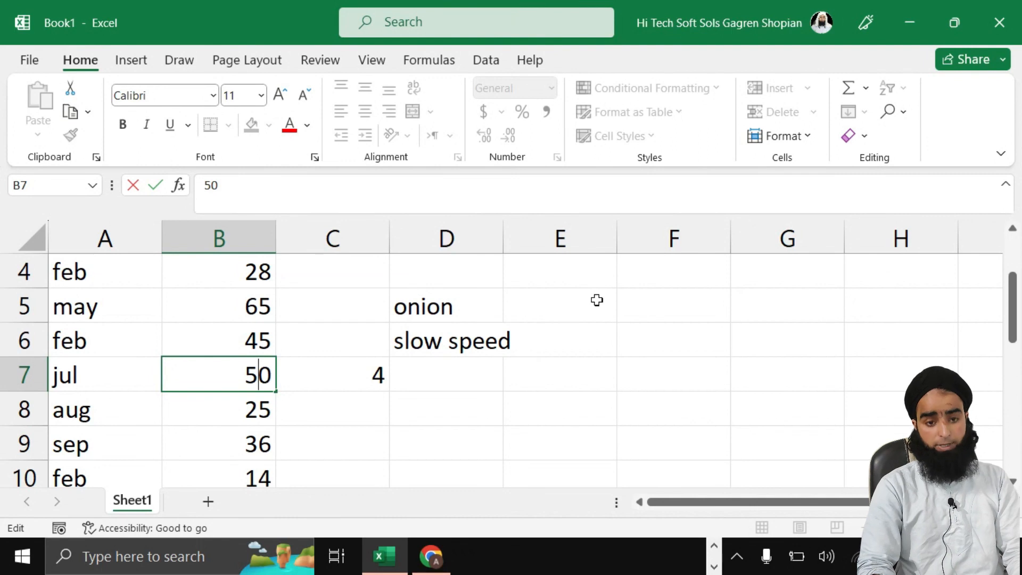
pyautogui.press('Return')
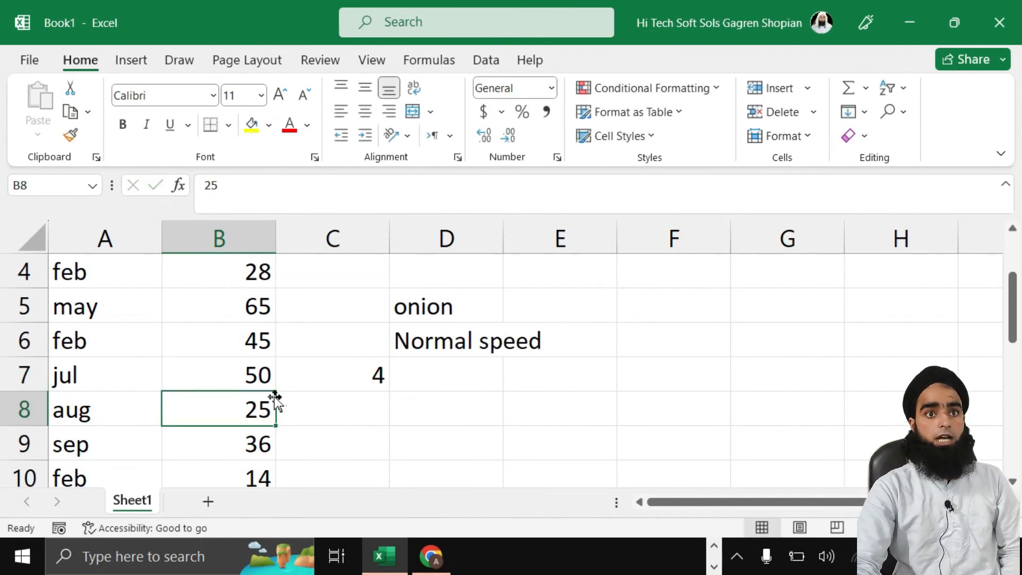
pyautogui.doubleClick(260, 379)
pyautogui.press('BackSpace')
pyautogui.press('BackSpace')
pyautogui.write('90')
pyautogui.press('Return')
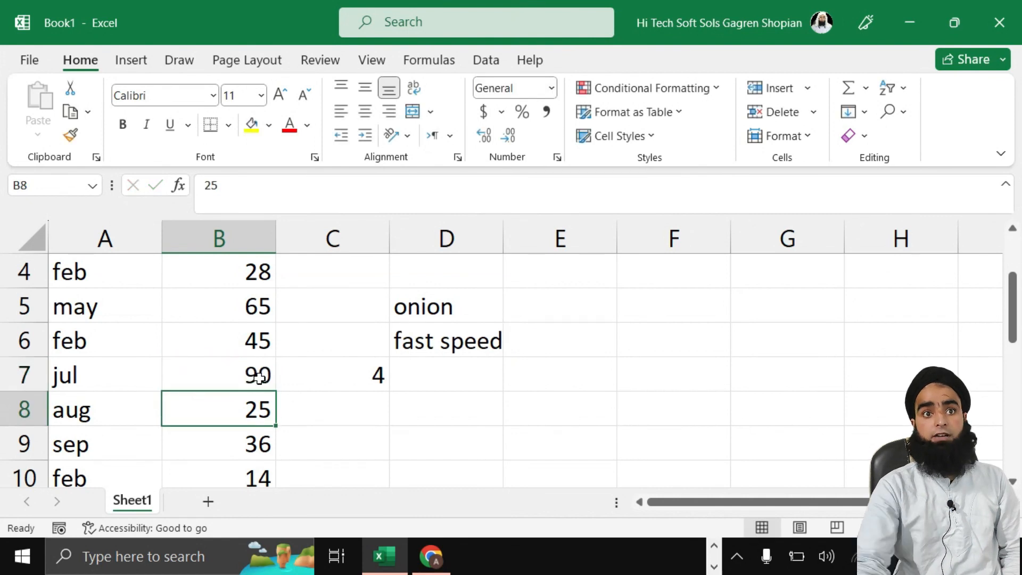
pyautogui.doubleClick(261, 380)
pyautogui.press('BackSpace')
pyautogui.press('BackSpace')
pyautogui.write('30')
pyautogui.press('Return')
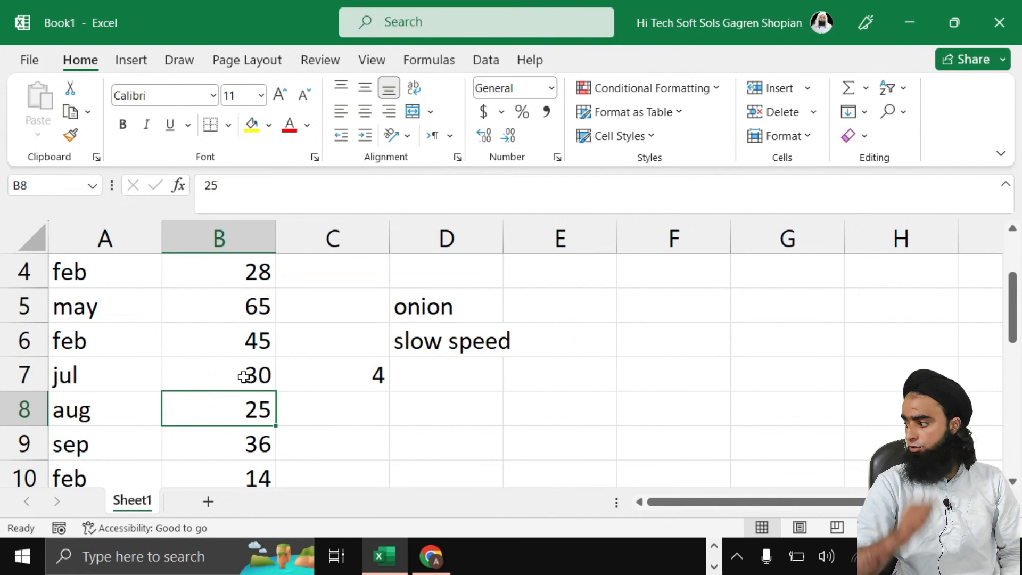